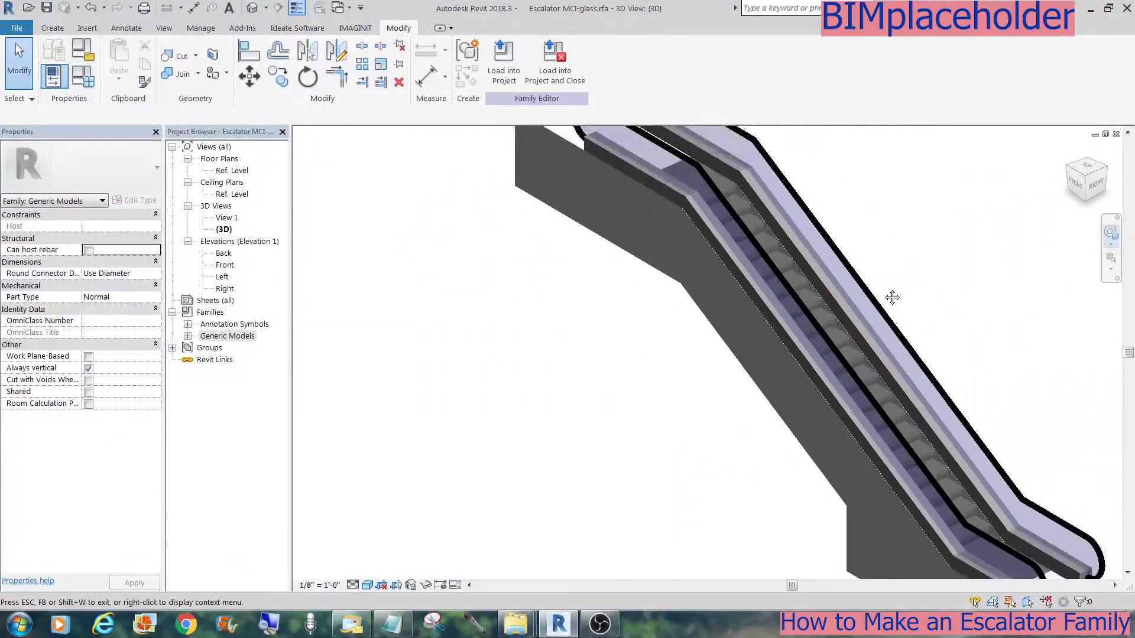
Step: Set the family's Flr to Flr Height to 24' and orbit the escalator to examine it from the other side
scroll(892, 298, down, 2)
scroll(851, 294, down, 3)
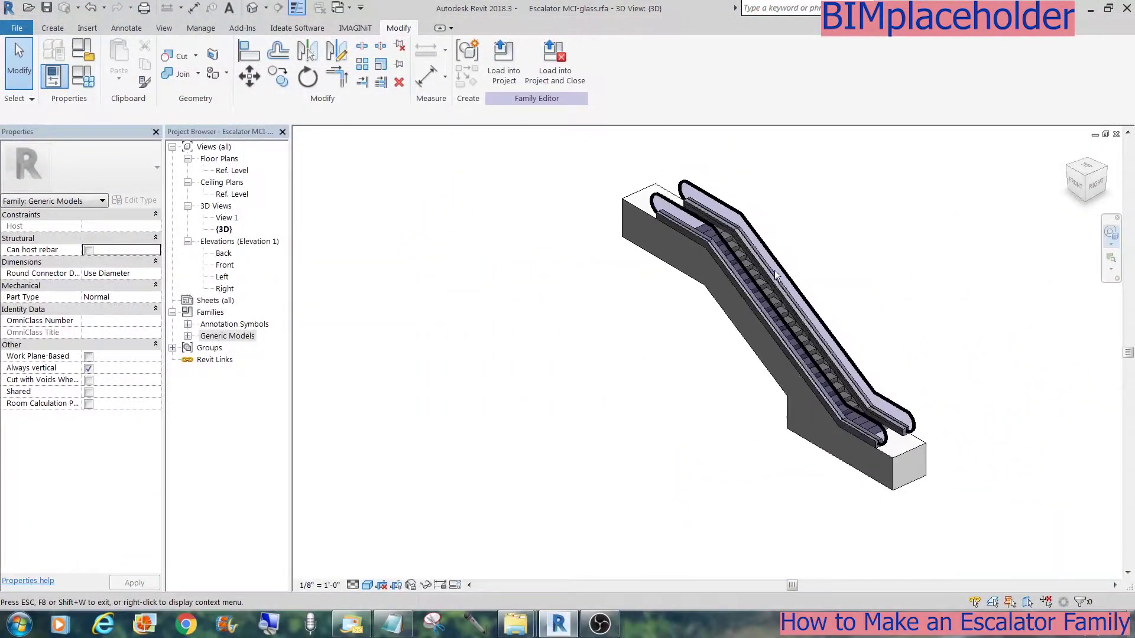
click(83, 83)
click(173, 235)
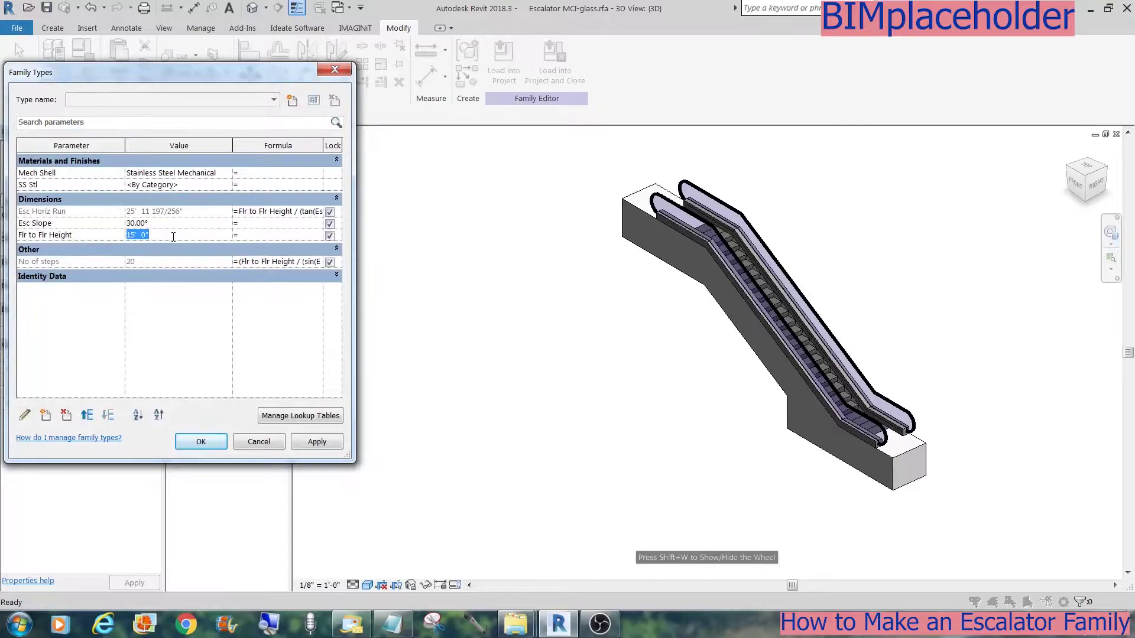
text(24)
key(Return)
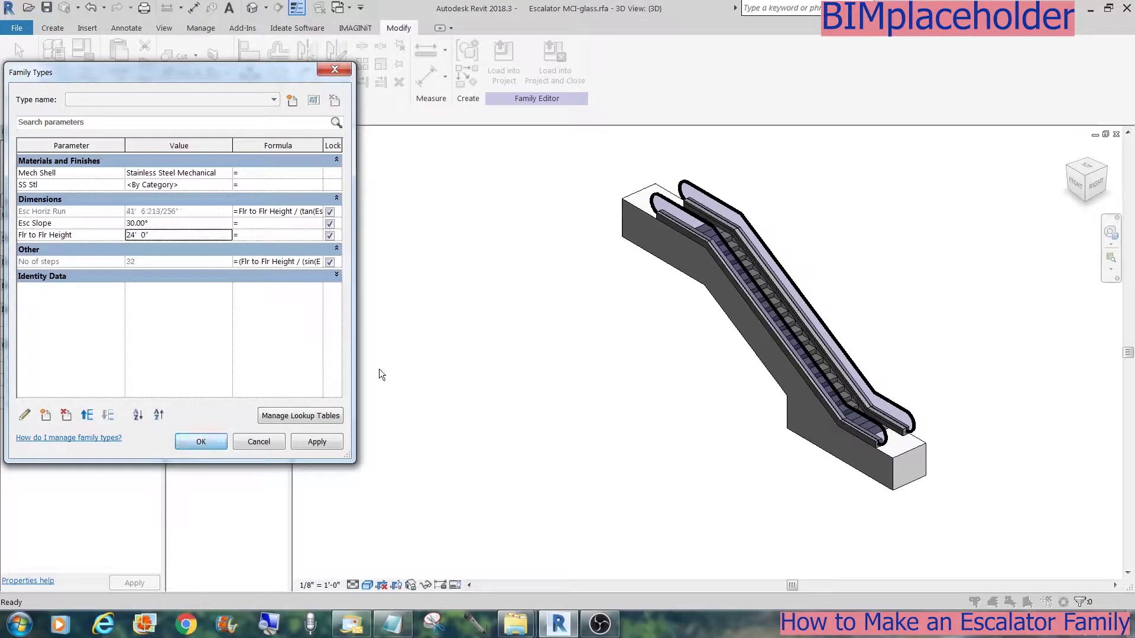
scroll(528, 360, down, 1)
middle_drag(561, 298, 554, 347)
click(1110, 233)
drag(1081, 265, 816, 260)
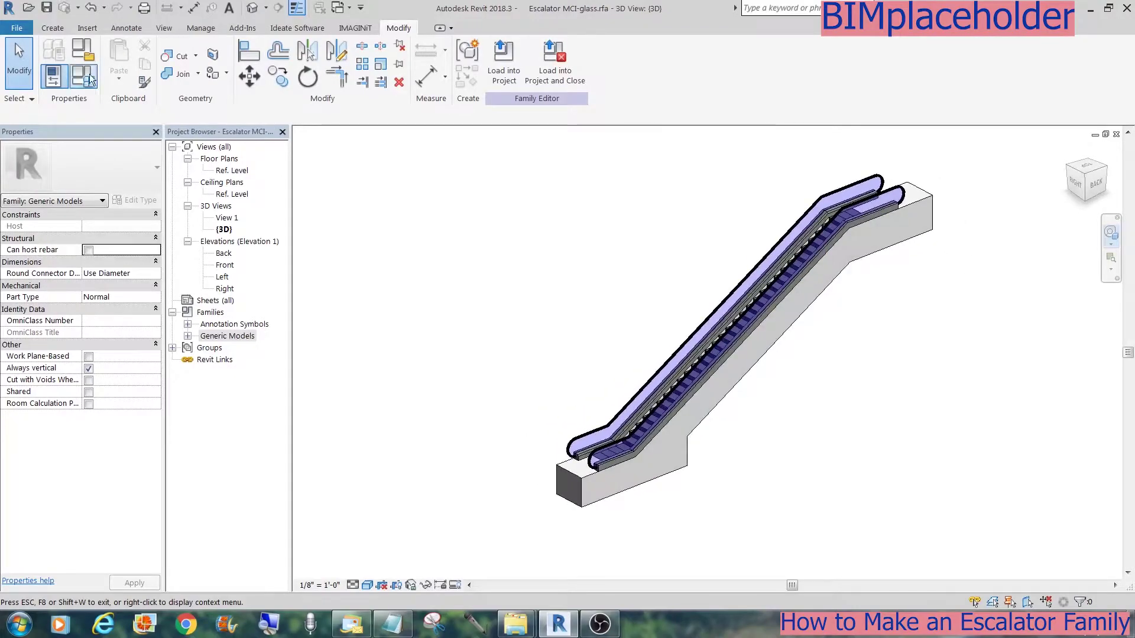
Step: Set the escalator family's Flr to Flr Height to 15'
click(91, 78)
click(196, 234)
text(15)
click(180, 442)
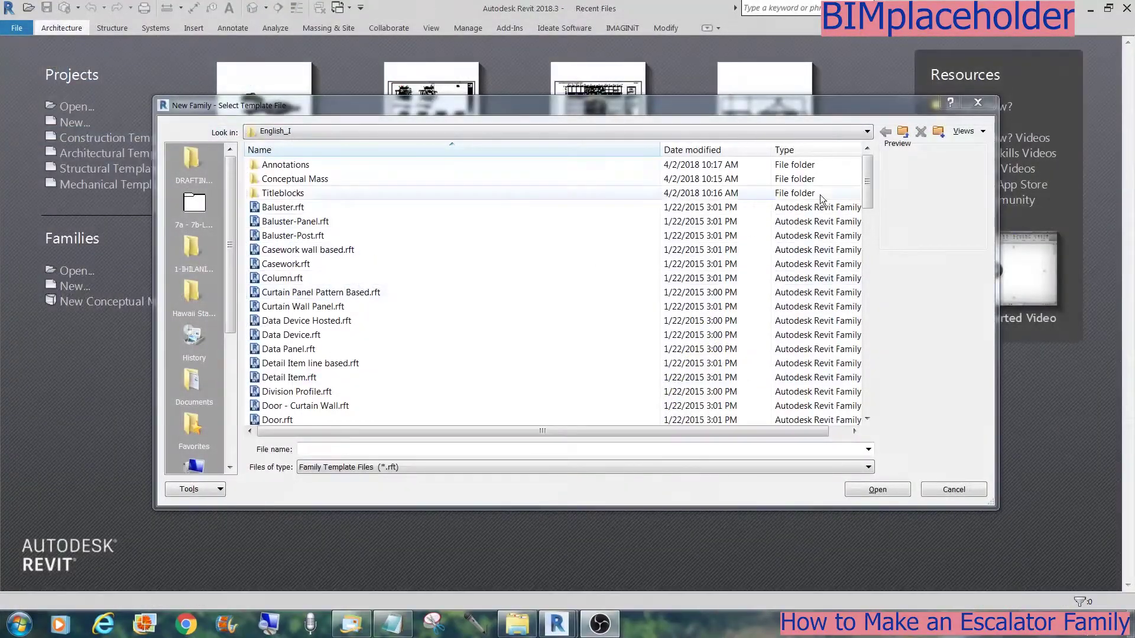
Step: Create a new family from the Generic Model.rft template
scroll(820, 194, down, 7)
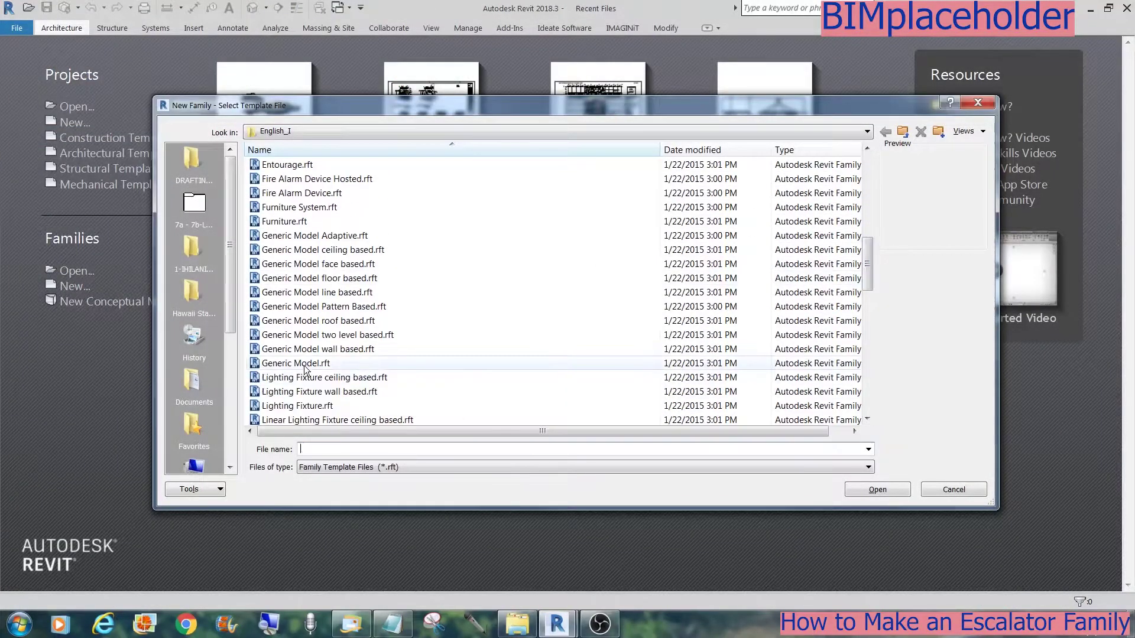
click(821, 362)
click(858, 490)
Step: Extend the left end of the Center (Front/Back) reference plane well beyond its original extent in the Ref. Level plan
click(801, 461)
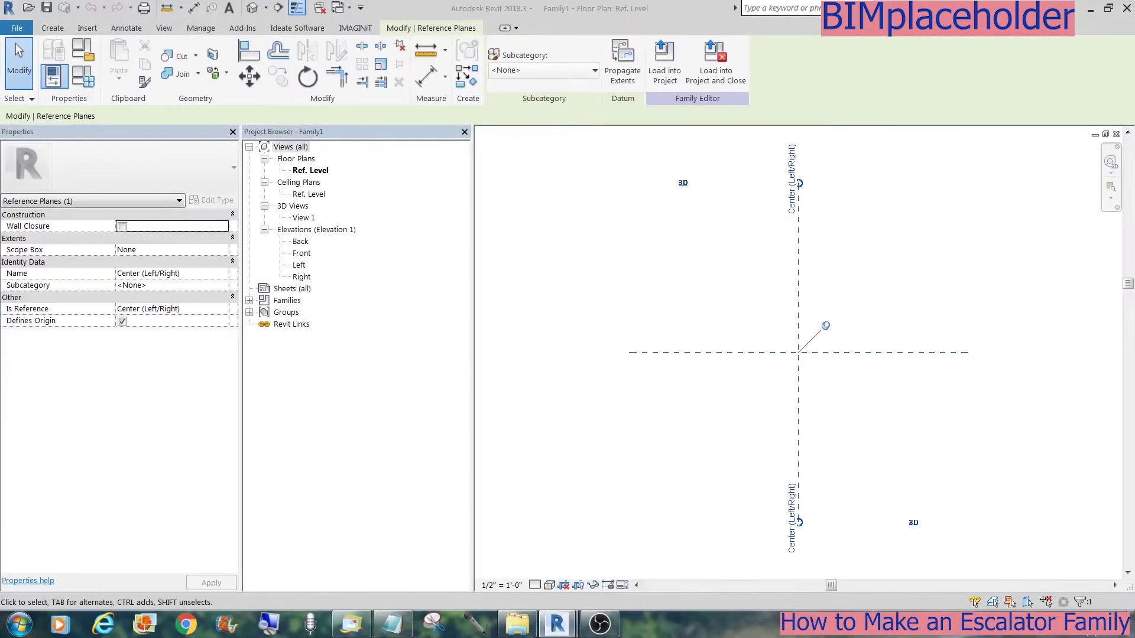
scroll(685, 405, down, 1)
middle_drag(684, 405, 945, 405)
click(858, 402)
click(940, 368)
drag(902, 369, 540, 383)
scroll(727, 405, down, 2)
key(Escape)
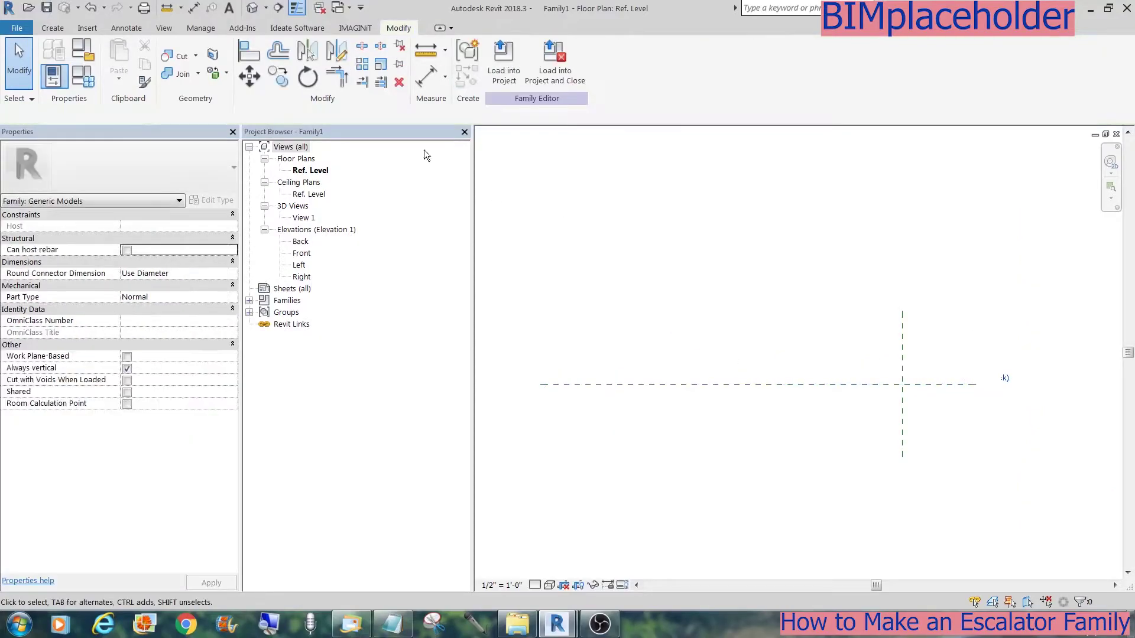
Step: Draw a vertical reference plane about 17'-10" left of the center left/right plane and name it uwp
click(52, 28)
click(745, 62)
click(640, 310)
click(640, 457)
key(Escape)
click(640, 413)
click(153, 273)
text(Loop)
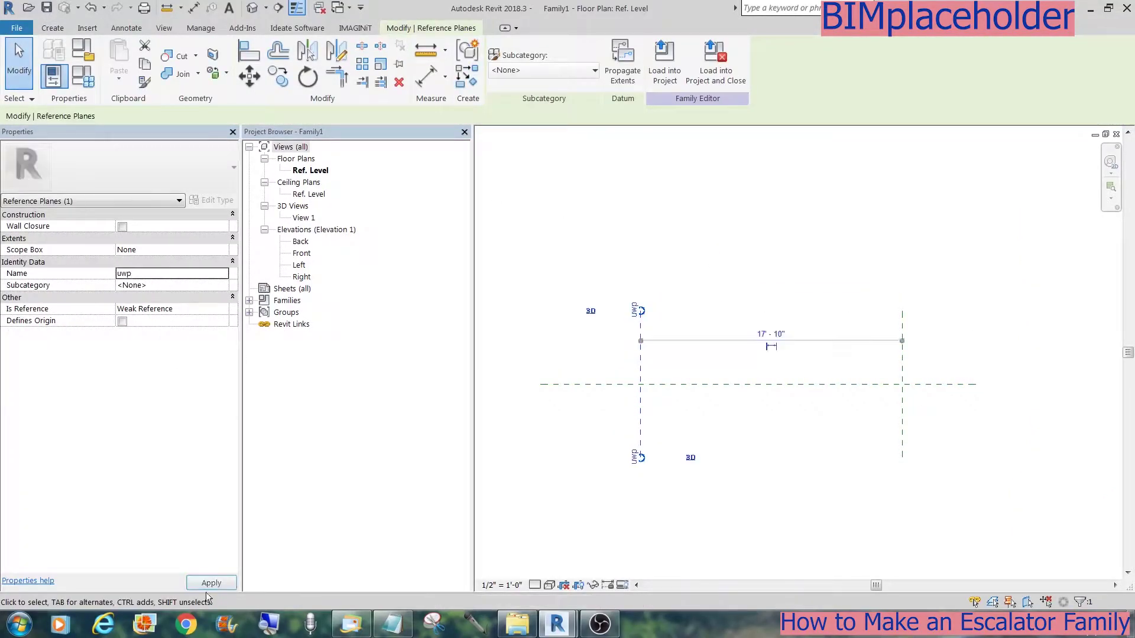
click(207, 585)
Step: Add an aligned dimension between the center left/right plane and the uwp plane, placed above the center front/back plane
key(d)
key(i)
click(902, 360)
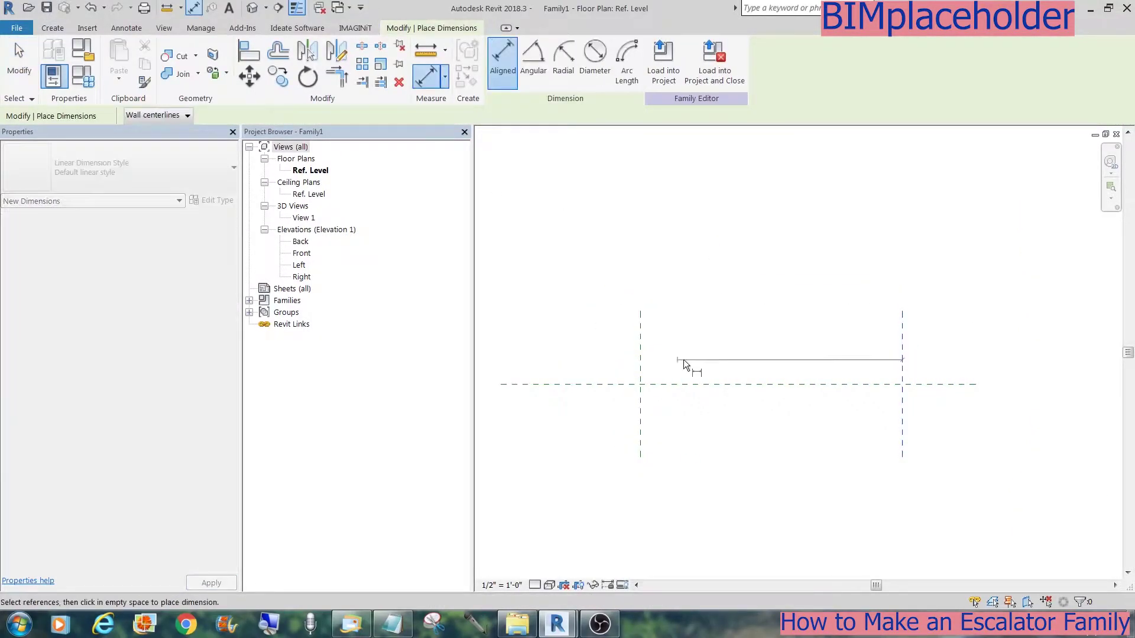
click(640, 359)
click(769, 324)
key(Escape)
Step: Draw another vertical reference plane about 5'-4" left of the uwp plane and dimension the gap between them
click(52, 28)
click(745, 62)
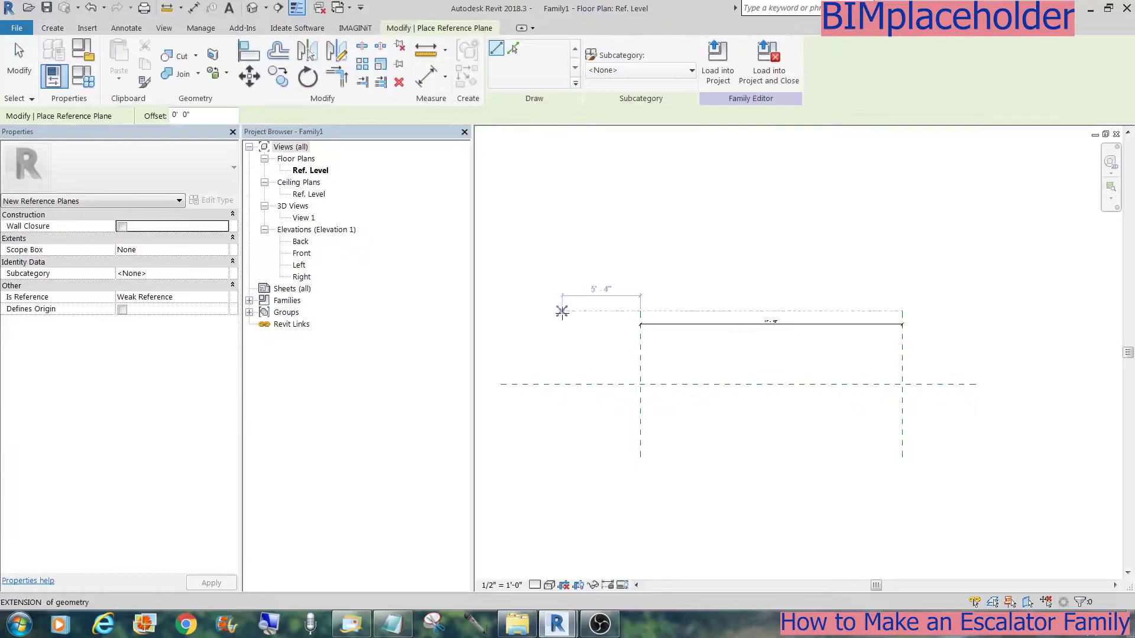
click(562, 310)
click(562, 457)
key(d)
key(i)
key(Escape)
Step: Copy the uwp plane to about 5'-4" right of the center left/right plane and dimension the gap in line
click(641, 352)
key(c)
key(o)
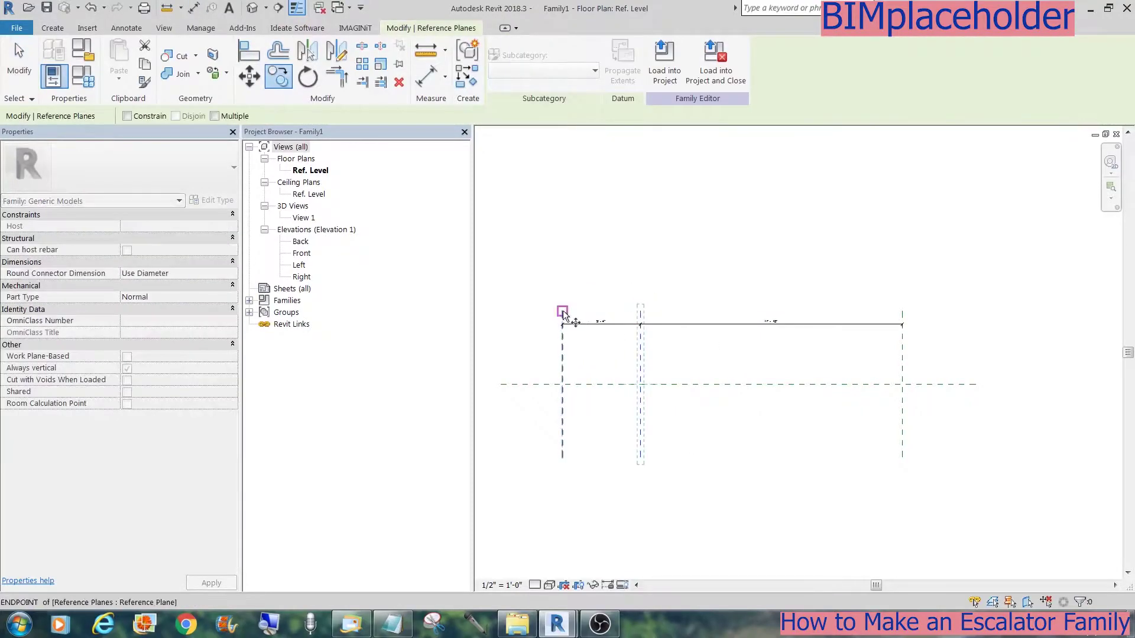
click(562, 310)
click(901, 311)
click(941, 346)
click(915, 341)
drag(915, 340, 915, 324)
key(Escape)
Step: Draw a horizontal reference plane above the center front/back plane and set its distance from that plane to 2'
key(r)
key(p)
click(517, 361)
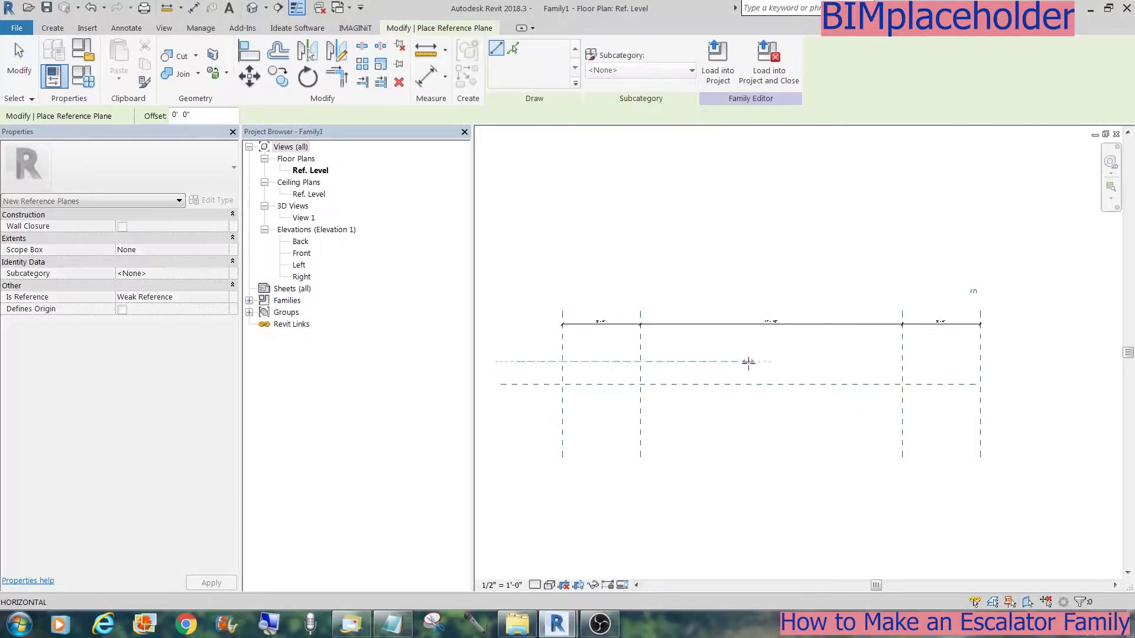
click(1026, 361)
click(613, 373)
text(2)
key(Return)
key(Escape)
Step: Mirror the upper horizontal reference plane about the center front/back plane
click(591, 355)
key(m)
key(m)
click(655, 385)
key(Escape)
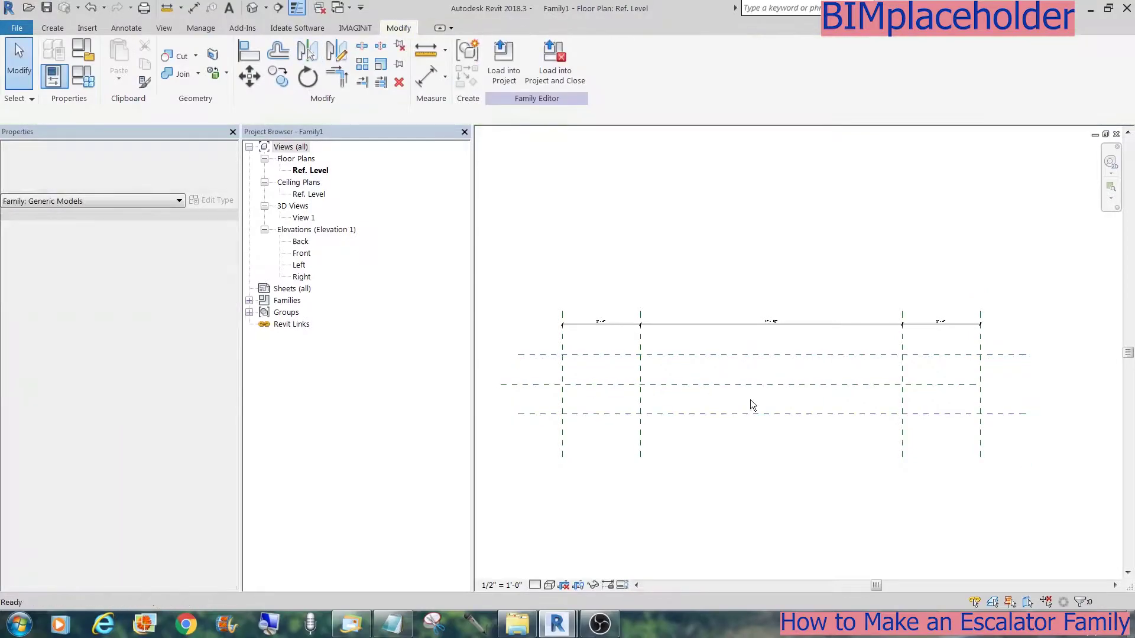
Step: Extend the right end of the center front/back reference plane past the ends of the other horizontal planes
click(764, 384)
click(766, 358)
drag(975, 384, 1107, 385)
Step: Dimension the three horizontal planes at their right end with equal spacing, and add an overall dimension between the outer two
key(d)
key(i)
click(1004, 355)
click(1009, 385)
click(1012, 414)
click(1066, 408)
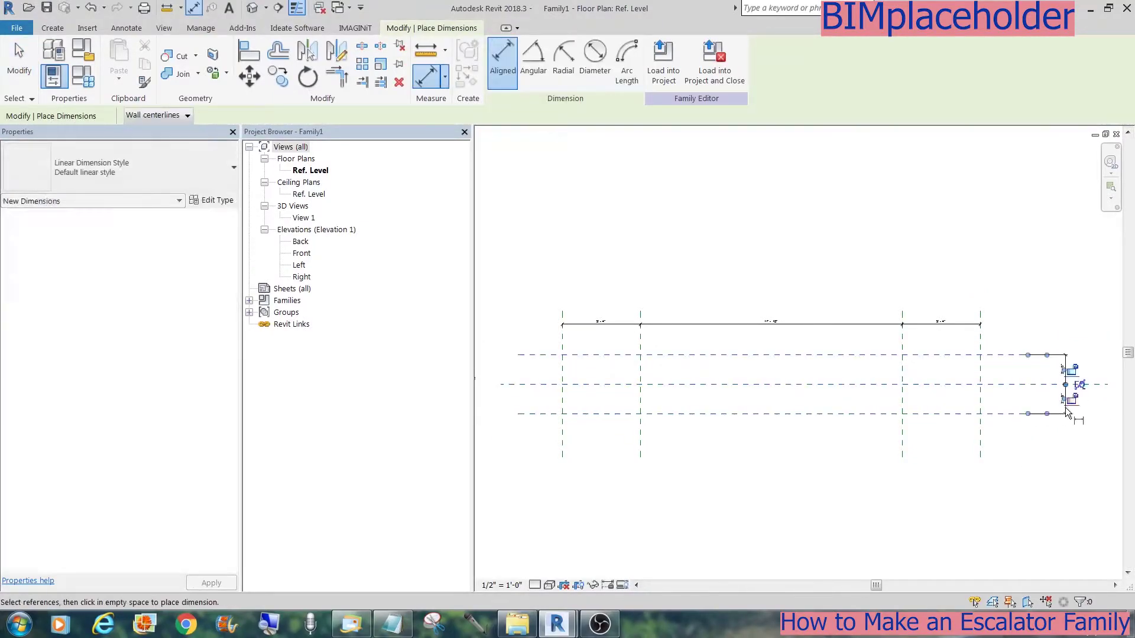
click(1078, 385)
click(1010, 414)
click(1009, 356)
Step: Copy the upper horizontal plane 10" outward and mirror the copy about the center front/back plane
click(282, 83)
click(609, 392)
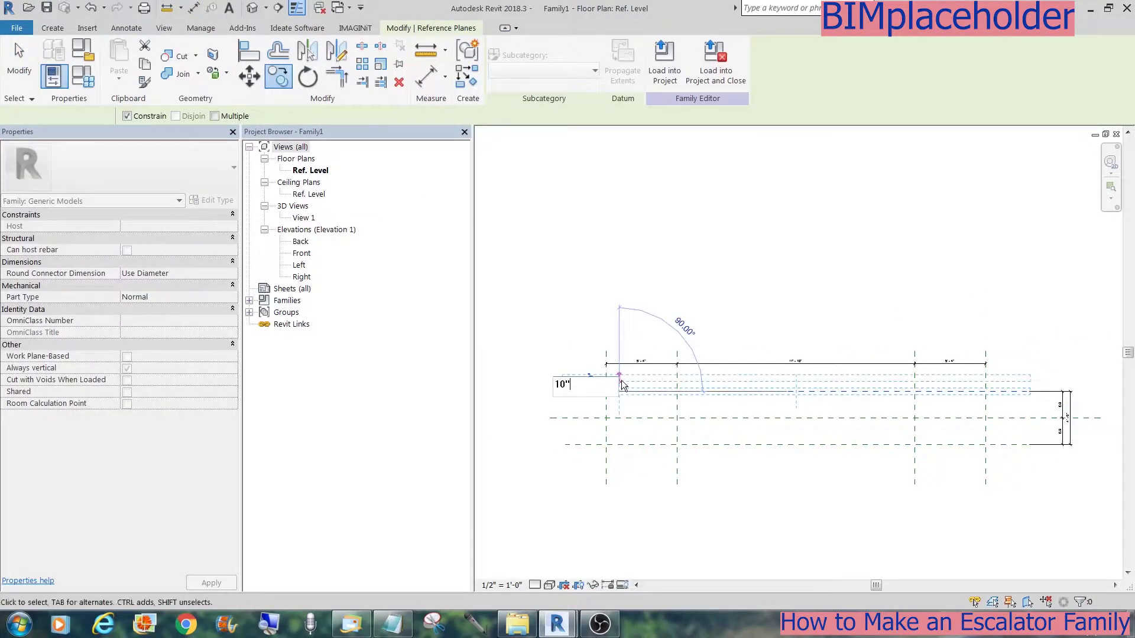
click(622, 380)
key(m)
key(m)
click(646, 418)
key(Escape)
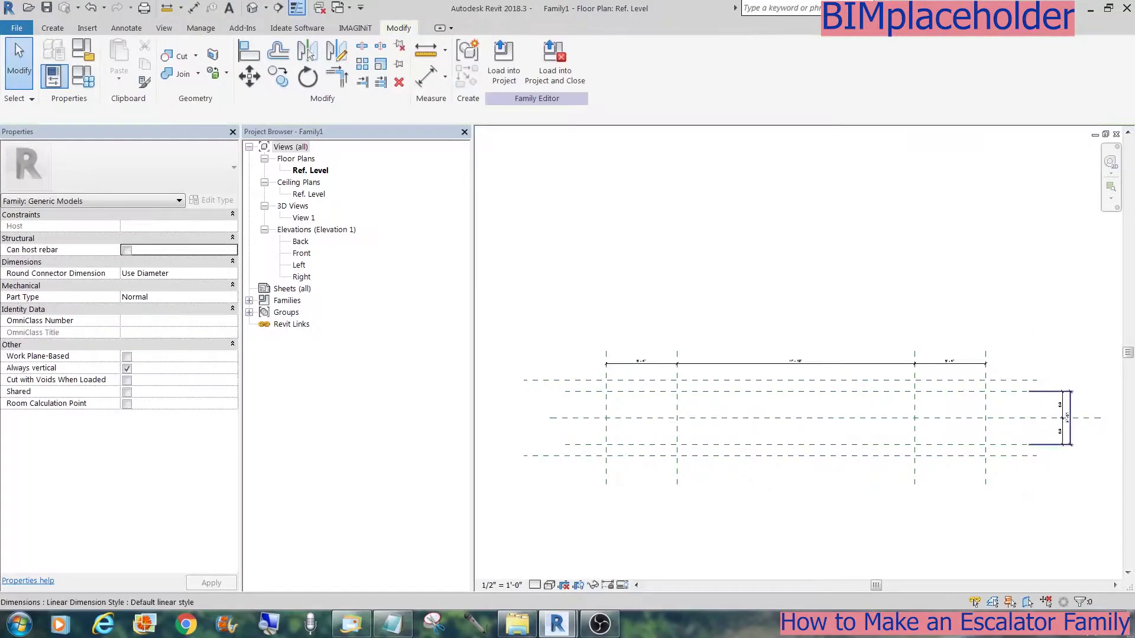
Step: Dimension the outermost horizontal planes and the center plane at the left end with equal spacing, and add an overall dimension
key(d)
key(i)
click(577, 380)
click(570, 418)
click(537, 455)
click(534, 436)
click(547, 419)
click(552, 380)
click(552, 456)
click(522, 421)
key(Escape)
key(Escape)
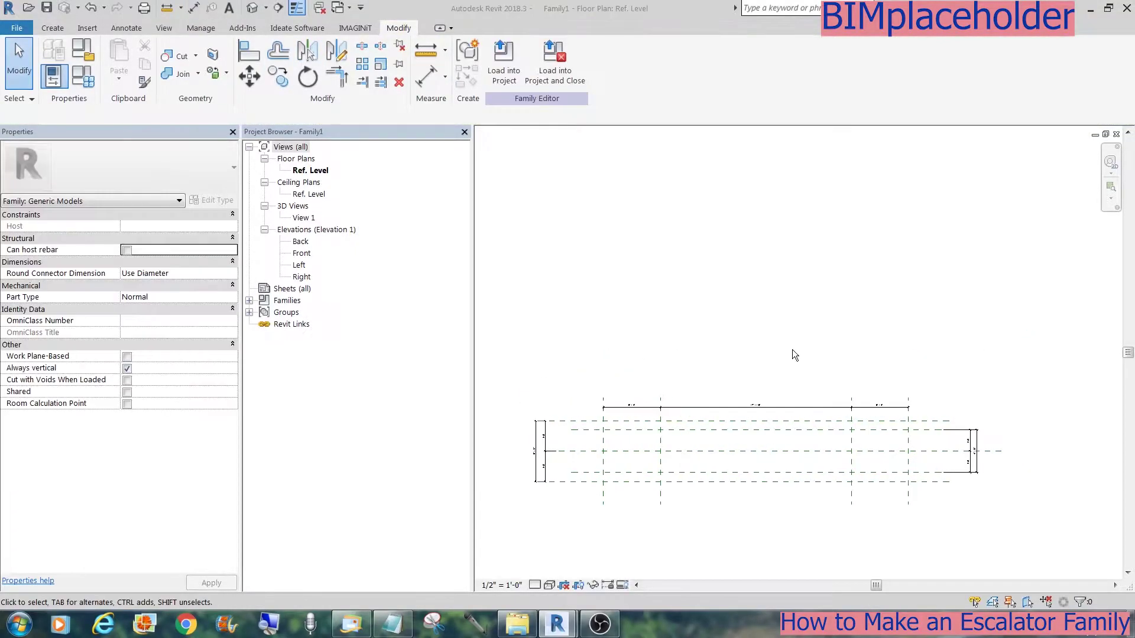
Step: Set the distance between the far-left vertical reference plane and its neighbour to 16'-3"
click(603, 414)
scroll(615, 405, up, 3)
click(663, 399)
key(Return)
click(786, 370)
scroll(862, 355, down, 3)
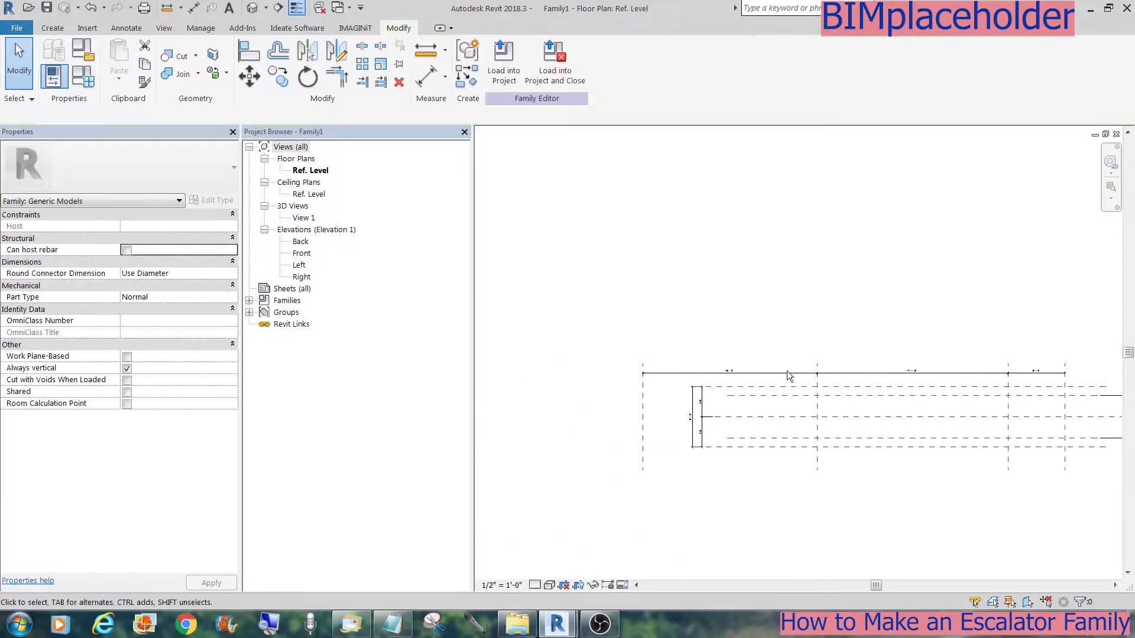
Step: Move the equal-spacing and overall dimensions of the outermost horizontal planes left, beyond the far-left vertical plane
scroll(658, 457, up, 3)
drag(776, 345, 728, 331)
drag(760, 335, 520, 336)
Step: Extend the left ends of the two outermost horizontal reference planes just past the far-left vertical plane
click(750, 286)
drag(738, 286, 594, 286)
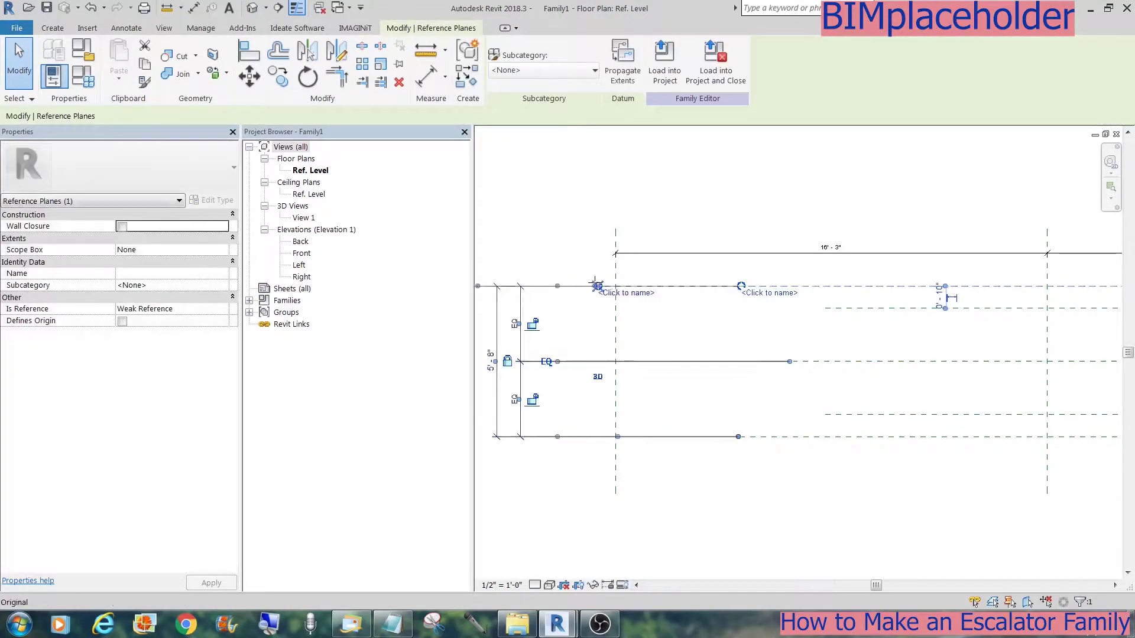
click(743, 438)
key(Escape)
click(733, 436)
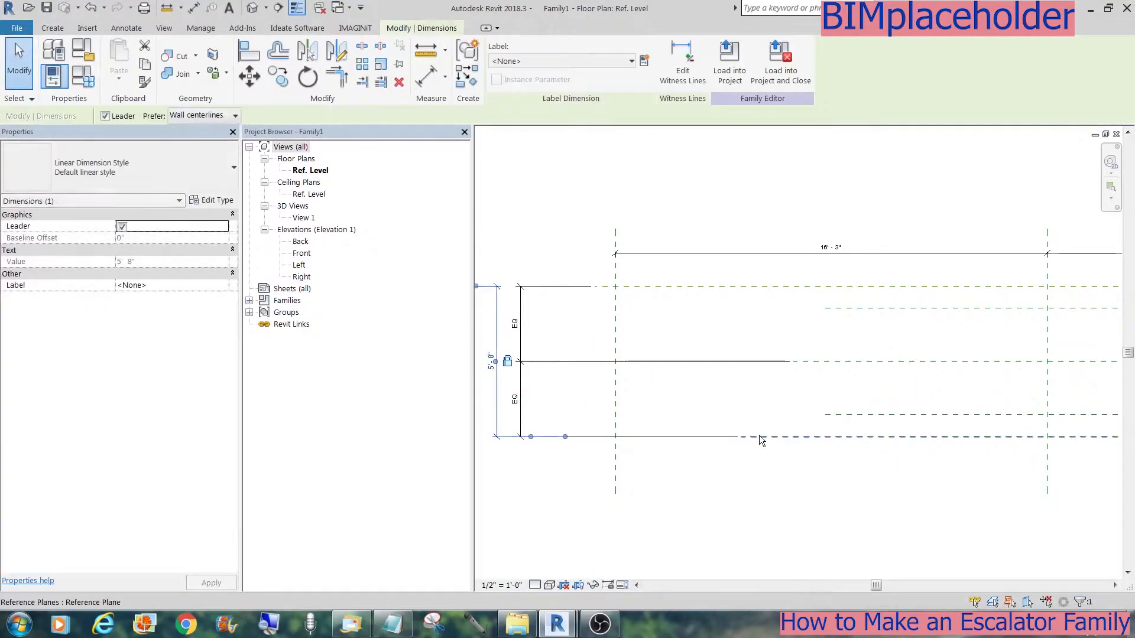
click(758, 436)
drag(740, 437, 588, 437)
Step: Extend the left ends of the two inner horizontal reference planes just past the far-left vertical plane
click(832, 414)
drag(825, 414, 604, 414)
click(831, 307)
drag(825, 308, 604, 308)
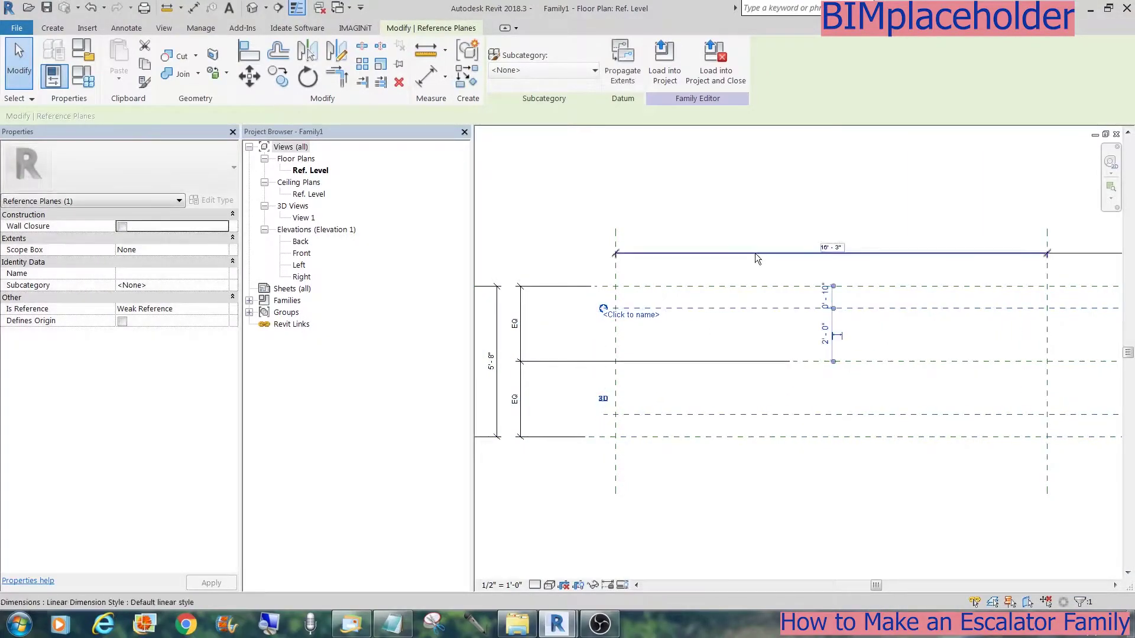
key(Escape)
Step: Set the distance between the center left/right plane and the far-right vertical plane to 10'-6"
scroll(674, 293, down, 4)
scroll(869, 325, up, 3)
scroll(839, 183, up, 3)
click(912, 237)
click(814, 208)
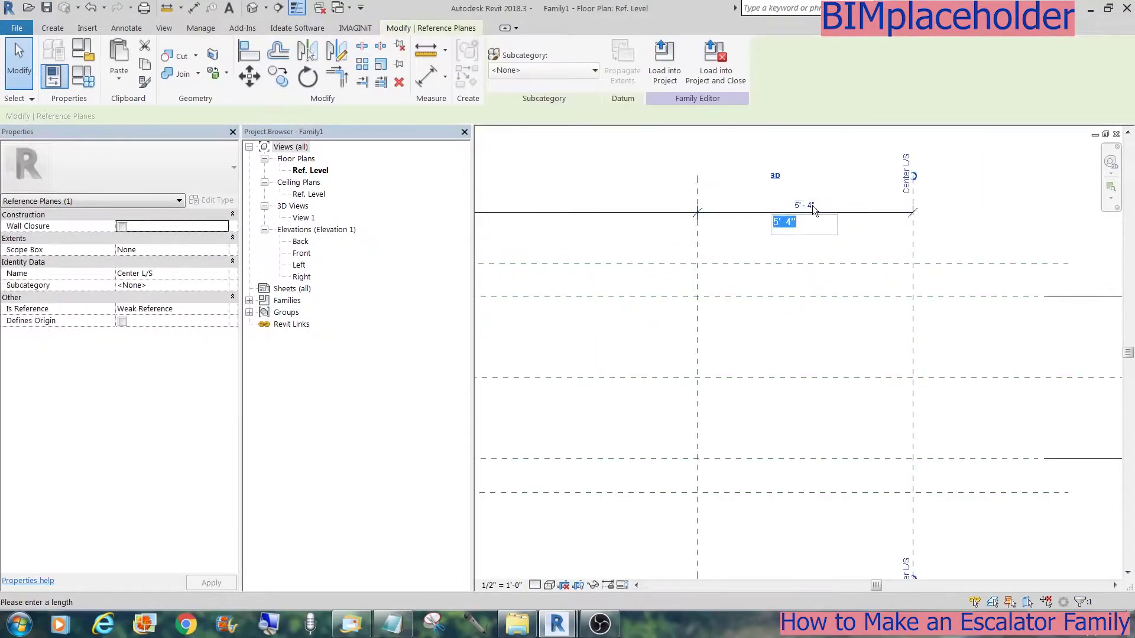
key(Return)
scroll(819, 208, down, 3)
key(Escape)
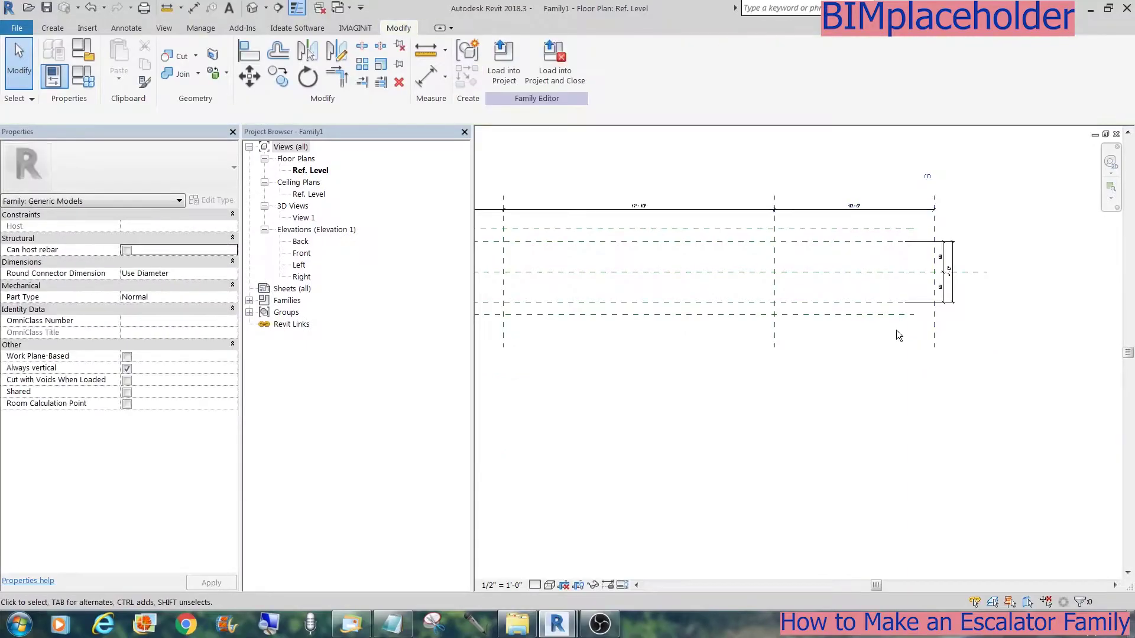
Step: Extend the right ends of all five horizontal reference planes beyond the far-right vertical plane
scroll(977, 195, up, 3)
click(827, 264)
drag(831, 264, 1002, 264)
click(785, 293)
drag(806, 294, 929, 294)
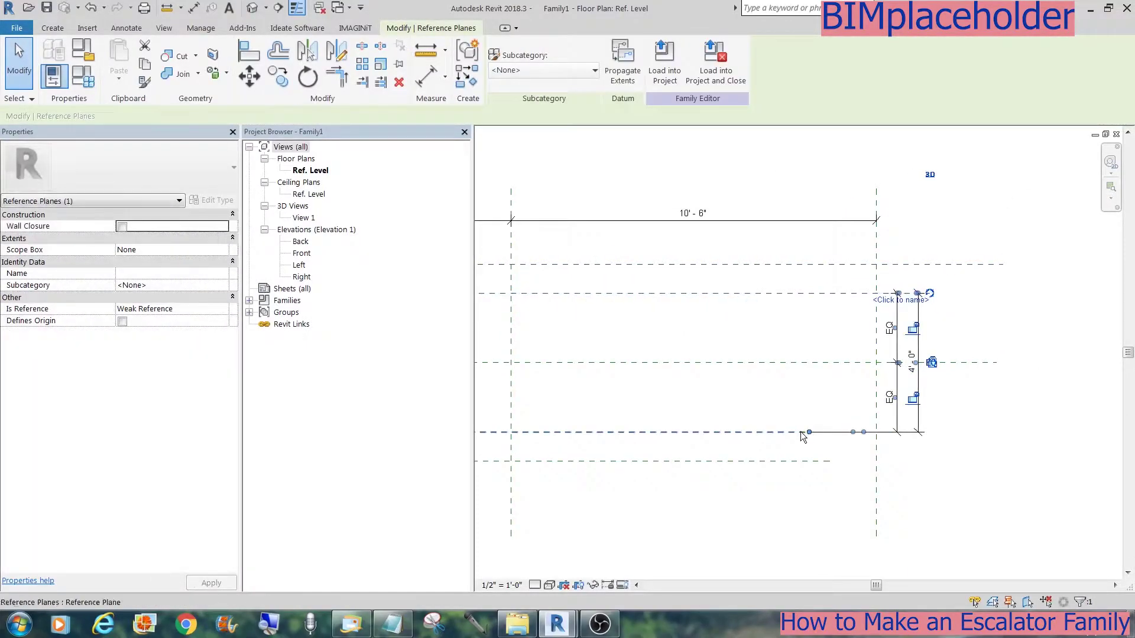
click(800, 431)
drag(806, 432, 929, 433)
click(823, 461)
click(994, 363)
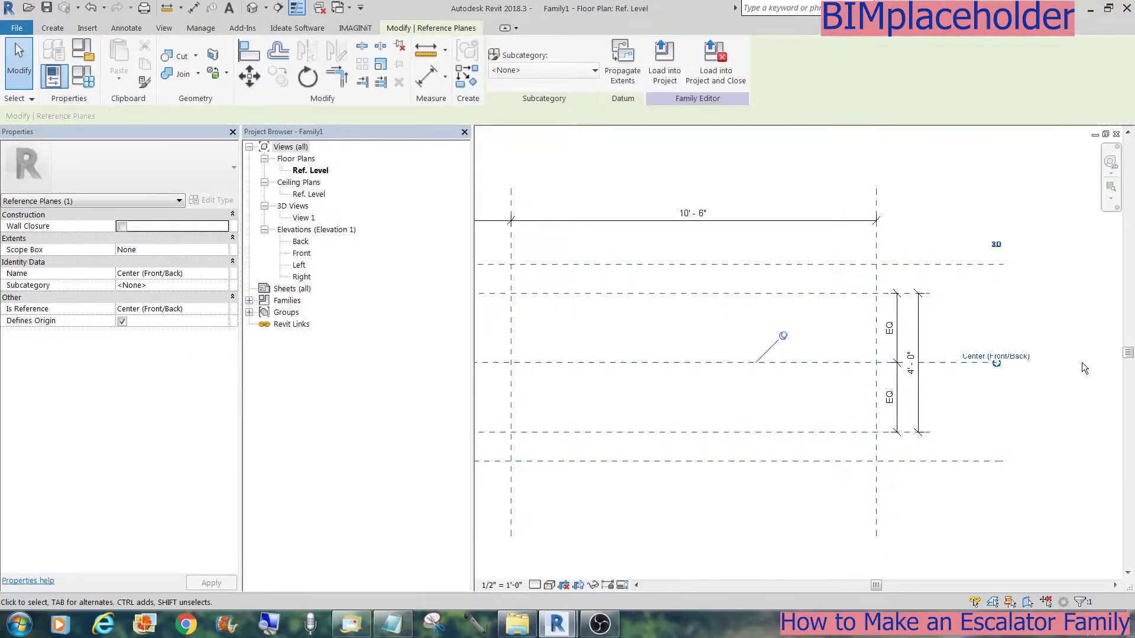
drag(1063, 365, 1090, 363)
Step: Move the equal-spacing and 4'-0" dimensions farther right, clear of the far-right vertical plane
drag(949, 414, 886, 381)
drag(897, 381, 965, 381)
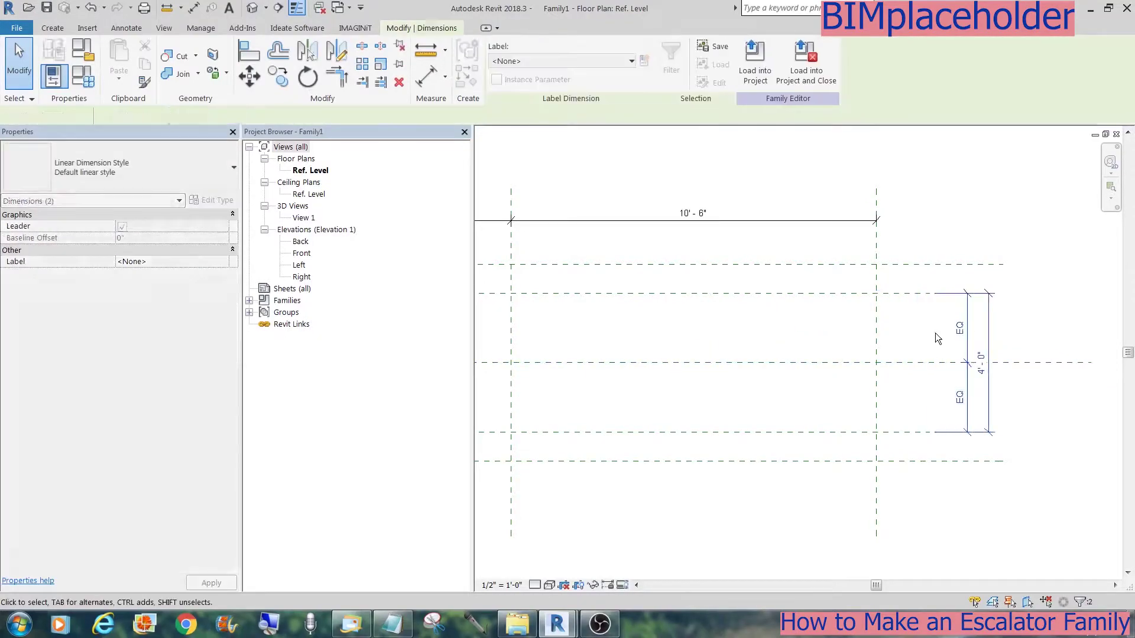
click(935, 332)
middle_click(928, 332)
middle_click(927, 332)
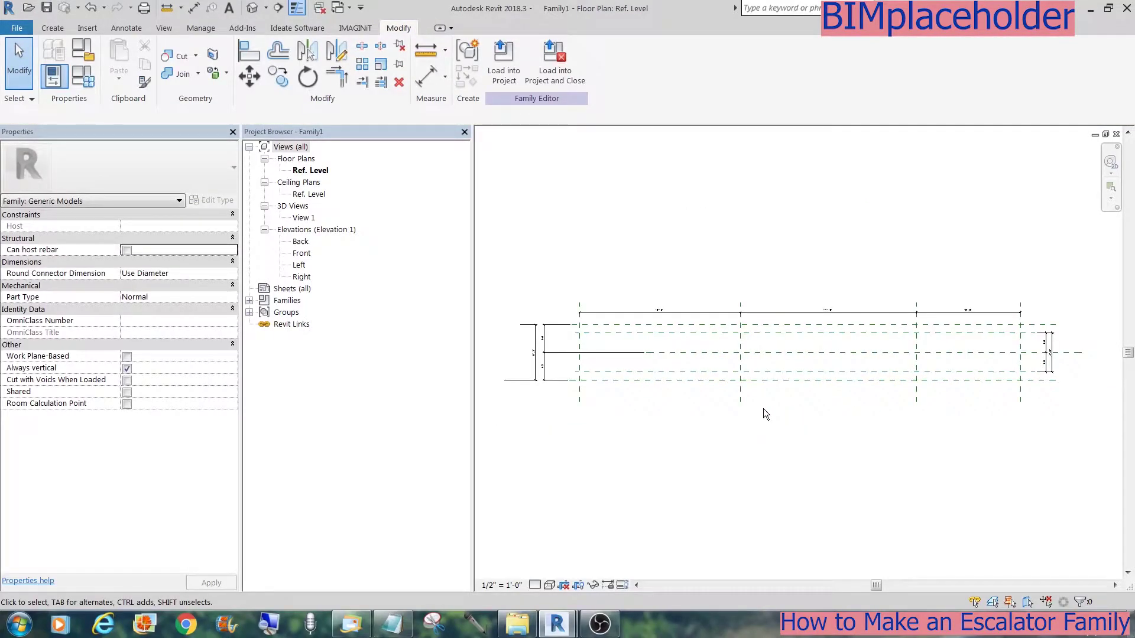
Step: Label the middle 17'-10" dimension with a new type parameter named Esc Horiz Run, grouped under Dimensions
click(968, 313)
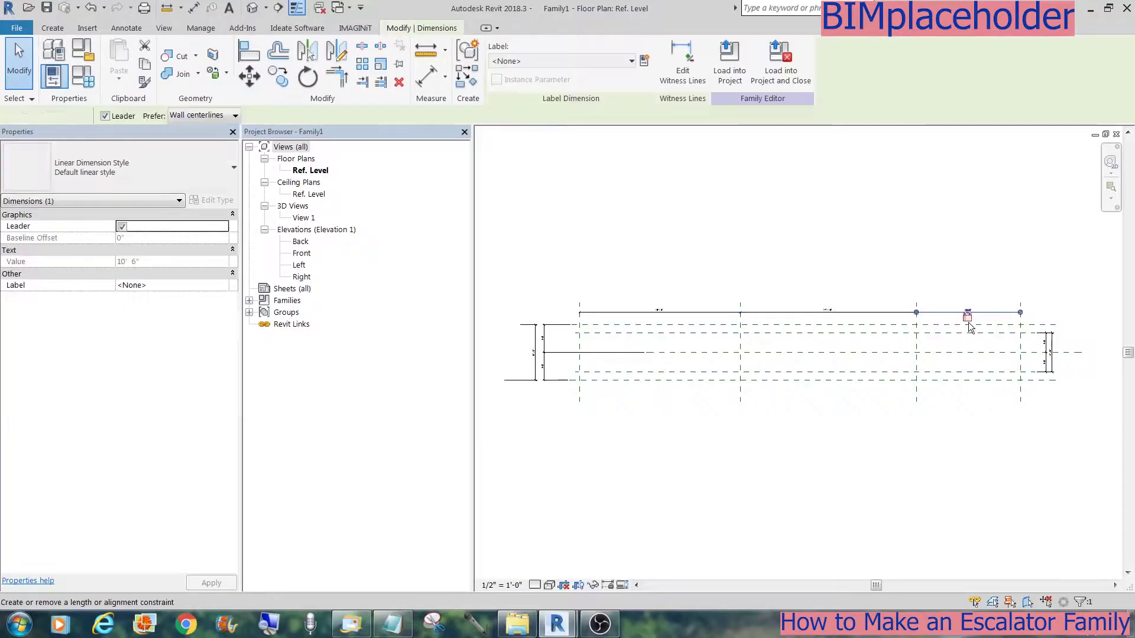
click(827, 312)
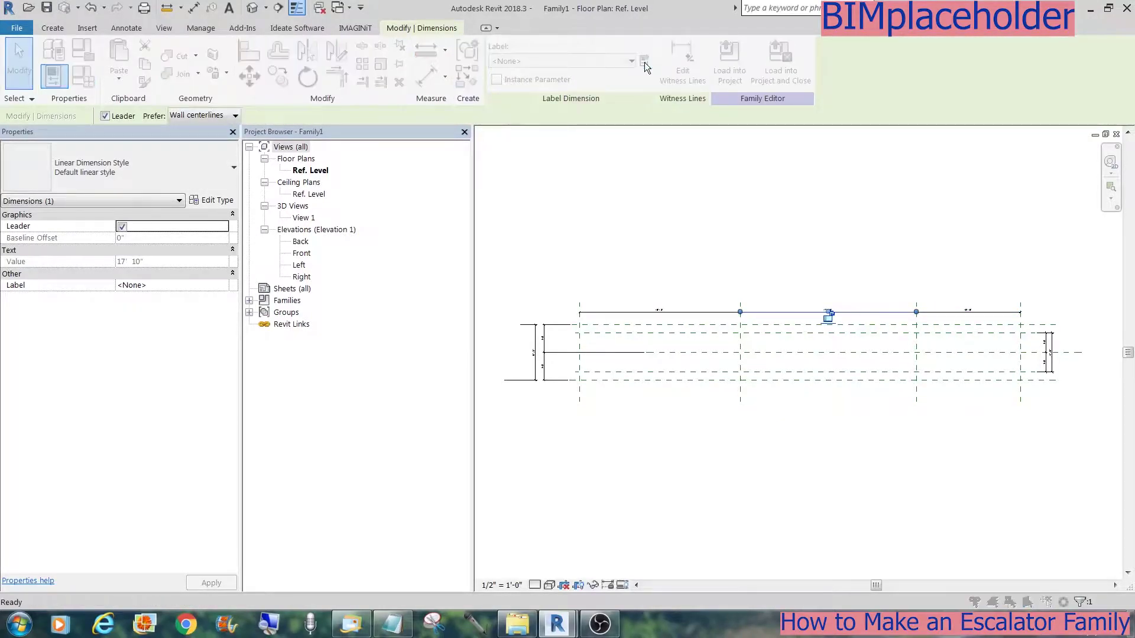
text(Esc Horiz Run)
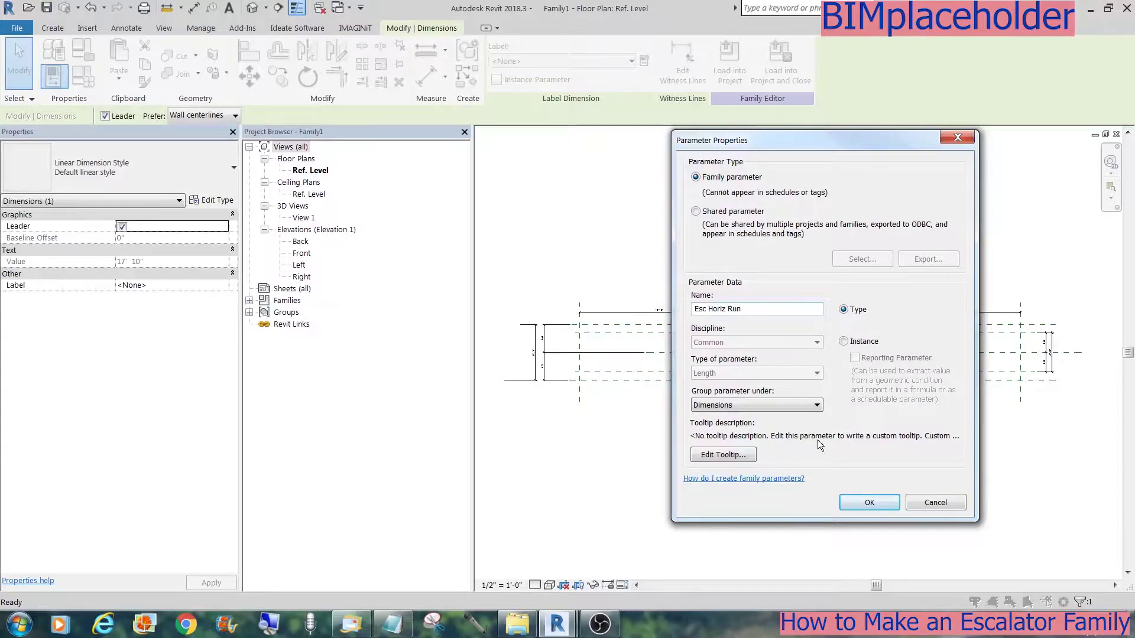
click(887, 498)
click(844, 491)
Step: In the Front elevation, draw a horizontal reference plane above the reference level, spanning all four vertical planes
double_click(295, 253)
key(r)
key(p)
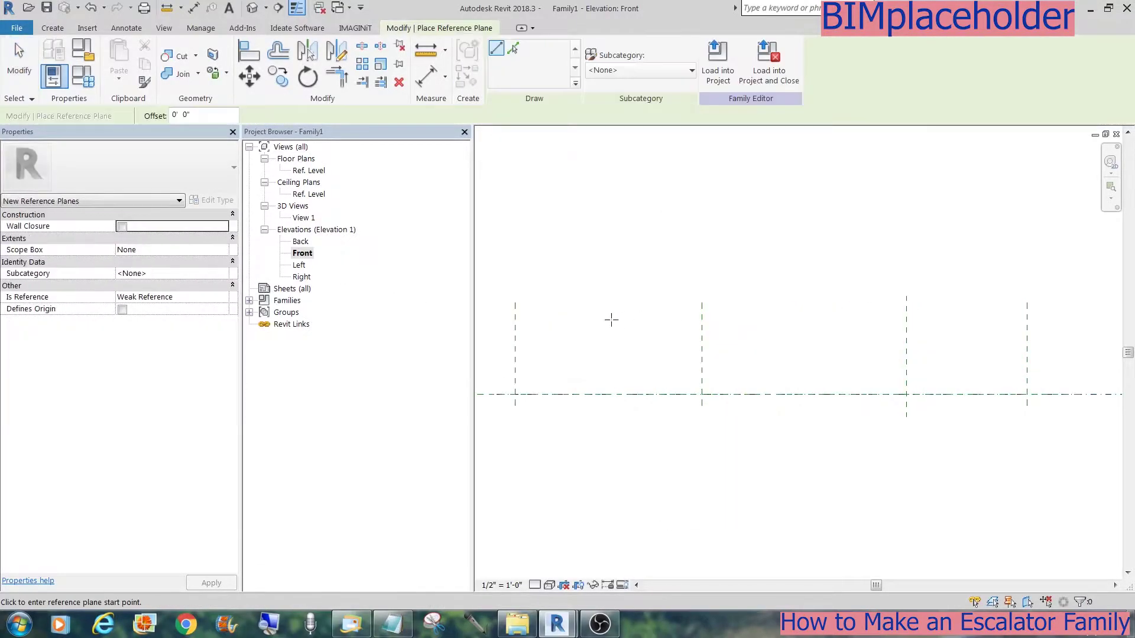
click(494, 318)
click(1065, 318)
Step: Set the new horizontal reference plane's height above the reference level to 18'-6"
key(Escape)
click(603, 354)
text(18'6")
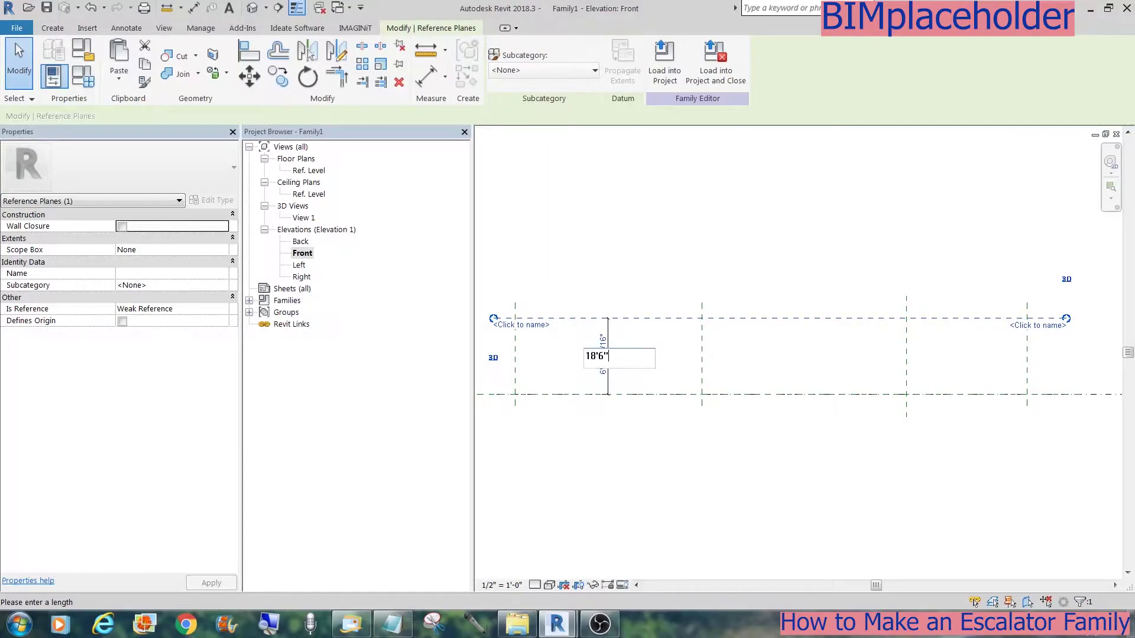
key(Return)
key(Escape)
Step: Place the height dimension beyond the planes' left ends and label it with a new type parameter, Flr to Flr Height, under Dimensions
middle_drag(615, 310, 706, 360)
click(699, 304)
drag(699, 304, 559, 304)
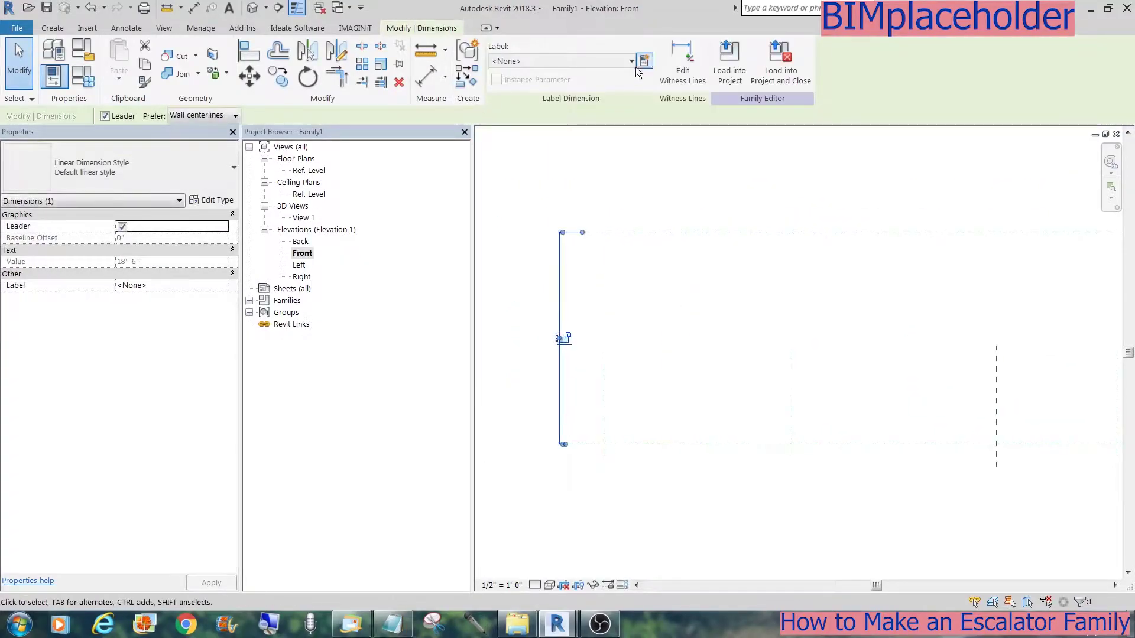
click(642, 62)
text(Flr to Flr Height)
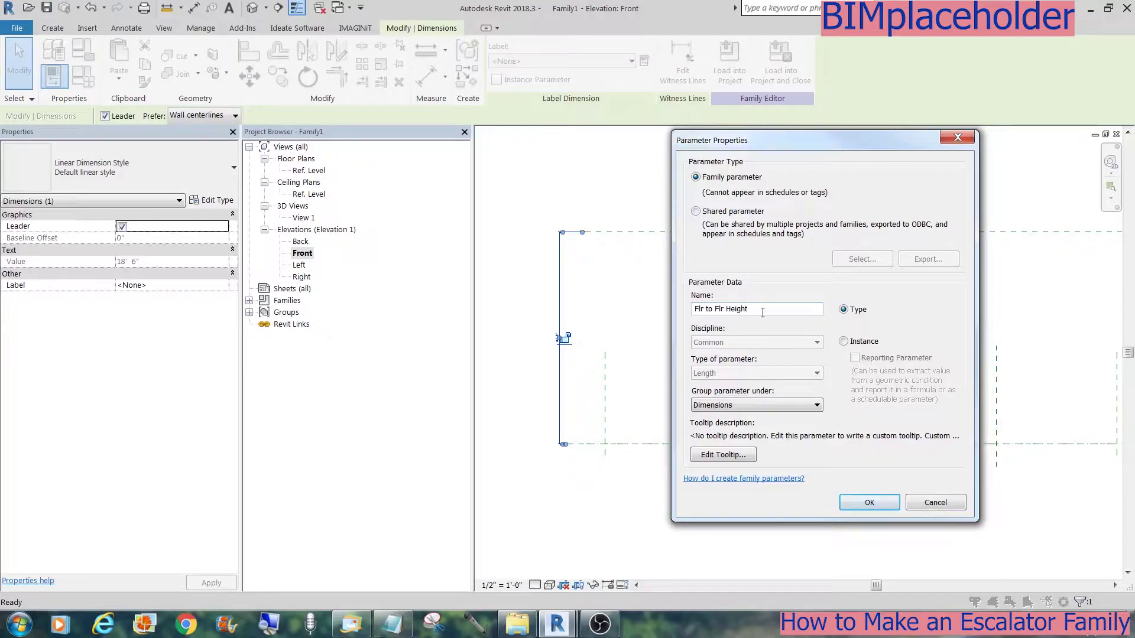
drag(762, 312, 687, 336)
click(855, 502)
Step: Extend the tops of the uwp plane and the far-left vertical plane above the upper horizontal reference plane
click(791, 361)
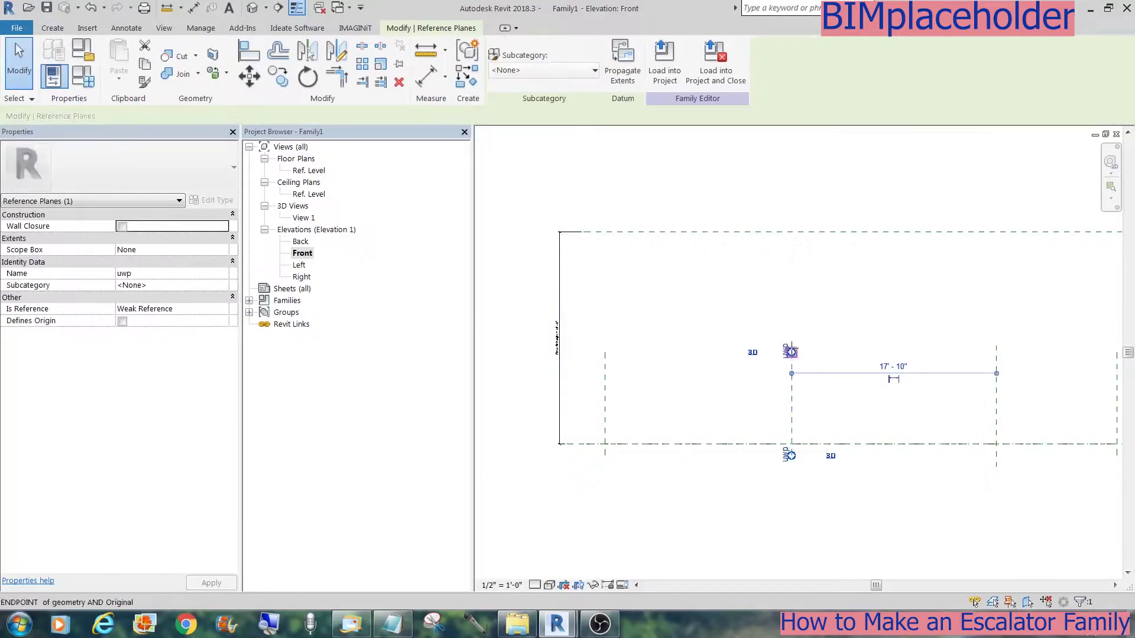
drag(791, 352, 791, 193)
click(605, 355)
drag(604, 353, 604, 202)
key(Escape)
Step: Temporarily hide the reference level line in the Front elevation
middle_drag(1024, 447, 966, 440)
click(966, 441)
key(h)
key(h)
Step: Draw a reference plane sloping up to the left at about 20° from where the center left/right plane meets the lower horizontal plane
key(r)
key(p)
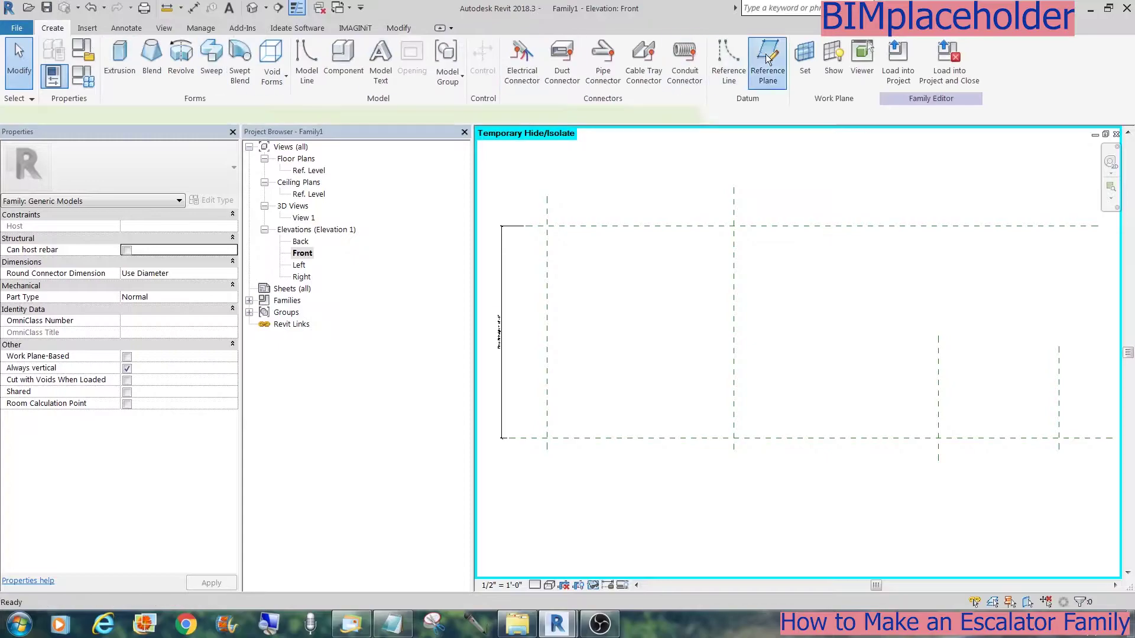
click(938, 438)
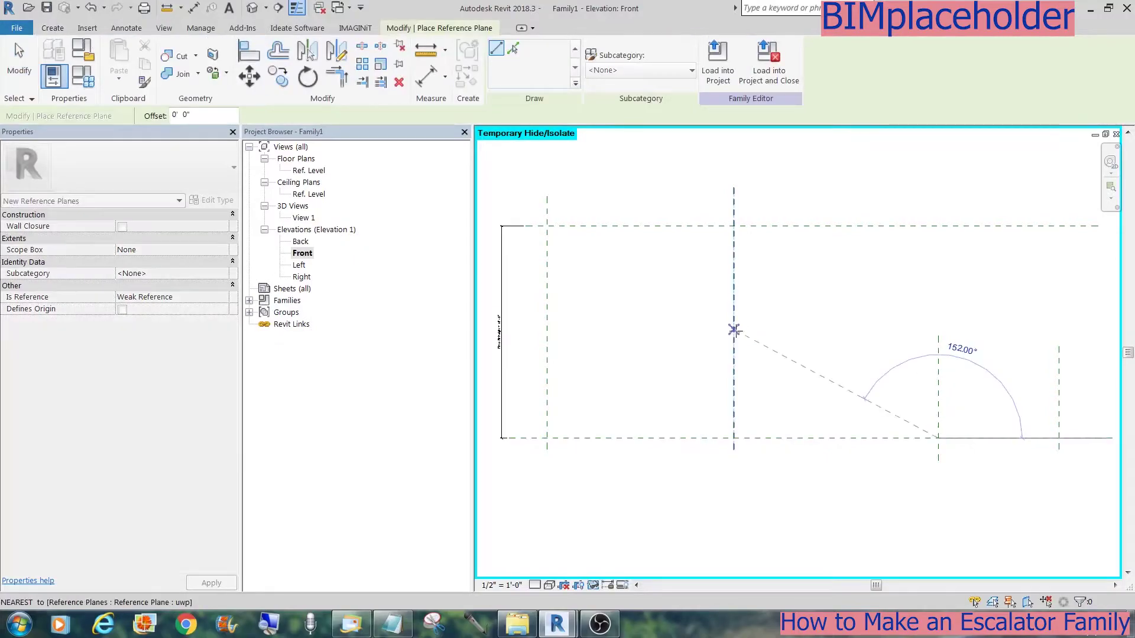
click(636, 328)
Step: Add an angular dimension between the sloped reference plane and the lower horizontal plane
key(d)
key(i)
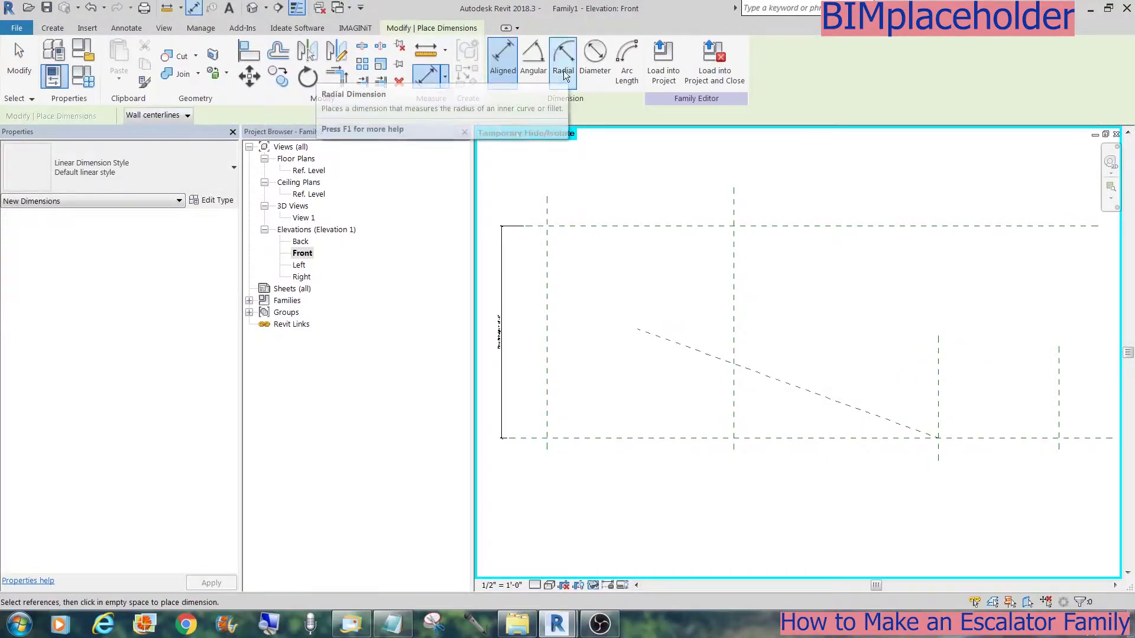
click(533, 59)
click(756, 373)
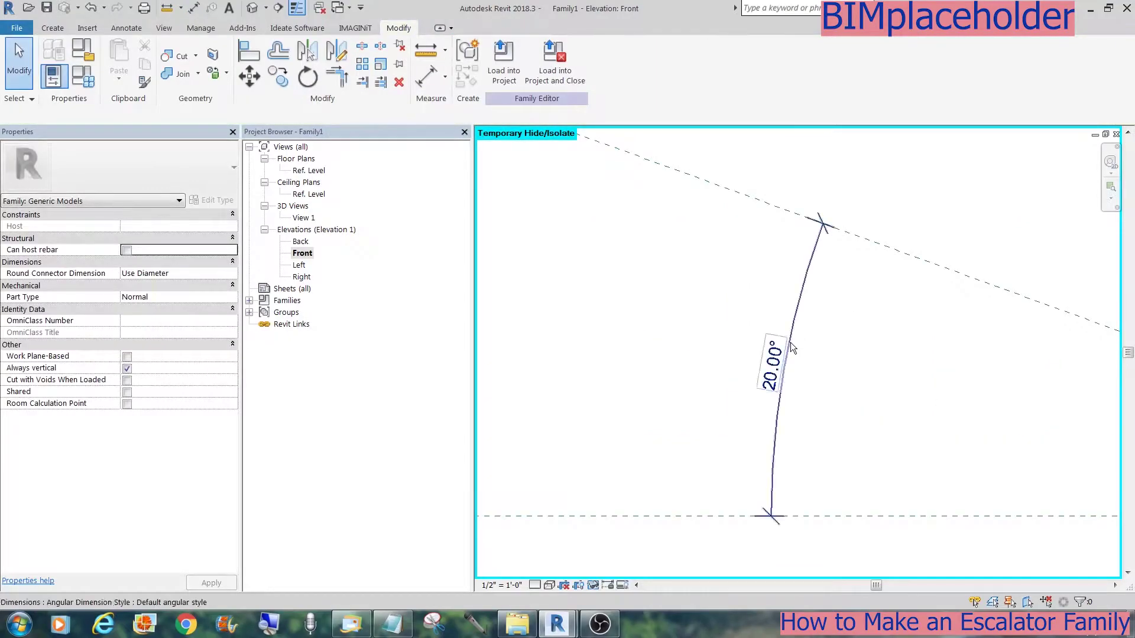
Step: Set the angle between the sloped reference plane and the lower horizontal plane to 30°
click(790, 342)
click(906, 254)
click(772, 366)
text(30)
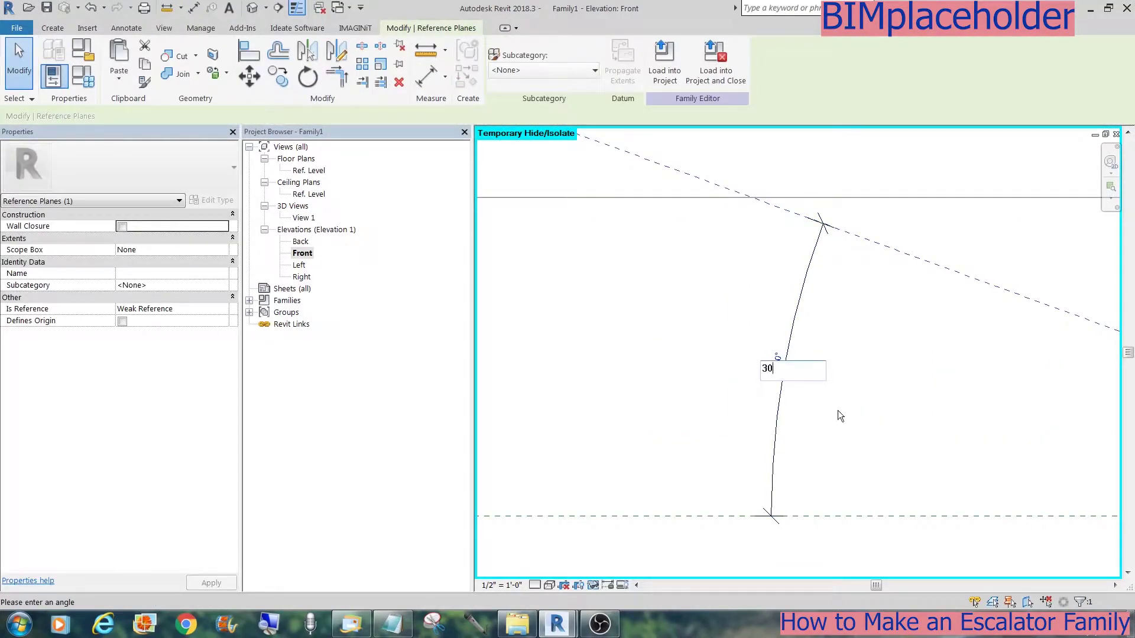
key(Return)
scroll(844, 402, down, 3)
click(850, 392)
click(834, 384)
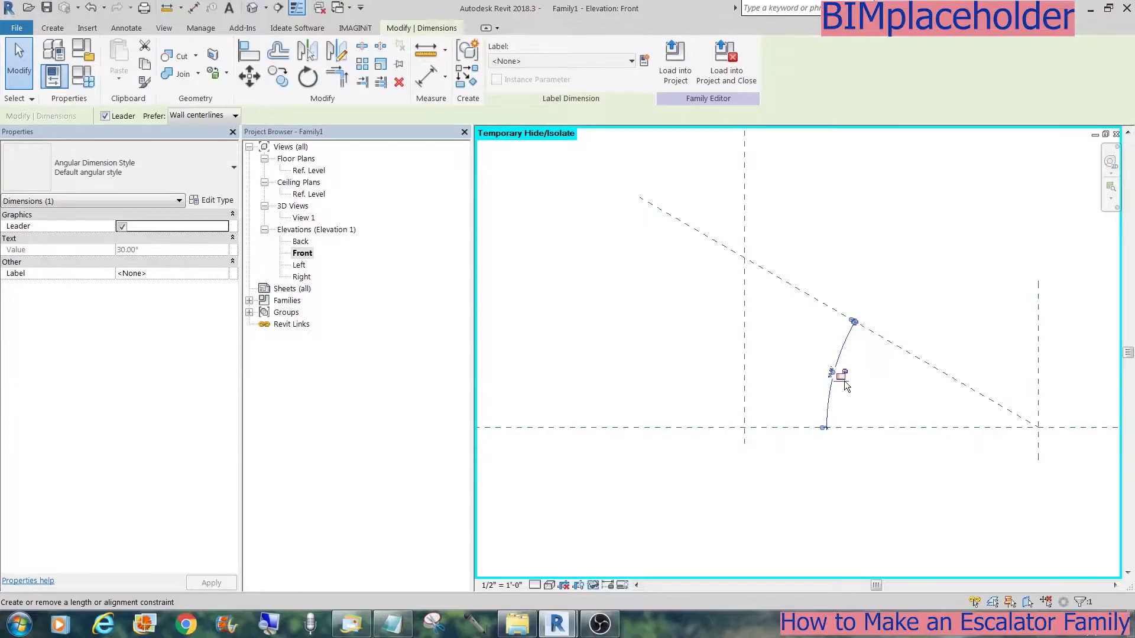
click(783, 360)
Step: Extend the upper end of the sloped reference plane past the upper horizontal reference plane
scroll(782, 361, down, 2)
middle_drag(783, 360, 927, 430)
click(860, 341)
drag(833, 324, 701, 246)
key(Escape)
Step: Label the angular dimension with a new type parameter named Esc Slope, grouped under Dimensions
scroll(888, 355, up, 2)
middle_drag(1056, 411, 826, 326)
click(767, 381)
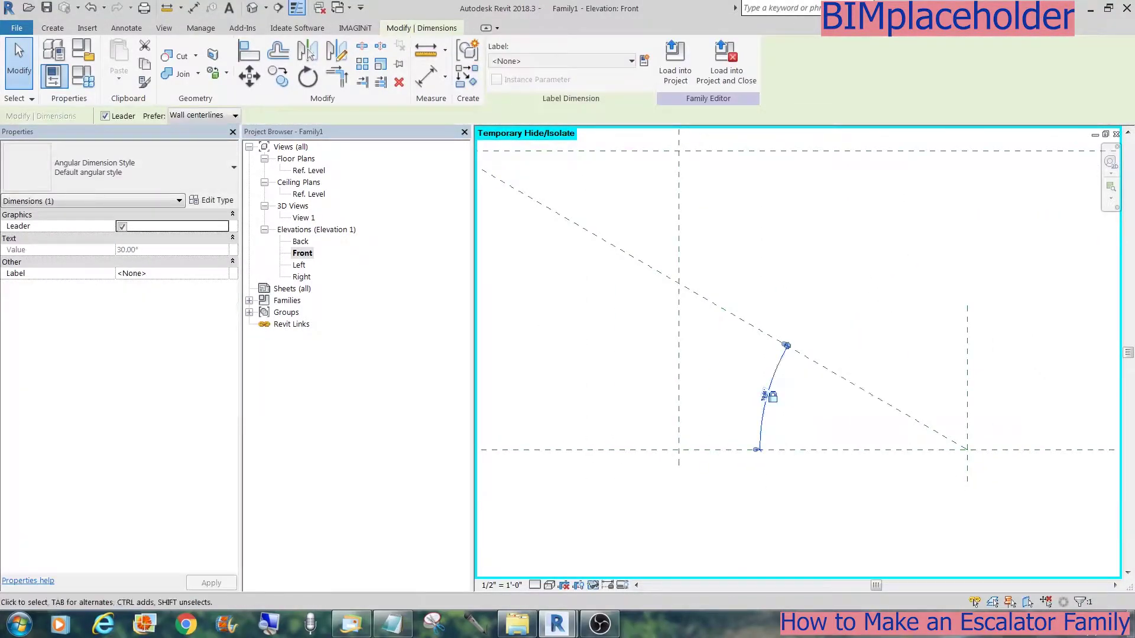
click(644, 61)
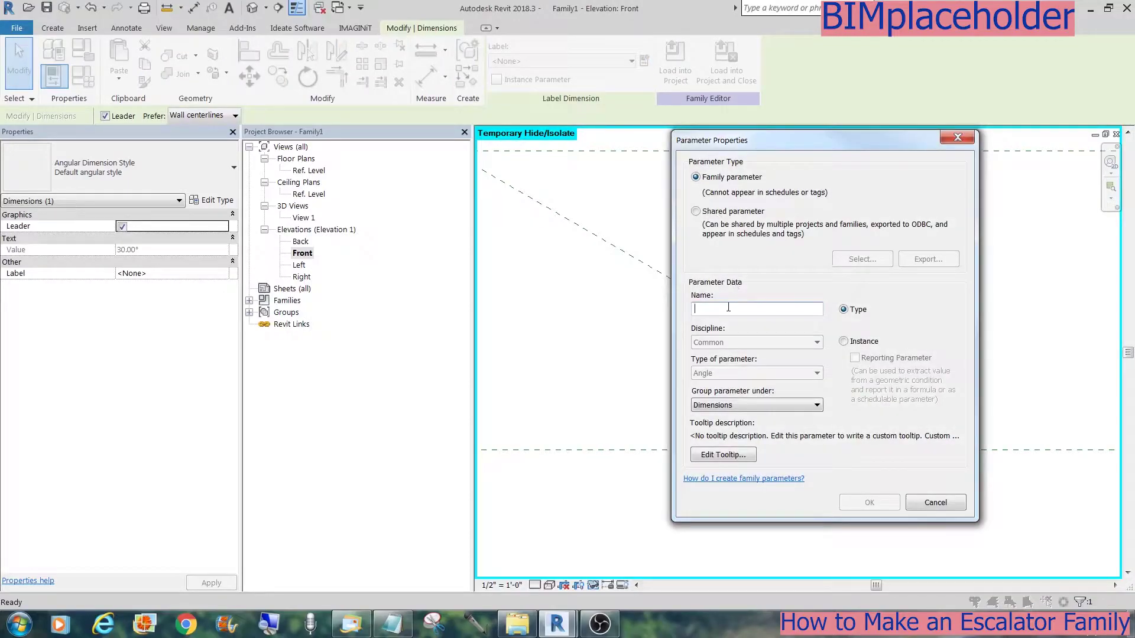
text(Esc Slope)
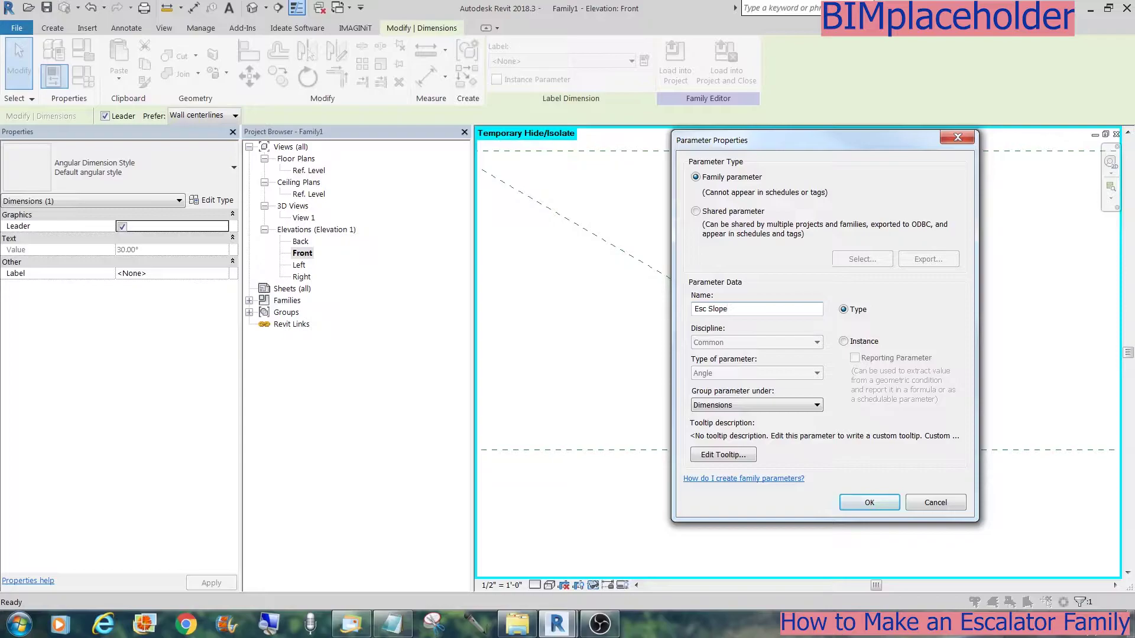
click(842, 500)
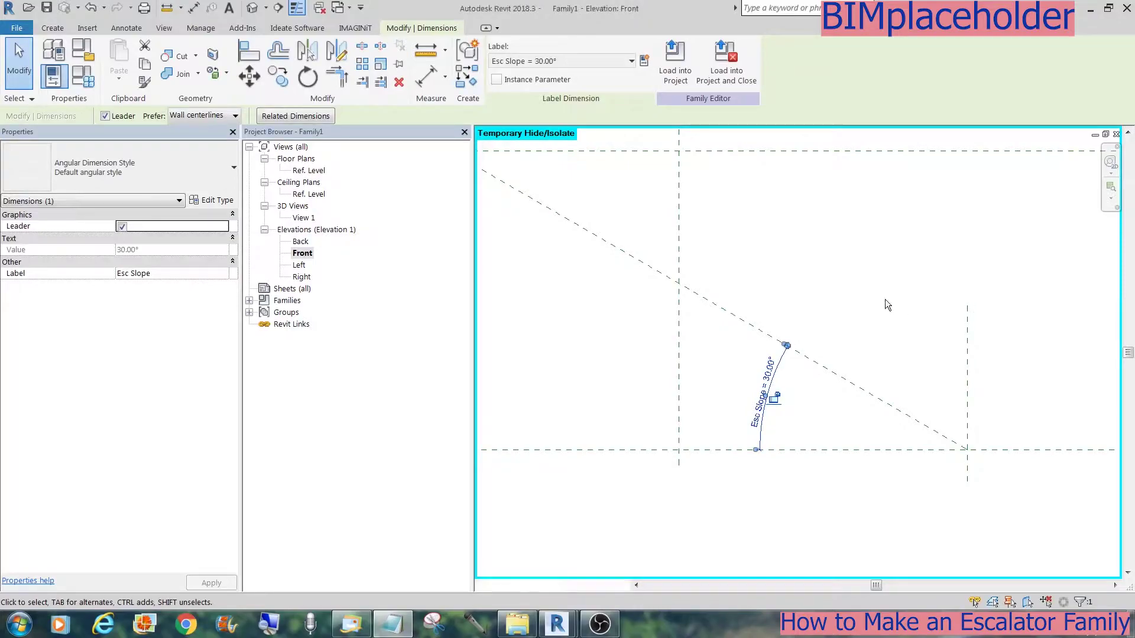
scroll(885, 299, down, 3)
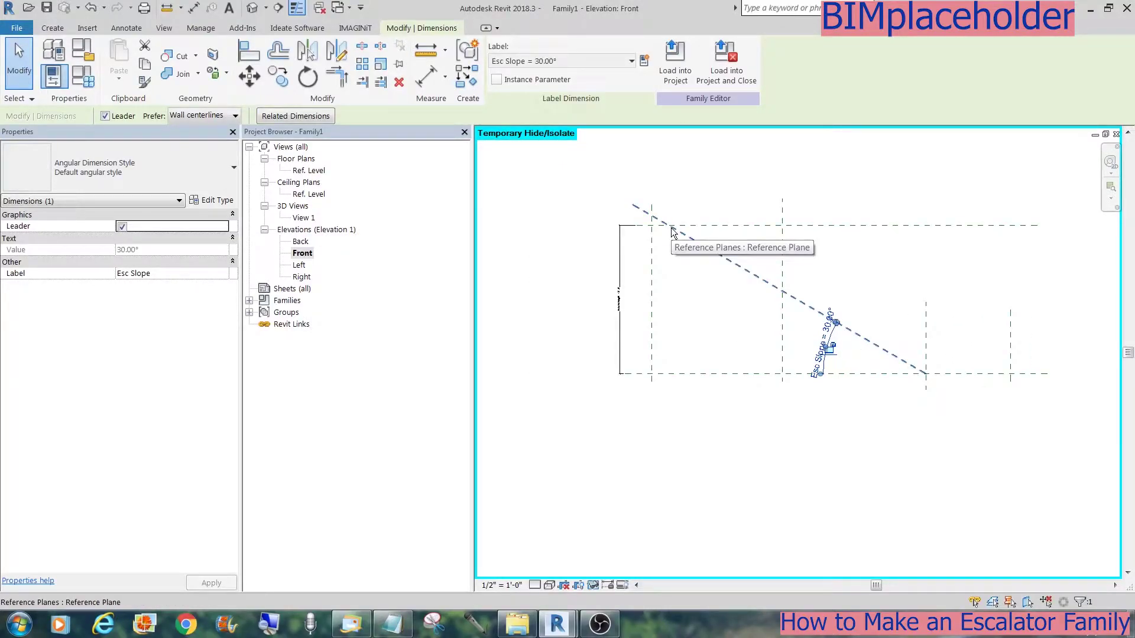
key(Escape)
Step: In the Ref. Level floor plan, delete the Esc Horiz Run dimension
scroll(715, 241, up, 3)
double_click(310, 171)
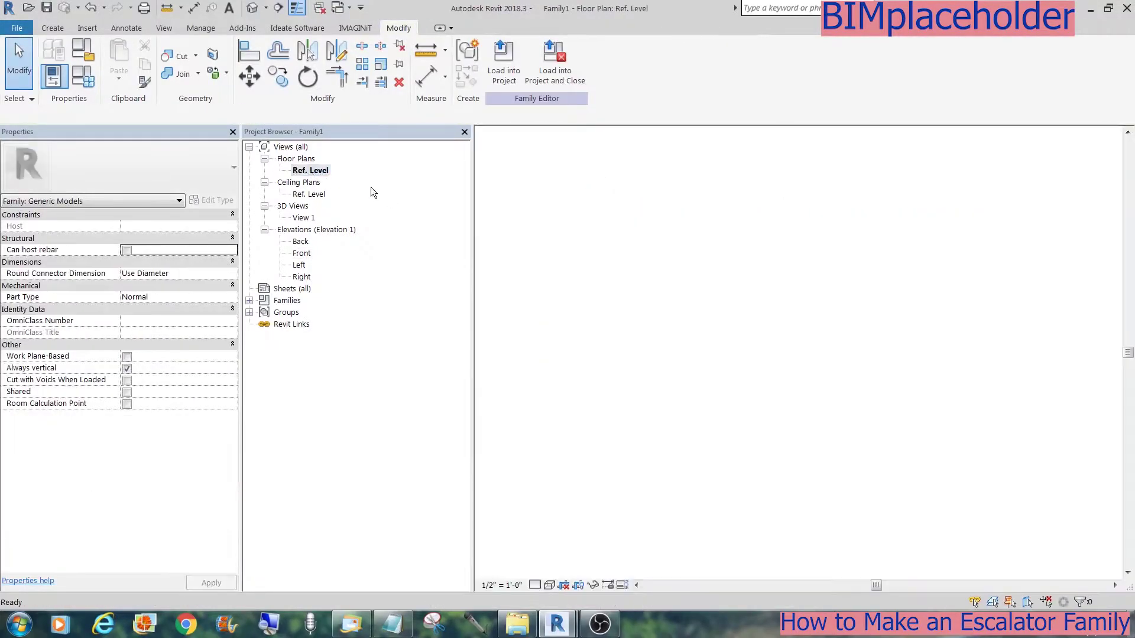
click(798, 312)
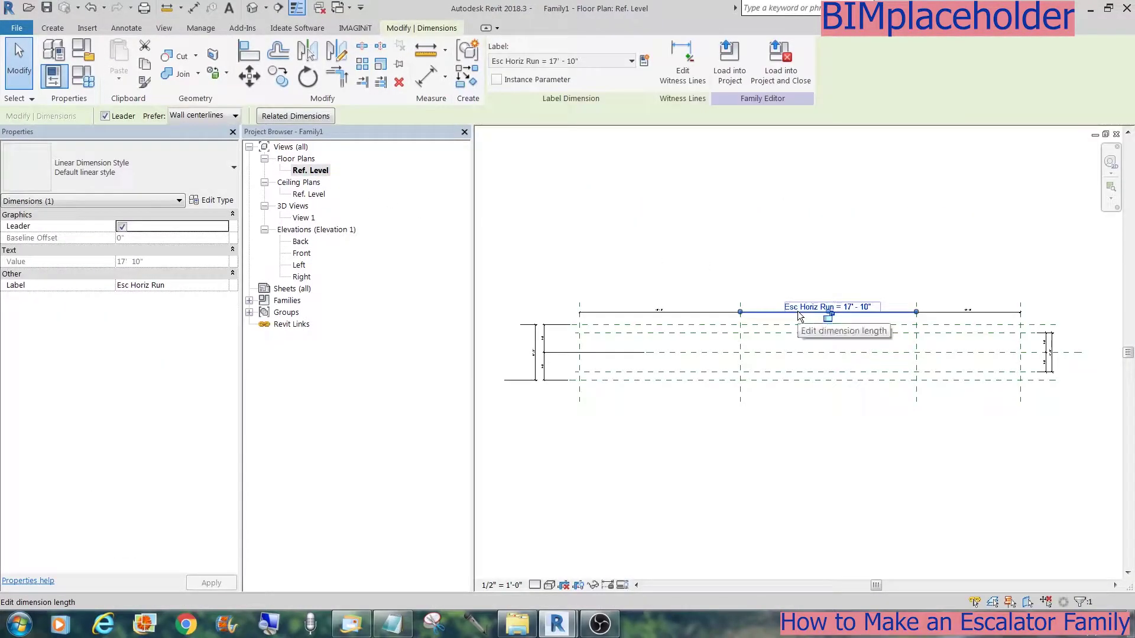
right_click(798, 313)
click(829, 474)
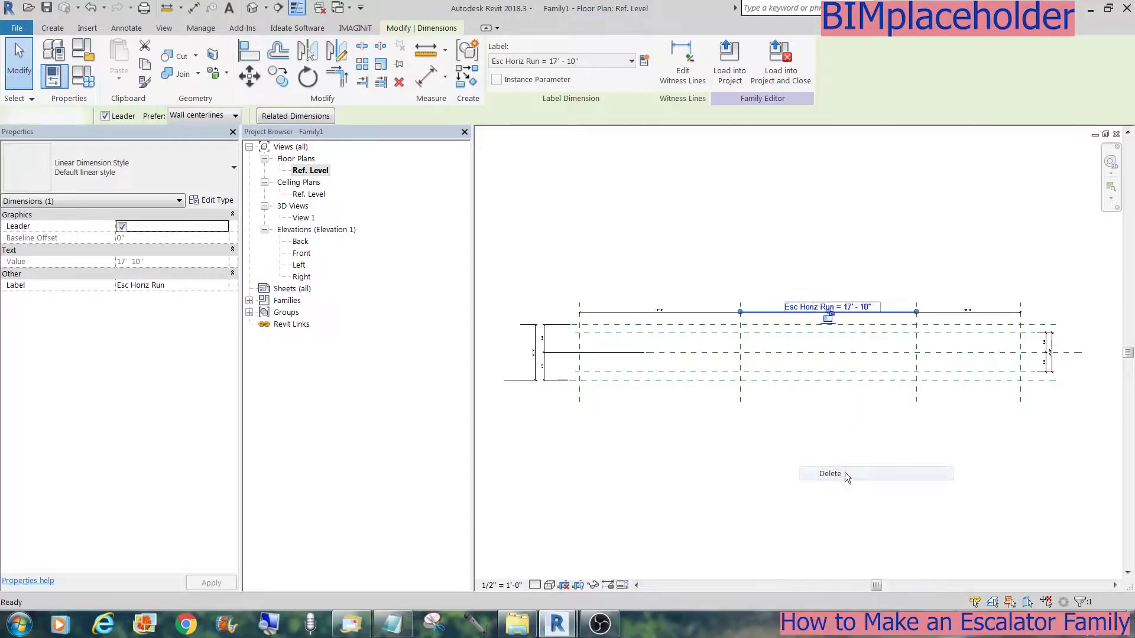
Step: In the Front elevation, dimension between the uwp plane and the center left/right plane, placed above the upper horizontal plane
double_click(331, 254)
scroll(883, 253, down, 2)
middle_drag(883, 254, 750, 304)
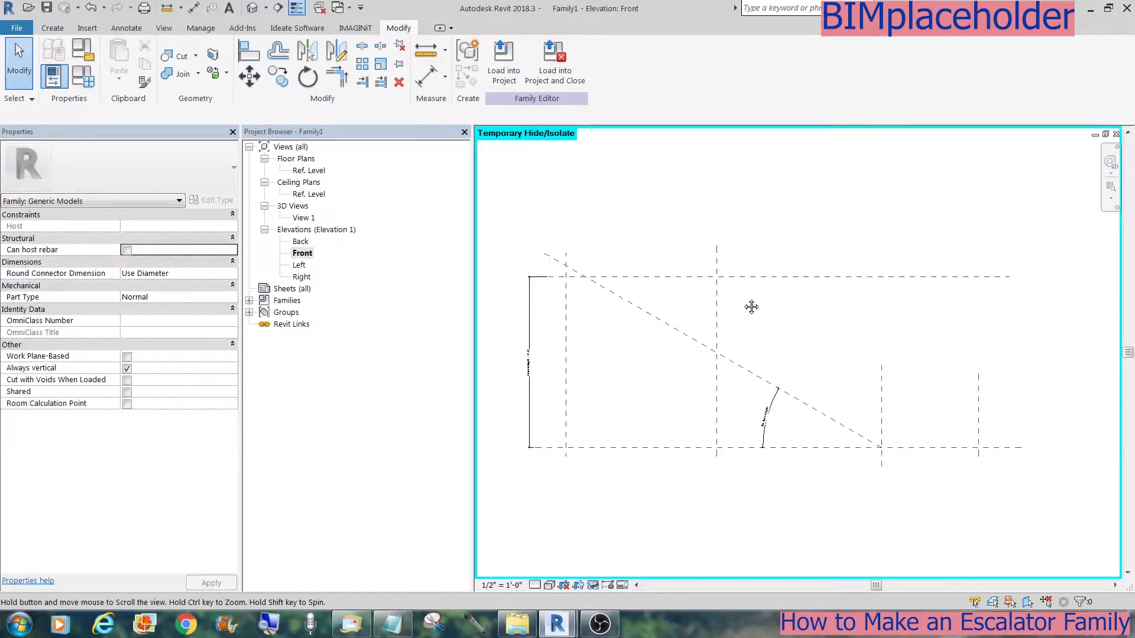
key(d)
key(i)
click(715, 310)
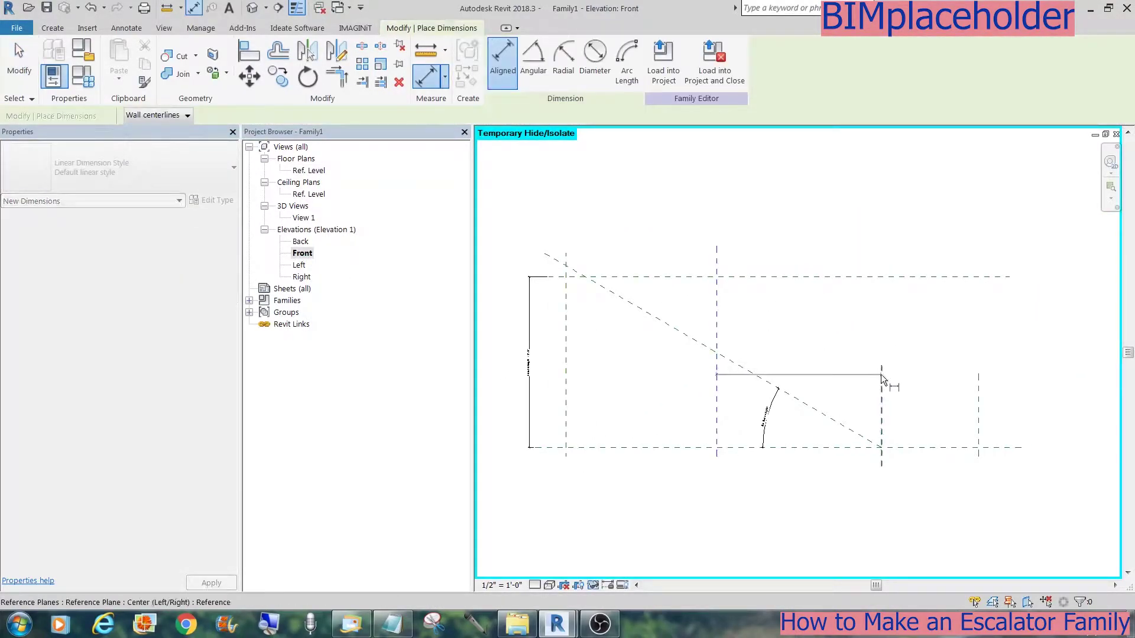
click(881, 375)
click(841, 258)
key(Escape)
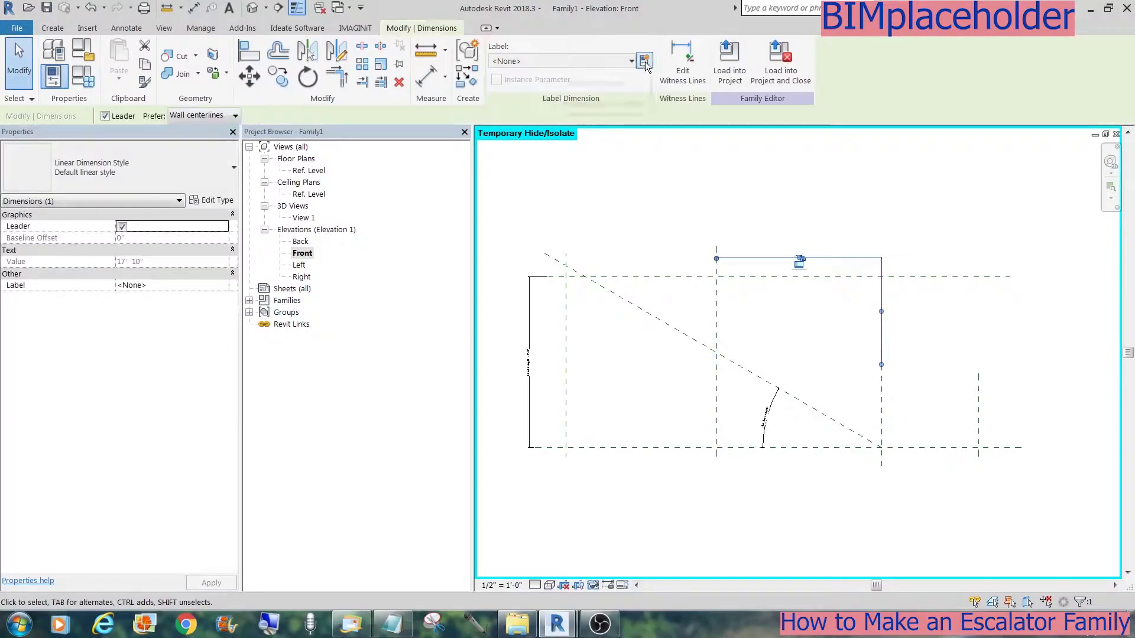
Step: Label the new horizontal dimension with the existing Esc Horiz Run parameter
click(631, 61)
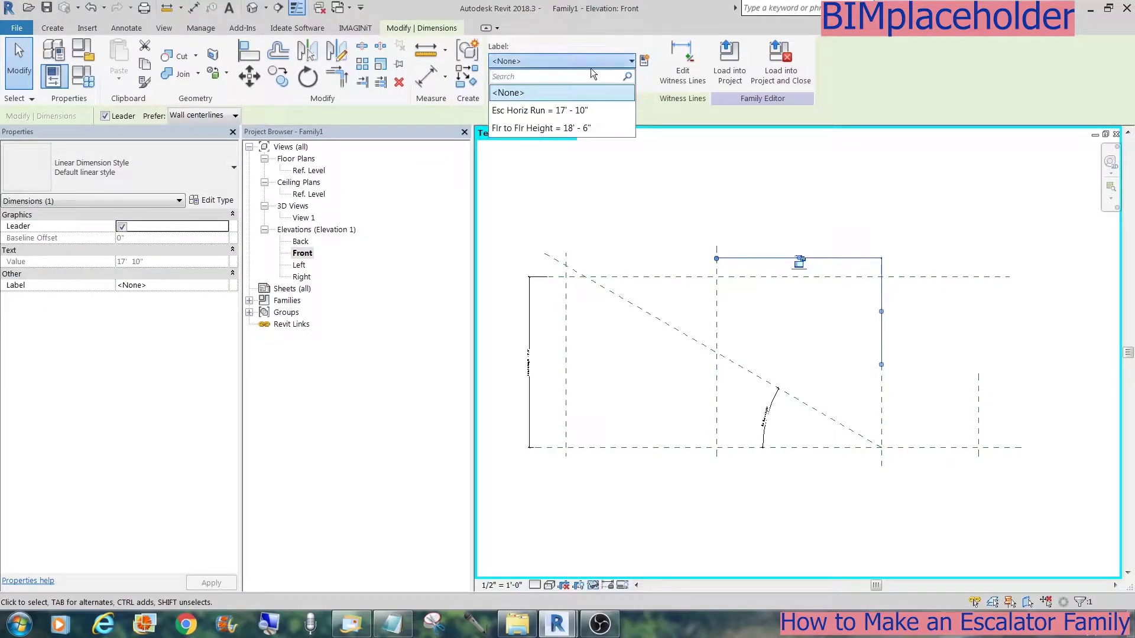
click(582, 114)
click(646, 230)
Step: In the family types, set the Esc Horiz Run formula to Flr to Flr Height / (tan(Esc Slope)) and apply it
key(z)
key(r)
drag(537, 484, 925, 220)
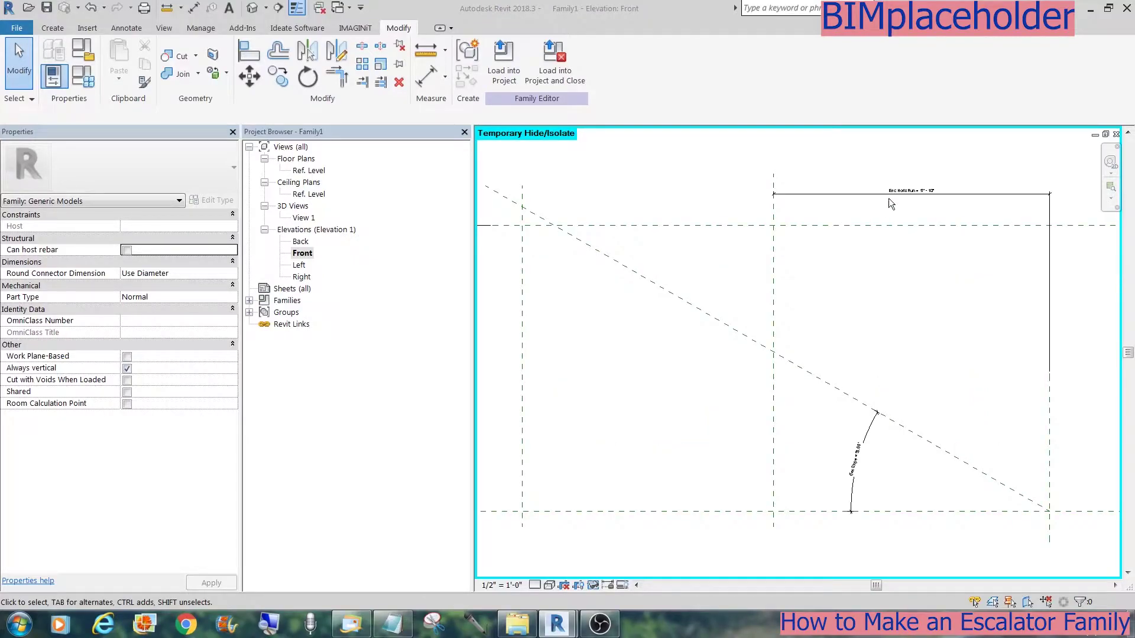
click(77, 75)
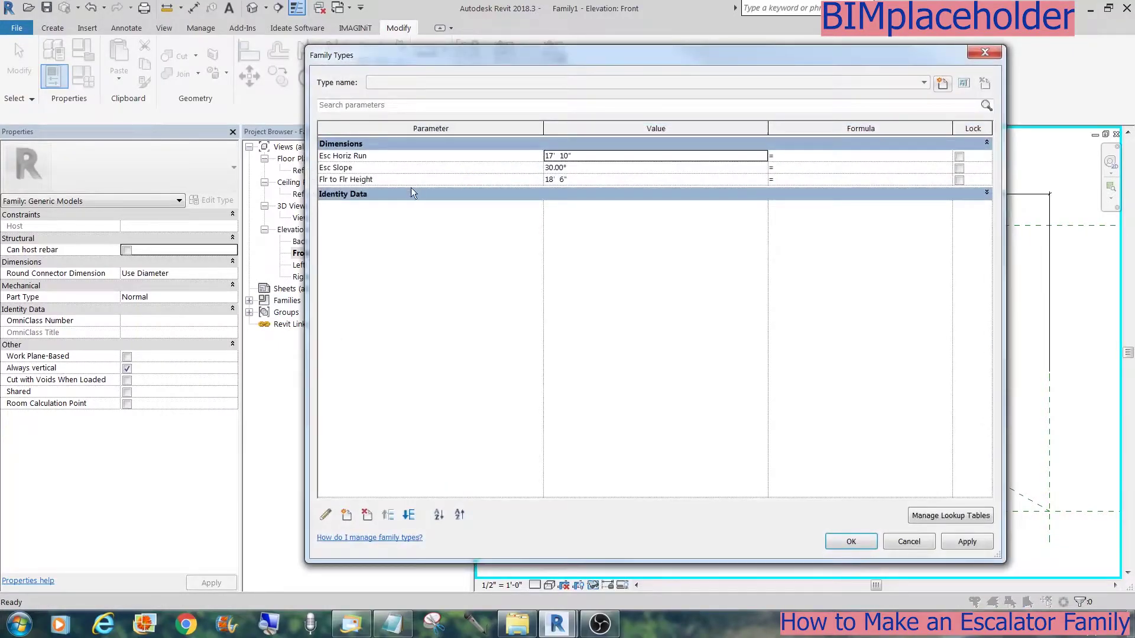
click(352, 179)
click(794, 155)
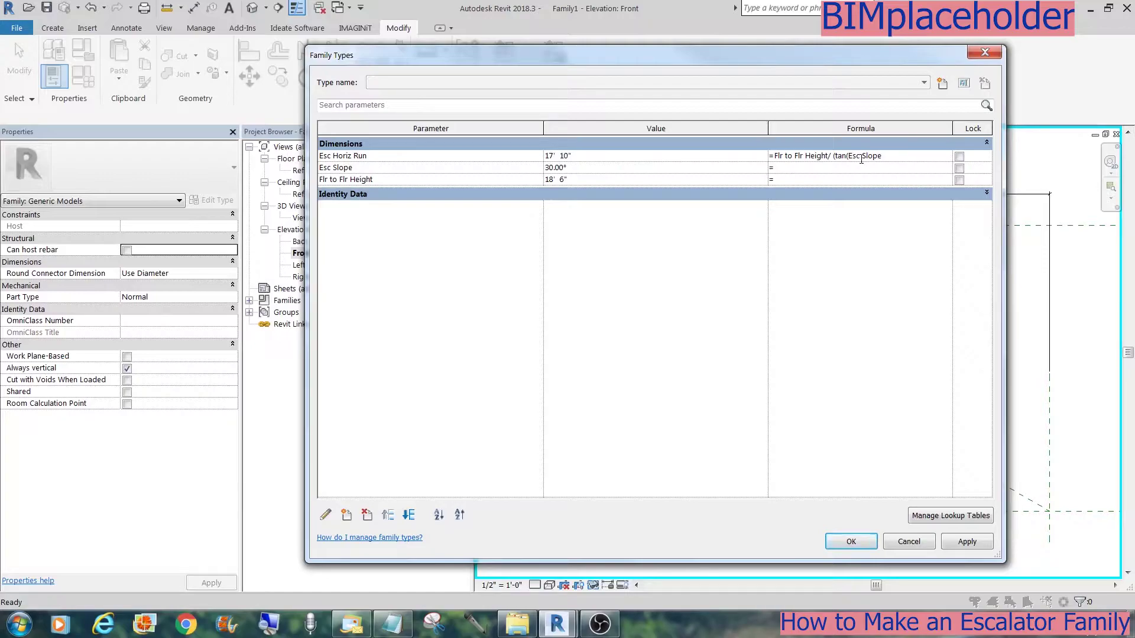
key(Tab)
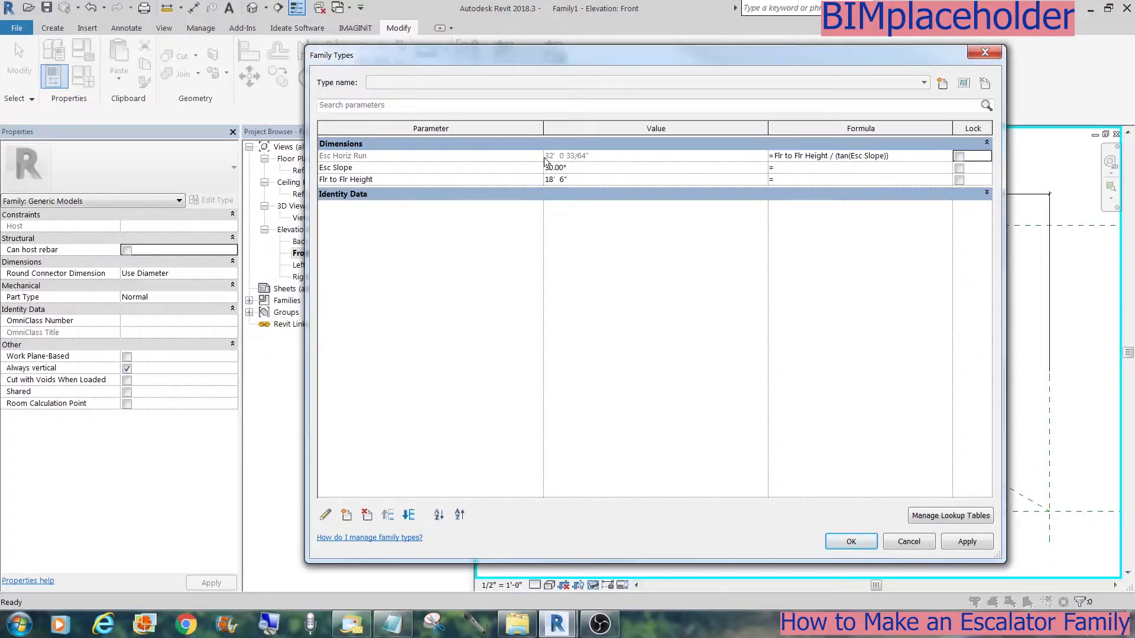
click(843, 540)
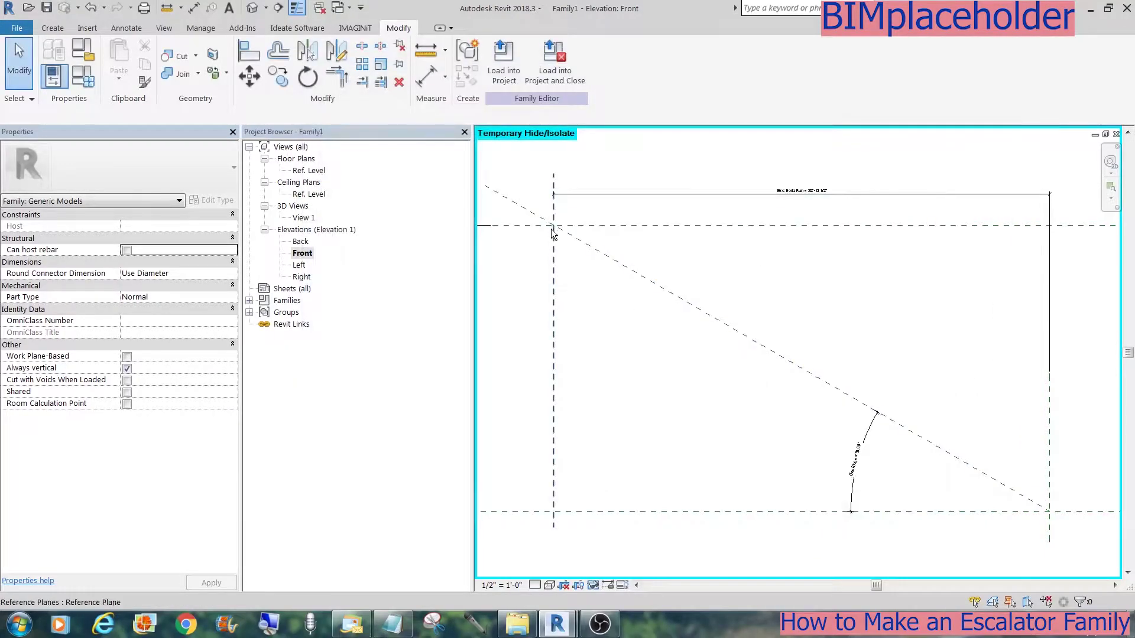
Step: Extend the left end of the upper horizontal reference plane beyond the far-left vertical plane
scroll(906, 254, down, 3)
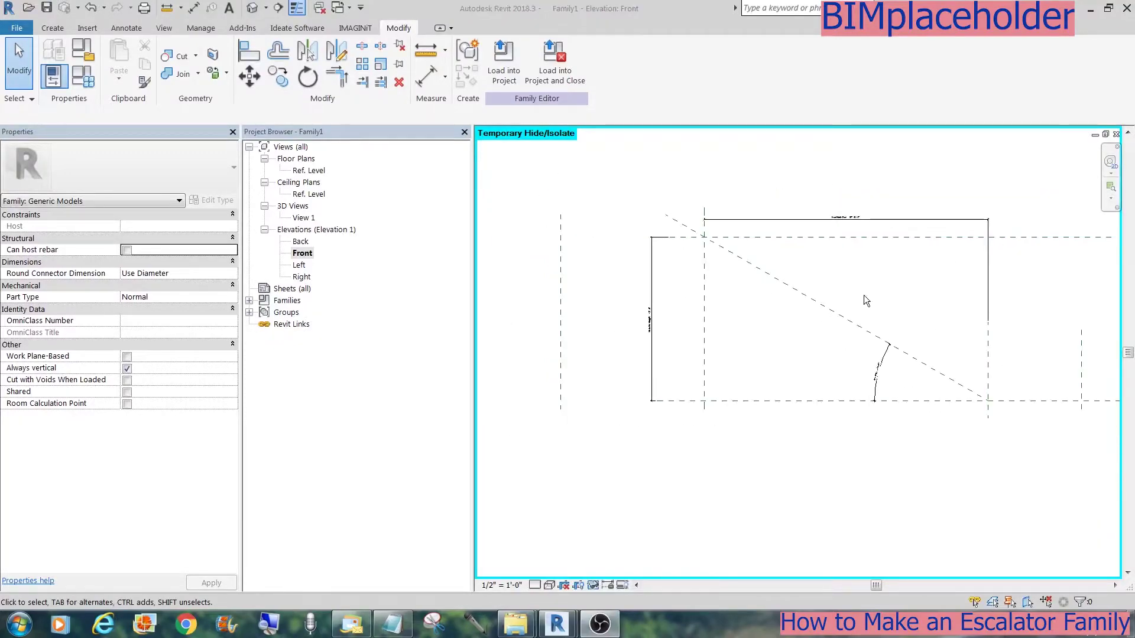
click(680, 238)
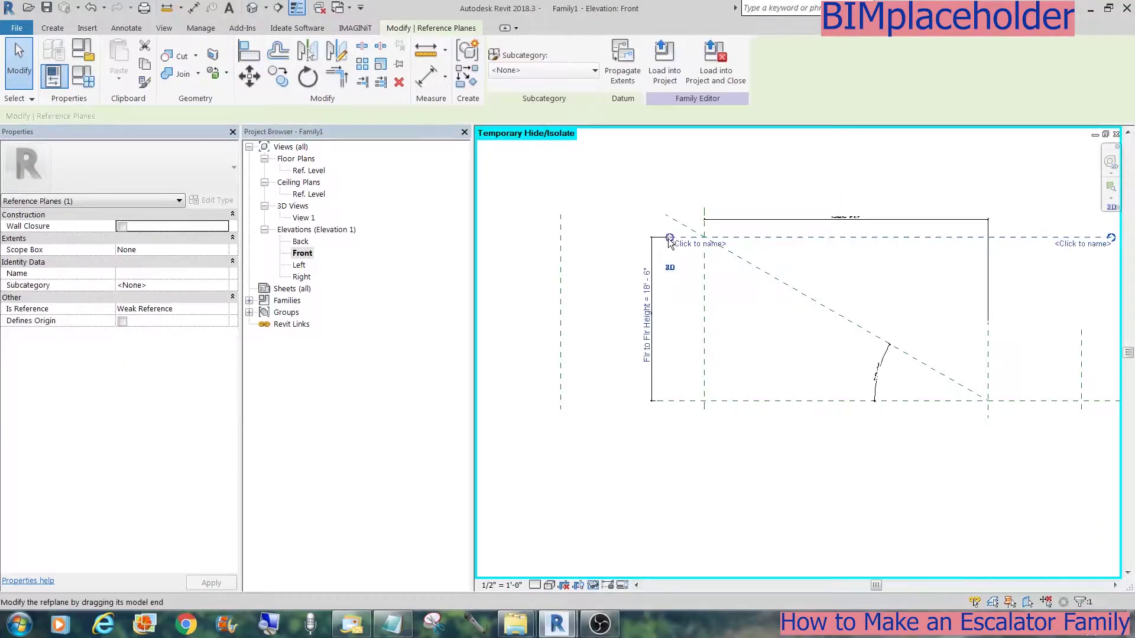
drag(526, 237, 527, 237)
click(784, 501)
Step: Start an extrusion in the Front elevation by picking and locking sketch lines to both horizontal planes, the sloped plane and both outer vertical planes
middle_drag(784, 501, 785, 550)
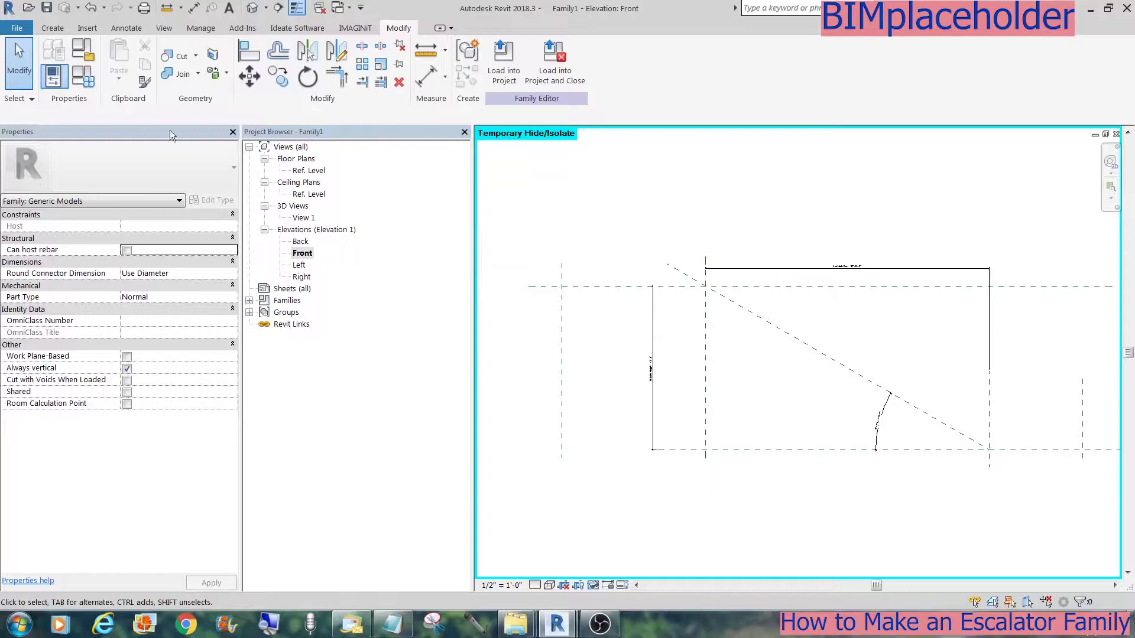
click(55, 33)
click(119, 59)
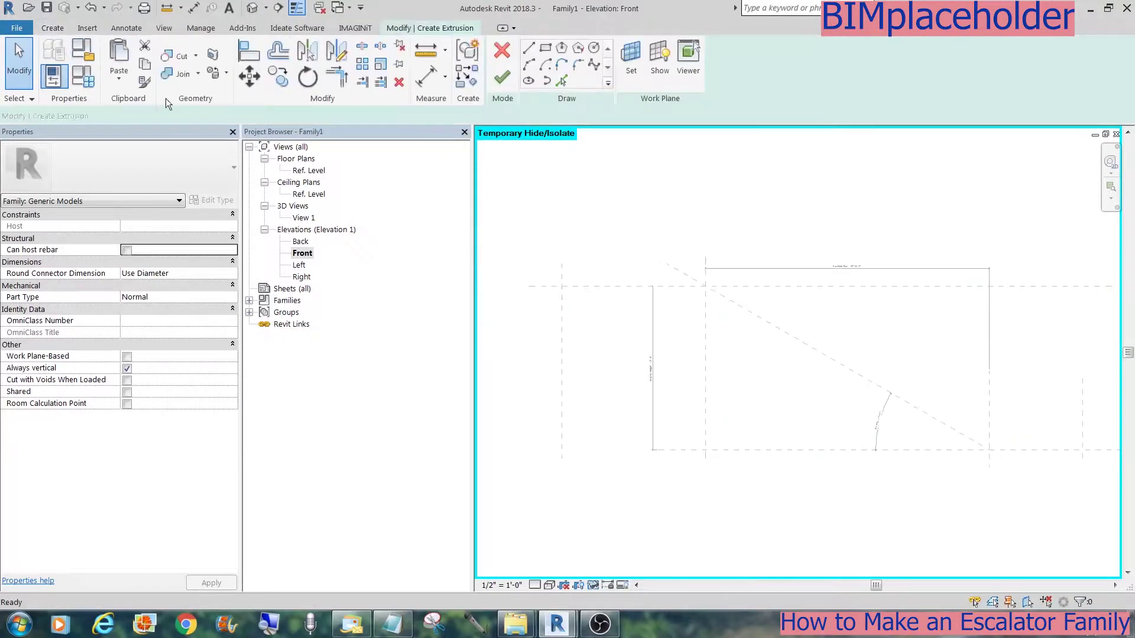
key(p)
key(l)
click(662, 287)
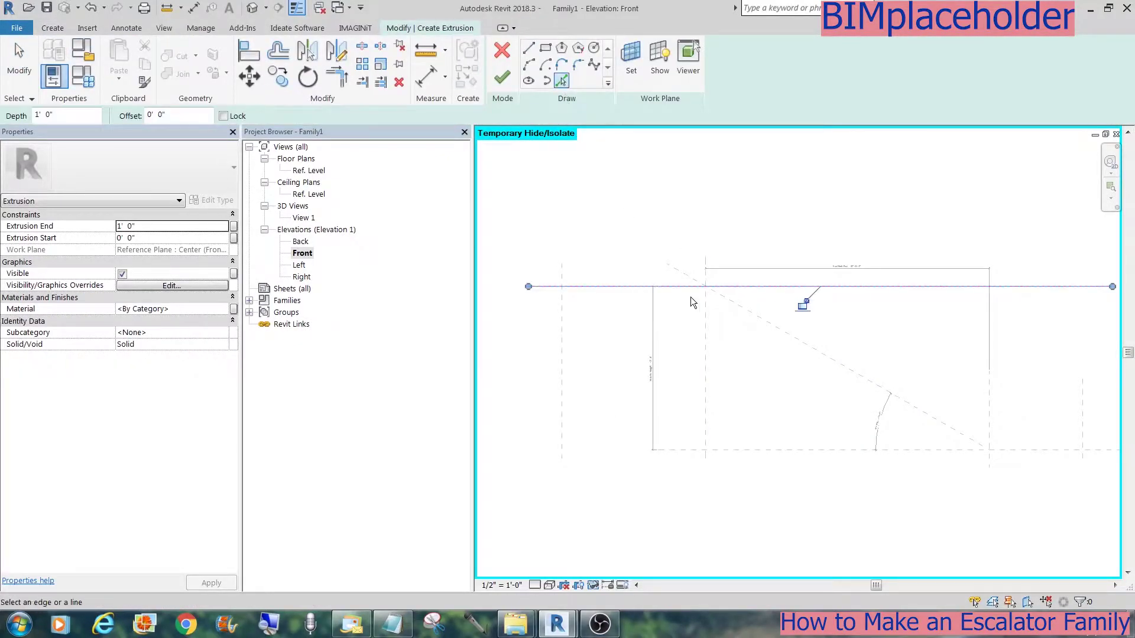
click(797, 332)
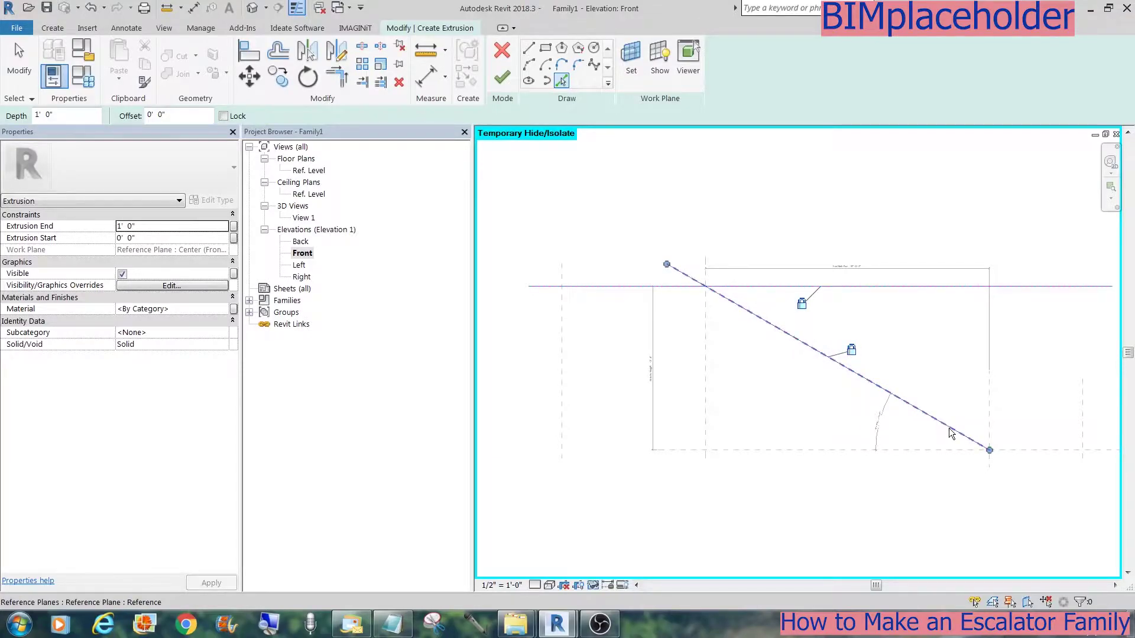
click(1020, 453)
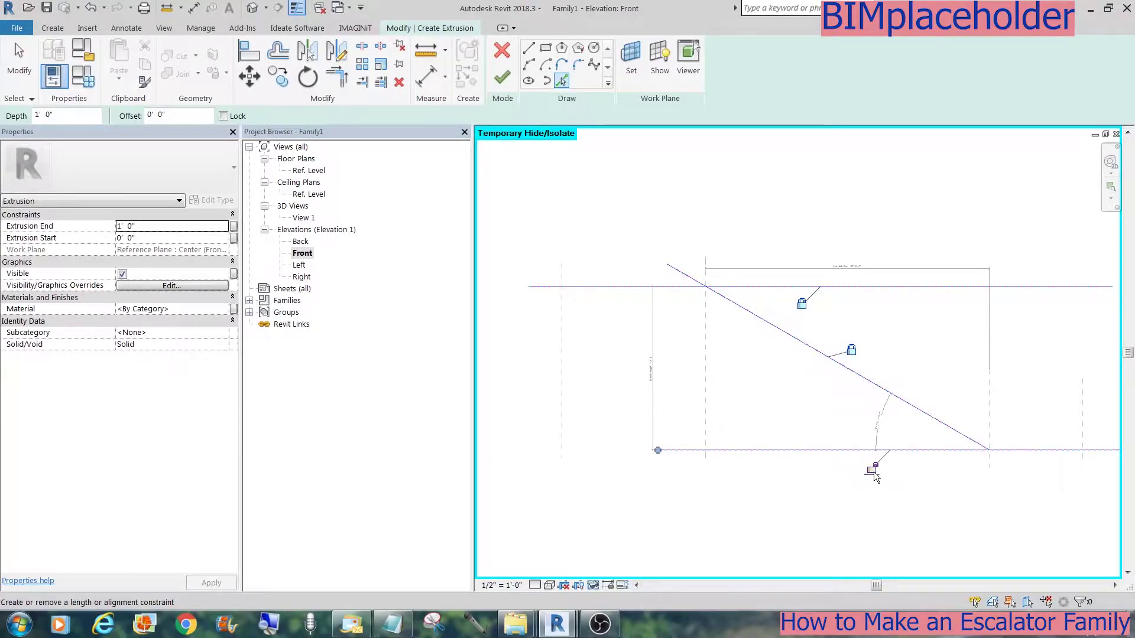
click(563, 338)
click(1082, 414)
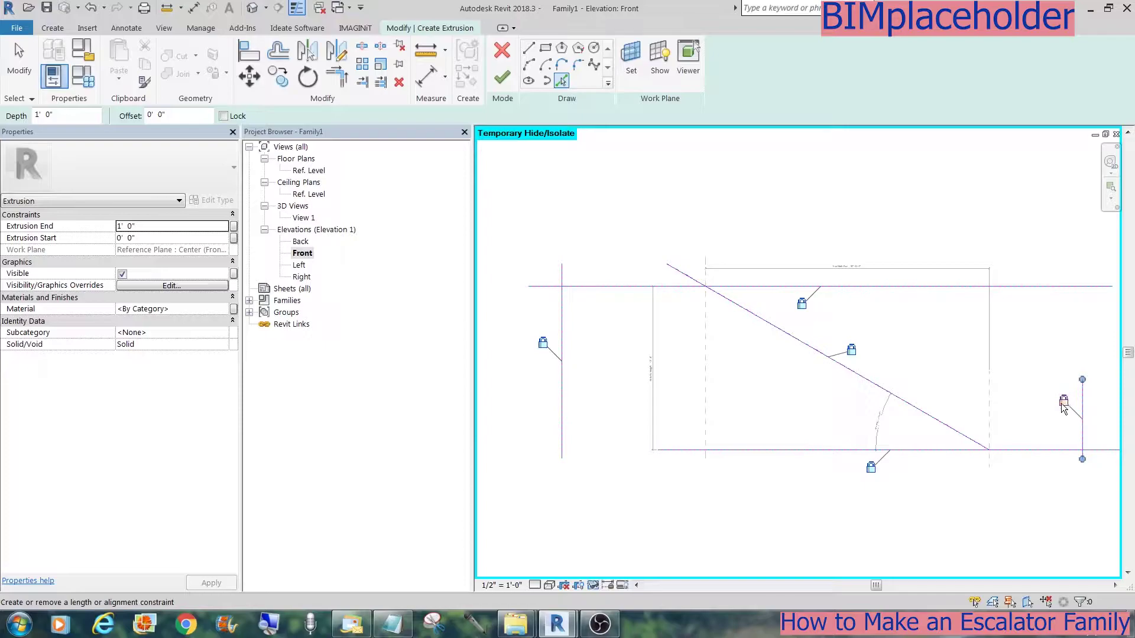
Step: Trim the sketch lines into a continuous top outline and extend the lower landing's end line down below the landing
key(t)
key(r)
click(627, 287)
click(563, 306)
click(680, 287)
click(718, 294)
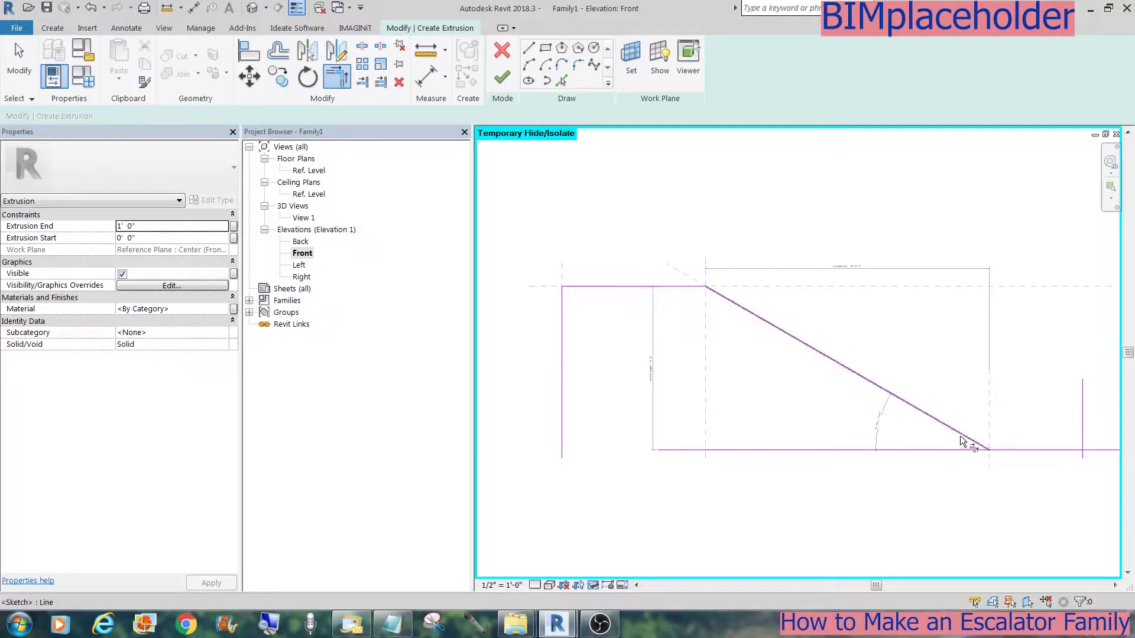
click(962, 441)
click(1026, 452)
key(Escape)
click(1084, 466)
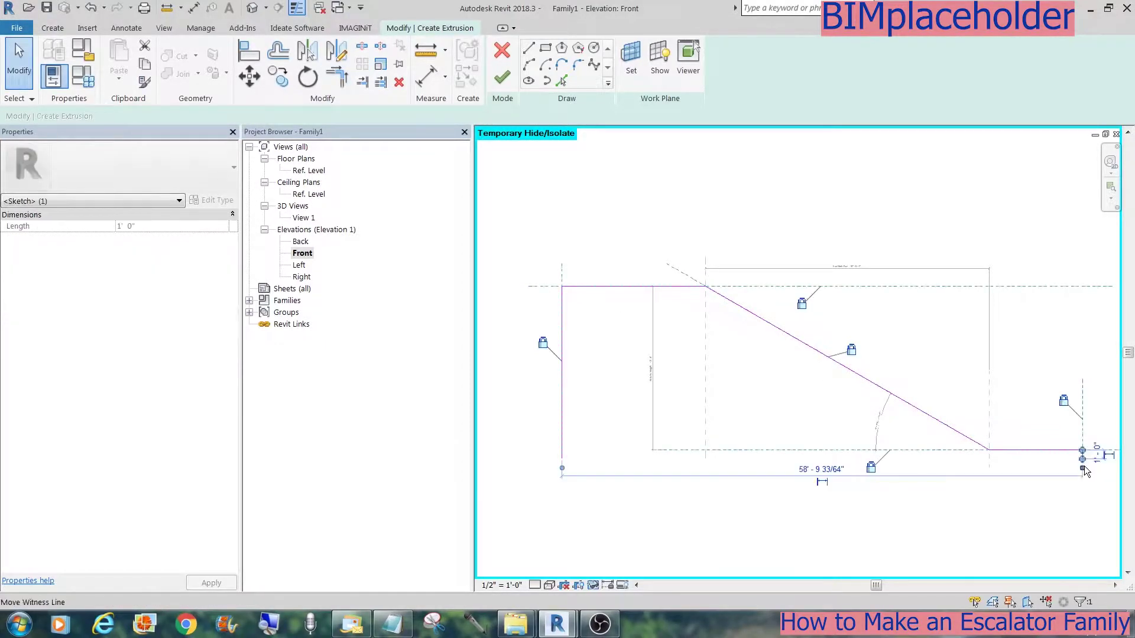
Step: Offset underside copies of the lower landing by 4' 10" and the incline by 5' 0", and also copy the lower end line and upper landing
click(279, 55)
text(4'  1)
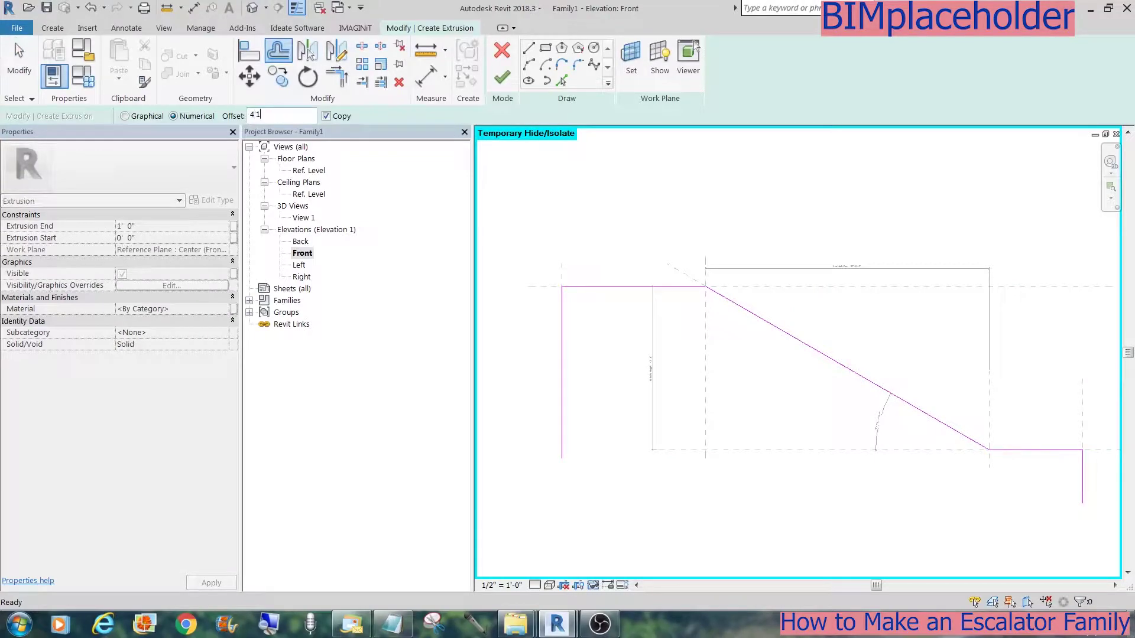
text(0)
click(1023, 453)
text(5)
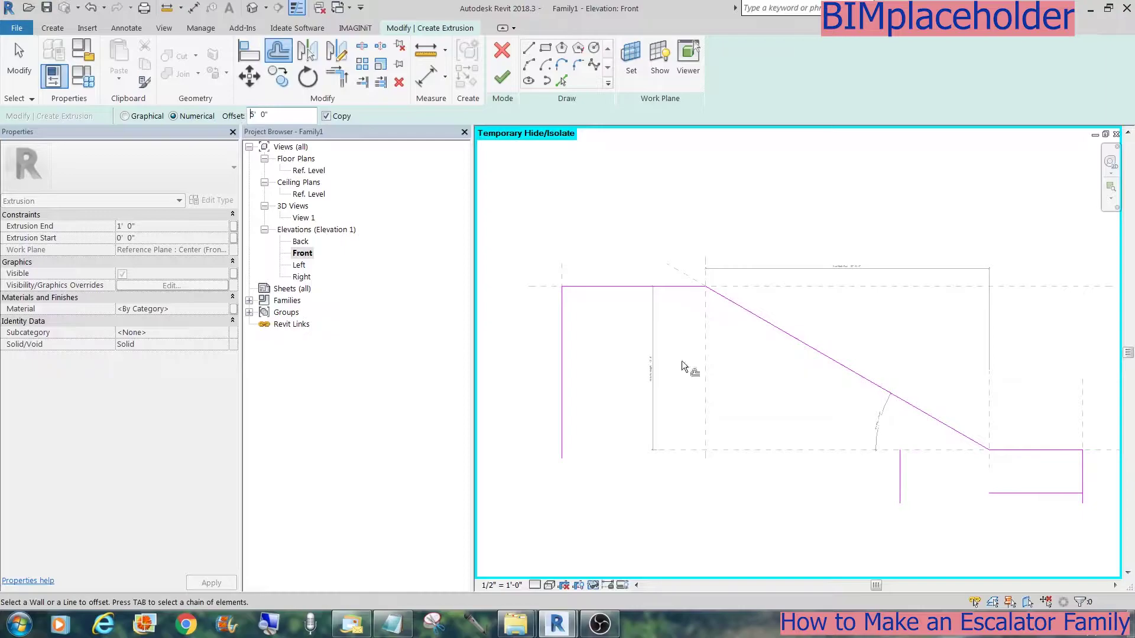
click(847, 377)
click(632, 289)
Step: Trim the offset underside lines and end lines to each other to form a closed escalator profile
key(Escape)
key(t)
key(r)
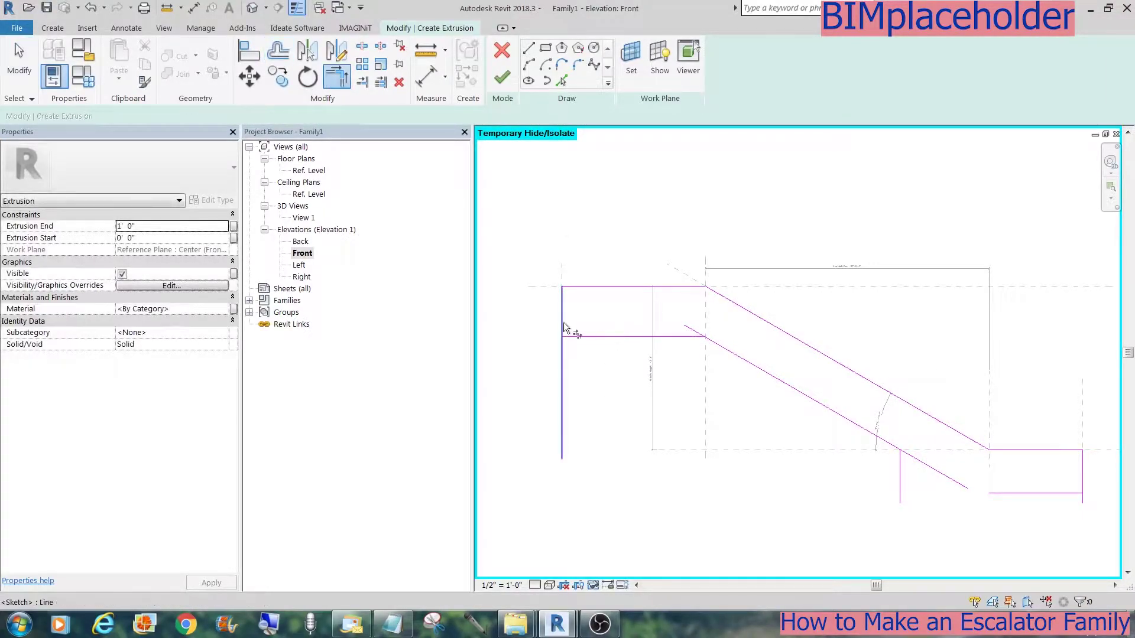
click(585, 343)
click(733, 356)
click(924, 473)
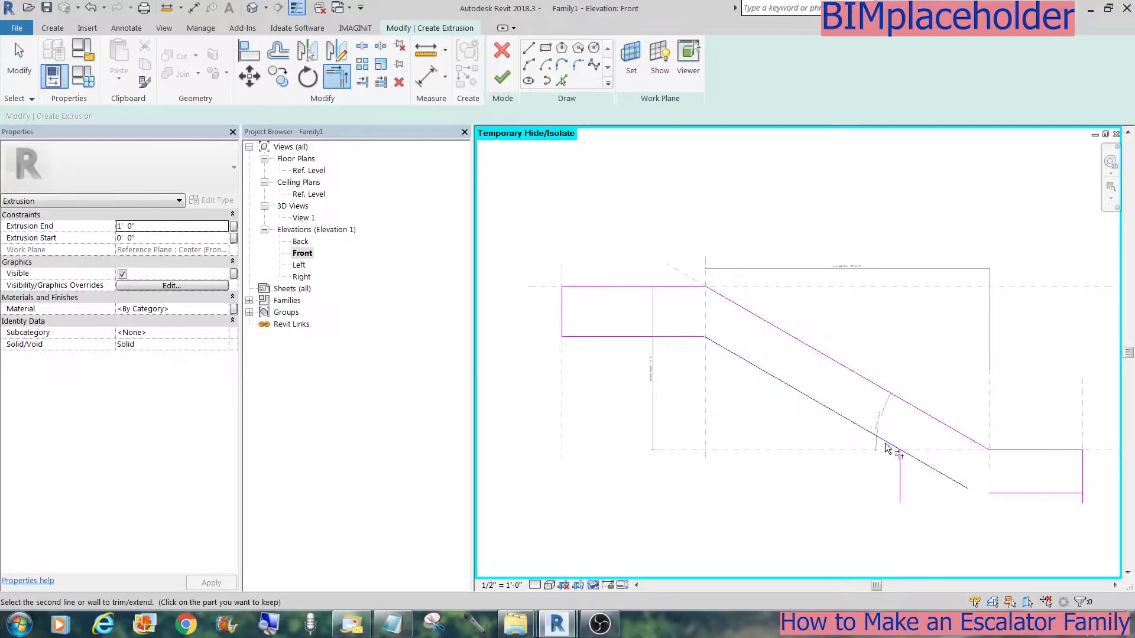
click(896, 470)
click(898, 470)
click(988, 492)
click(1005, 492)
click(1082, 483)
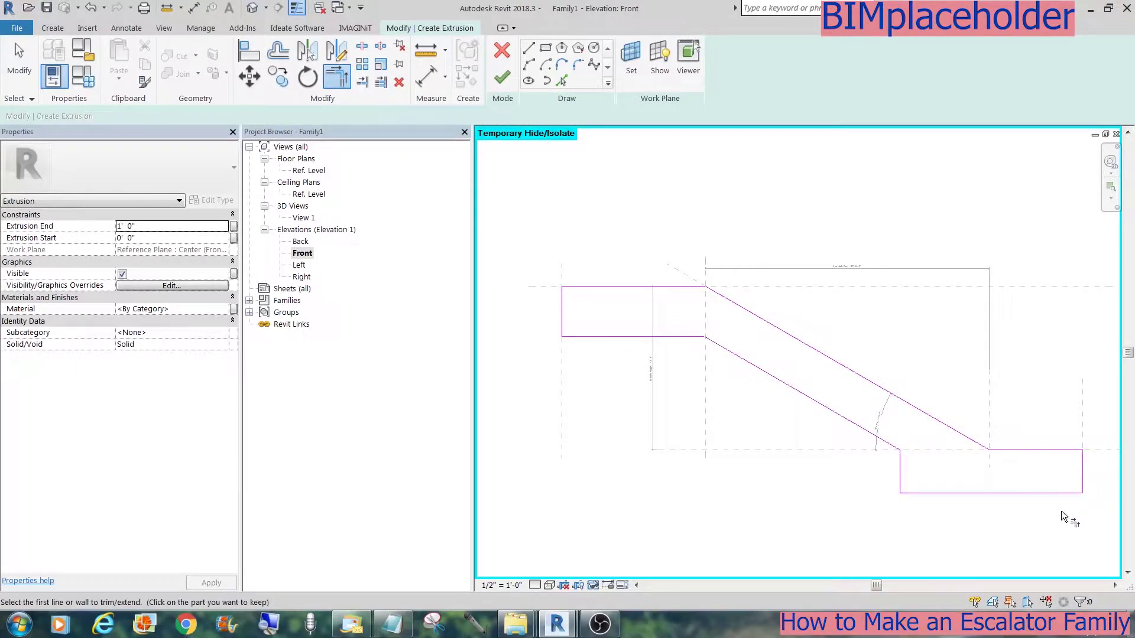
Step: Associate the extrusion's material with a new family parameter named Mech Shell
click(233, 308)
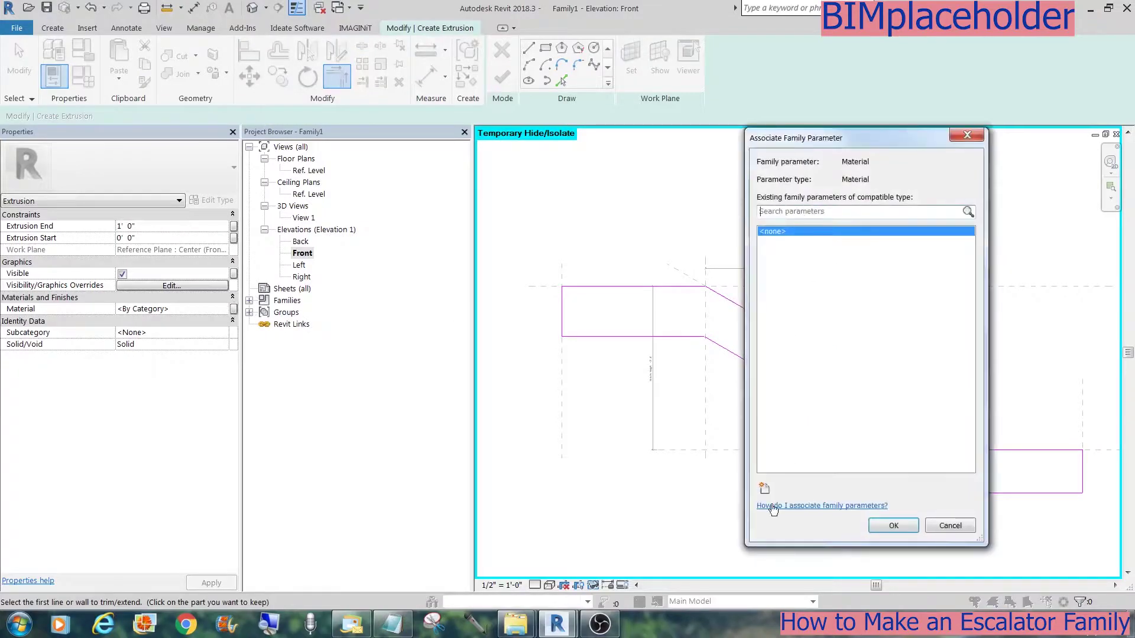
click(765, 505)
text(Mech Shell)
click(868, 502)
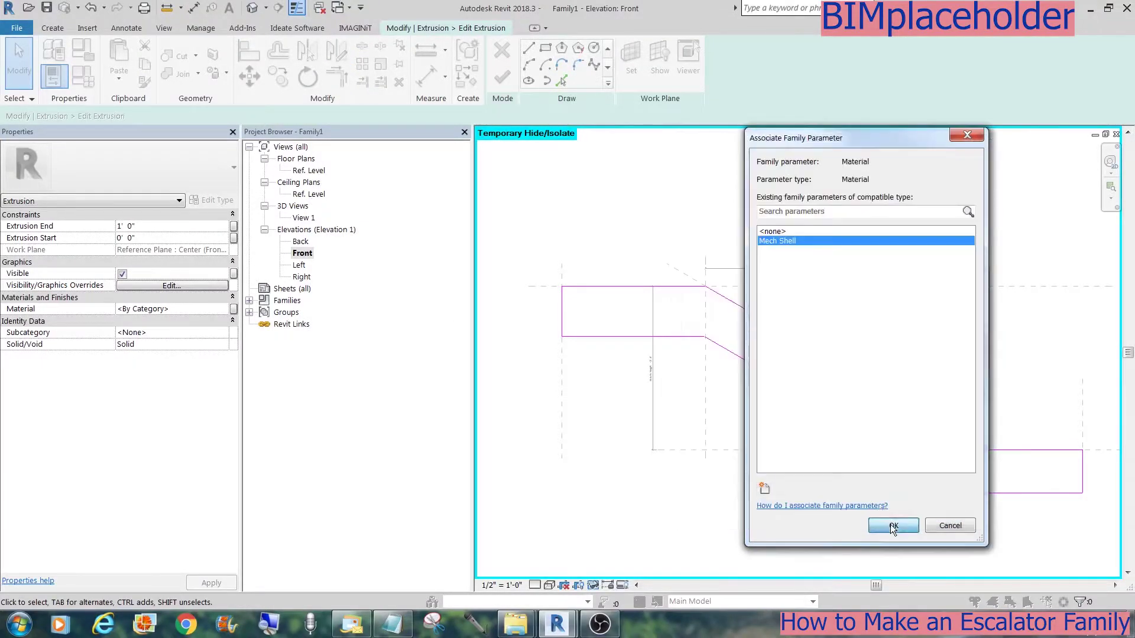
click(893, 526)
Step: Finish the extrusion, display the Front elevation shaded, and widen the drawing area
click(501, 78)
key(Escape)
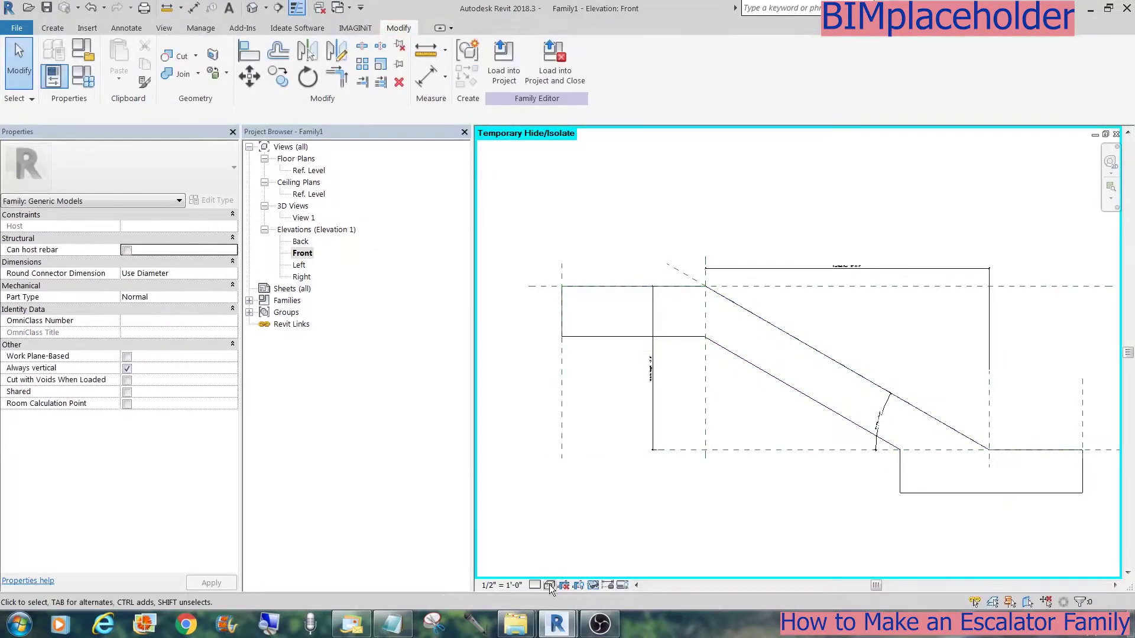
click(549, 586)
click(572, 545)
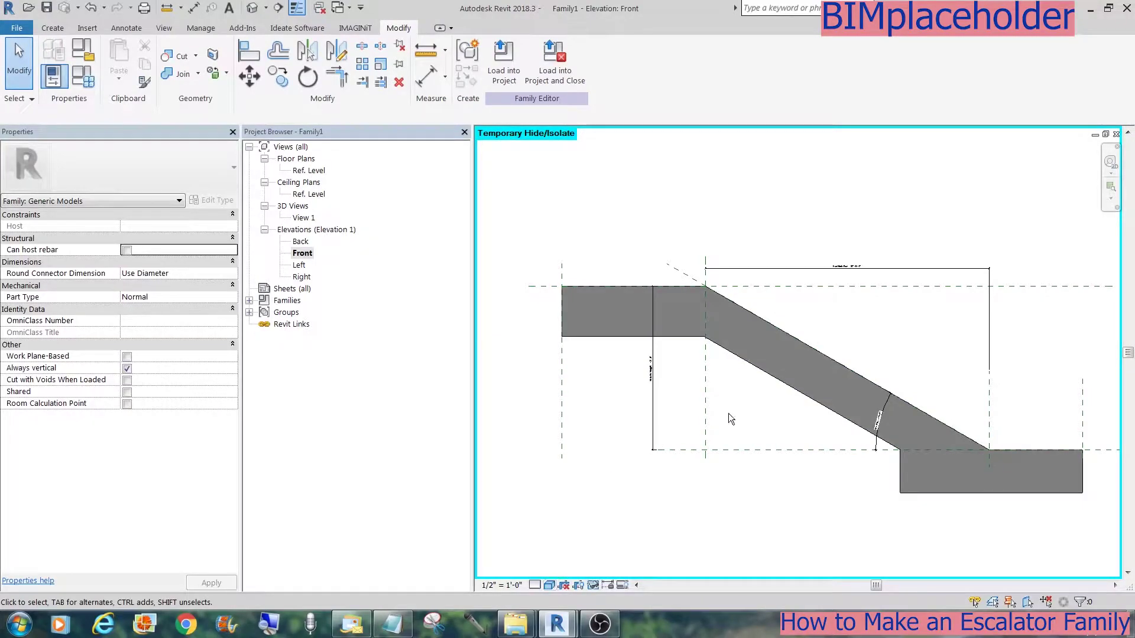
drag(473, 370, 388, 372)
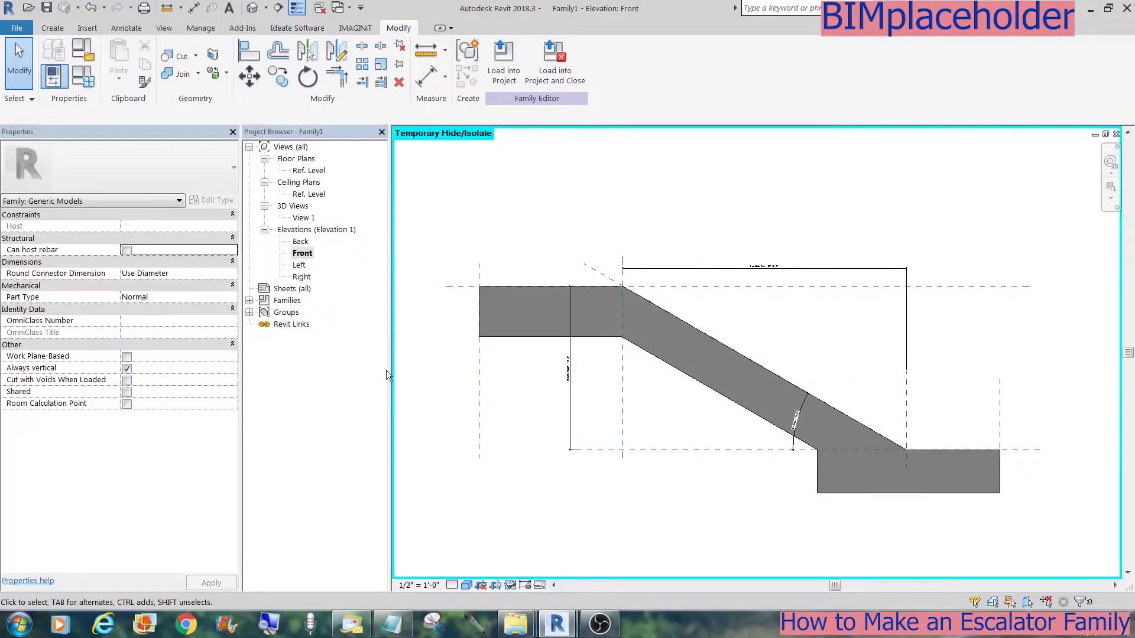
Step: In the Ref. Level floor plan, stretch both long faces of the extrusion to the outermost horizontal reference planes
double_click(309, 171)
click(686, 357)
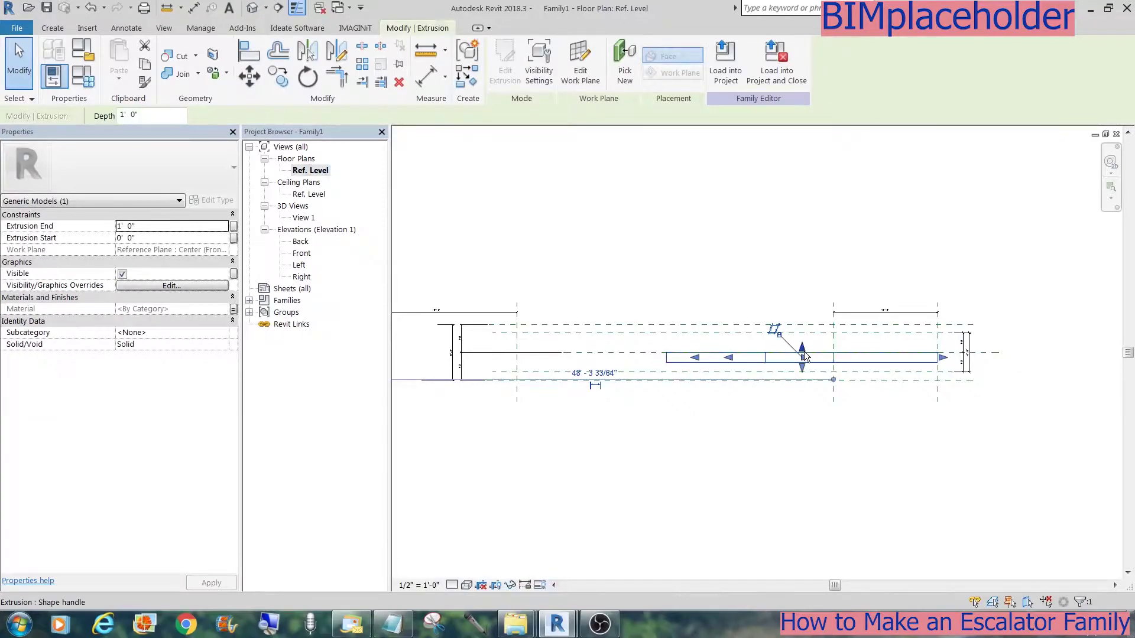
drag(803, 350, 802, 324)
drag(802, 369, 801, 380)
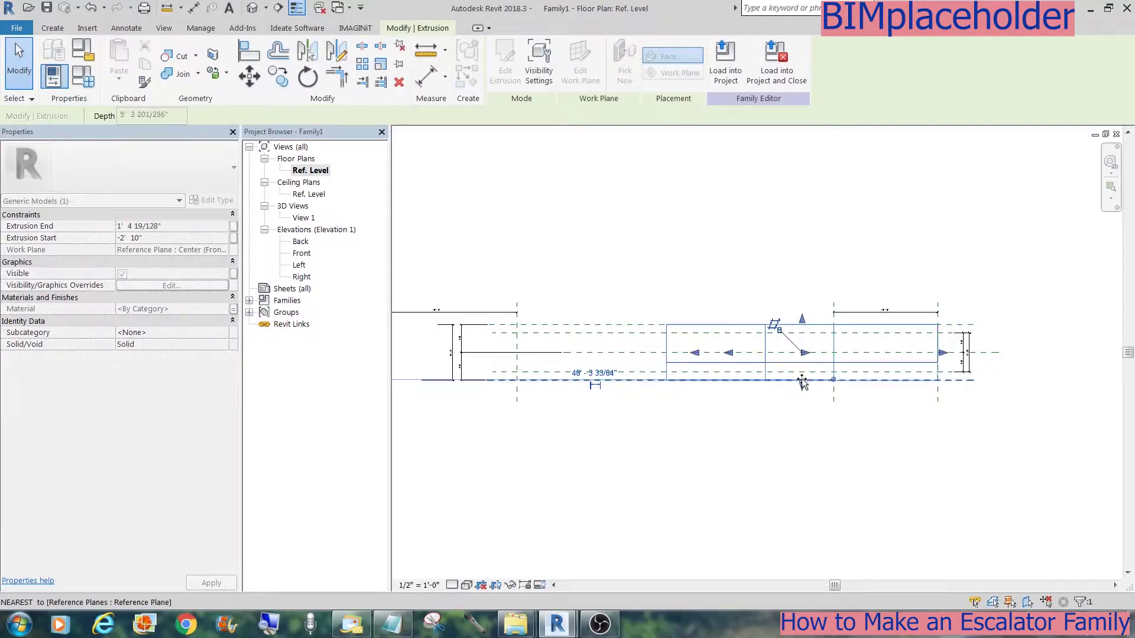
click(688, 477)
Step: Flex the Flr to Flr Height to test the extrusion in the 3D view, then restore it to 18' 6"
click(253, 7)
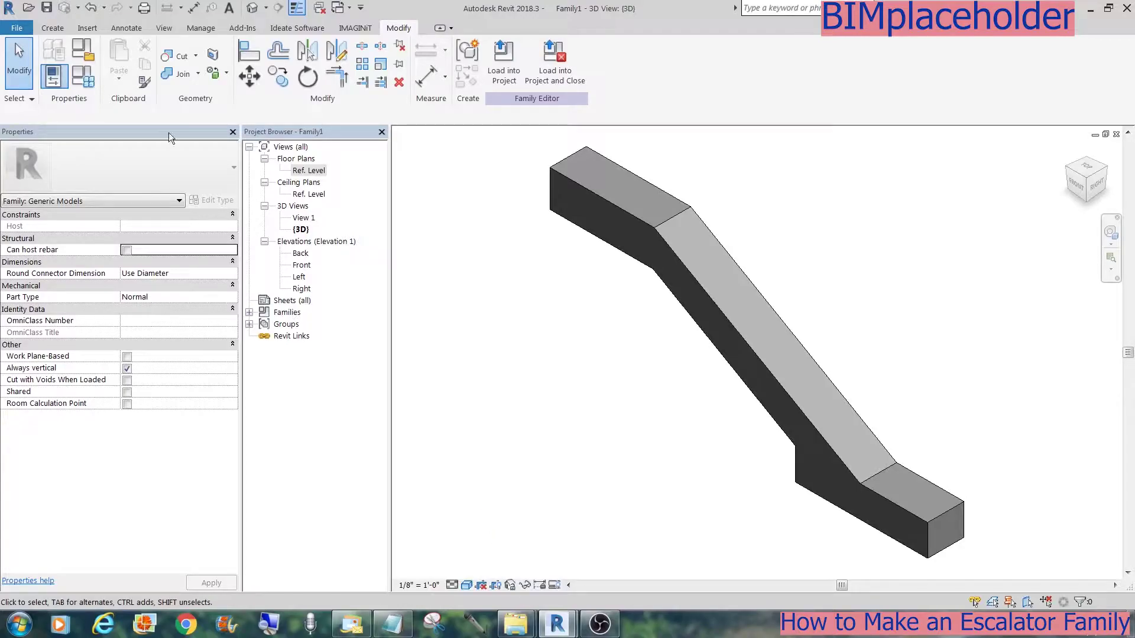
click(89, 76)
click(426, 211)
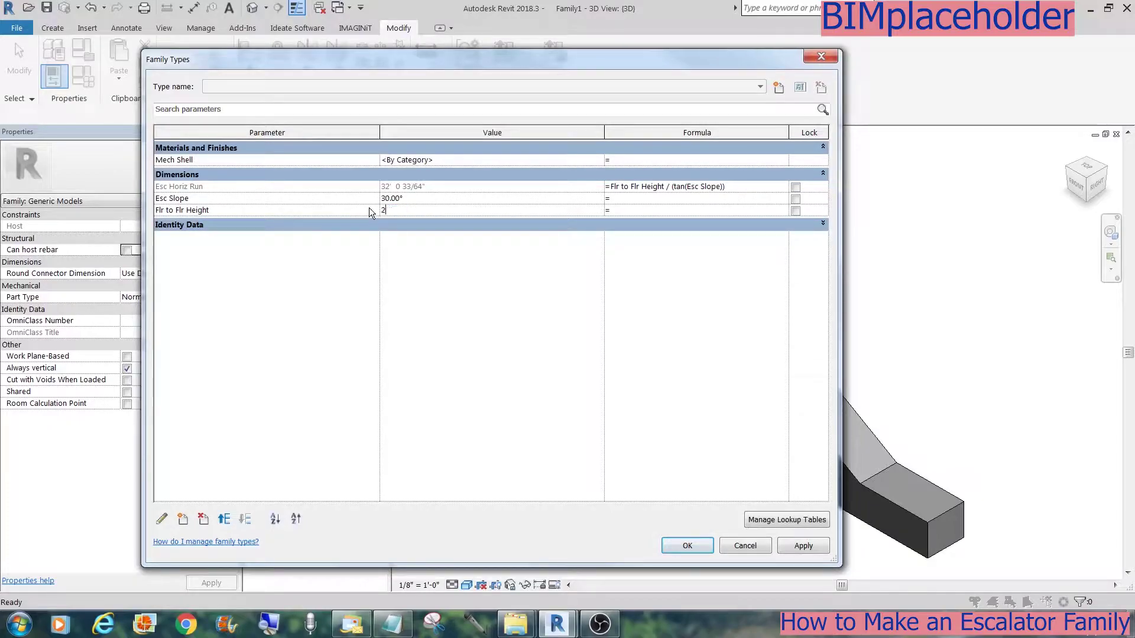
drag(687, 62, 392, 57)
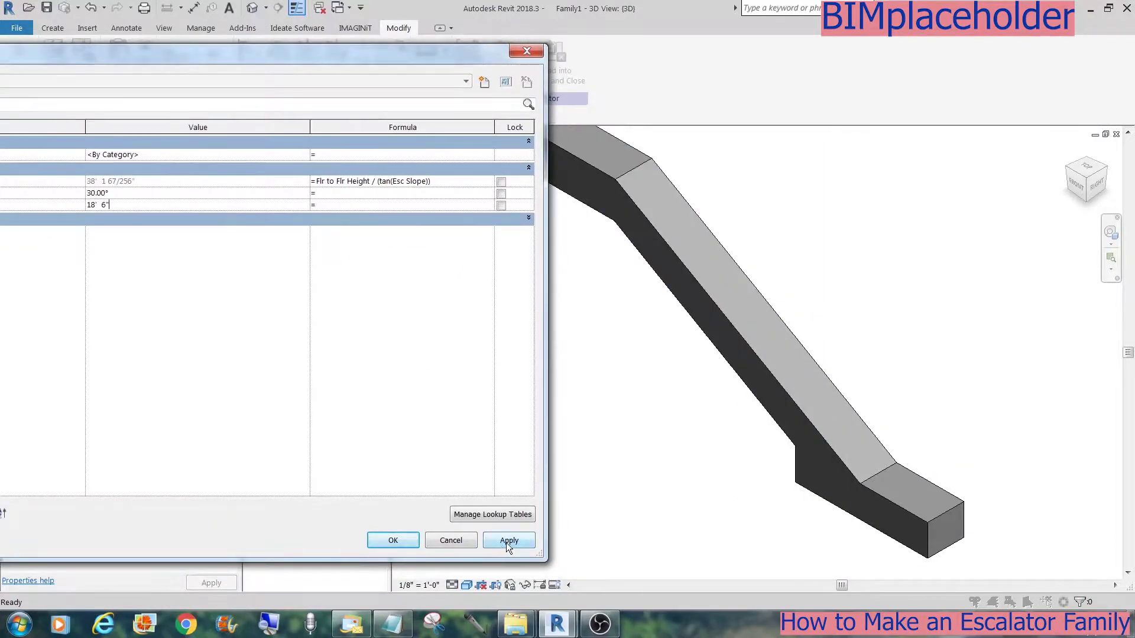
click(505, 542)
click(393, 540)
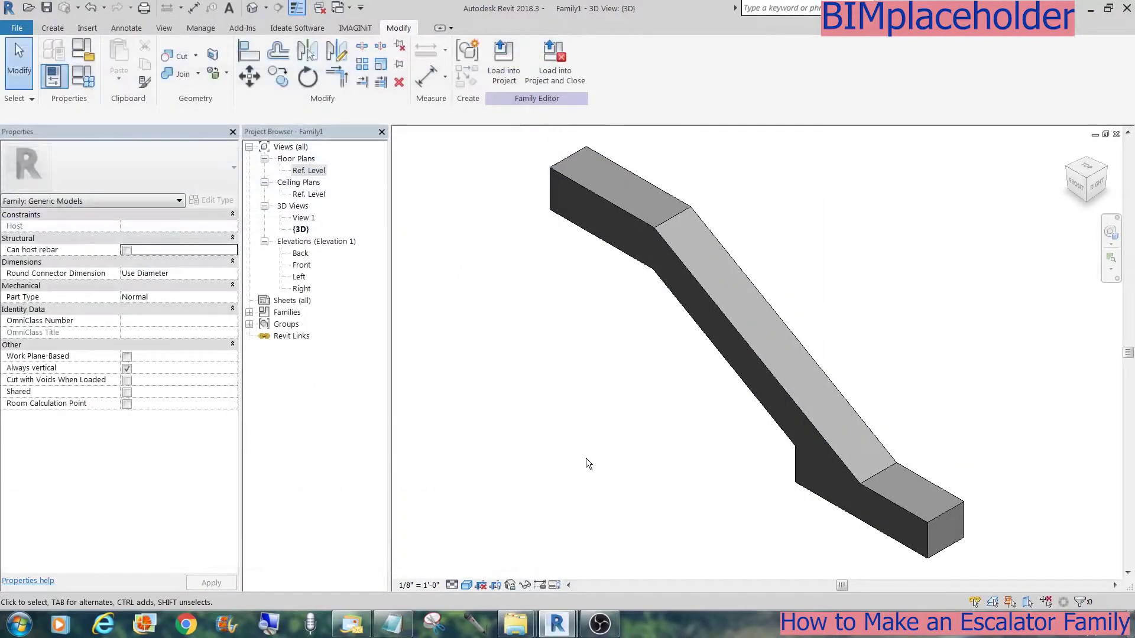
Step: In the Front elevation, draw two vertical reference planes, one through the upper landing and one through the lower landing
double_click(302, 264)
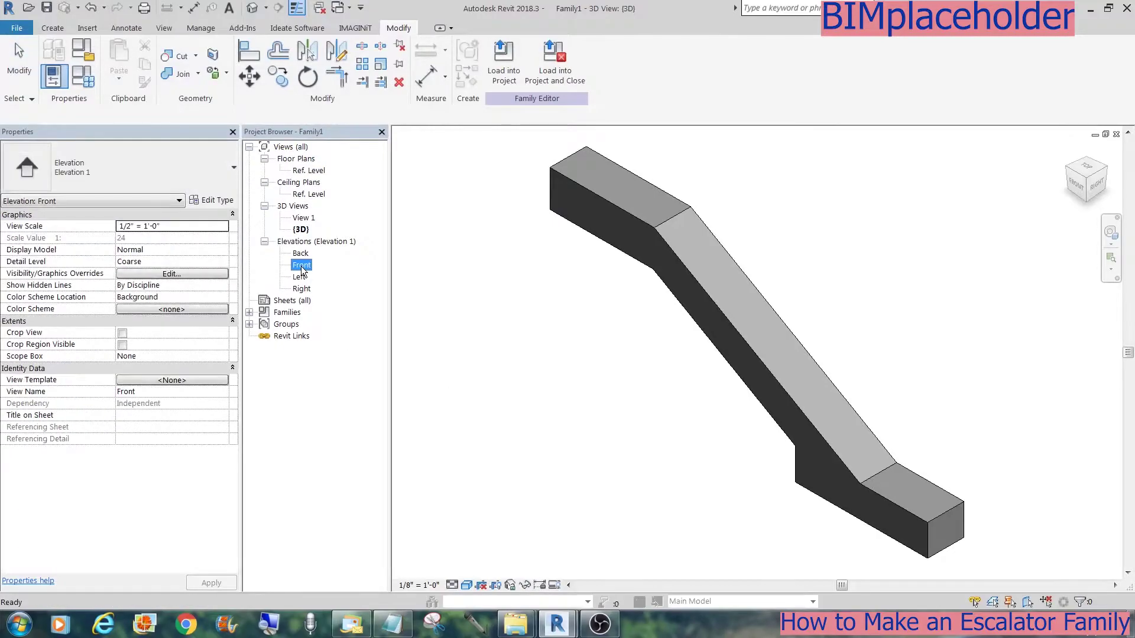
click(53, 28)
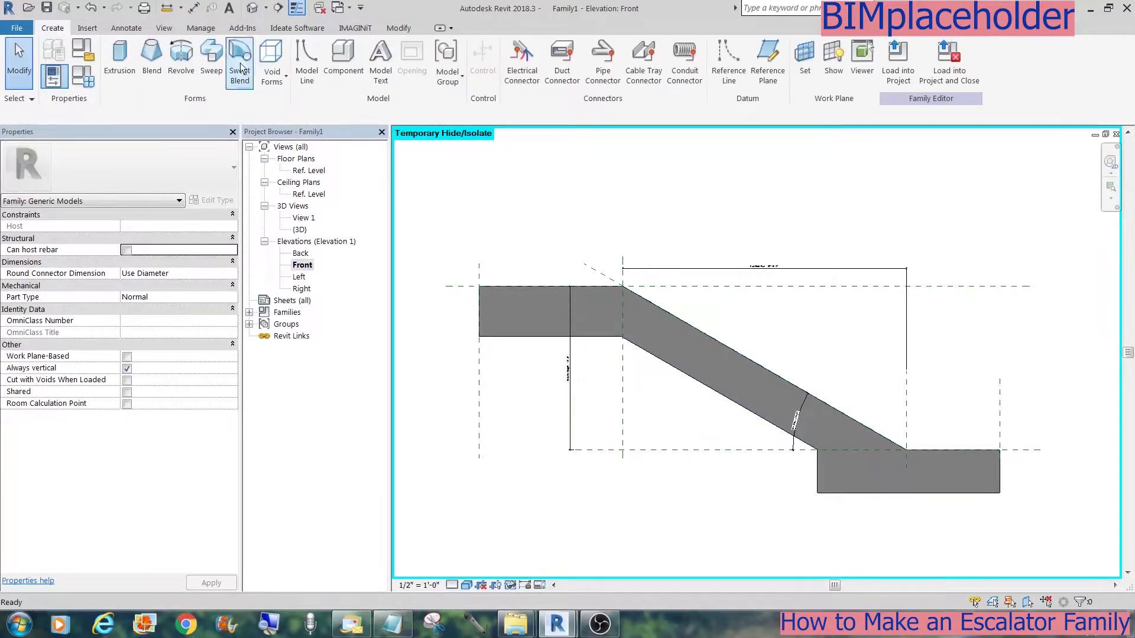
click(768, 59)
click(548, 251)
click(548, 325)
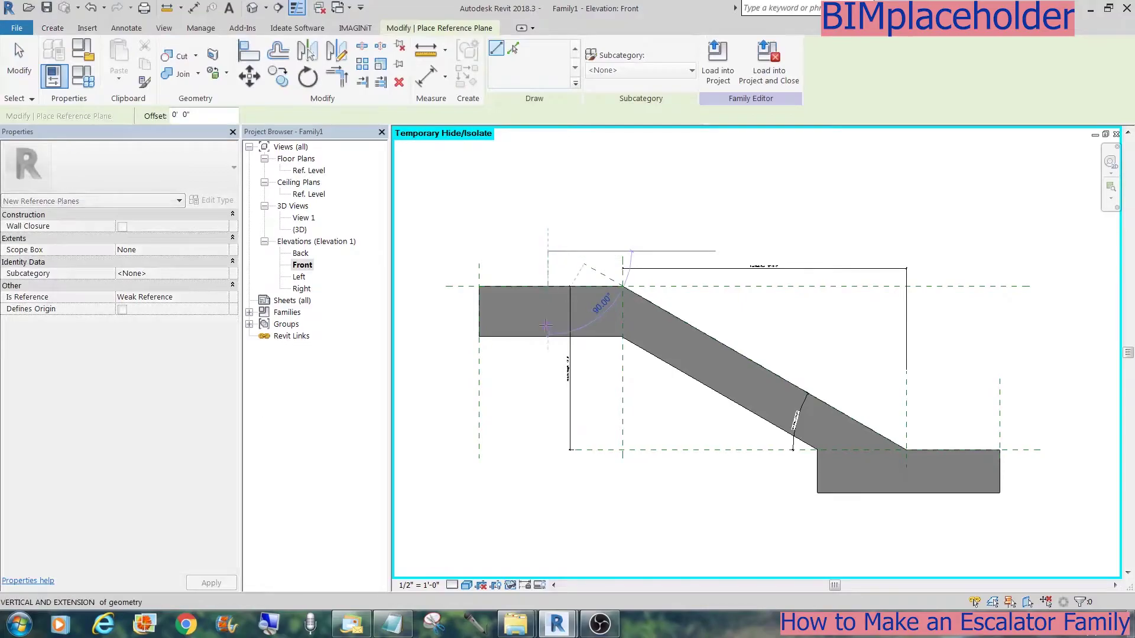
click(971, 409)
click(970, 493)
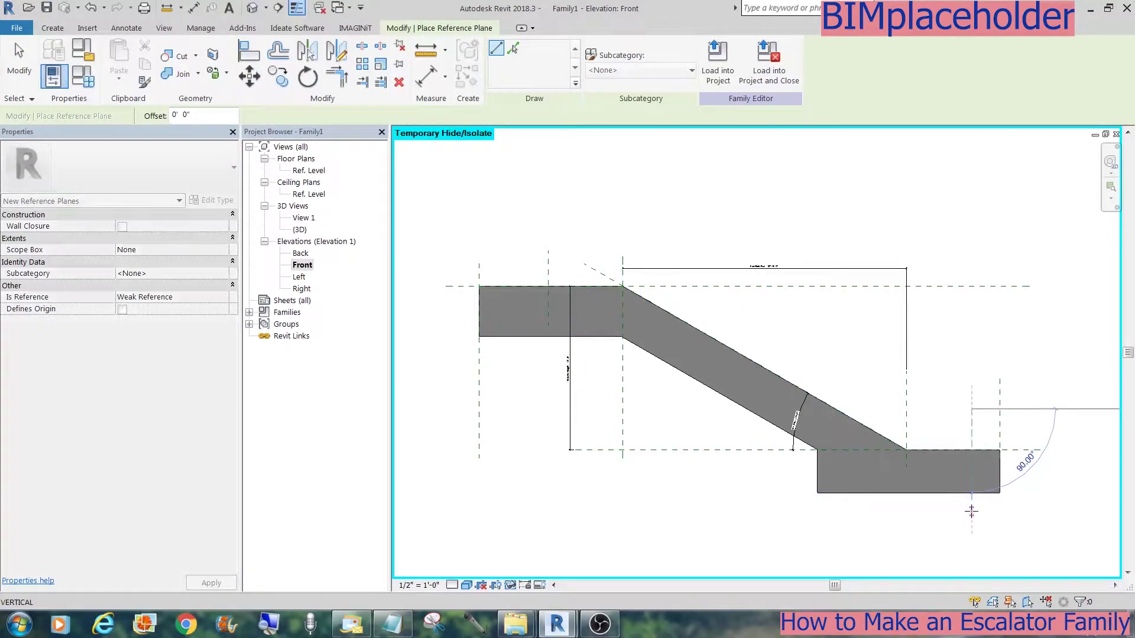
key(Escape)
Step: Dimension each new landing plane to the vertical plane at the adjacent end of the incline
key(d)
key(i)
click(623, 272)
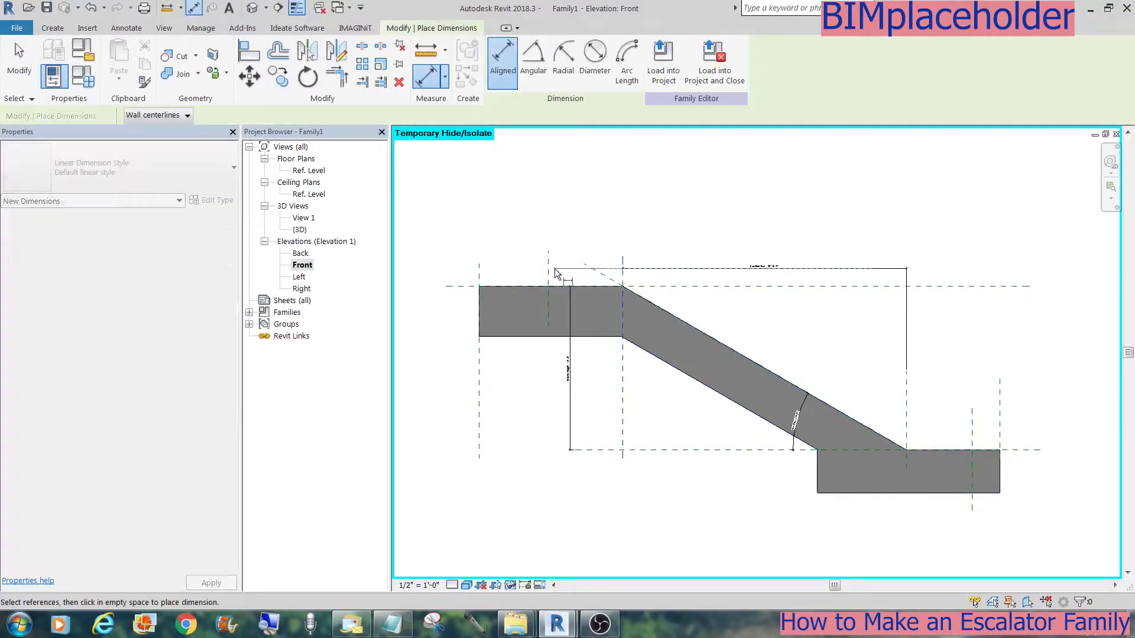
click(548, 266)
click(562, 259)
click(905, 406)
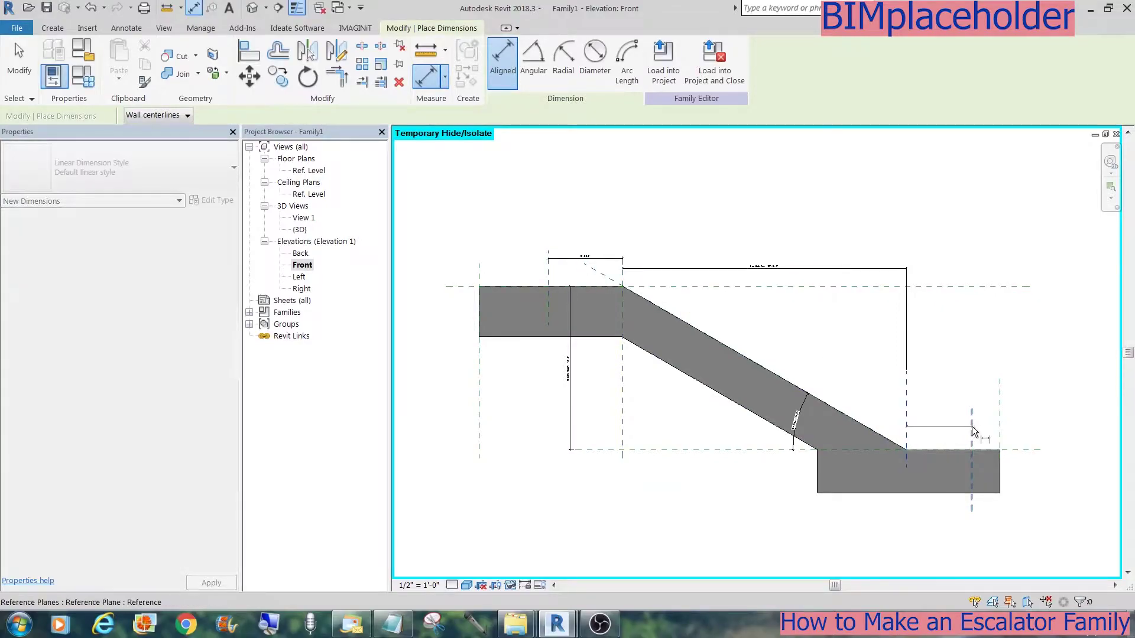
click(971, 427)
click(946, 426)
Step: Set the lower landing plane's distance from the foot of the incline to 7' 2.625"
text(6)
text(25)
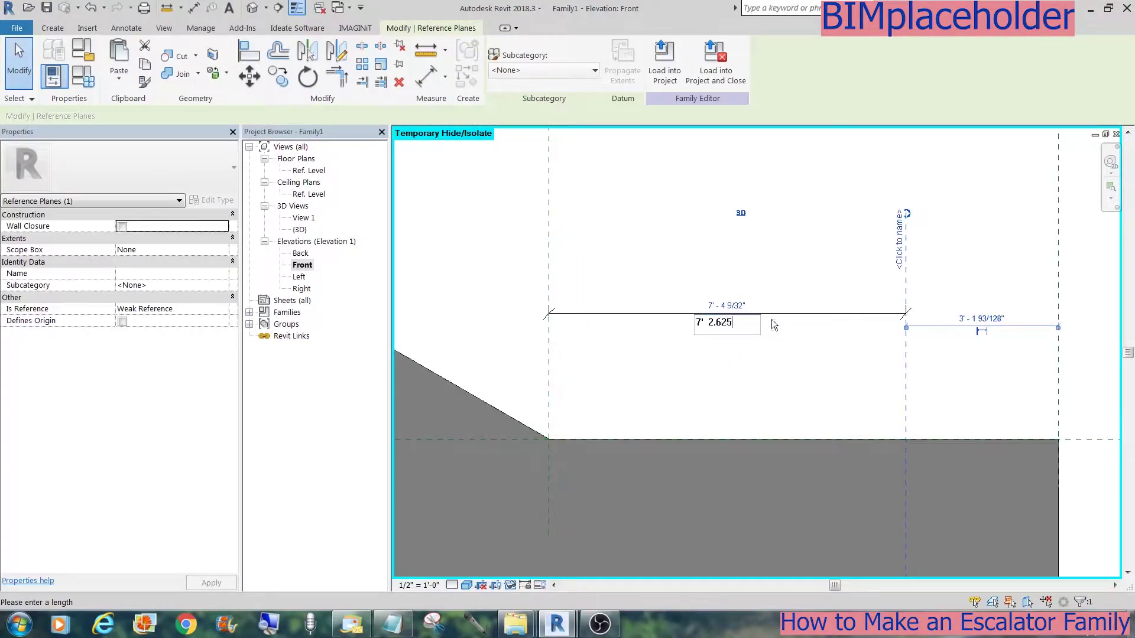
key(Return)
click(725, 315)
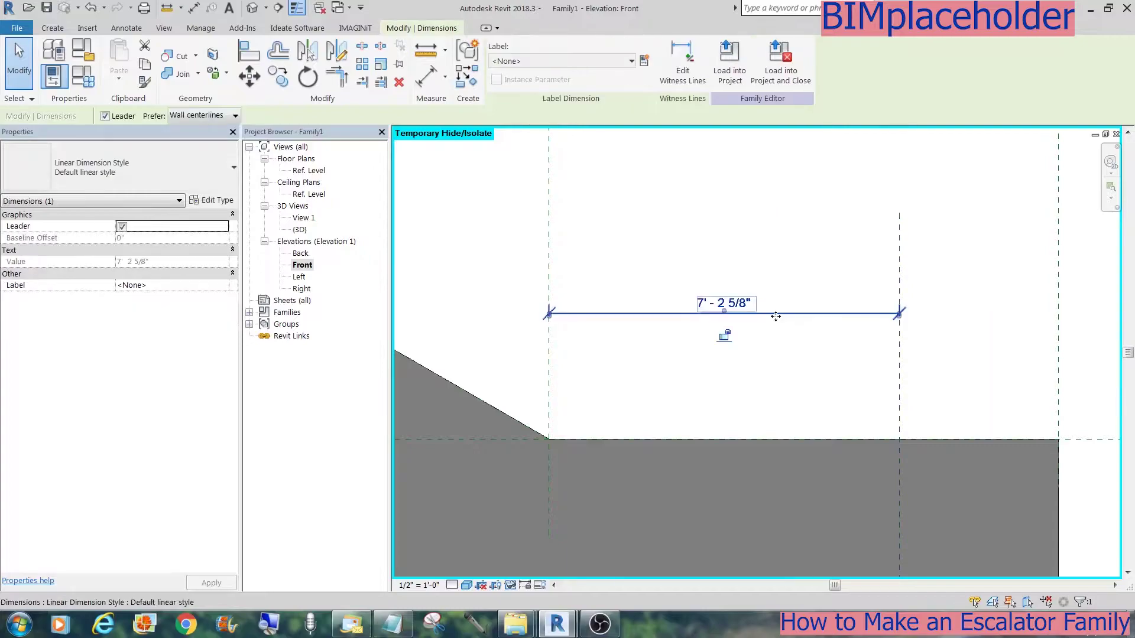
click(700, 364)
Step: Set the upper landing plane's distance from the top of the incline to 9' 6 5/8"
scroll(693, 361, down, 3)
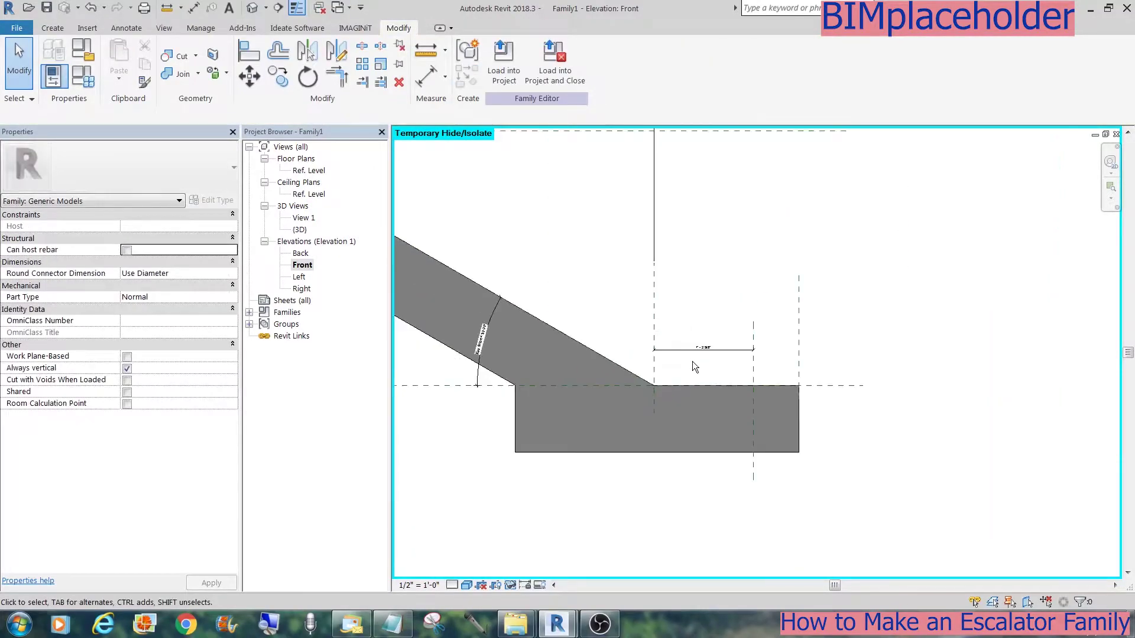
middle_drag(573, 187, 606, 278)
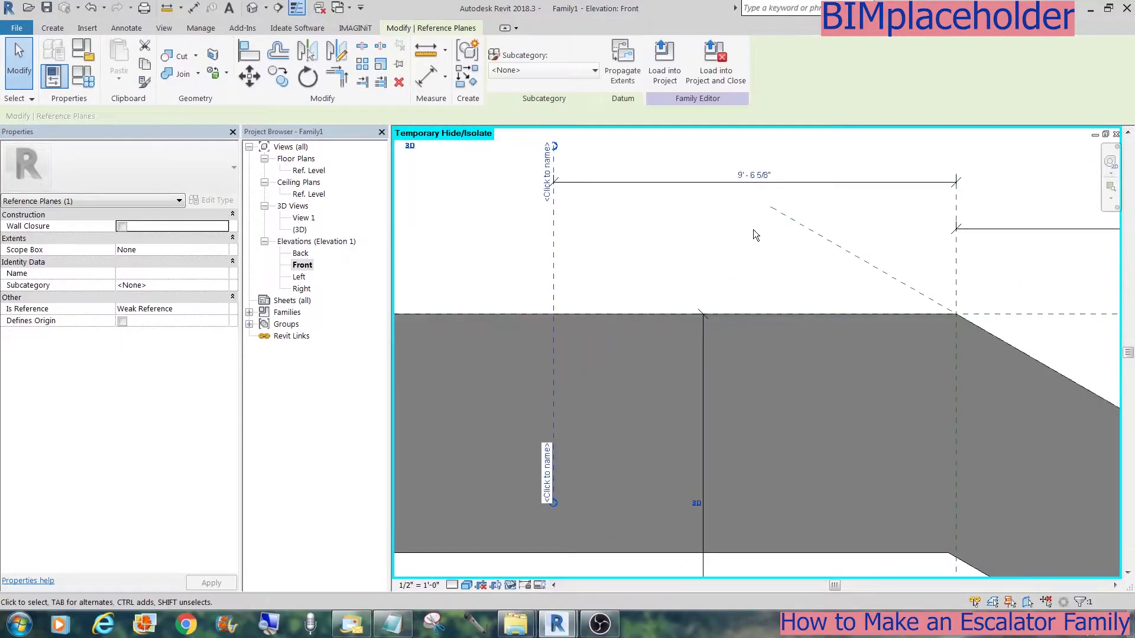
click(751, 229)
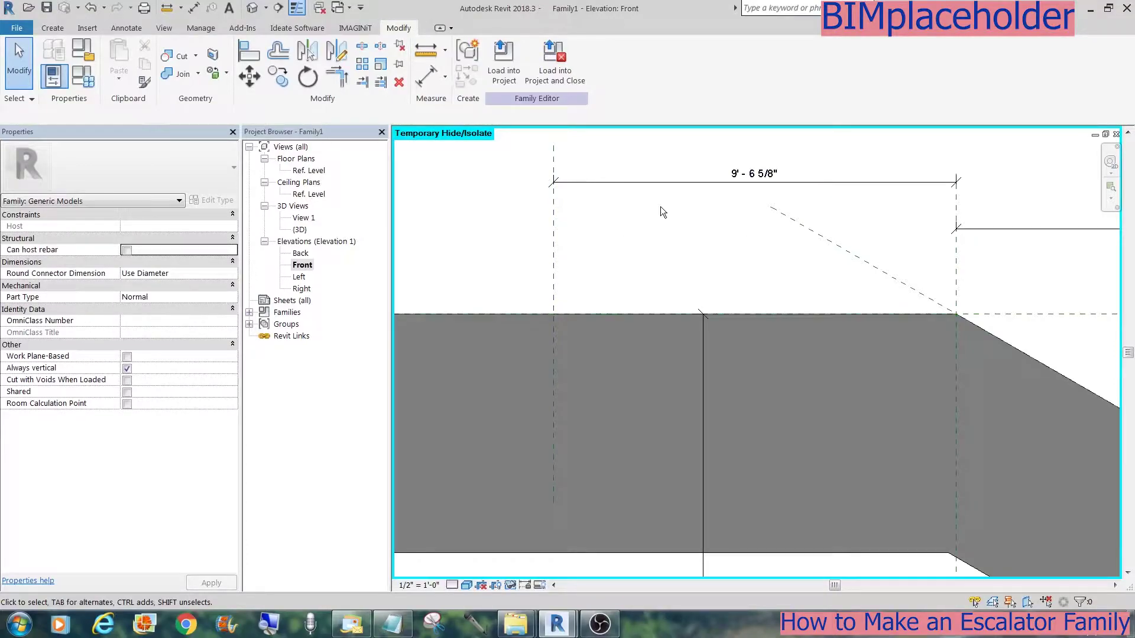
Step: Temporarily hide the main escalator extrusion in the Front elevation
click(664, 183)
click(685, 229)
scroll(685, 228, down, 5)
click(627, 321)
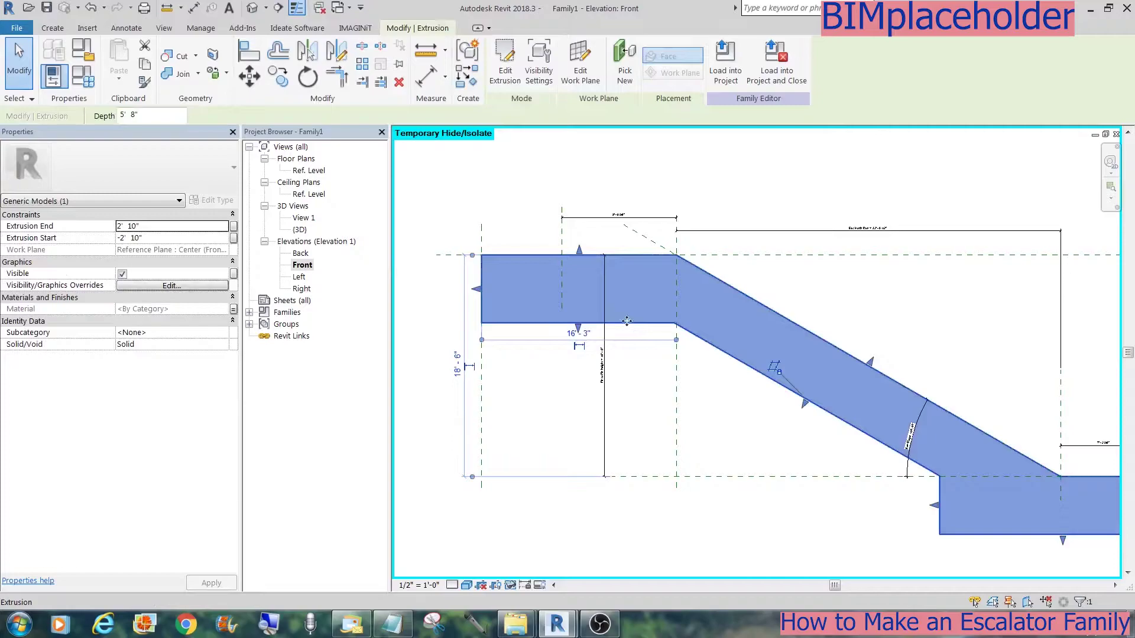
key(Escape)
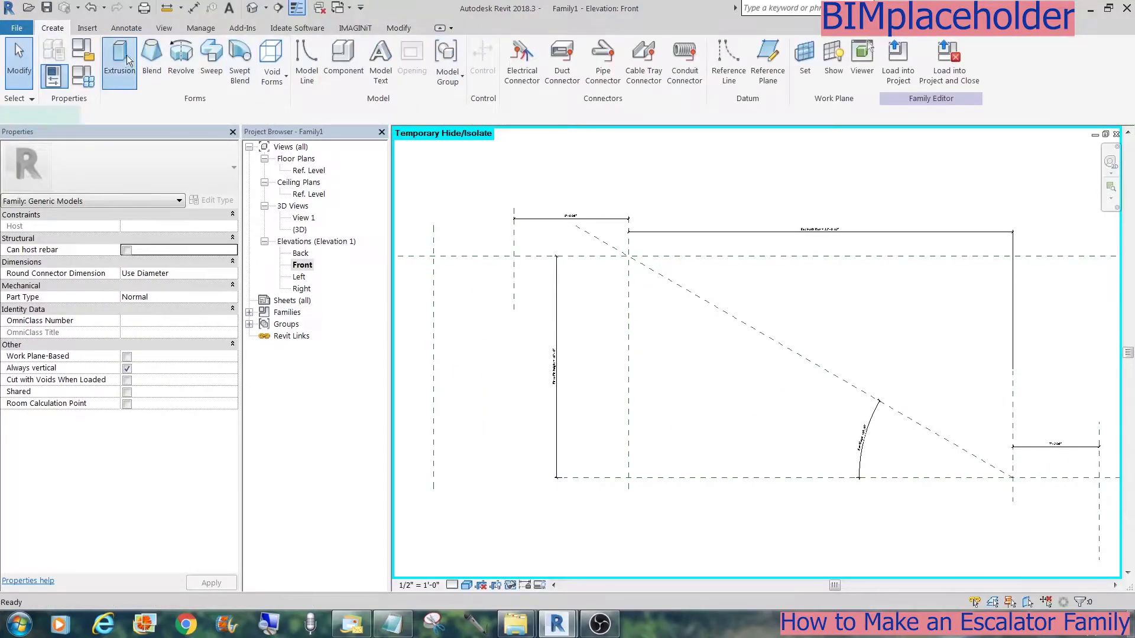
Step: Start a new extrusion and pick its boundary from both floor-level planes, the incline line and both landing planes, locking the picked lines
click(148, 60)
click(632, 59)
click(531, 394)
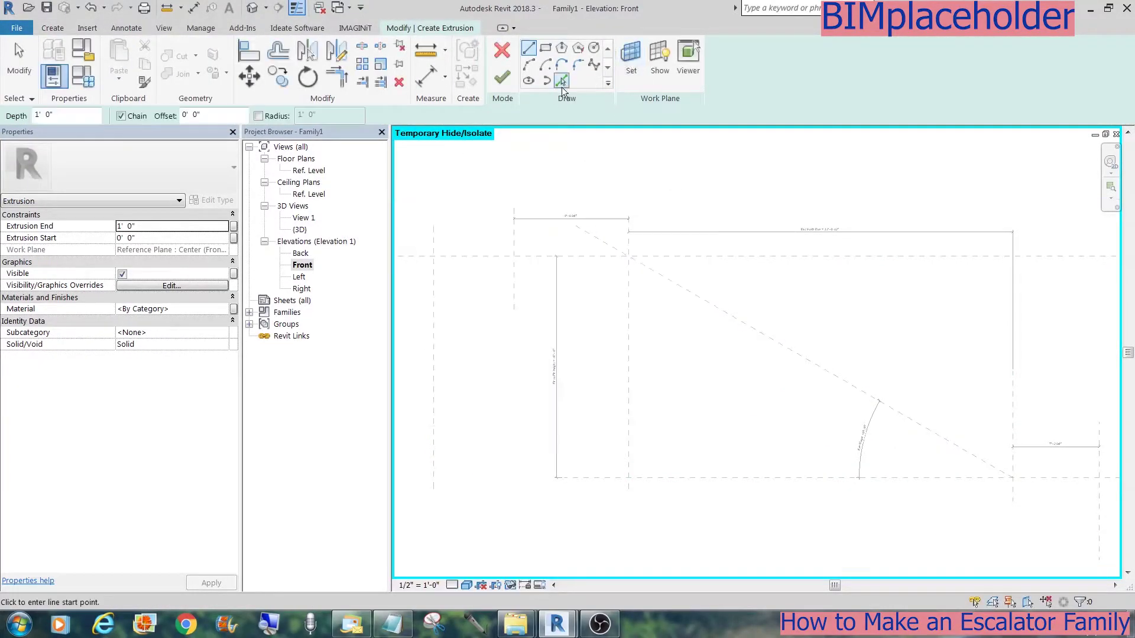
click(561, 81)
click(576, 256)
click(736, 326)
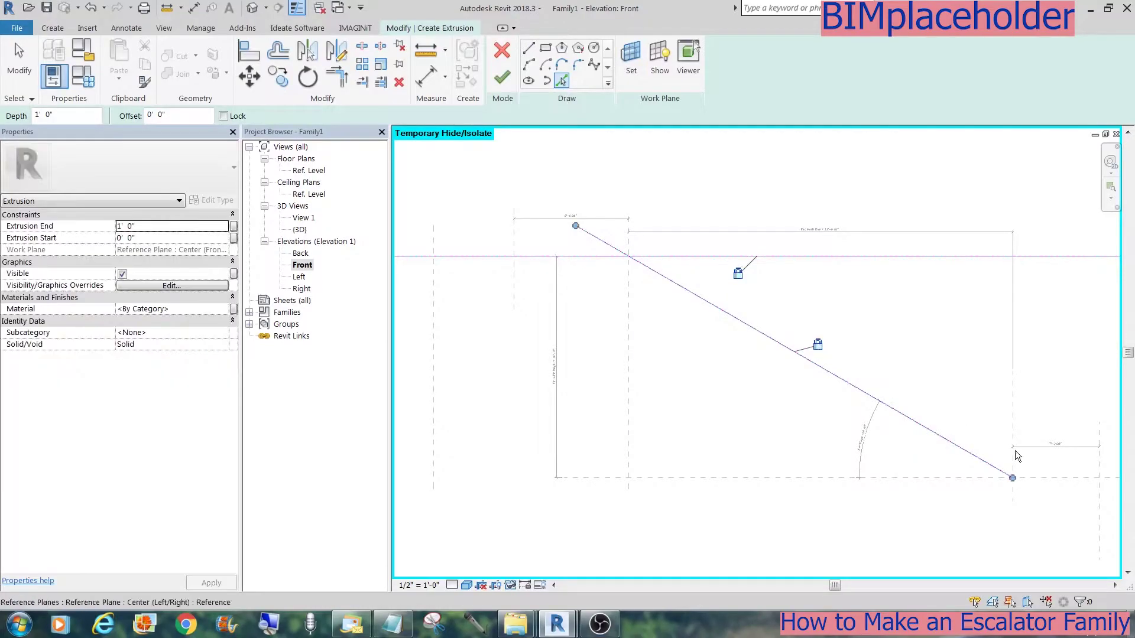
click(1026, 478)
click(1099, 508)
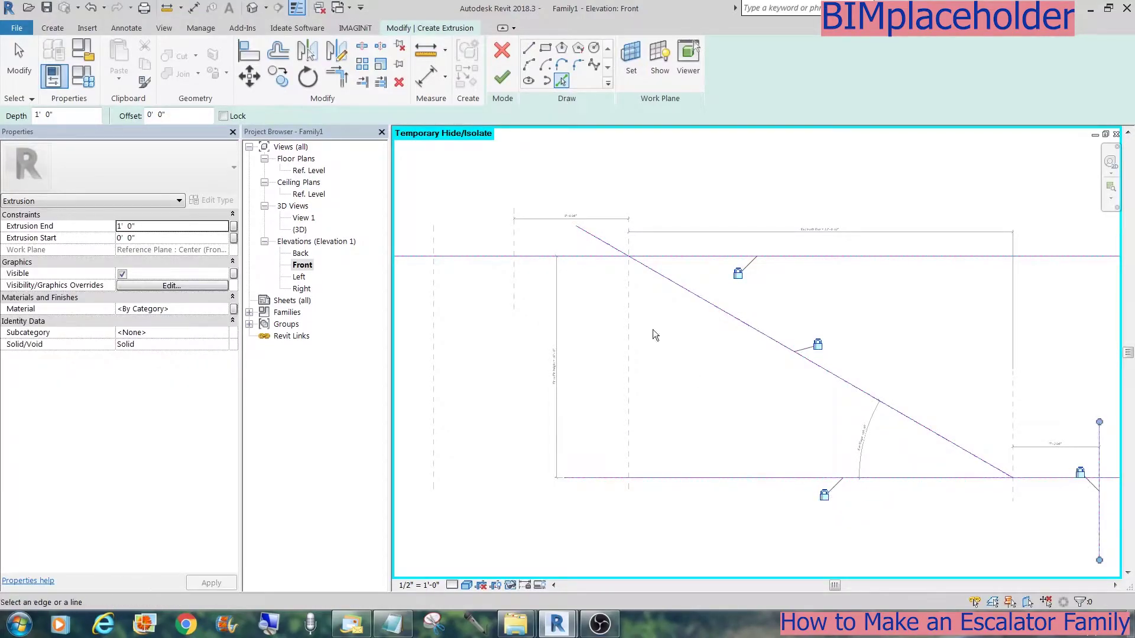
click(514, 260)
Step: Trim the picked sketch lines into one continuous chain from the upper landing down the incline to the lower landing
key(t)
key(r)
click(513, 248)
click(523, 255)
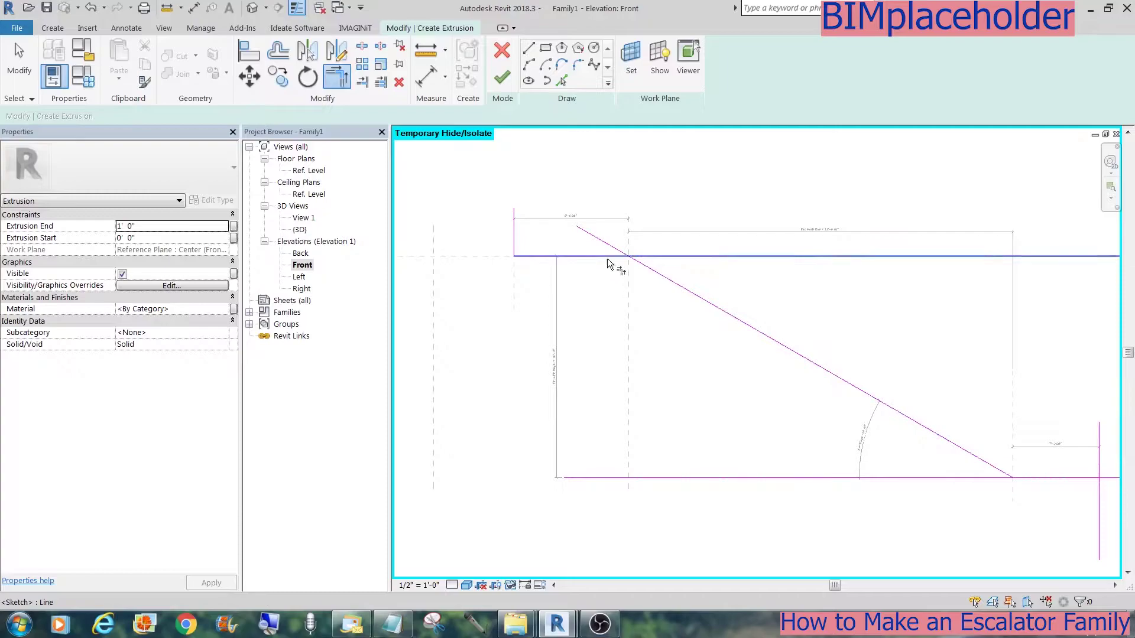
click(607, 256)
click(641, 264)
click(978, 458)
click(1058, 477)
click(1099, 455)
Step: Offset copies of the upper landing, incline and lower landing sketch lines upward by 1' 0"
click(277, 52)
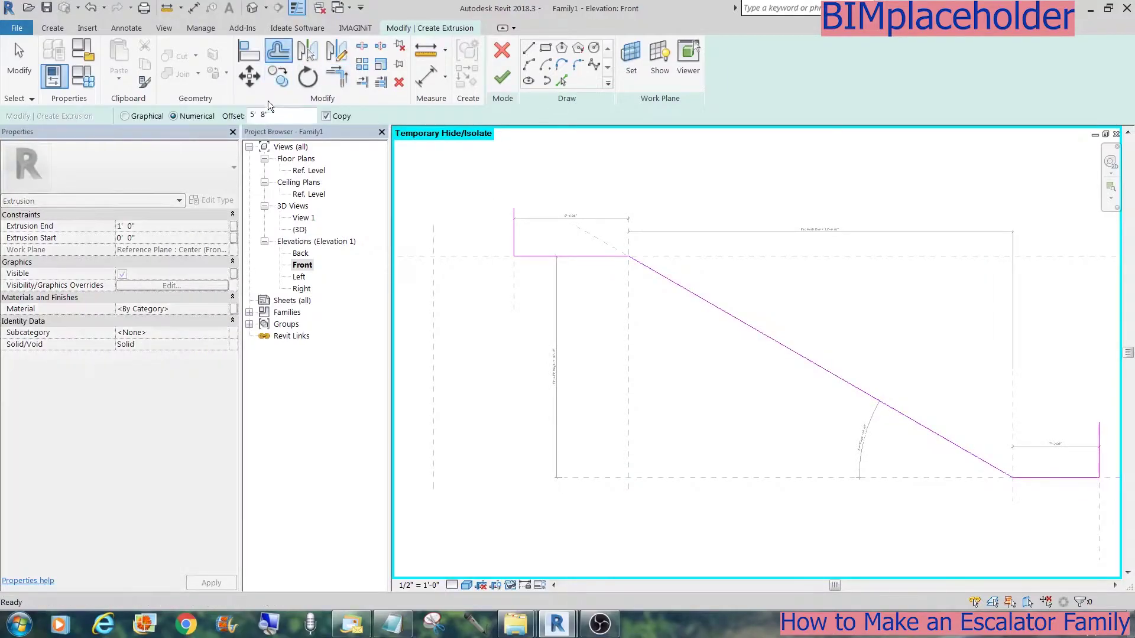
text(1)
click(536, 253)
click(672, 279)
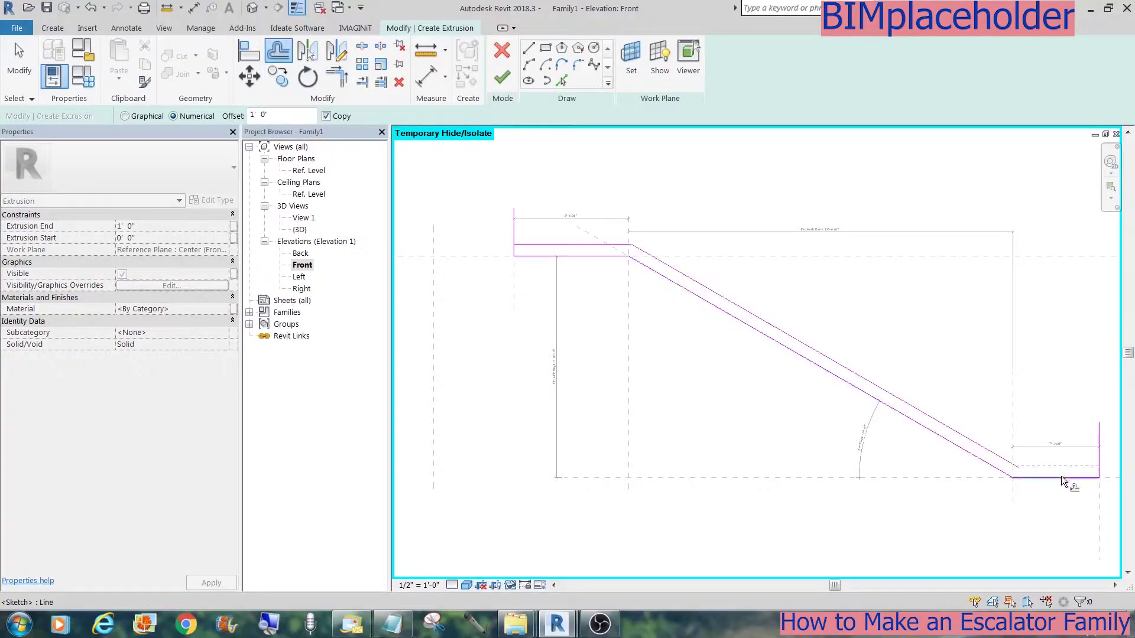
click(1061, 476)
Step: Trim the offset lines to the end lines at both landings to close the profile, and finish the extrusion
key(Escape)
key(t)
key(r)
click(1048, 466)
click(1098, 471)
click(514, 248)
click(551, 244)
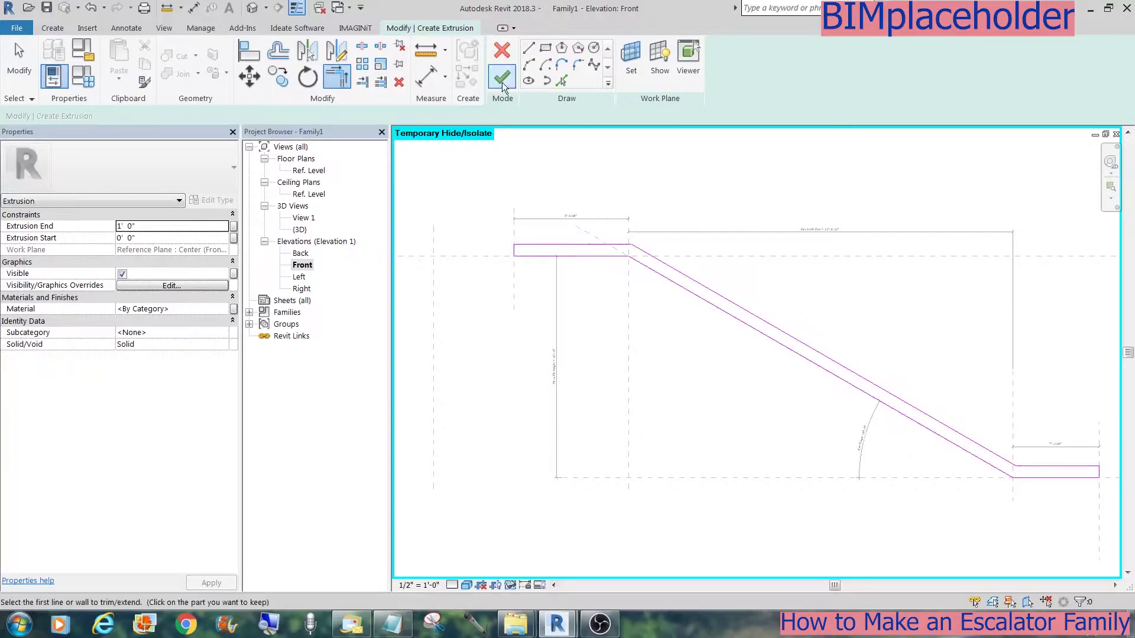
click(502, 78)
click(674, 427)
Step: Link the thin extrusion's material to a new family type parameter named SS Stl, grouped under Materials and Finishes
click(739, 318)
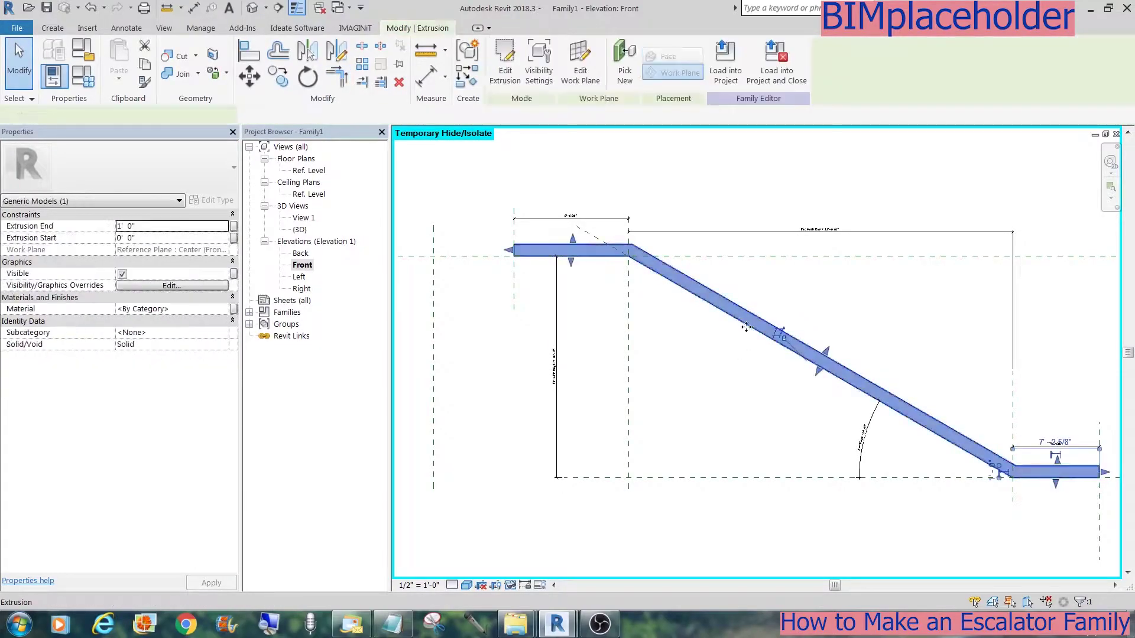
click(234, 308)
click(764, 488)
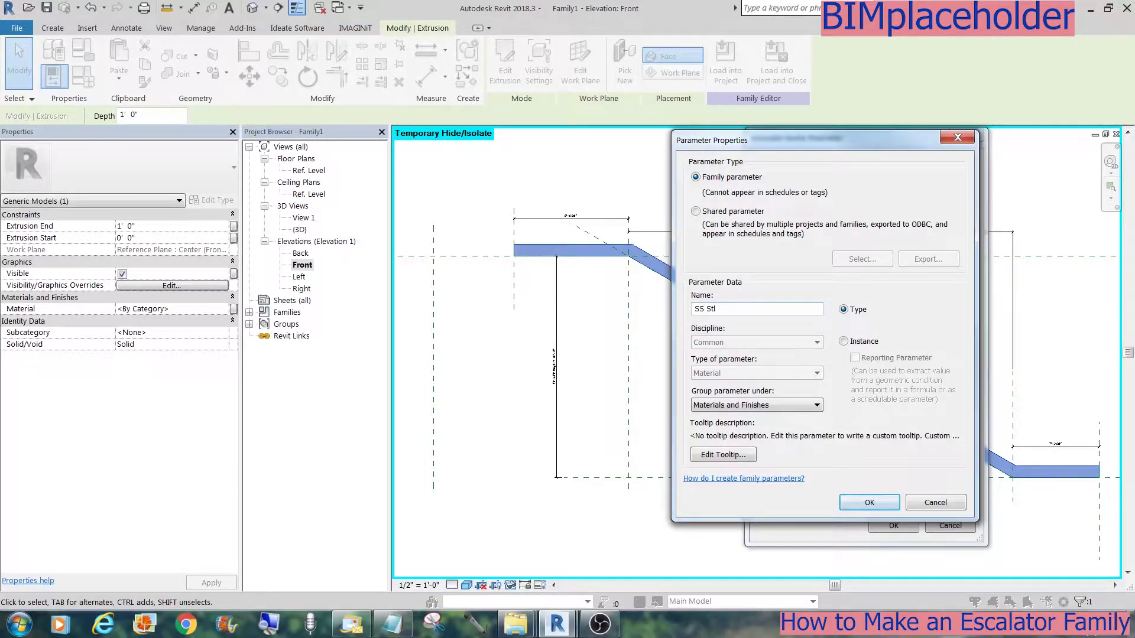
click(868, 503)
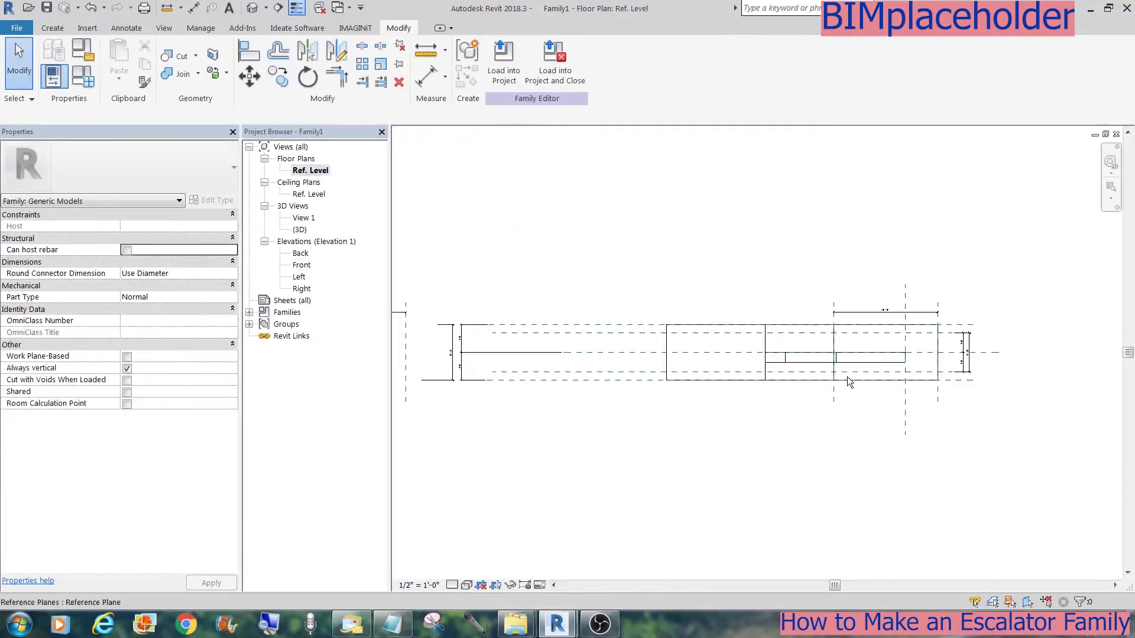
Step: In the Ref. Level plan, widen the thin extrusion and align both its long faces to the outer width reference planes
click(760, 402)
drag(809, 373, 810, 295)
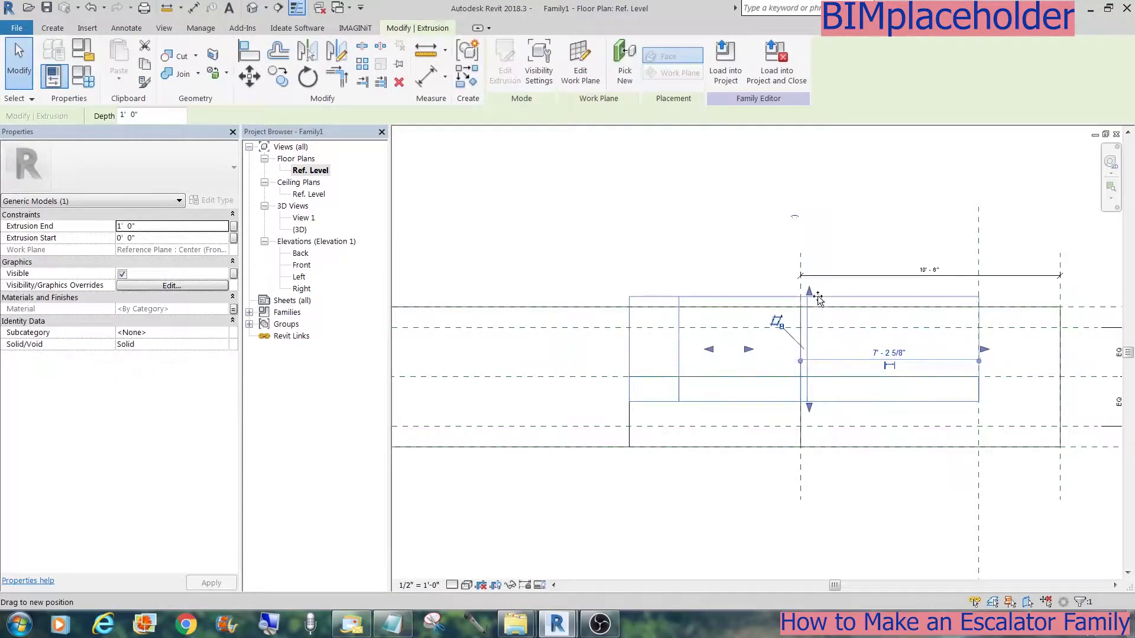
drag(812, 407, 811, 468)
key(a)
key(l)
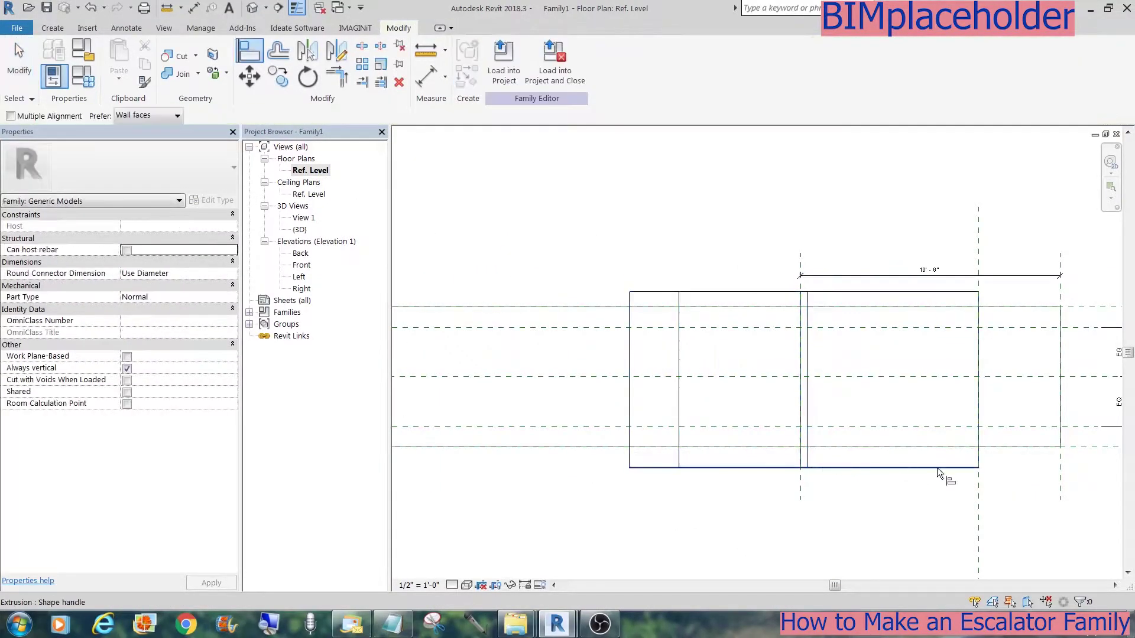
click(1079, 445)
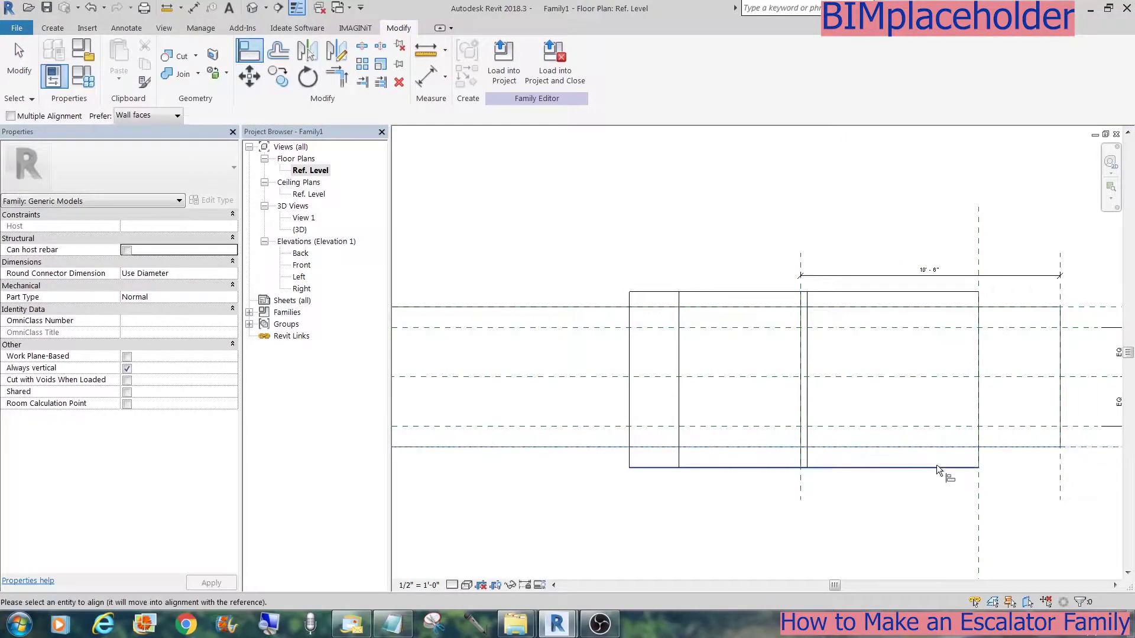
click(916, 468)
click(1082, 307)
click(945, 292)
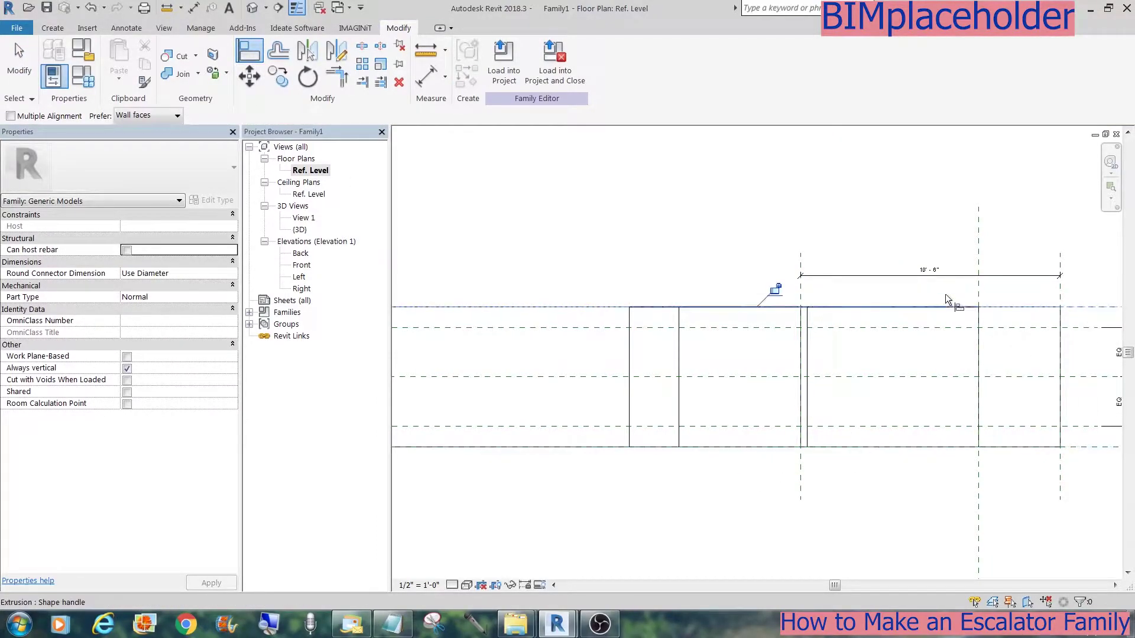
Step: View the model in 3D to check how the thin extrusion sits on the main body
click(250, 7)
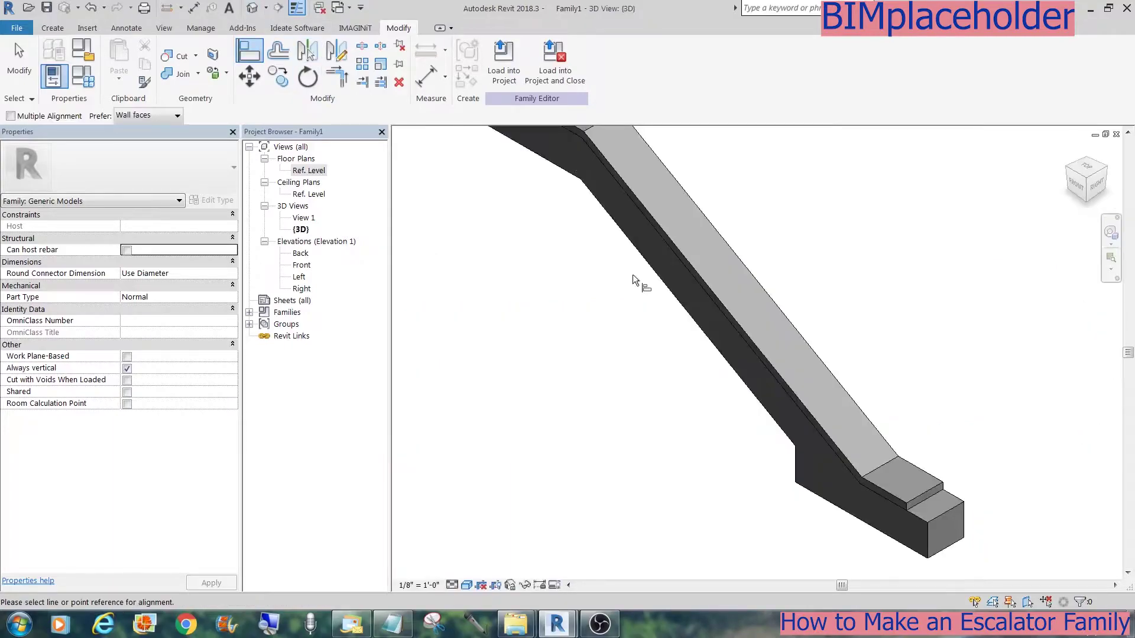
middle_drag(633, 274, 647, 362)
key(Escape)
Step: Return to the Front elevation and temporarily hide the main escalator body, leaving the thin extrusion shown
key(ctrl+Tab)
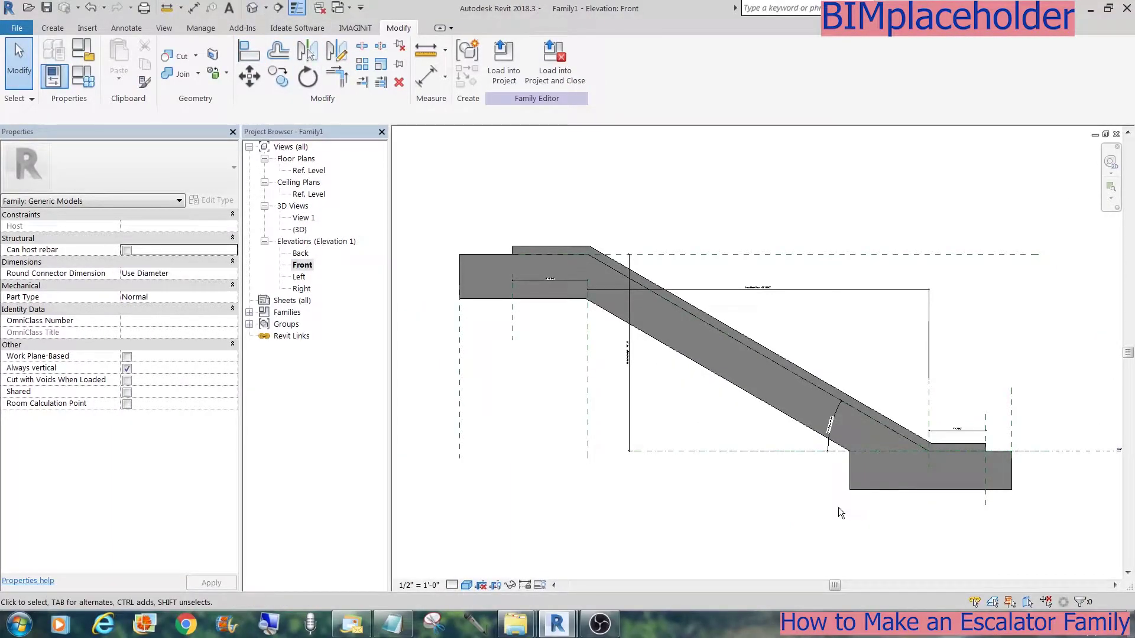
click(793, 423)
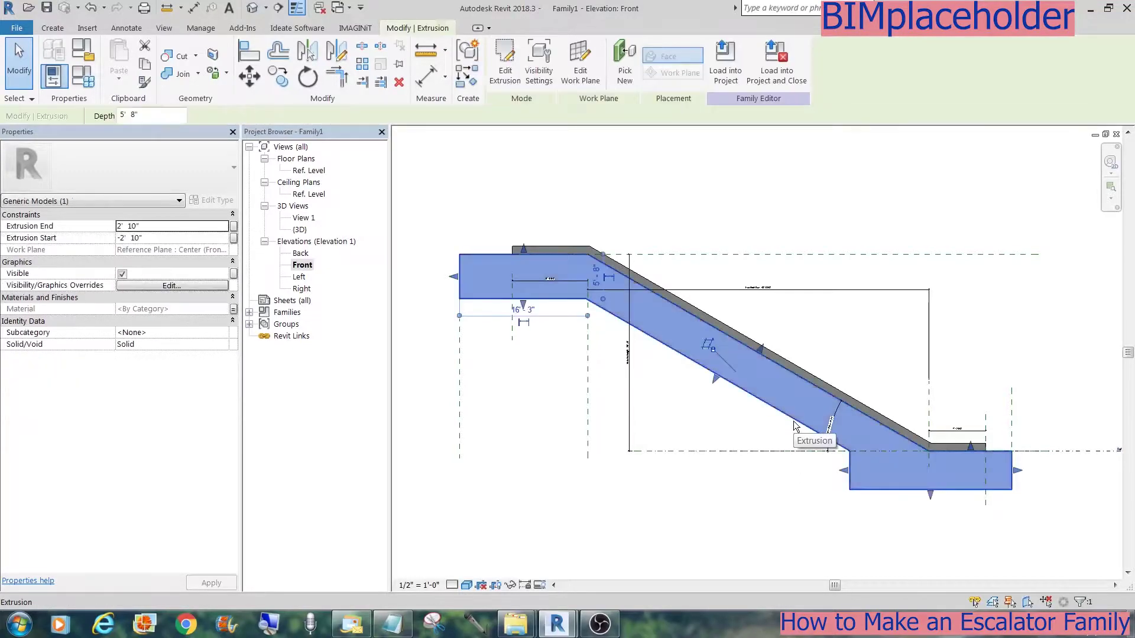
key(h)
key(h)
Step: Set the family's Flr to Flr Height parameter to 18' 6"
click(58, 28)
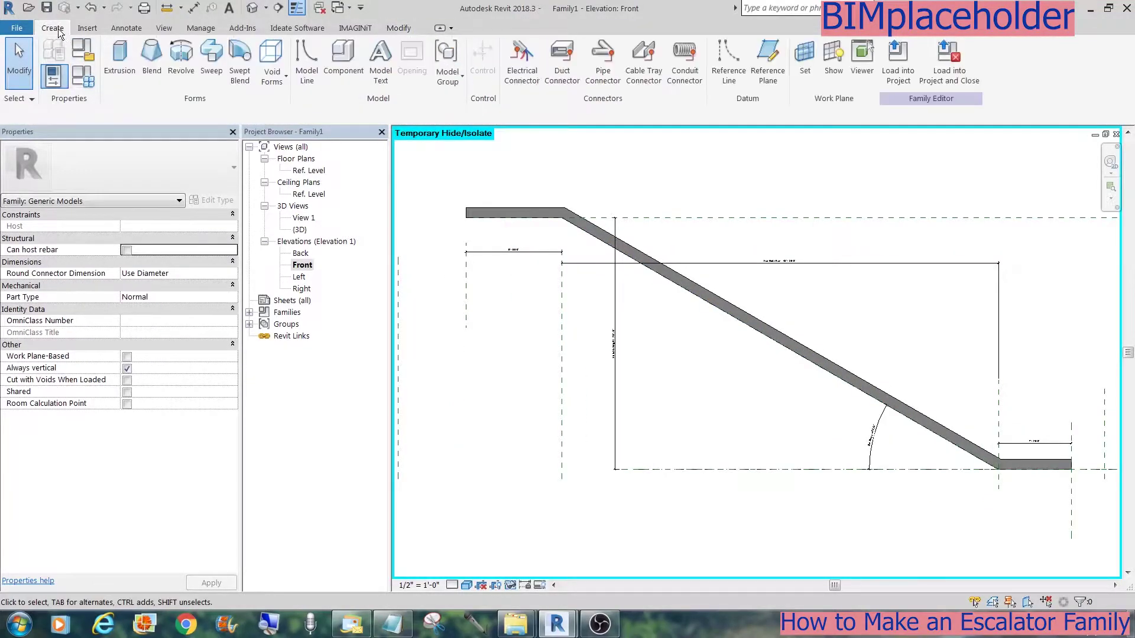
click(88, 79)
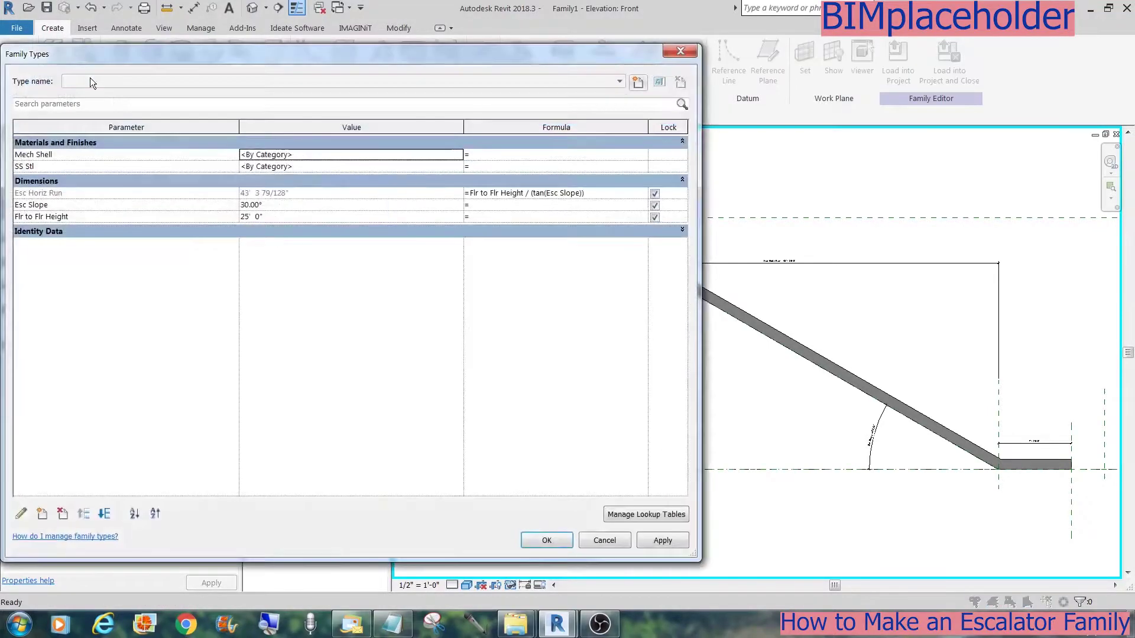
click(287, 217)
text(18' 6")
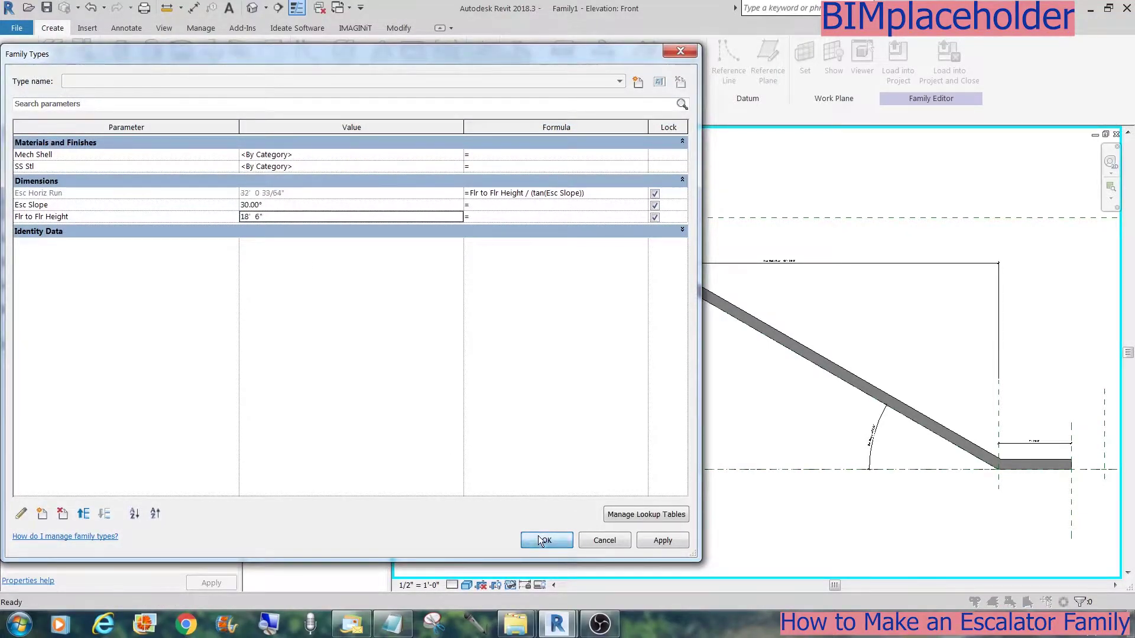
click(542, 539)
Step: Start a void sweep and pick its path from the lower floor plane, the incline line and the upper floor plane, locking each line
click(269, 74)
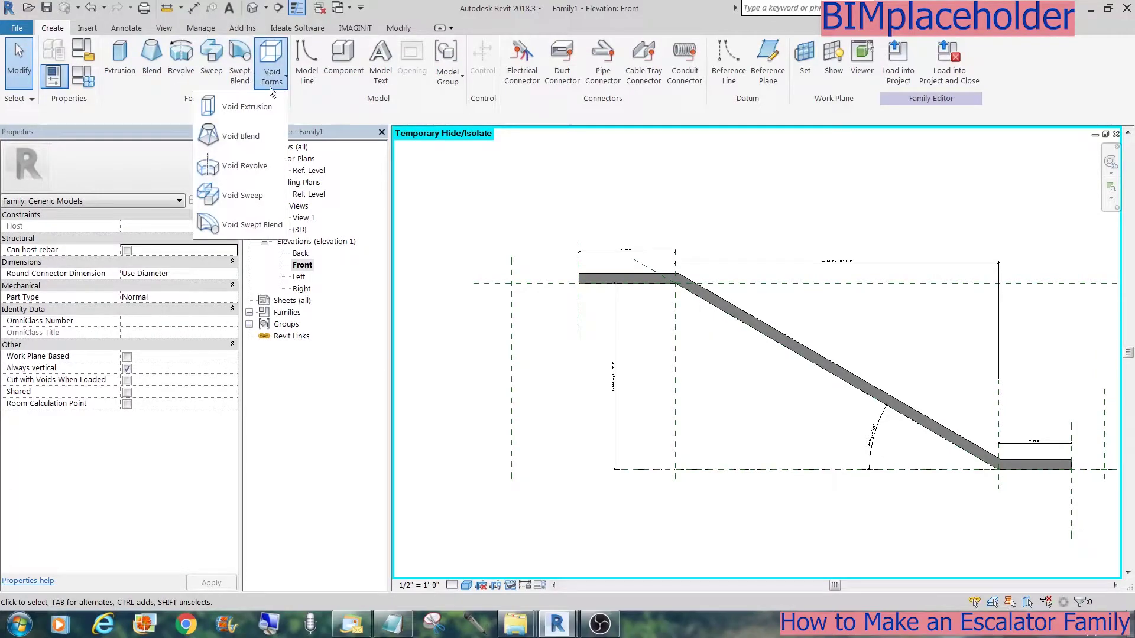
click(262, 196)
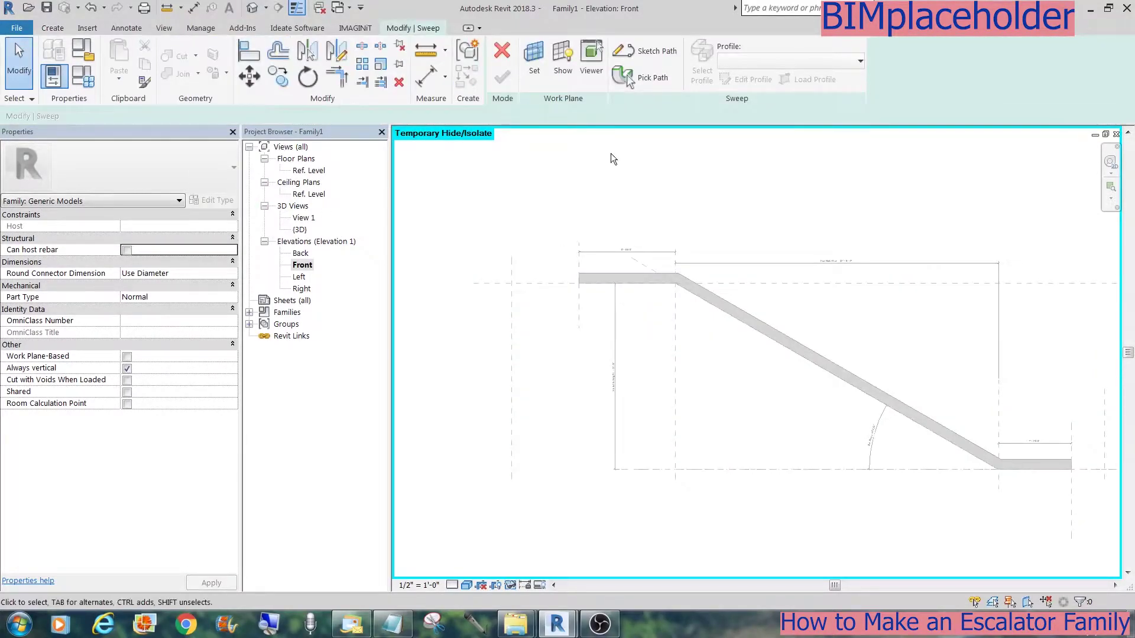
click(647, 52)
click(560, 81)
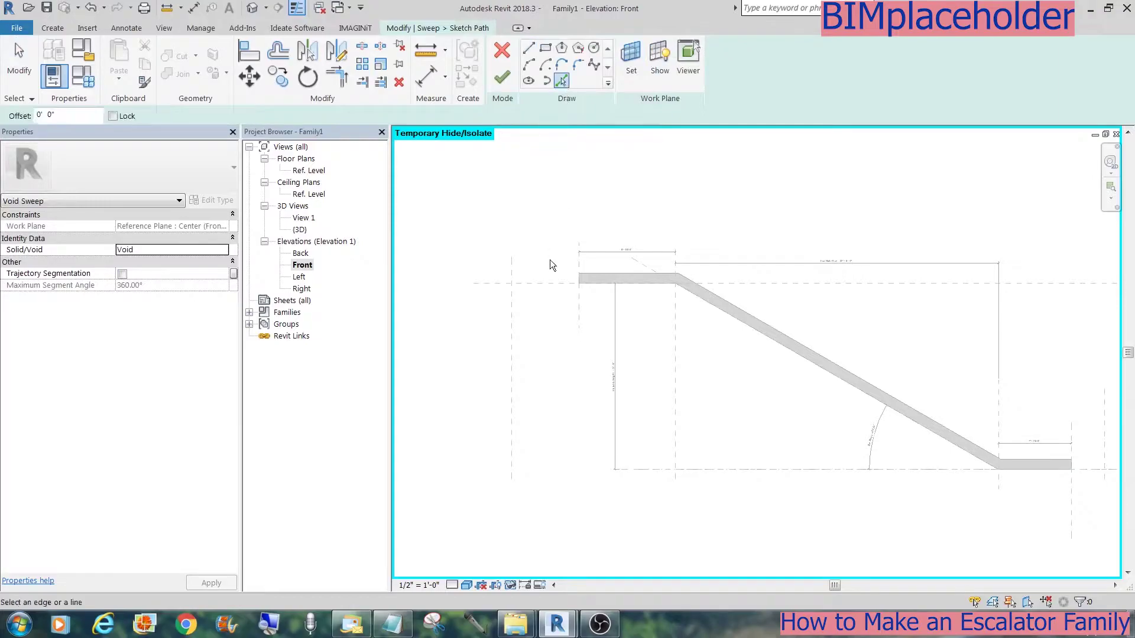
click(1087, 473)
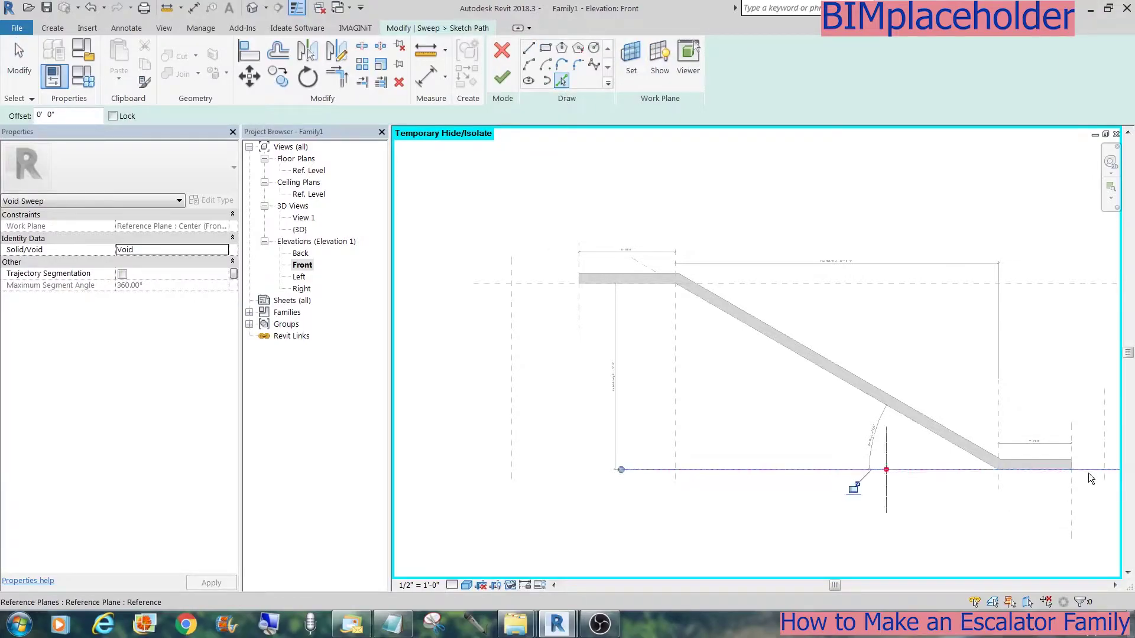
click(914, 425)
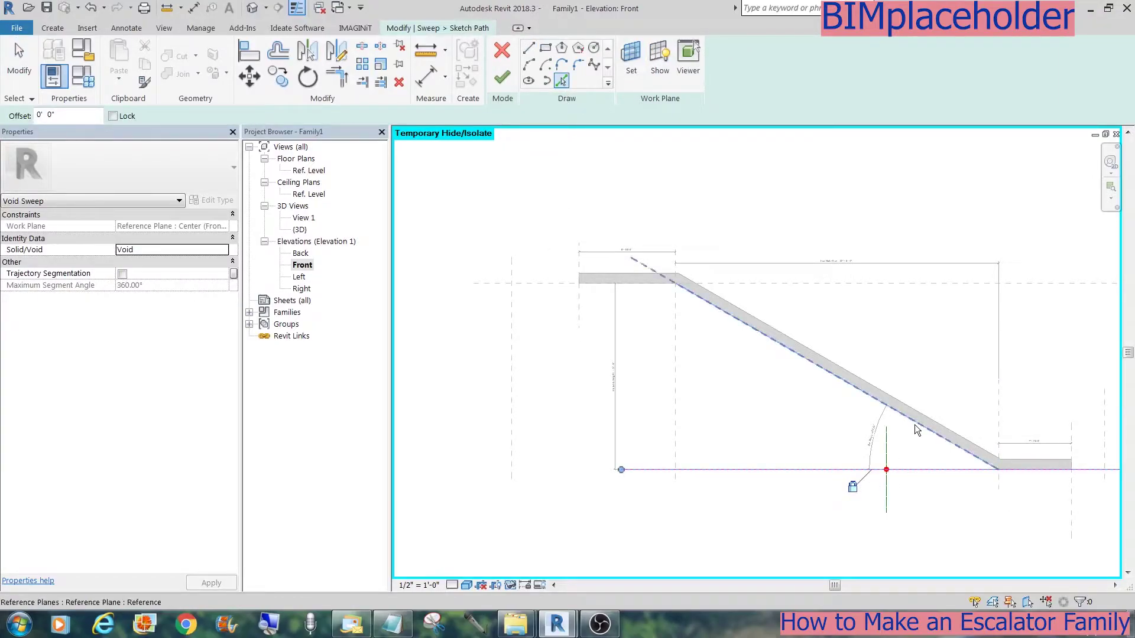
click(838, 358)
click(551, 286)
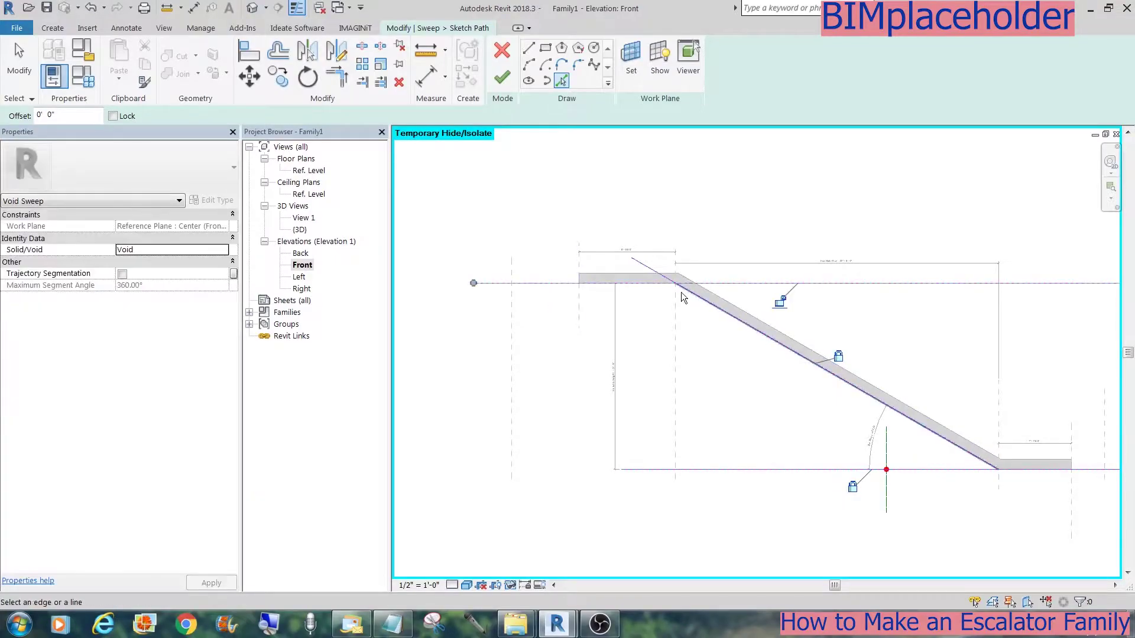
click(777, 304)
Step: Trim the sweep path lines to corners at the top and foot of the incline
key(t)
key(r)
click(702, 300)
click(640, 283)
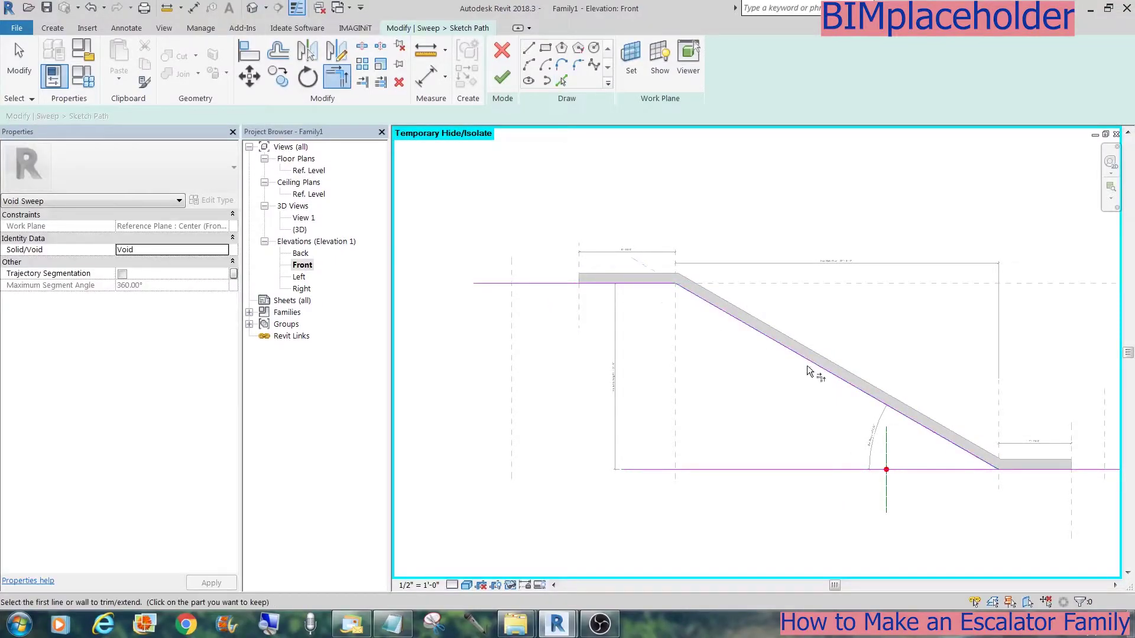
click(805, 359)
click(1026, 470)
scroll(1018, 470, down, 2)
key(Escape)
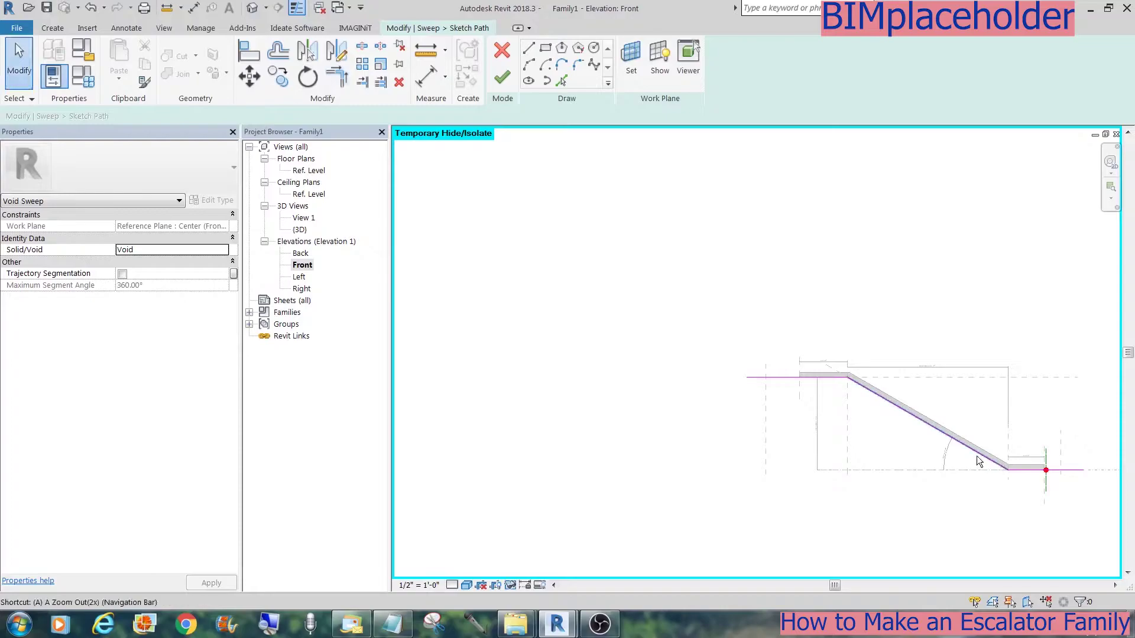
Step: Align the sweep path's two ends to the upper and lower landing reference planes and lock them
click(254, 56)
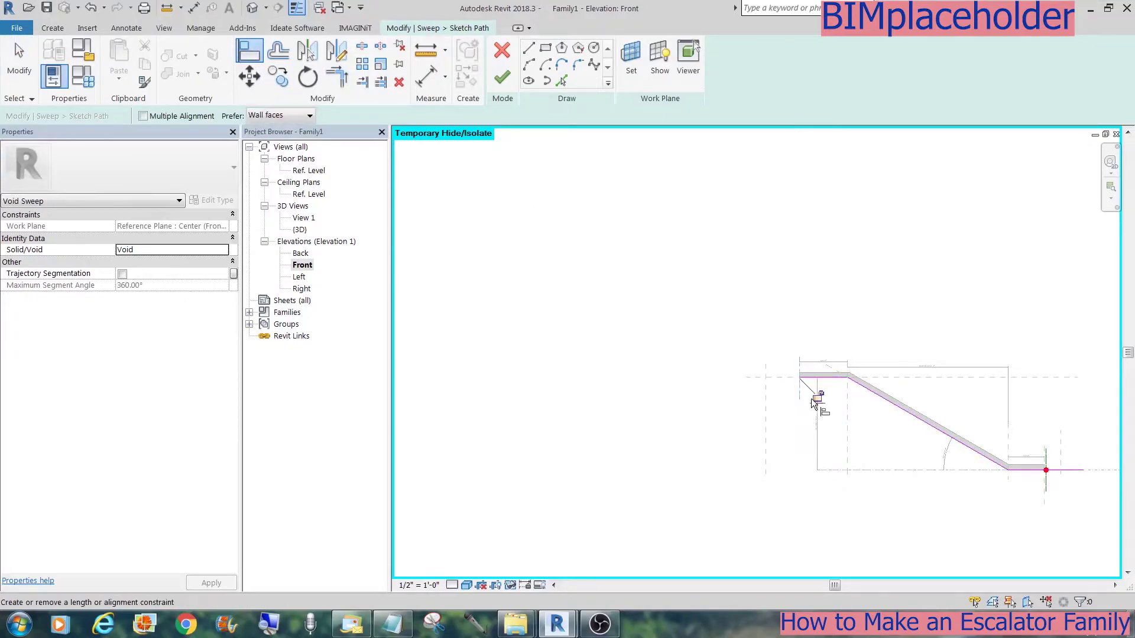
scroll(1051, 456, up, 3)
scroll(1052, 457, up, 1)
key(Escape)
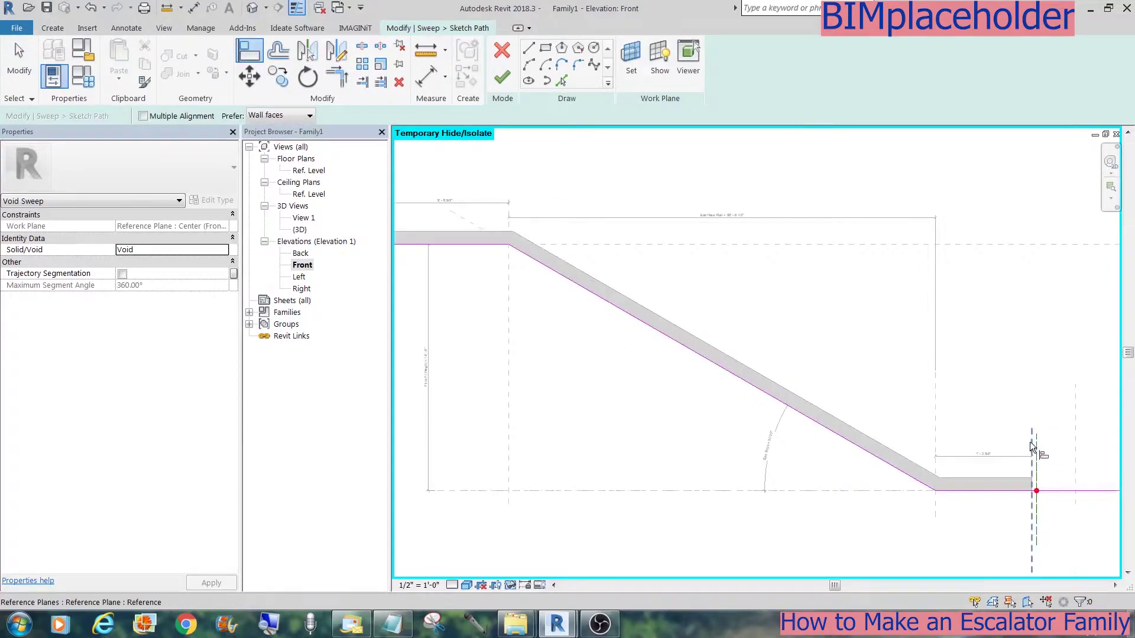
click(1034, 445)
scroll(1064, 461, down, 2)
middle_drag(1064, 489, 965, 486)
click(1019, 483)
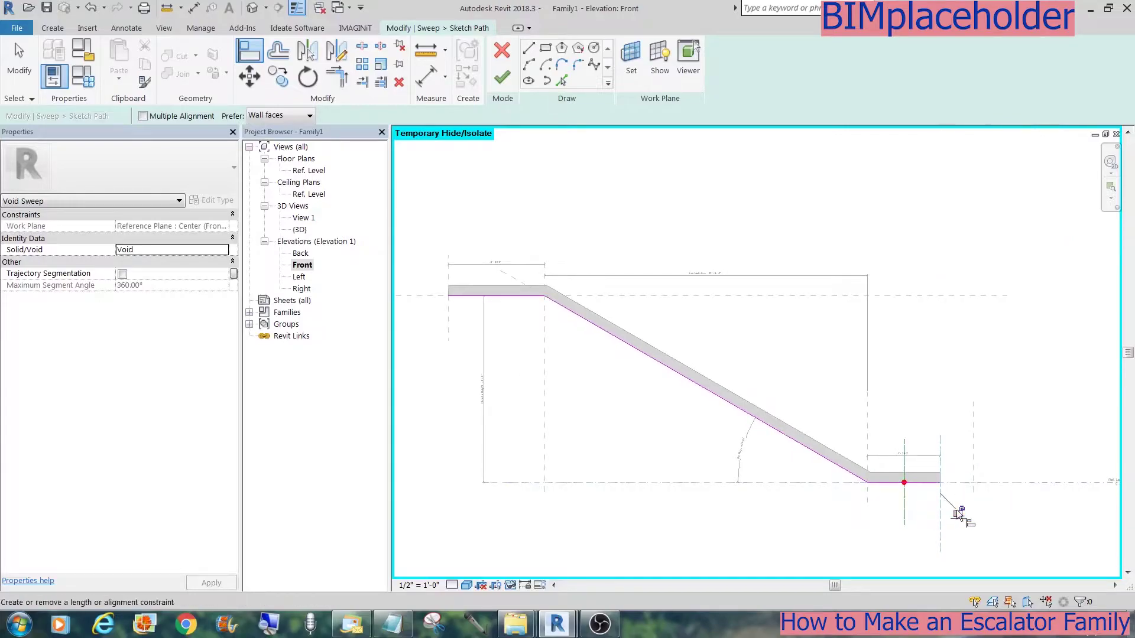
Step: Finish the void sweep's path, select its profile and open the Right elevation for sketching it
click(502, 77)
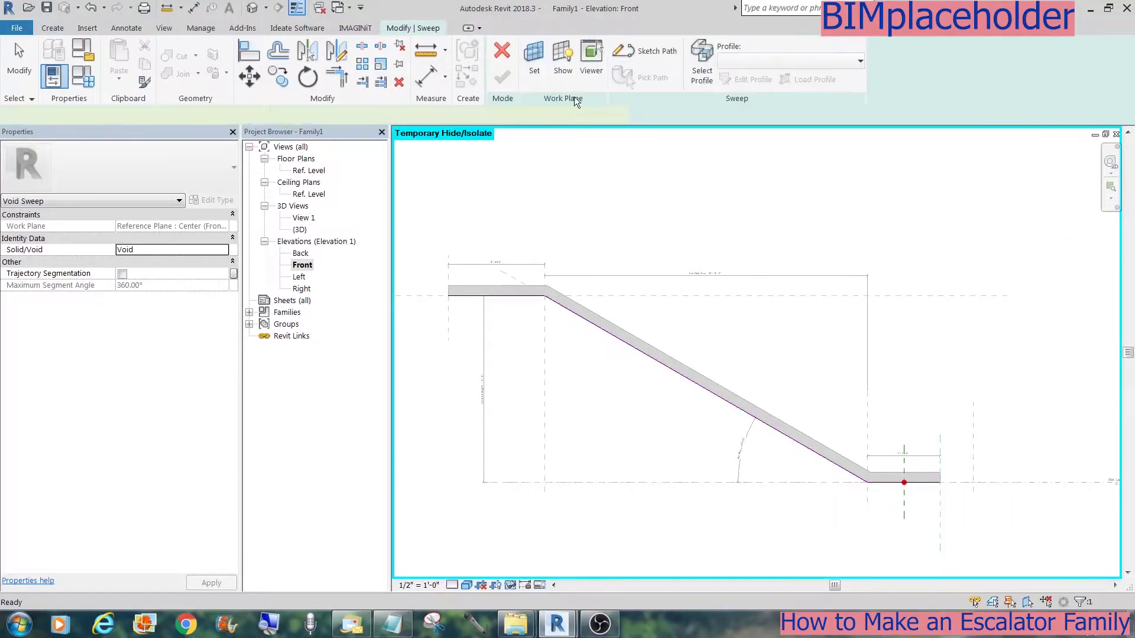
click(633, 161)
click(702, 74)
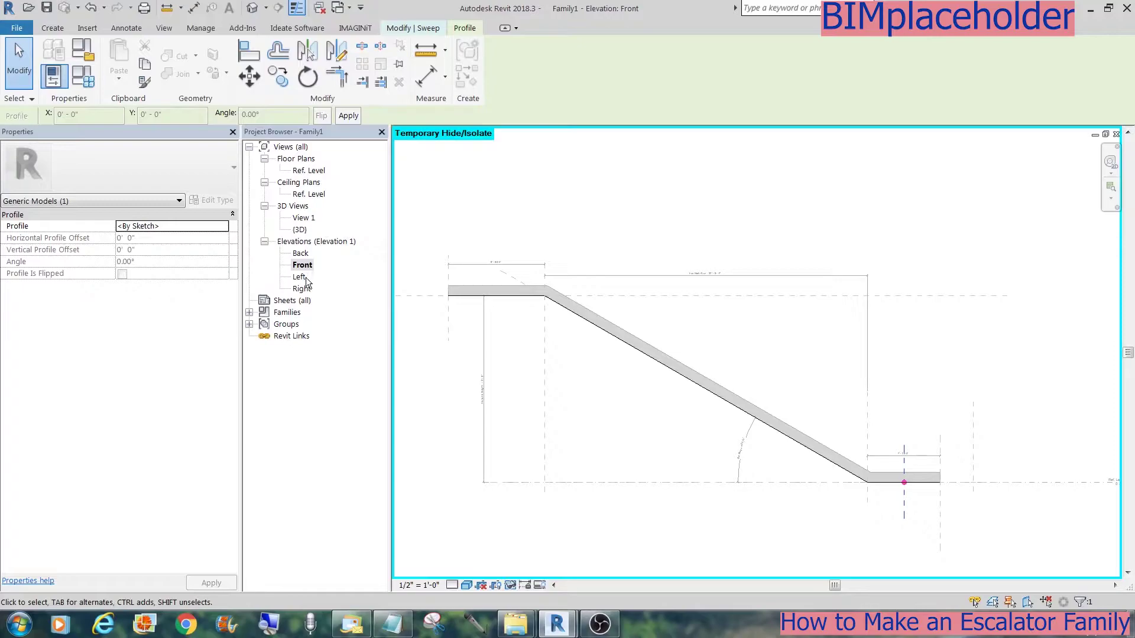
double_click(302, 289)
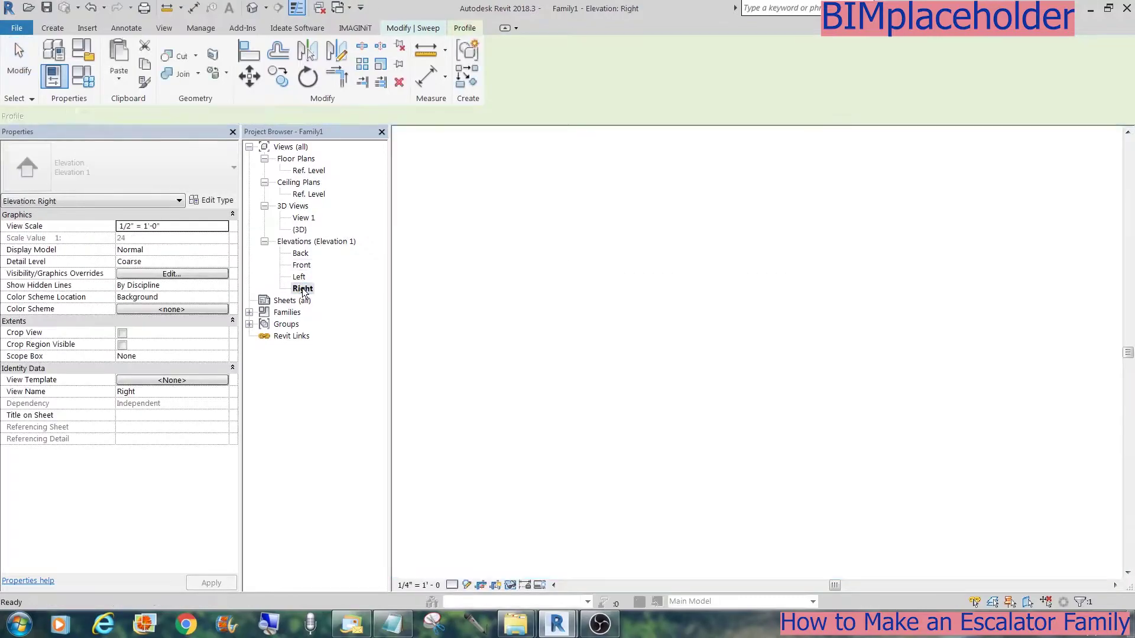
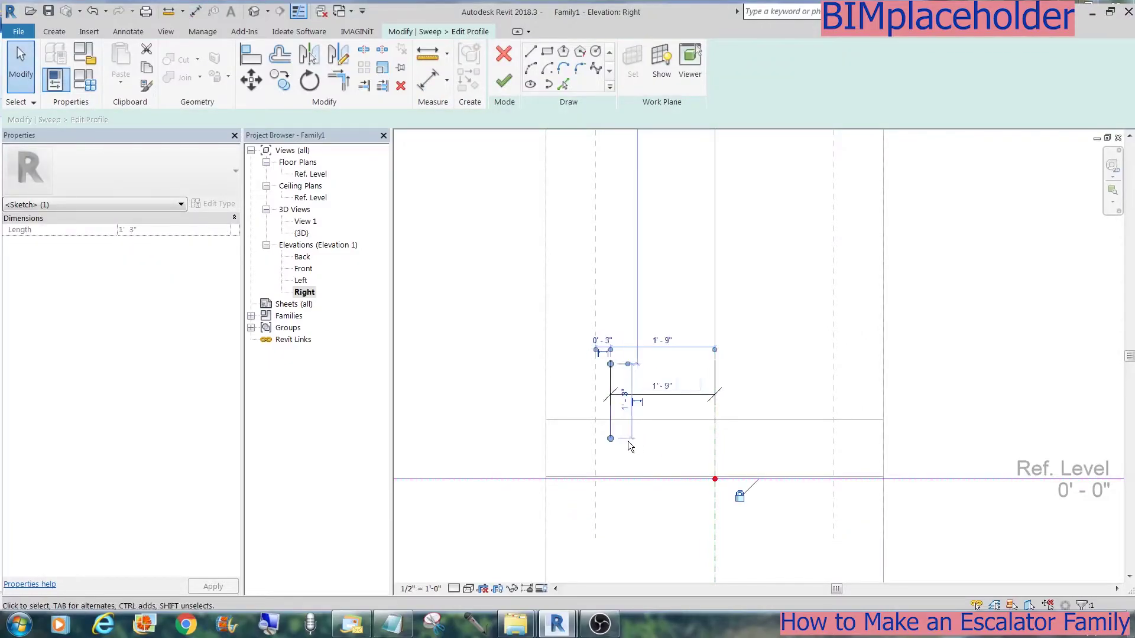
Step: Mirror the profile's vertical side line about the centre reference plane
click(627, 441)
click(612, 432)
key(m)
key(m)
click(716, 519)
click(715, 518)
Step: Dimension the mirrored side line from the centre plane and trim both side lines to corners with the base line
key(d)
key(i)
click(716, 509)
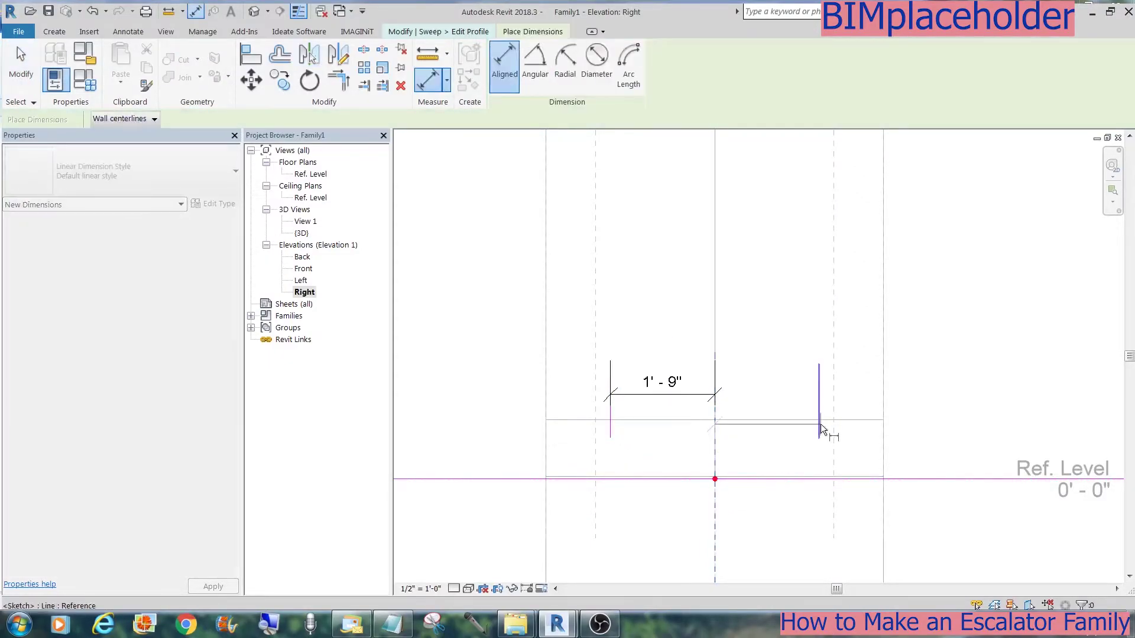
click(792, 396)
key(Escape)
key(Escape)
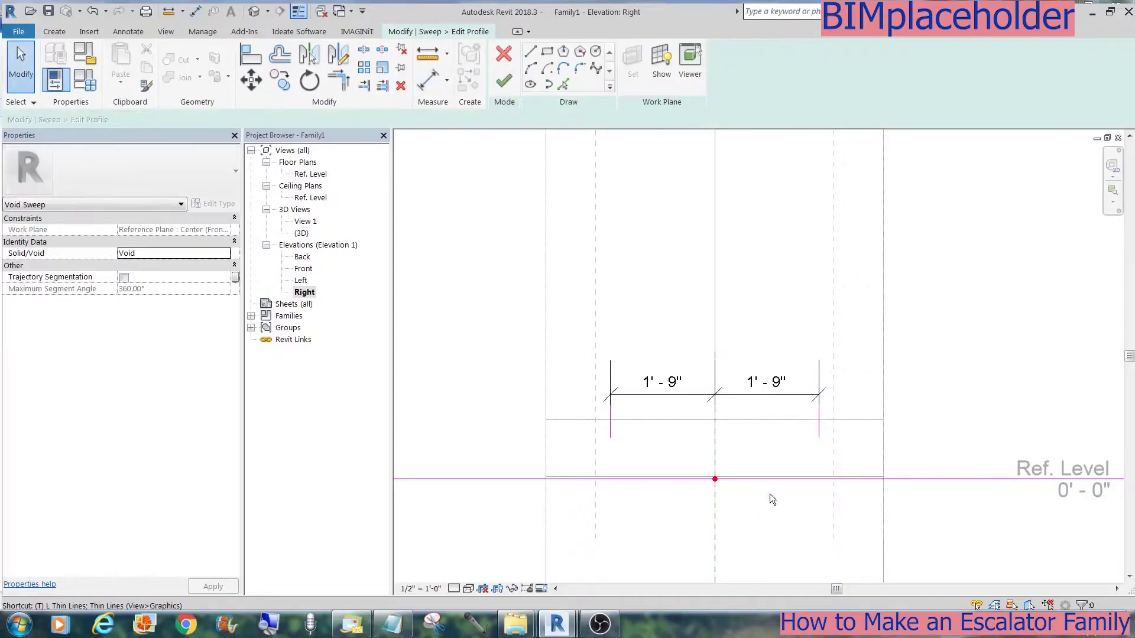
click(647, 482)
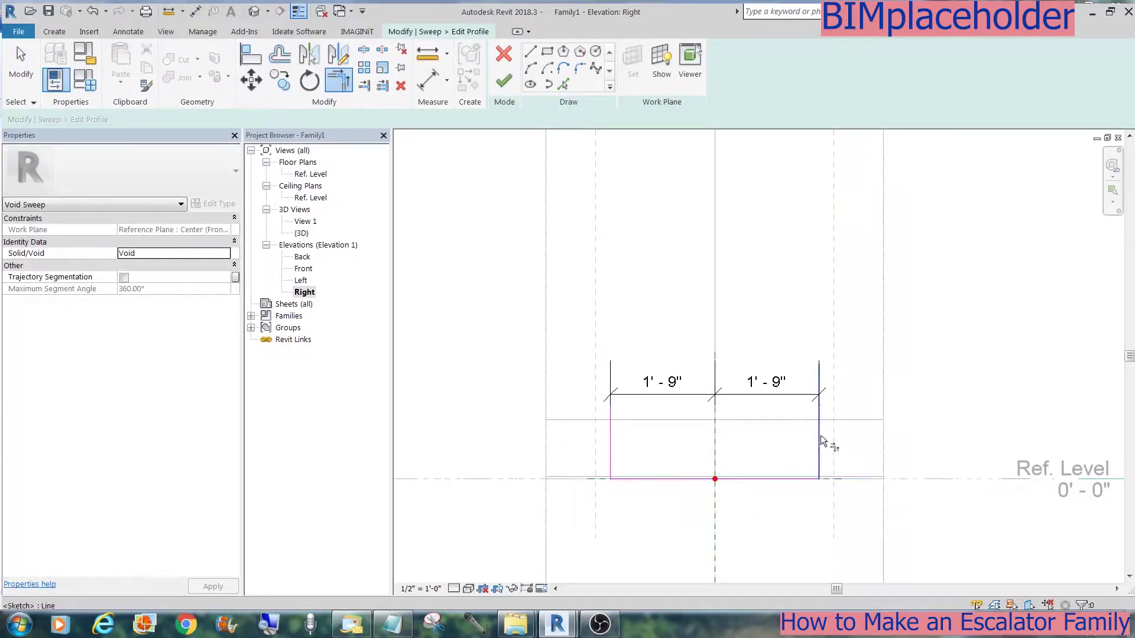
Step: Draw a horizontal reference plane across the escalator width, slightly above the Ref. Level
click(531, 51)
click(54, 31)
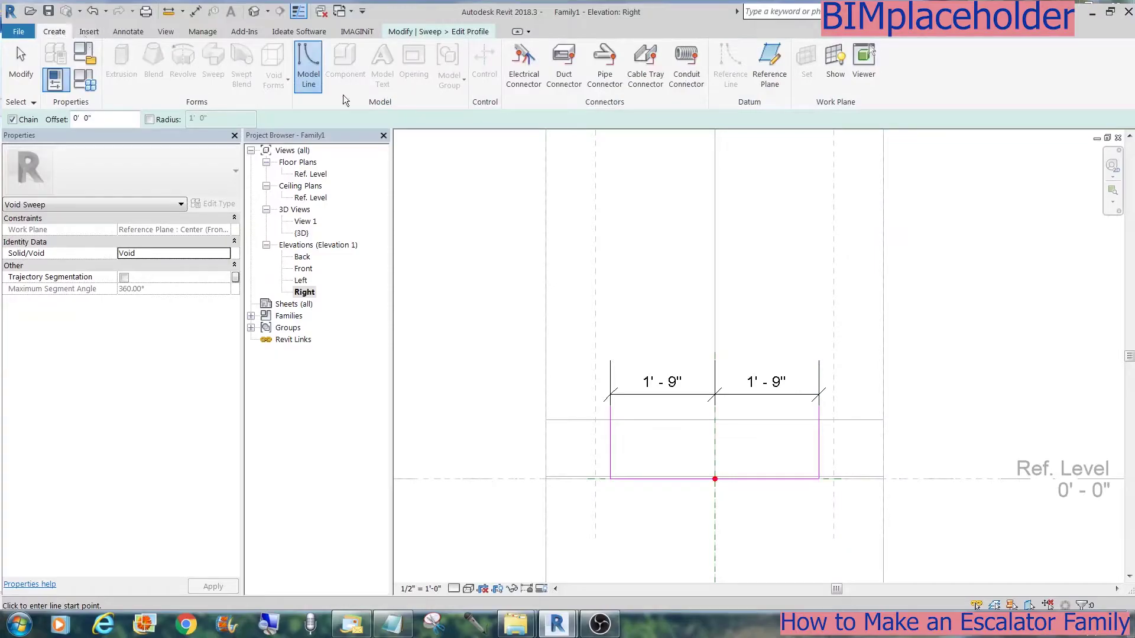
click(767, 65)
click(530, 437)
click(949, 438)
key(Escape)
key(Escape)
Step: Dimension the new reference plane from the Ref. Level and set its height to 8"
key(d)
key(i)
click(919, 479)
key(Escape)
key(Escape)
click(935, 438)
click(909, 465)
text(8)
key(Return)
key(Escape)
Step: Align the upper ends of both profile side lines to the 8" reference plane and lock them
key(a)
key(l)
click(613, 367)
click(758, 422)
Step: Sketch an outward-leaning line about 9" long from the left side line's upper end and dimension its angle
click(531, 52)
click(610, 439)
click(602, 396)
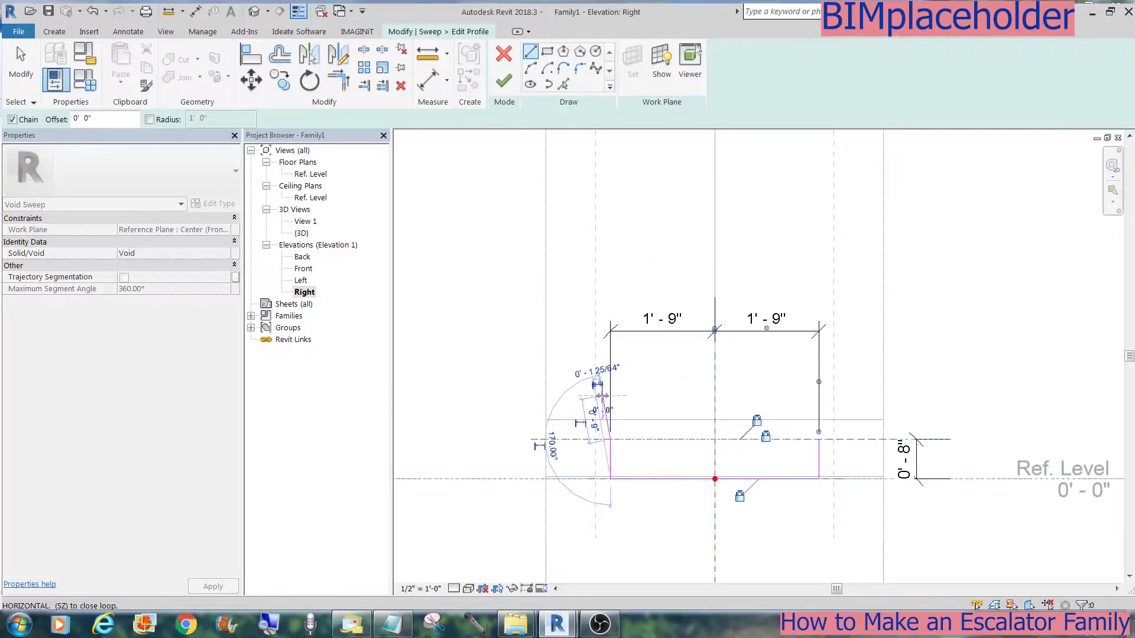
key(d)
key(i)
click(535, 62)
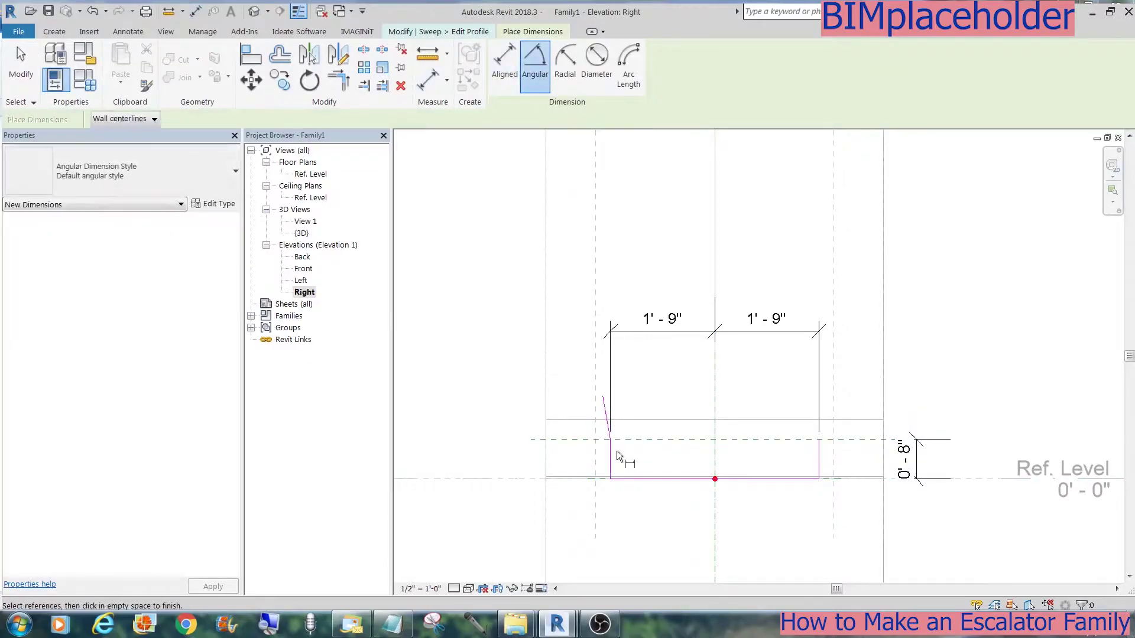
click(604, 387)
key(Escape)
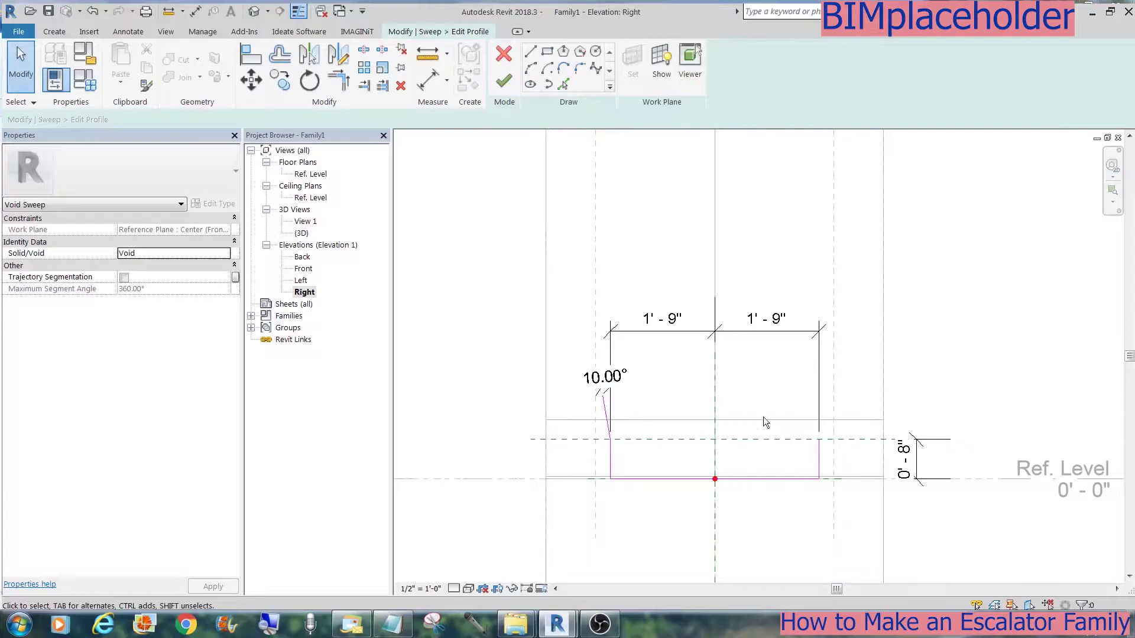
Step: Sketch a matching outward-leaning line about 9" long from the right side line's upper end and dimension its angle
click(530, 52)
click(818, 439)
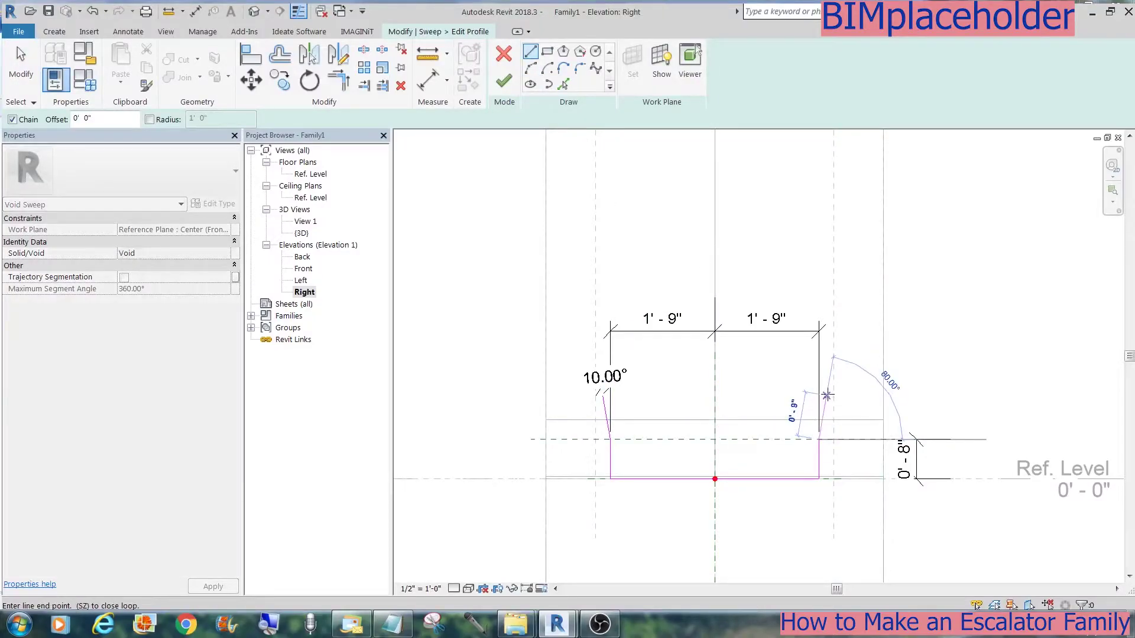
click(827, 395)
click(427, 79)
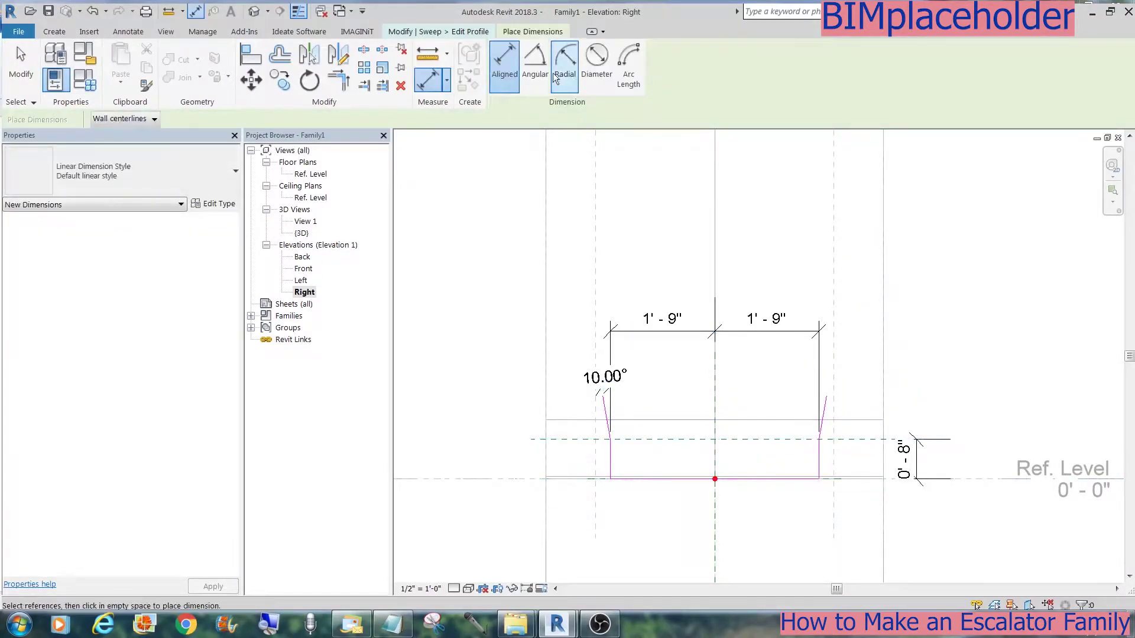
click(535, 65)
click(823, 414)
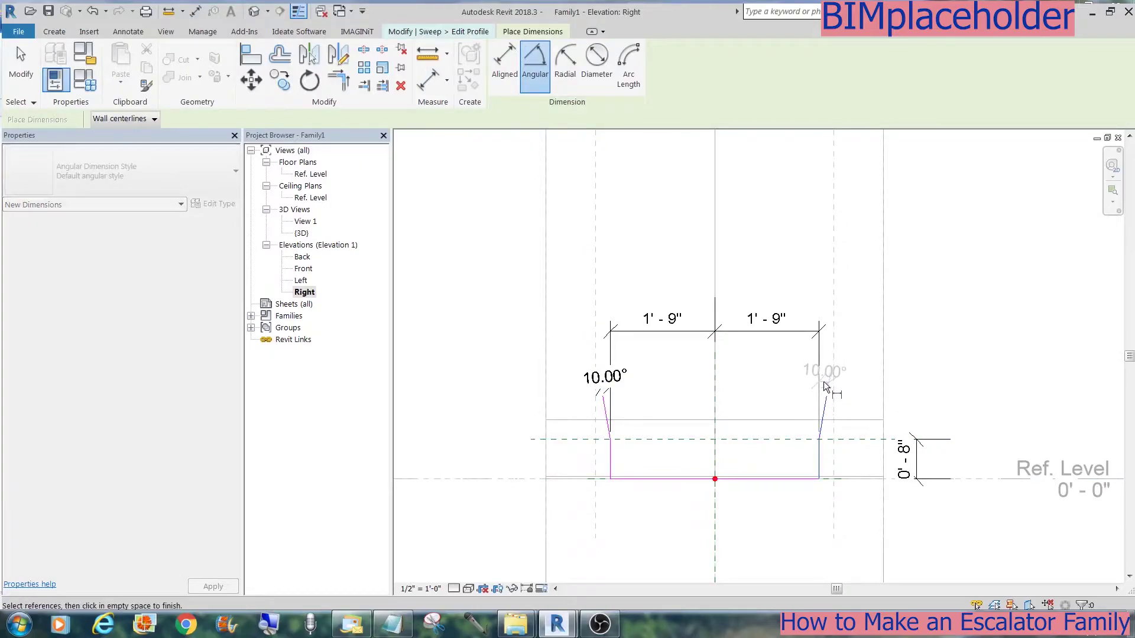
click(825, 387)
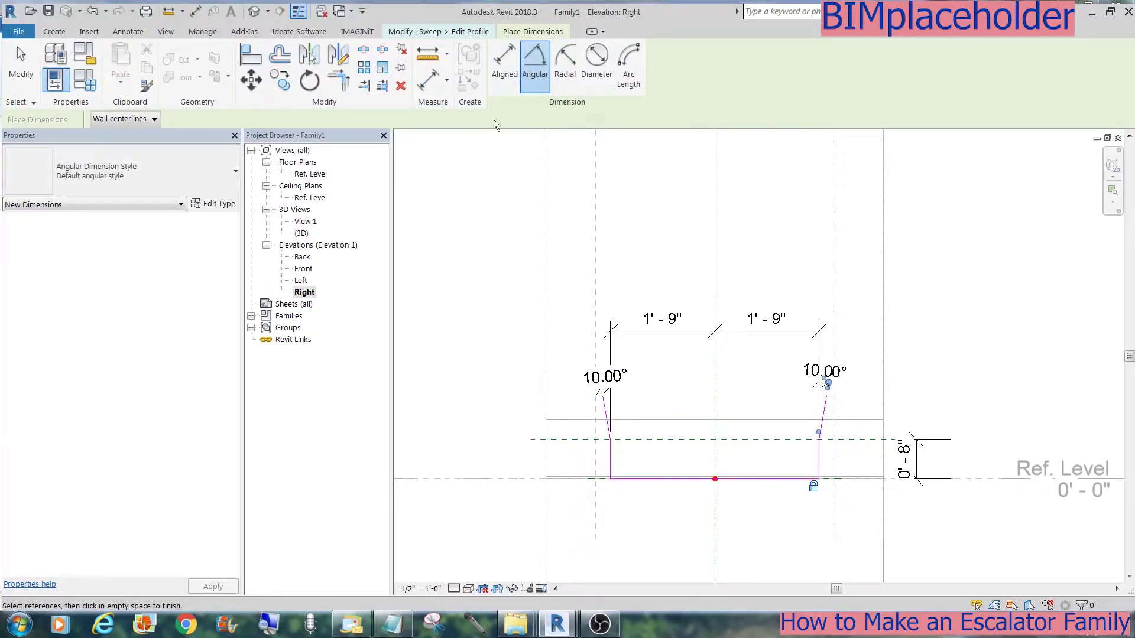
key(Escape)
key(Escape)
Step: Add locked profile lines on the two inner vertical reference planes and trim them to the slanted lines
click(565, 86)
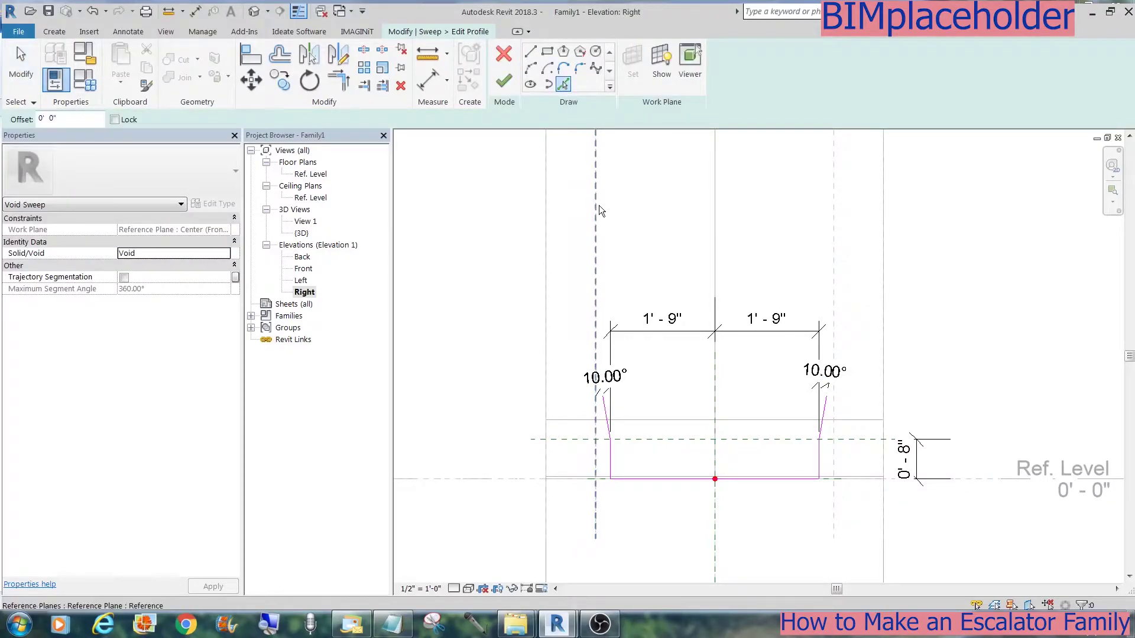
click(598, 205)
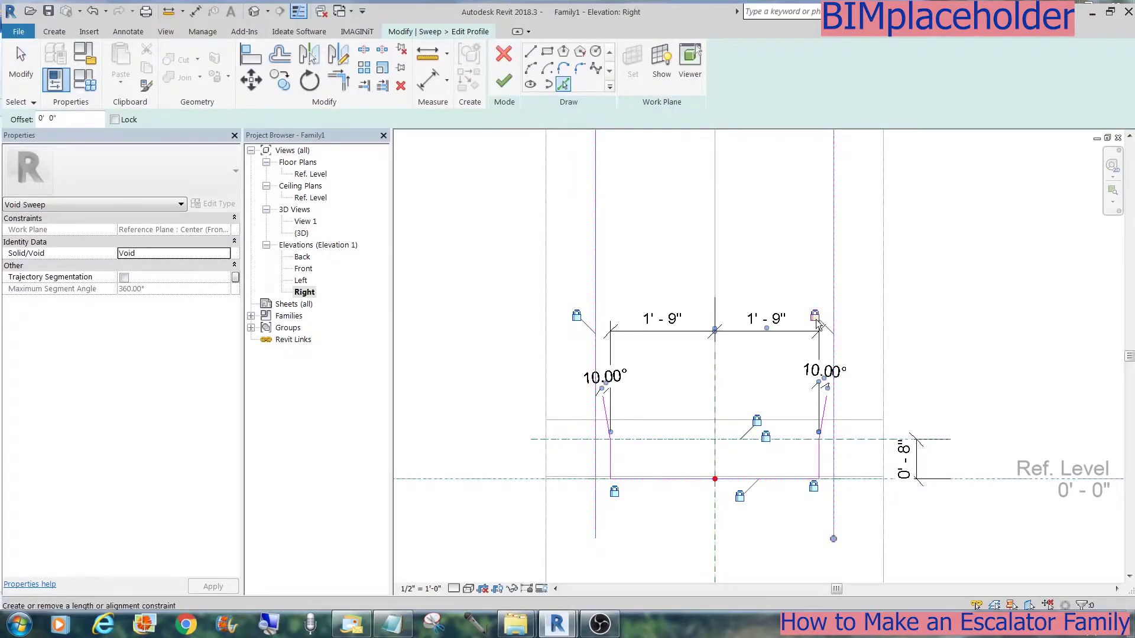
key(t)
key(r)
click(832, 361)
click(608, 366)
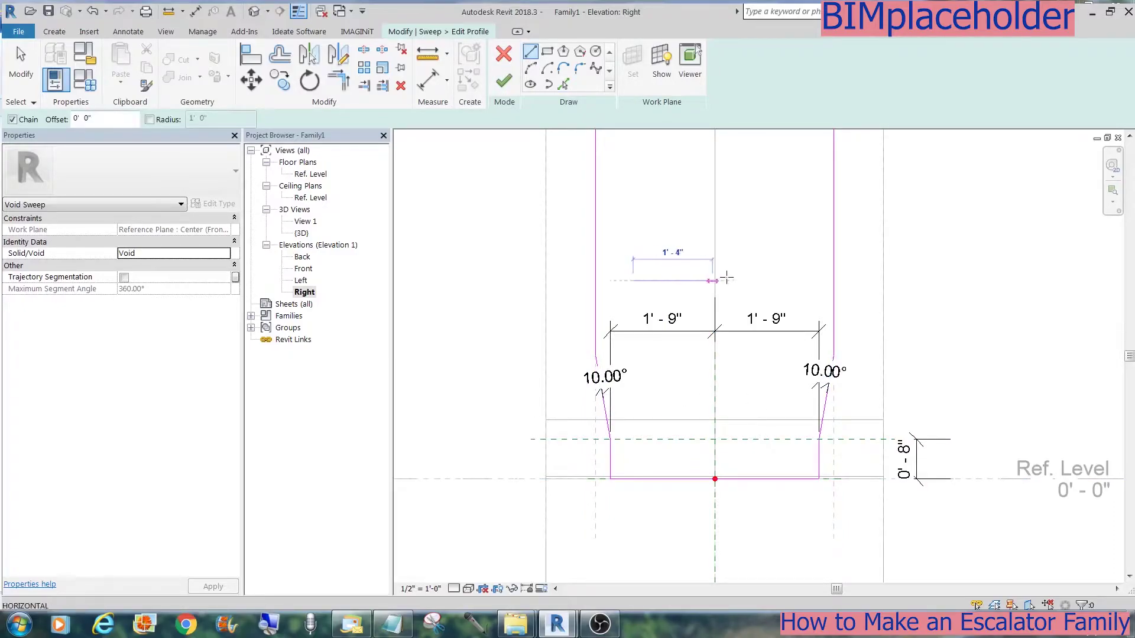
Step: Dimension the horizontal top line from the profile's base line and move it to a height of 3' 6"
key(d)
key(i)
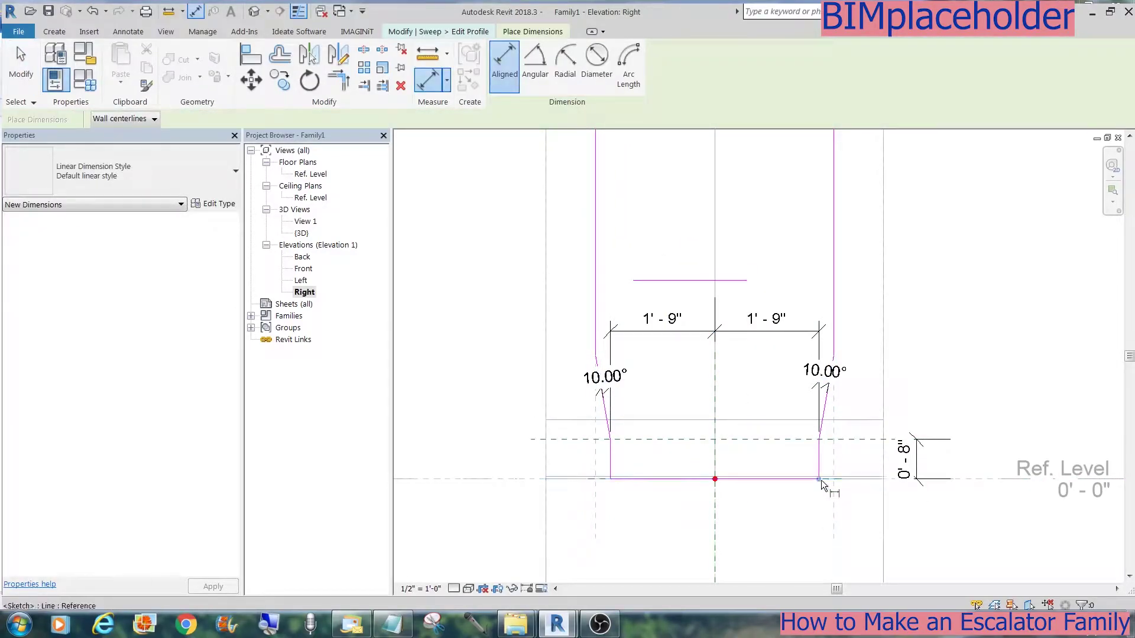
click(821, 480)
click(647, 280)
click(529, 378)
key(Escape)
key(Escape)
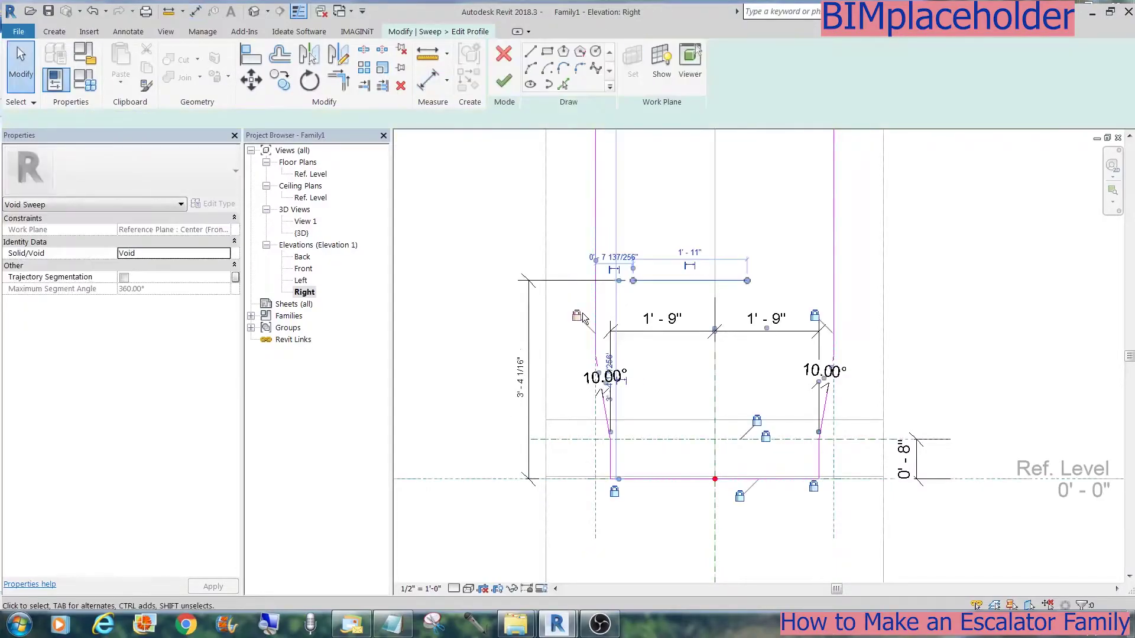
key(Escape)
click(646, 280)
drag(664, 282, 666, 271)
key(Escape)
Step: Trim the top line and the two upper vertical lines to corners to close the profile
key(t)
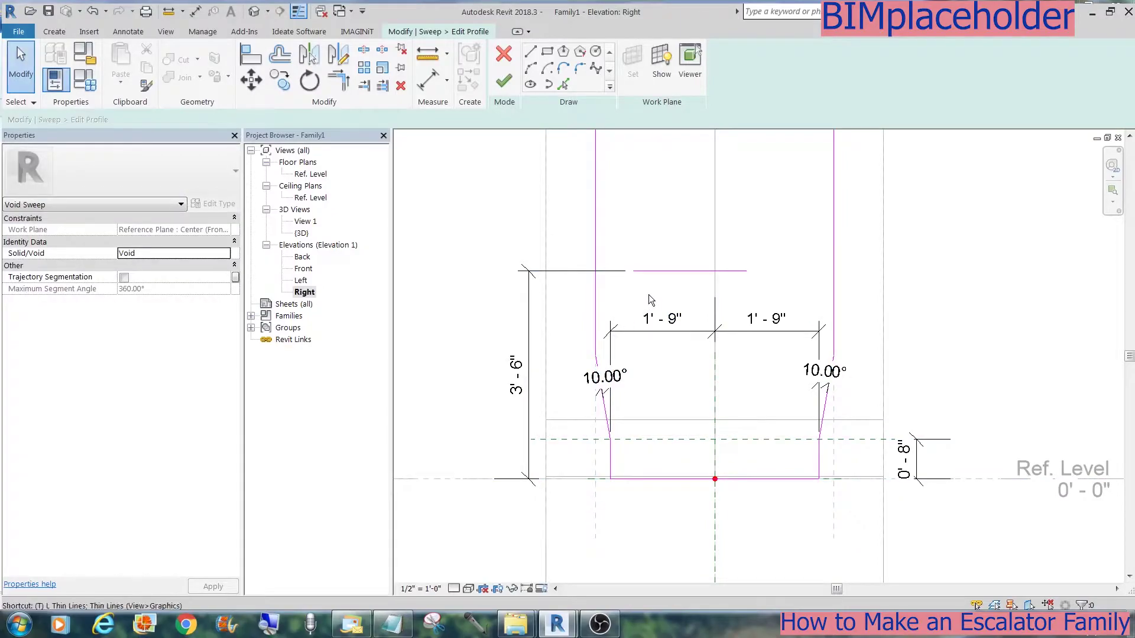
key(r)
click(595, 299)
click(658, 271)
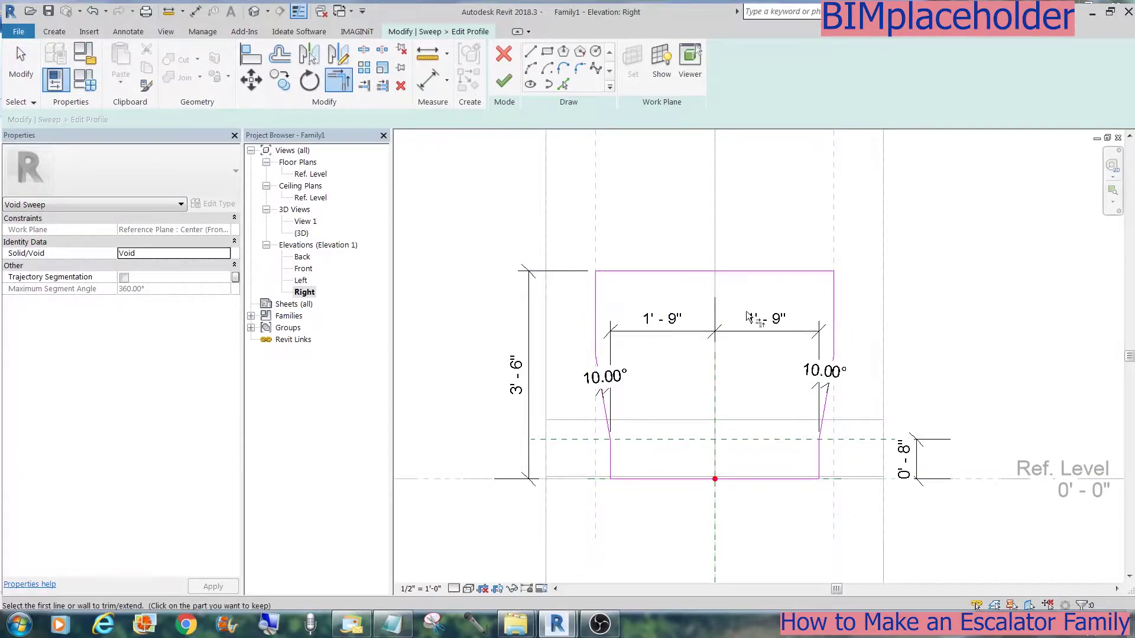
Step: Finish the profile sketch and the void sweep, and check the cut escalator body in the 3D view
key(Escape)
click(757, 331)
click(671, 329)
click(824, 374)
click(521, 393)
click(670, 370)
click(504, 83)
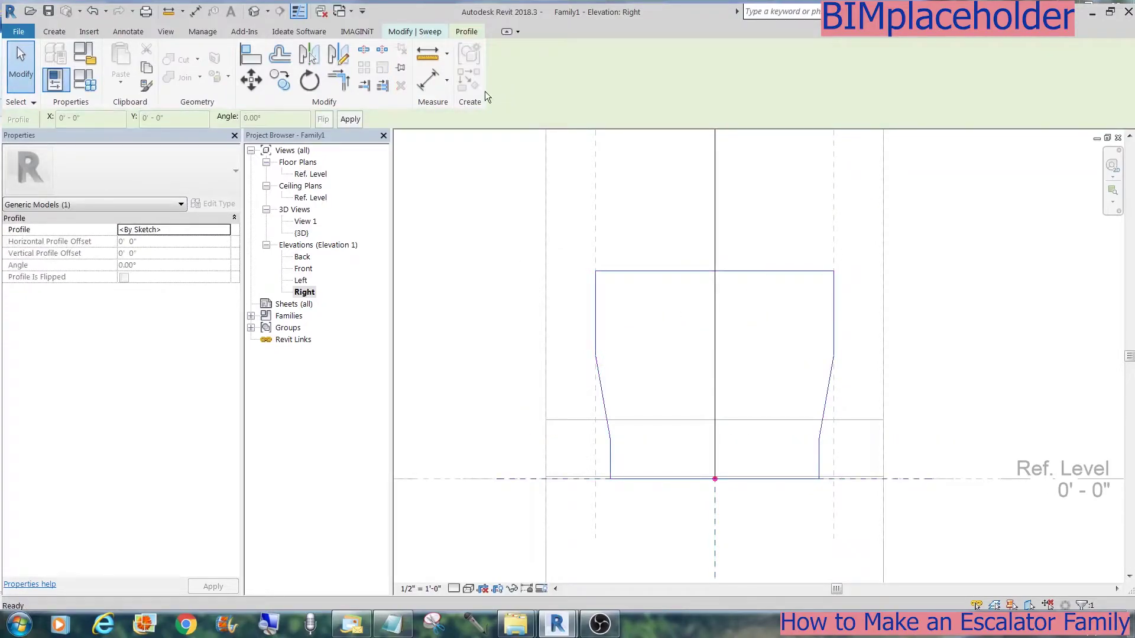
click(504, 83)
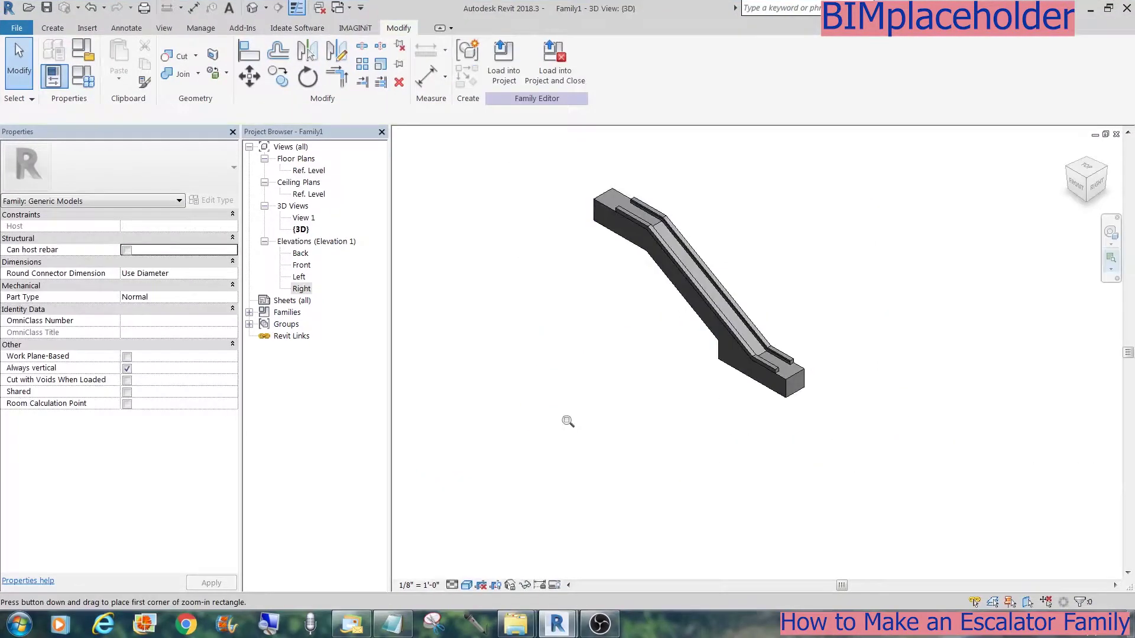
drag(587, 408, 861, 160)
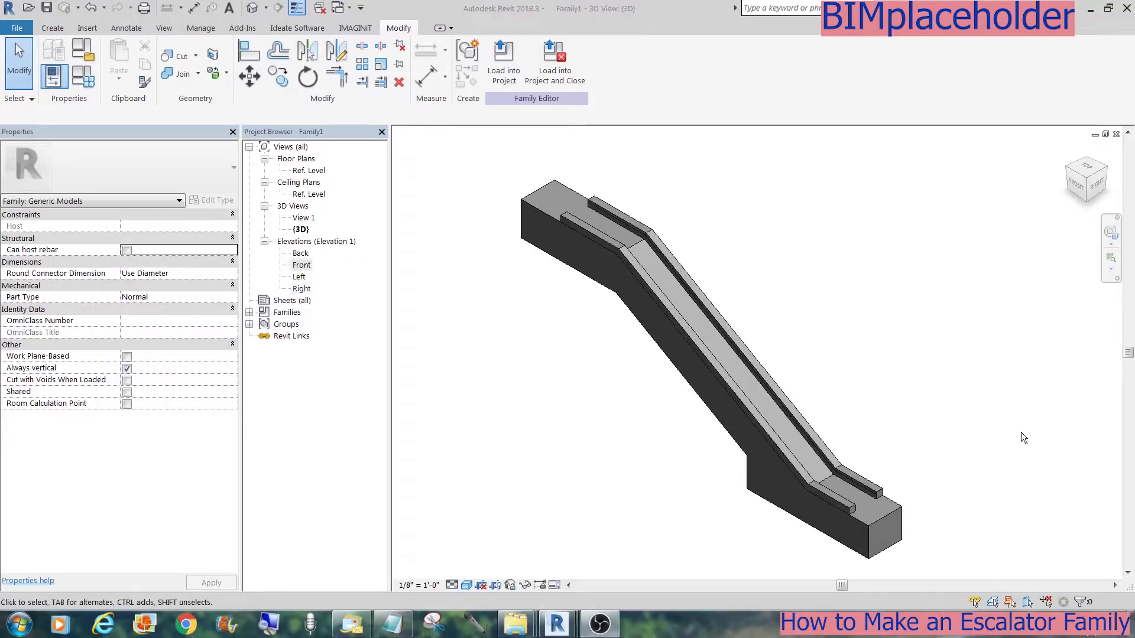
Step: In the Ref. Level floor plan, dimension the distance between the upper edge's outer and inner horizontal reference planes
double_click(310, 171)
scroll(1004, 361, down, 1)
middle_drag(1004, 361, 855, 361)
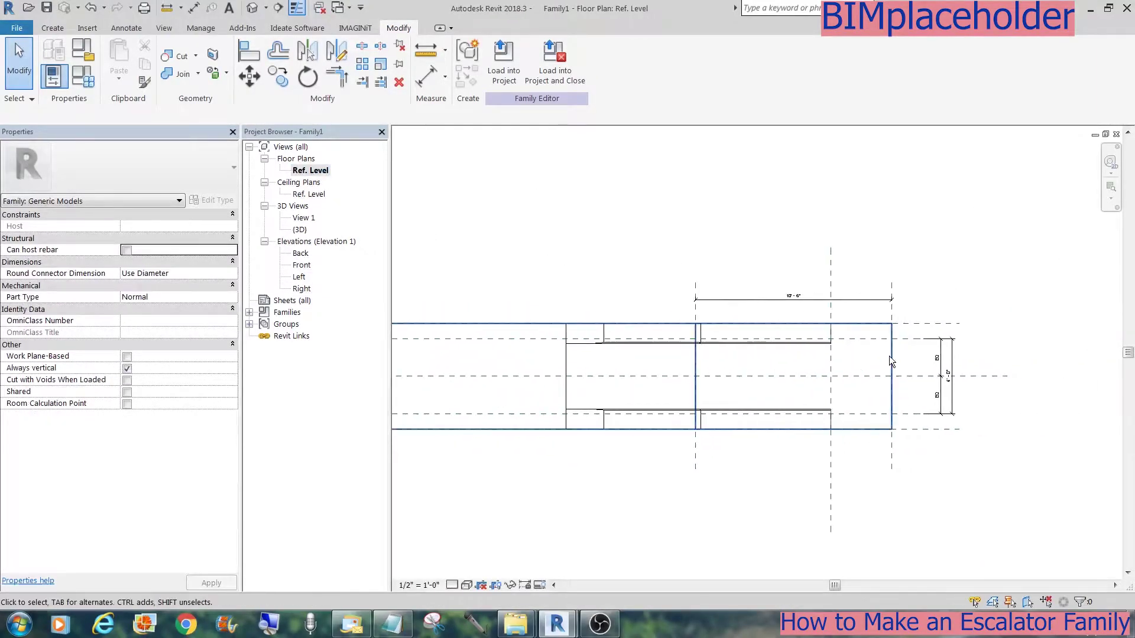
scroll(870, 392, up, 3)
key(d)
key(i)
click(813, 201)
click(815, 244)
click(813, 231)
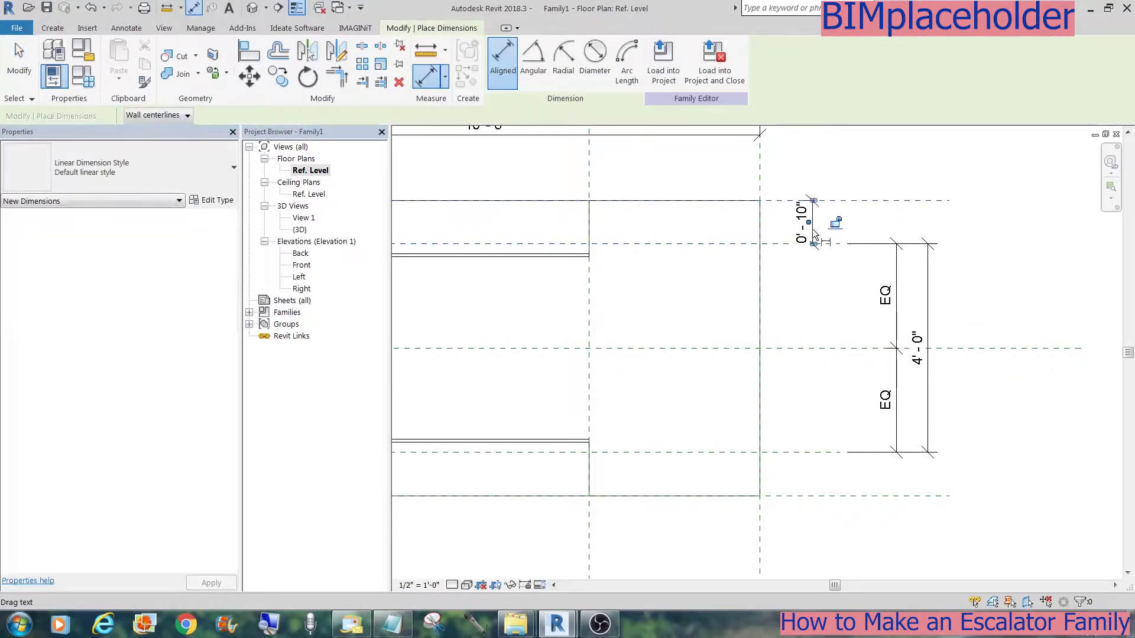
key(Escape)
key(Escape)
Step: Copy the upper outer reference plane about 5" inward and name the copy CL Handrail Right
click(598, 200)
key(m)
key(v)
click(781, 202)
click(781, 223)
key(Escape)
click(900, 223)
click(906, 232)
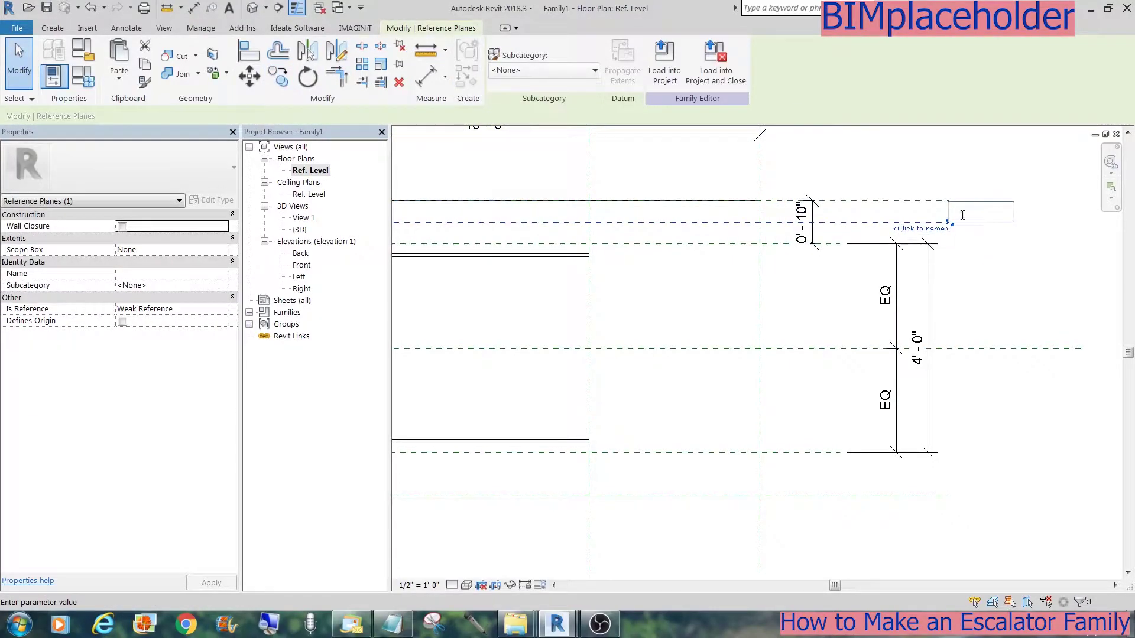
text(C)
text(L Handrail Right)
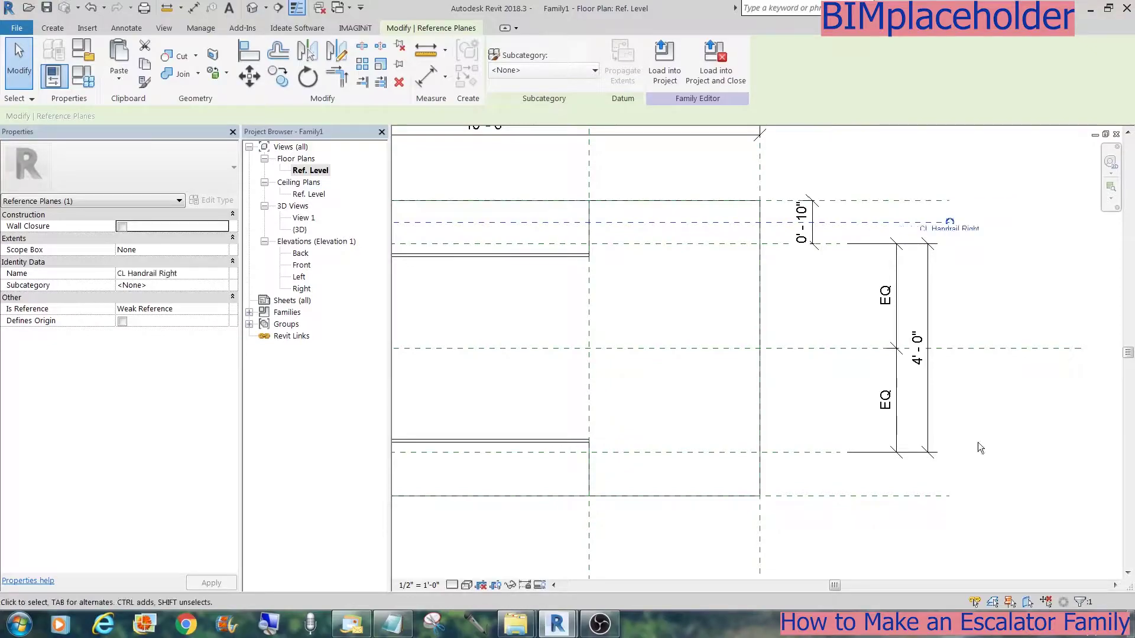
click(920, 503)
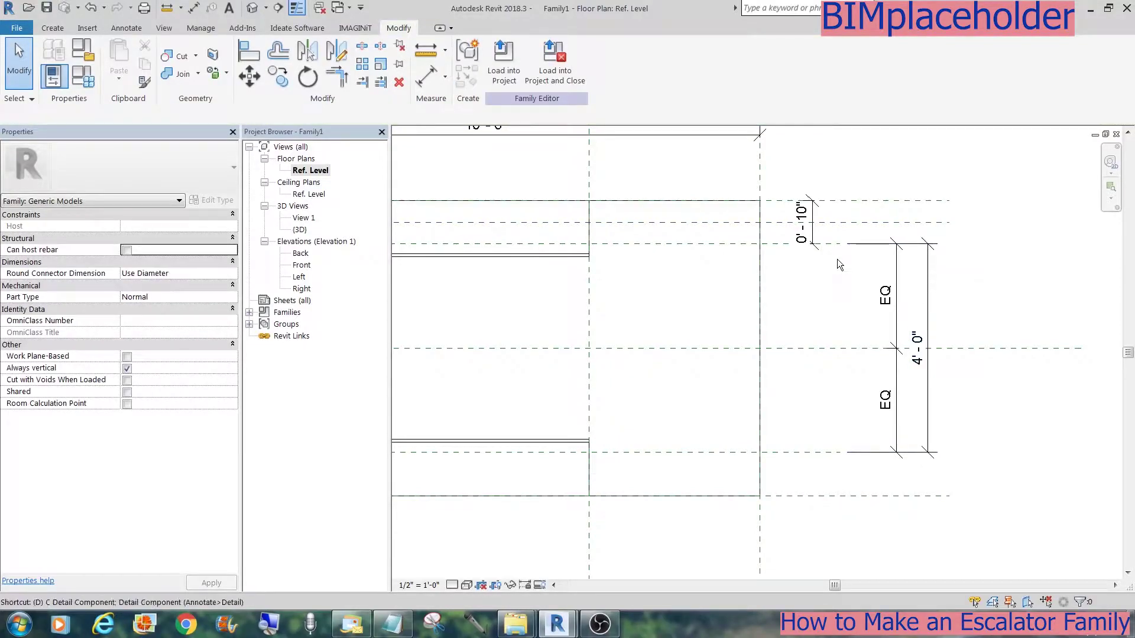
Step: Constrain CL Handrail Right midway between its neighbouring planes with an equal dimension, and delete the overall 10" dimension
key(d)
key(i)
click(776, 224)
click(775, 201)
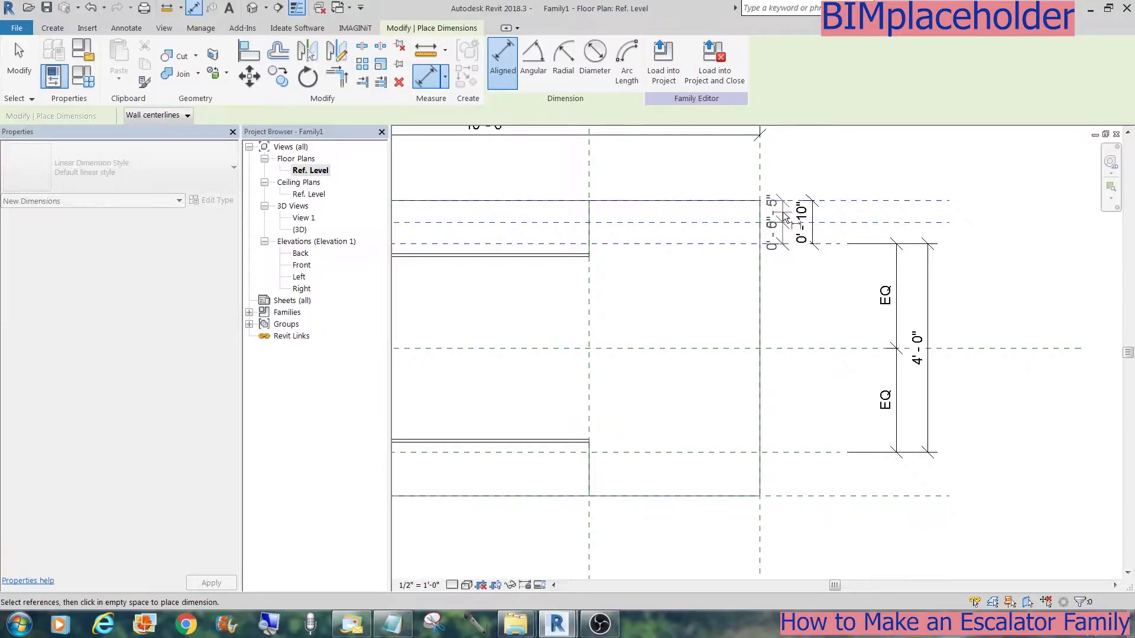
click(784, 214)
click(834, 223)
key(Escape)
key(Escape)
right_click(802, 216)
click(828, 333)
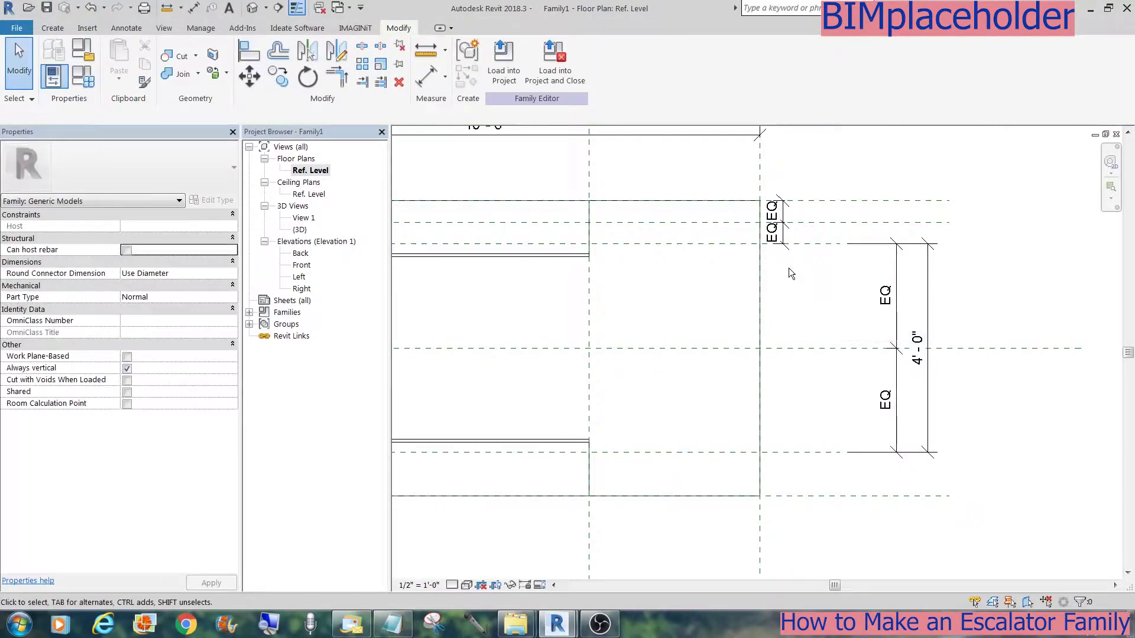
Step: Mirror the CL Handrail Right reference plane about the Center (Front/Back) plane
click(812, 224)
click(772, 354)
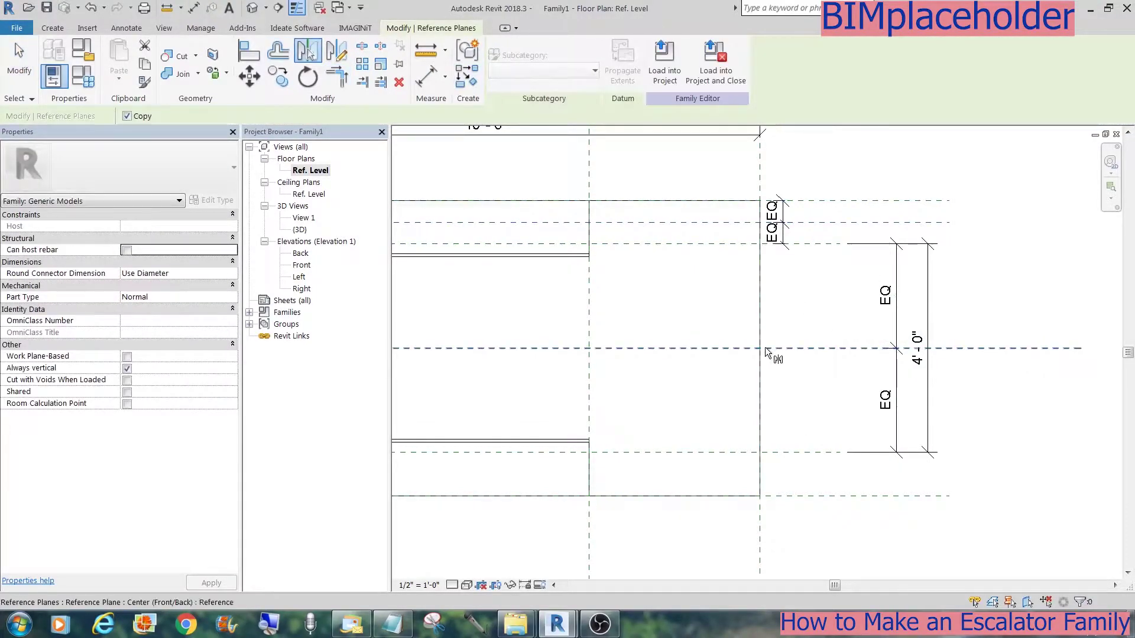
click(836, 474)
Step: Constrain the mirrored handrail plane midway between its neighbouring planes with an equal dimension and open its name for editing
key(d)
key(i)
click(786, 494)
click(783, 485)
click(731, 475)
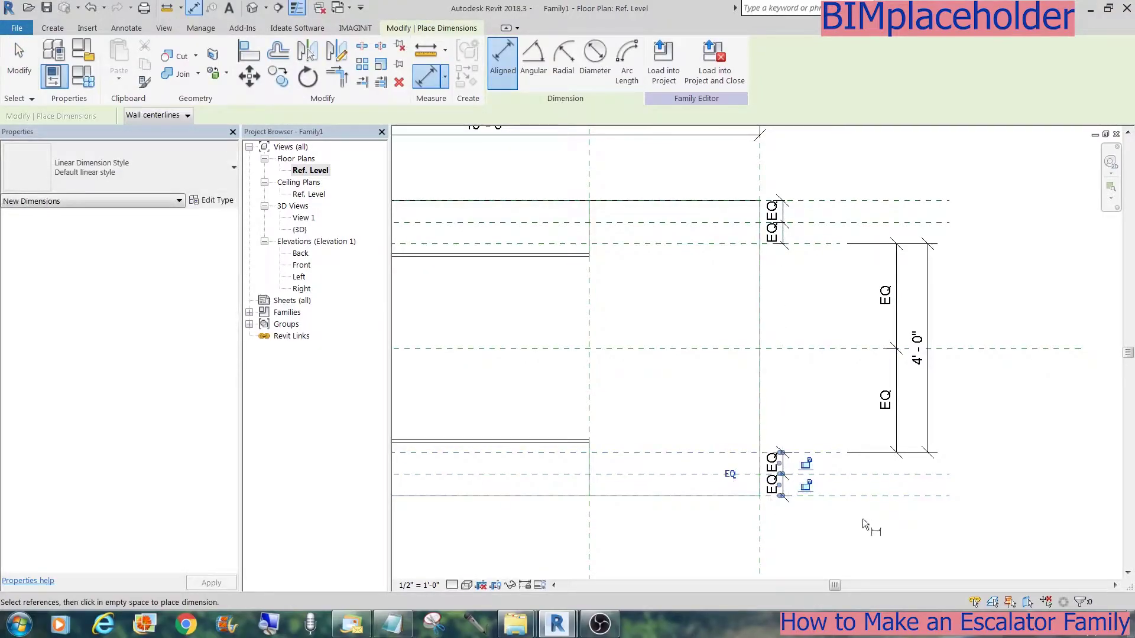
key(Escape)
click(937, 474)
click(935, 484)
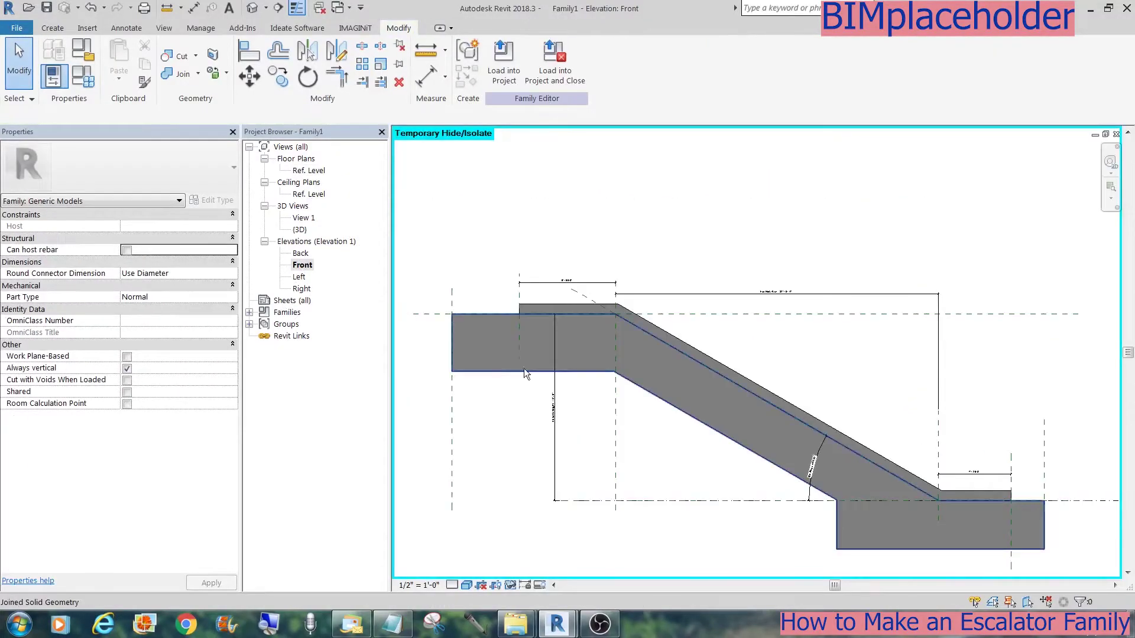
Step: Start a solid extrusion and pick the sloped, lower landing and upper landing top edges of the upper body as sketch lines
click(53, 28)
click(119, 59)
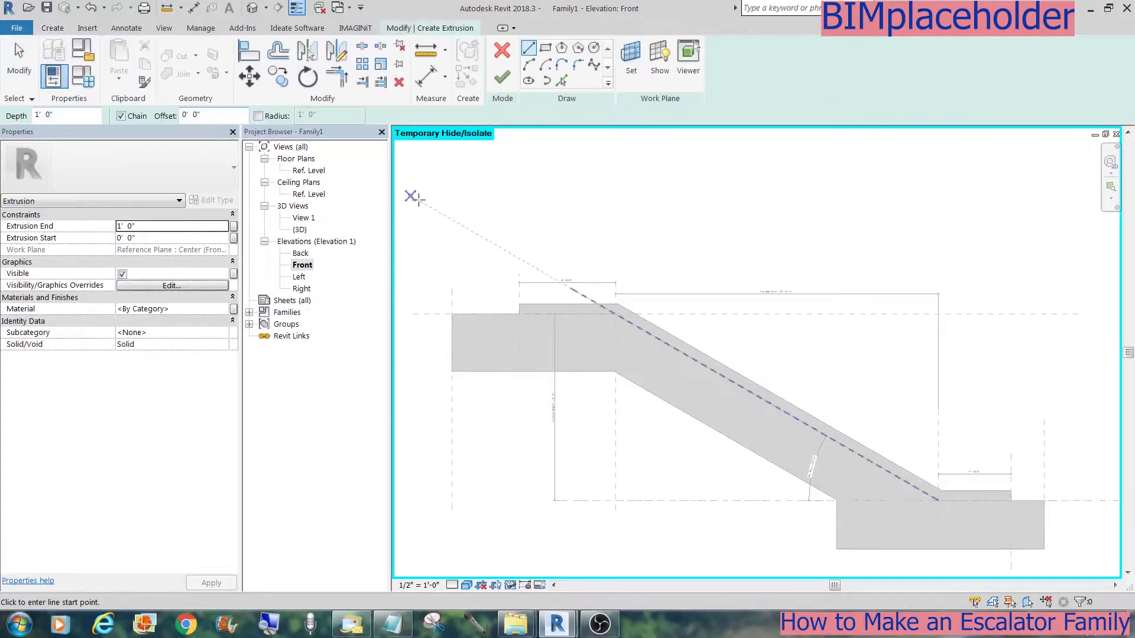
click(562, 84)
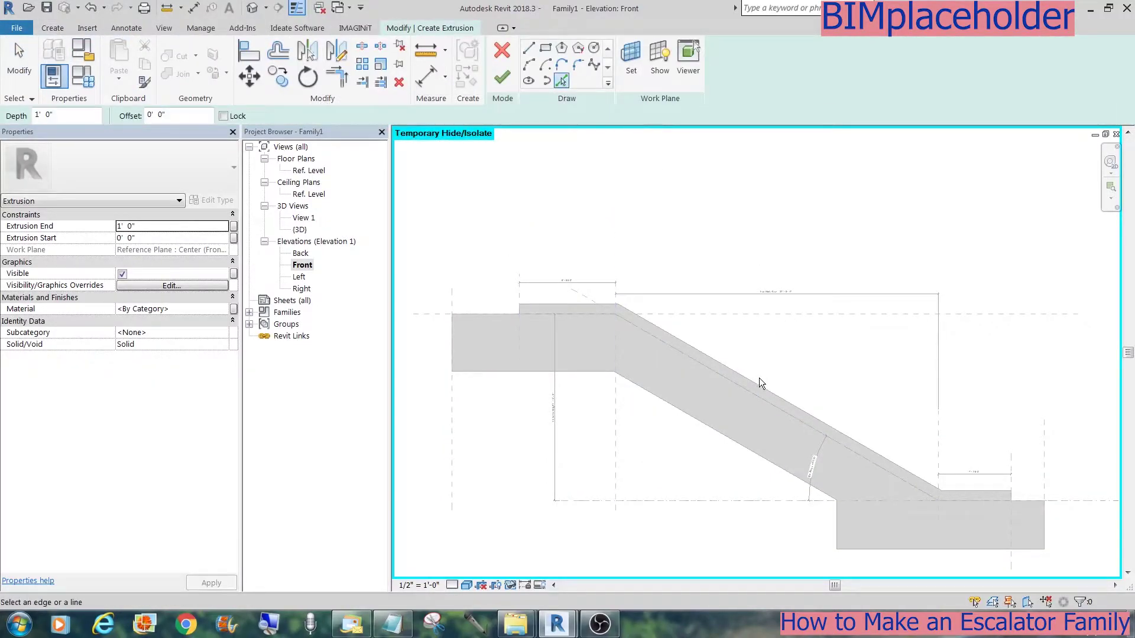
click(757, 380)
click(964, 488)
click(580, 306)
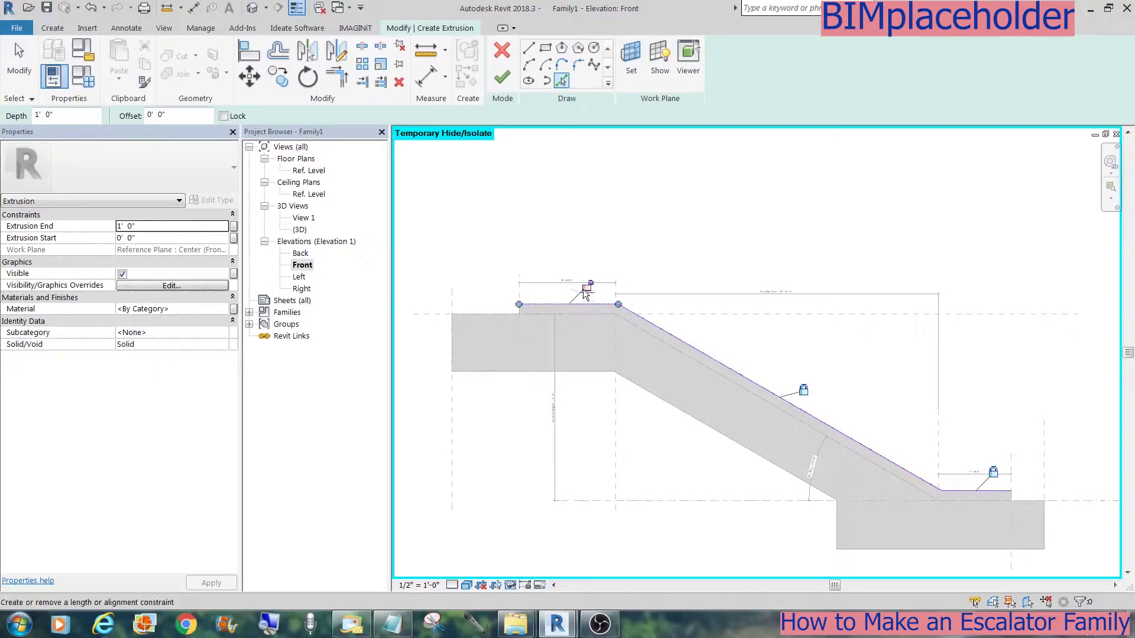
Step: Copy the upper landing's sketch line straight up by about 2' 3 5/8"
key(z)
key(r)
drag(431, 353, 702, 233)
key(Escape)
key(Escape)
click(727, 380)
click(278, 79)
click(663, 369)
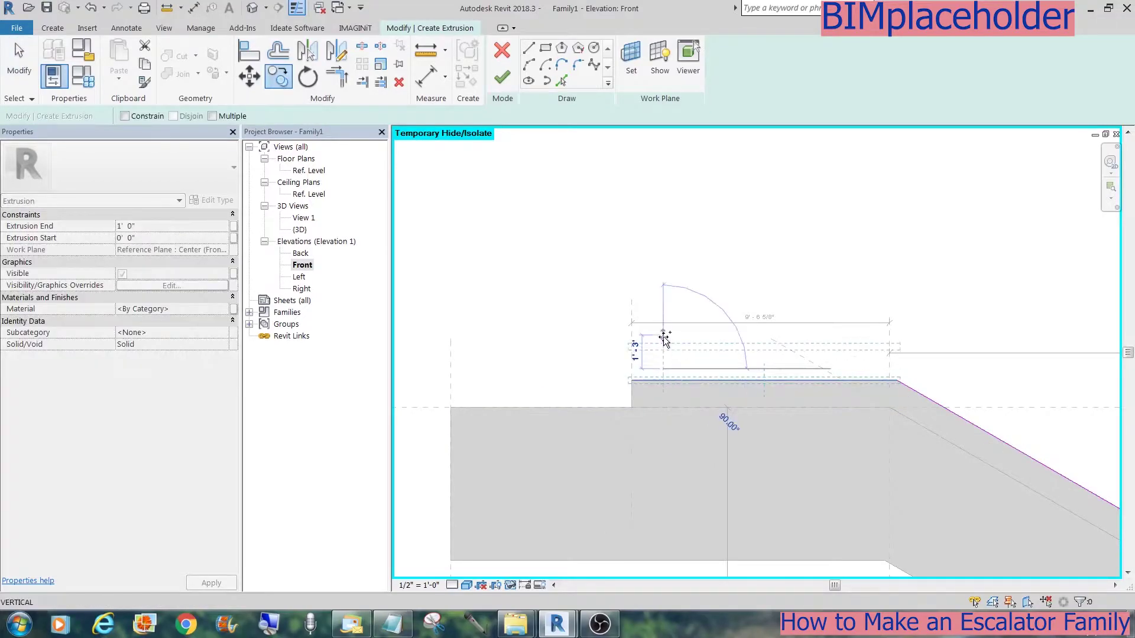
click(663, 305)
Step: Dimension the height of the copied line above the upper floor reference plane
key(d)
key(i)
click(578, 325)
key(Escape)
key(Escape)
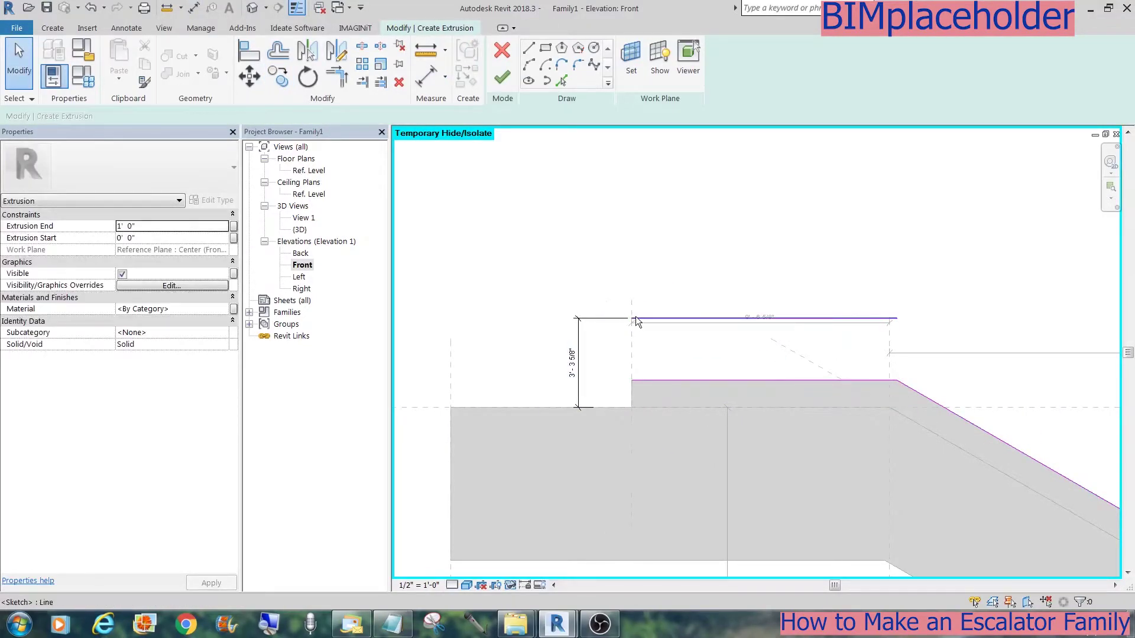
Step: Offset the copied line downward by 1' 4" twice to create two helper lines at the upper landing
text(of)
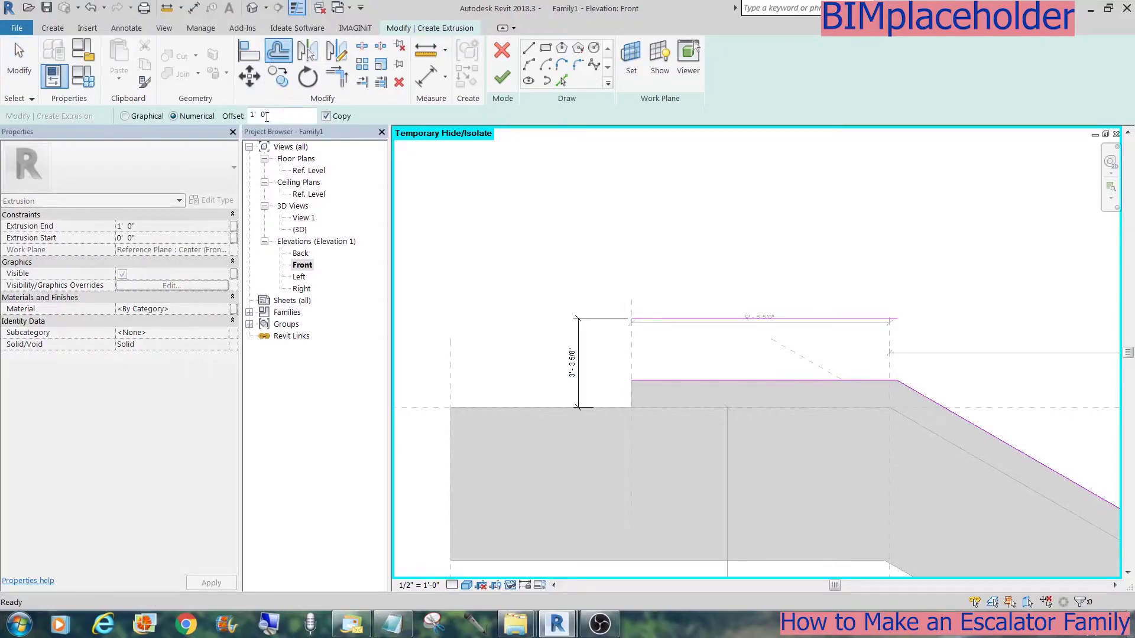
text(4)
click(650, 325)
click(653, 355)
Step: Draw a tangent half-circle arc from the outer end of the copied line to the lowest helper line, and delete that helper line
click(561, 63)
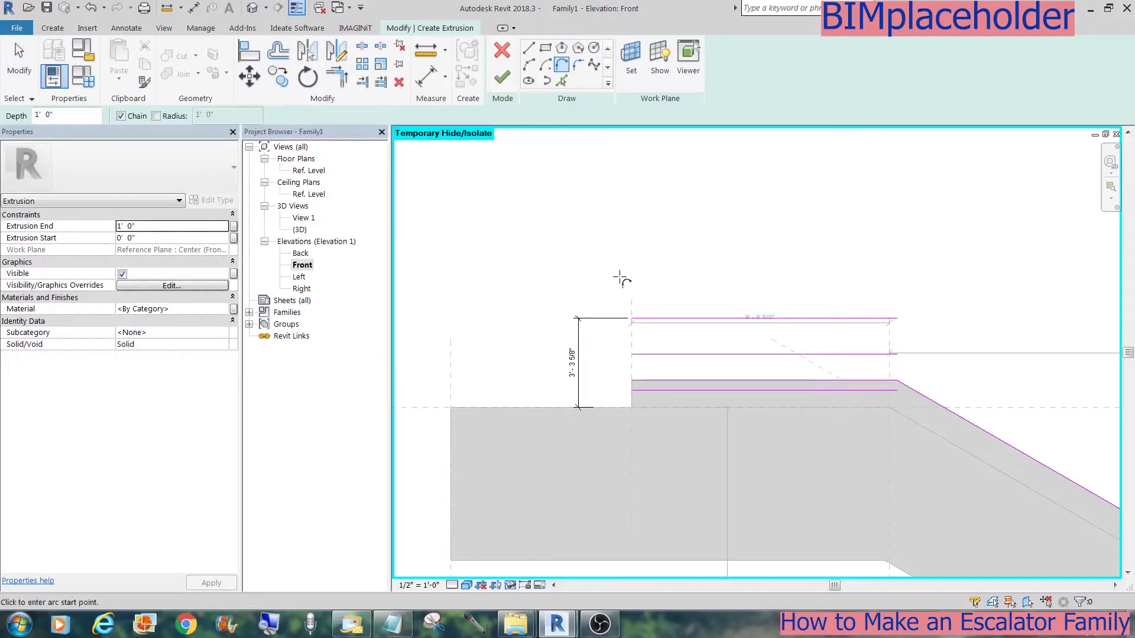
click(631, 319)
click(631, 390)
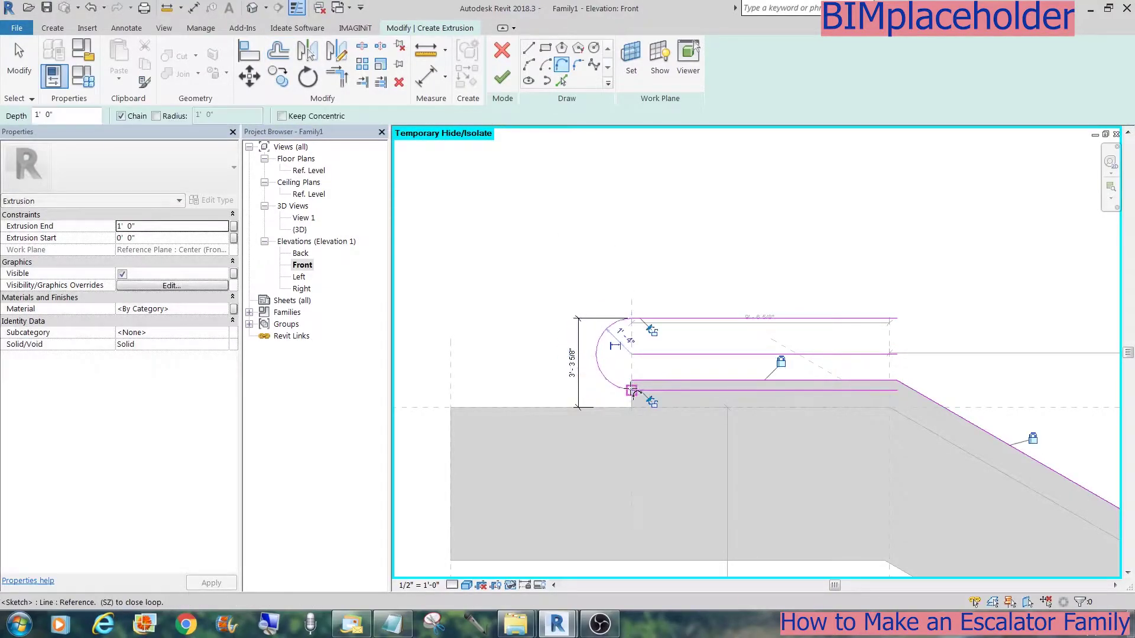
key(Escape)
key(Escape)
click(649, 390)
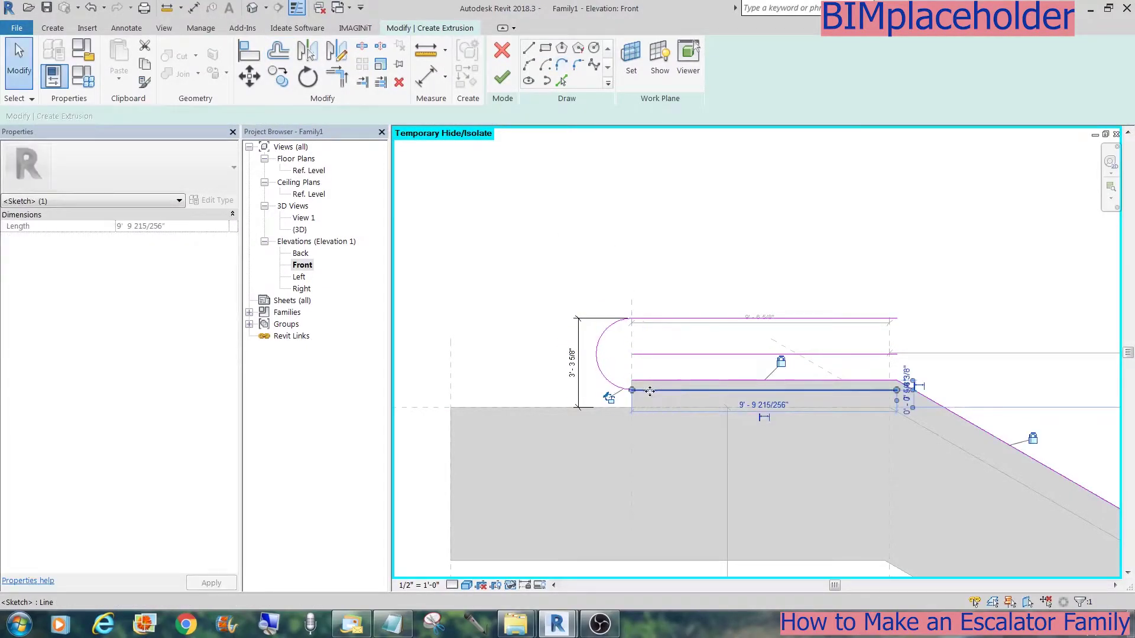
key(Delete)
Step: Add a sketch line on the upper end's vertical reference plane, trim it to the base line and arc, and delete the middle helper line
key(p)
key(k)
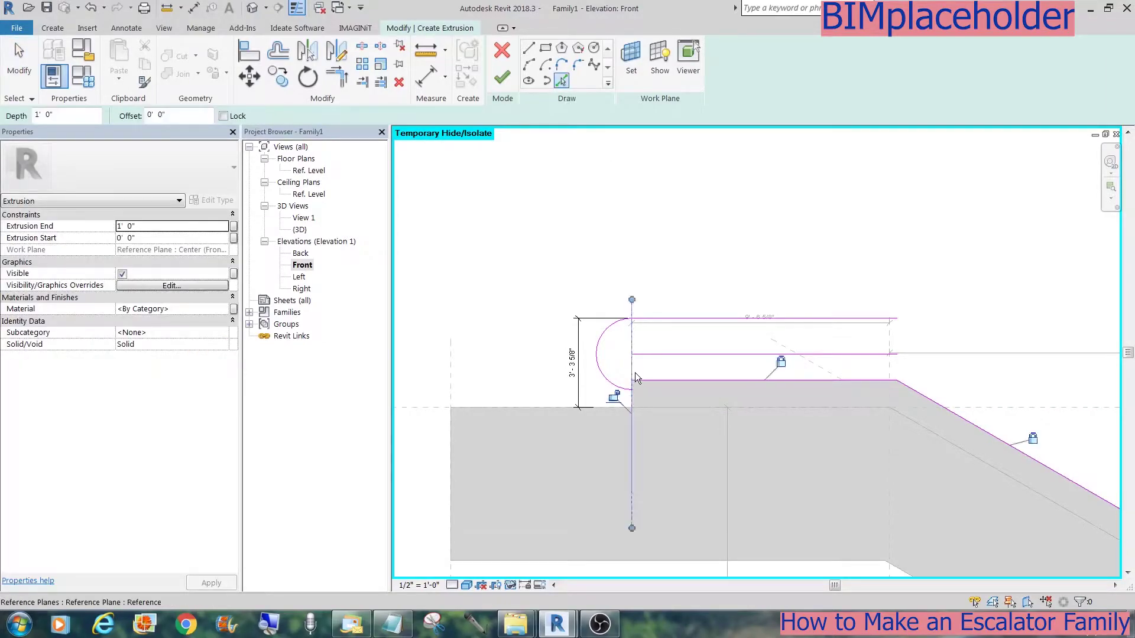
key(r)
click(639, 382)
click(632, 387)
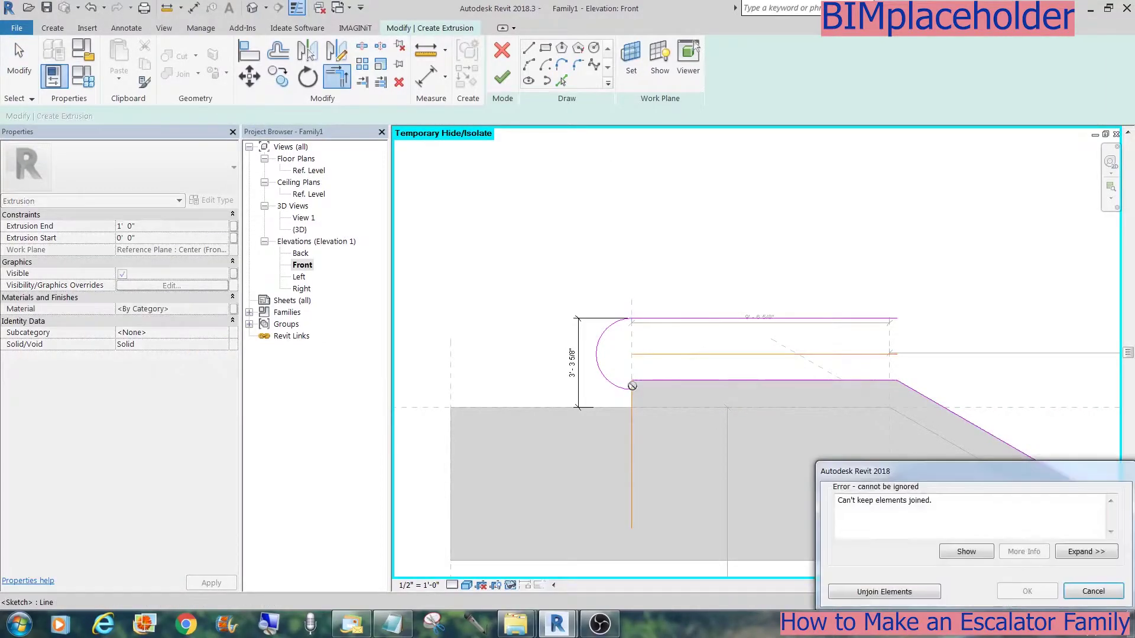
click(869, 591)
click(631, 394)
click(620, 385)
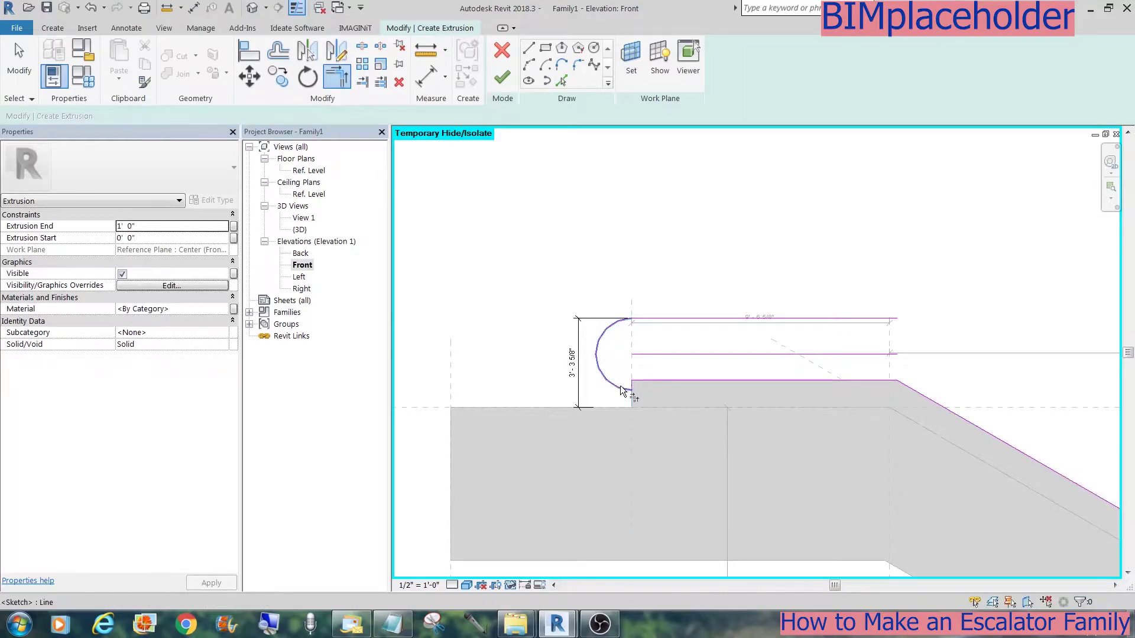
key(Escape)
click(690, 353)
key(Delete)
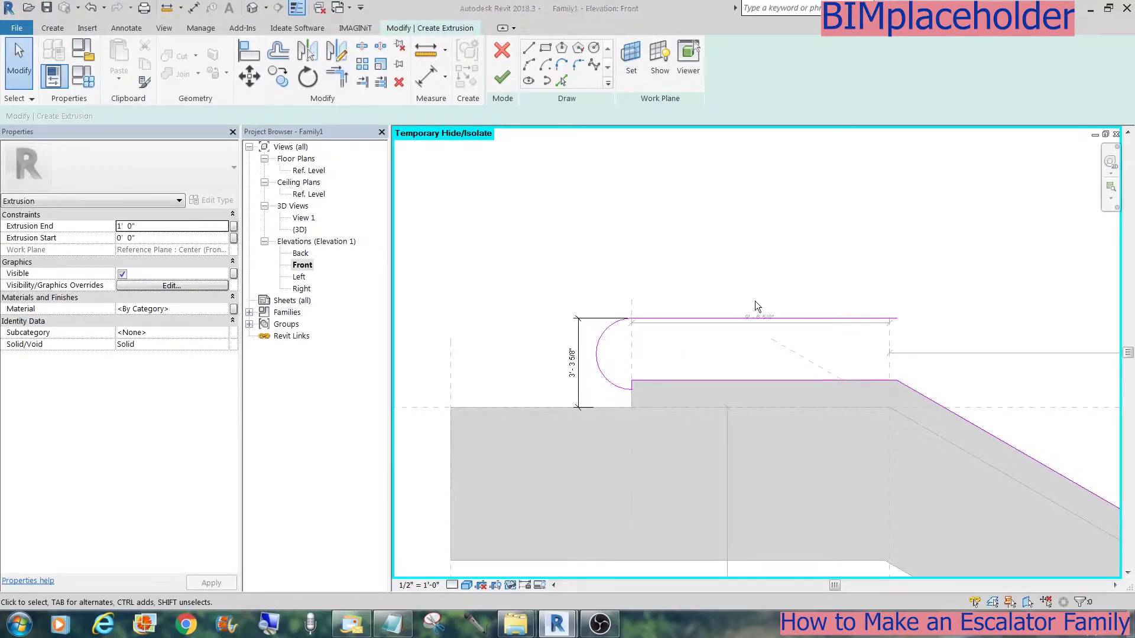
Step: Measure the gap between the upper landing's two horizontal sketch lines and offset the sloped line upward by 2' 3 5/8"
click(426, 50)
click(753, 380)
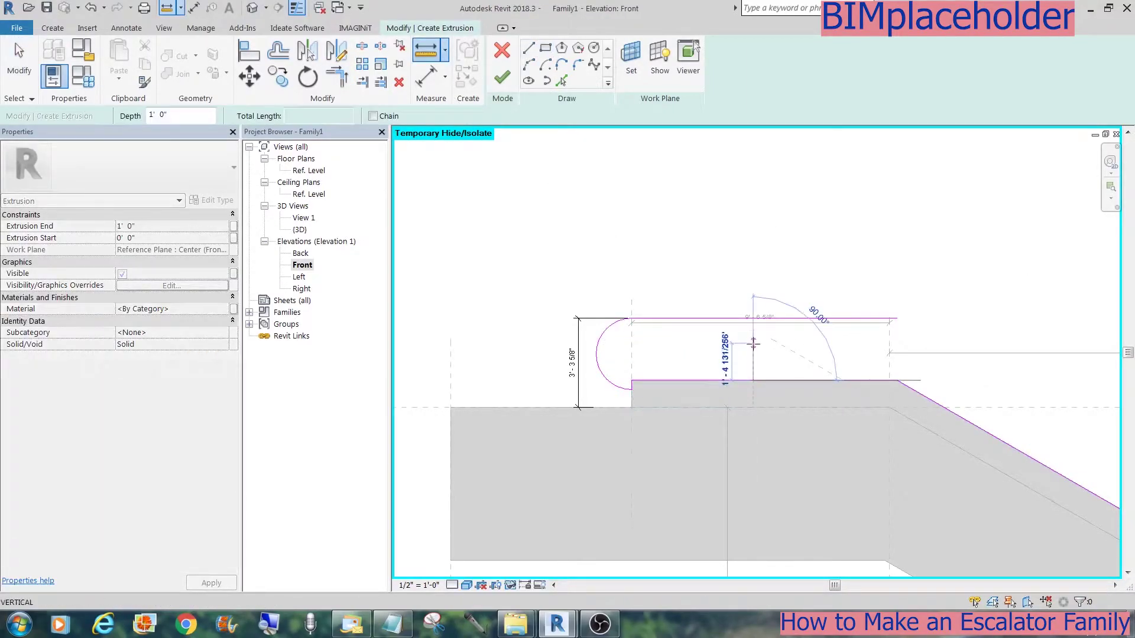
click(753, 319)
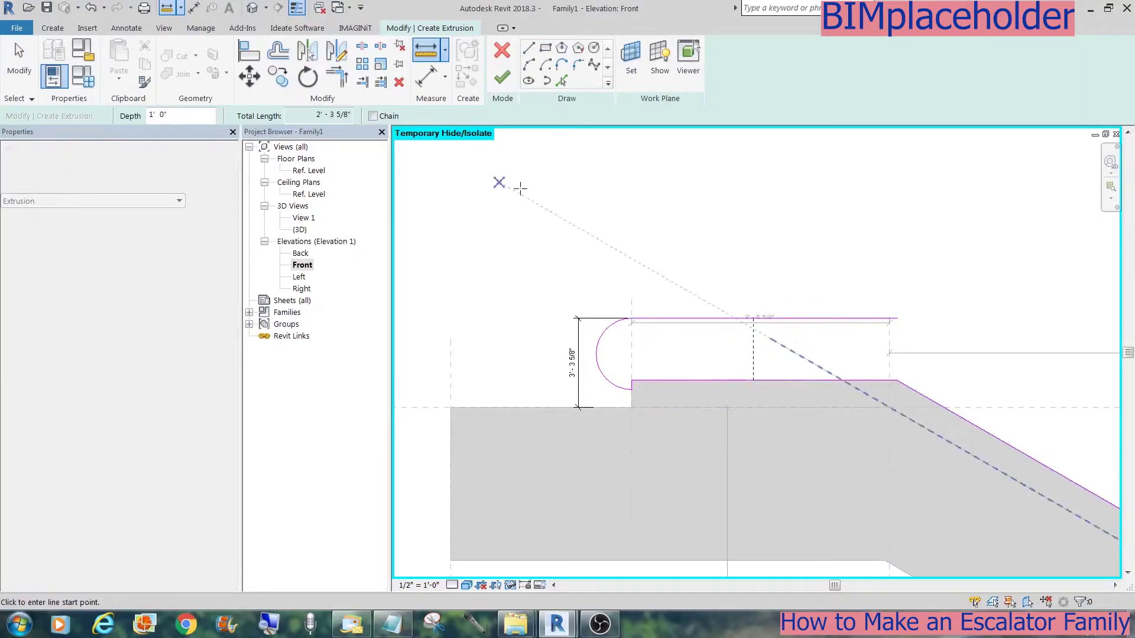
click(278, 52)
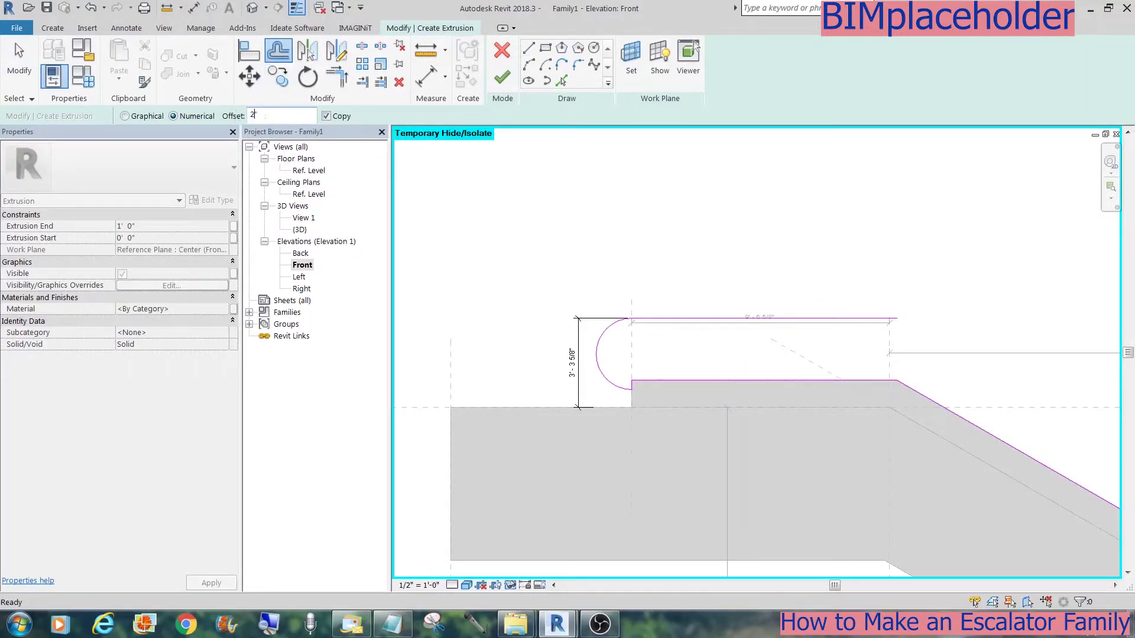
key(Return)
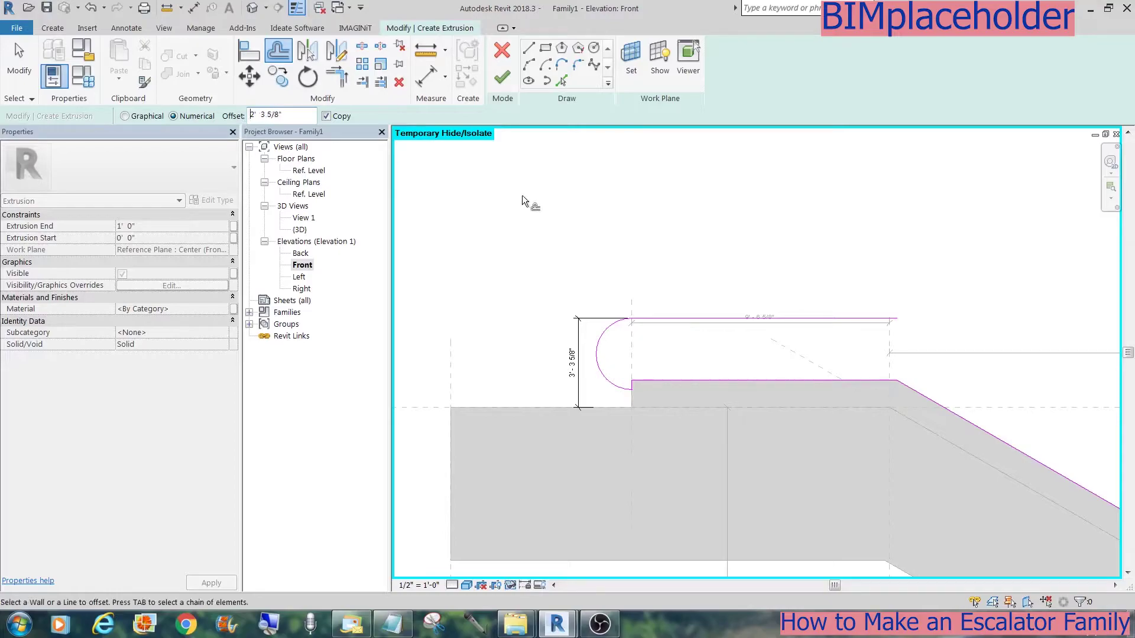
click(976, 429)
Step: Trim the offset sloped line and the upper landing's top line to a corner
key(t)
key(r)
click(883, 322)
click(942, 337)
Step: Offset the lower landing's sketch line upward by 2' 3 5/8"
scroll(945, 339, down, 2)
middle_drag(1039, 360, 695, 275)
scroll(695, 275, down, 2)
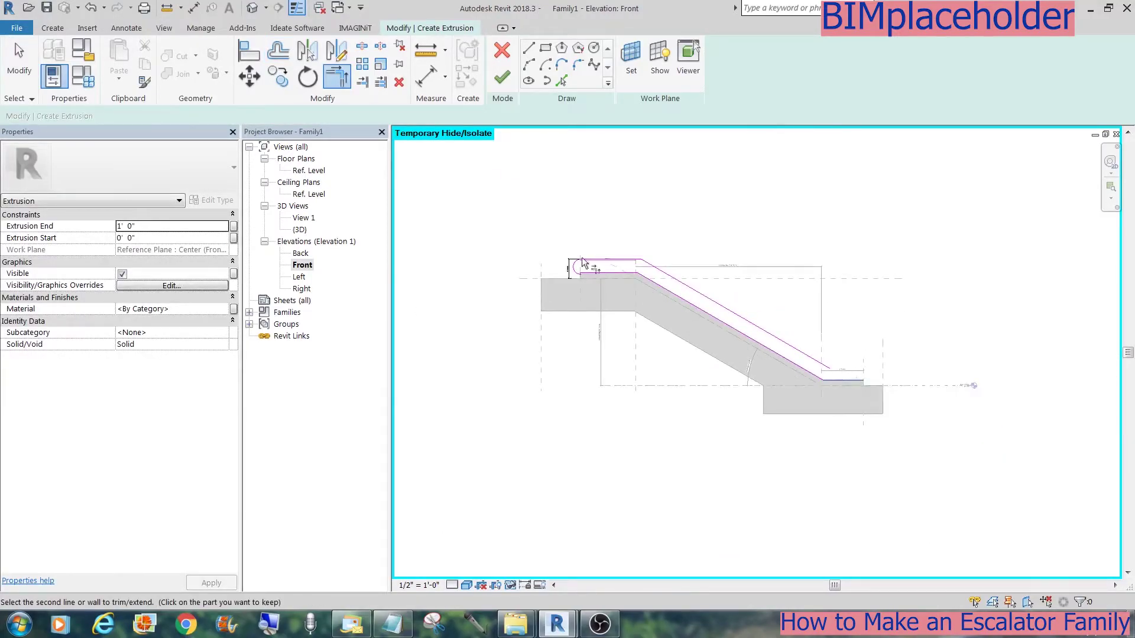
key(o)
key(f)
click(845, 377)
Step: Offset the lower landing's top line downward by 1' 4" twice to create two helper lines
key(z)
key(r)
drag(796, 416, 919, 325)
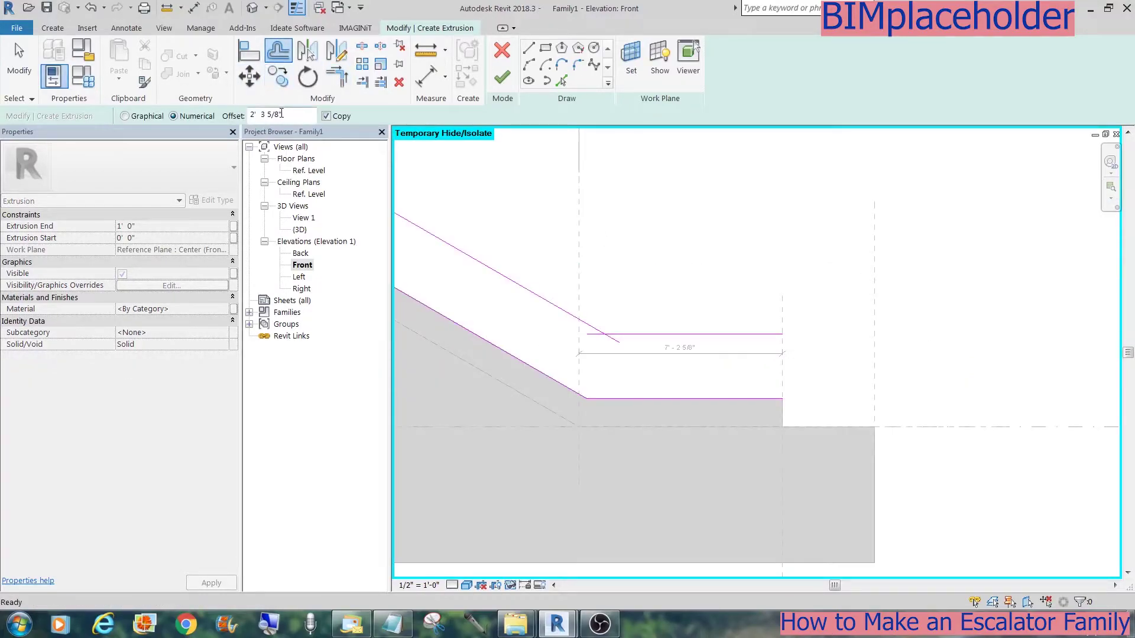
click(746, 359)
click(727, 375)
Step: Trim the offset sloped line and the lower landing's top line to a corner
key(Escape)
key(t)
key(r)
click(597, 329)
click(638, 334)
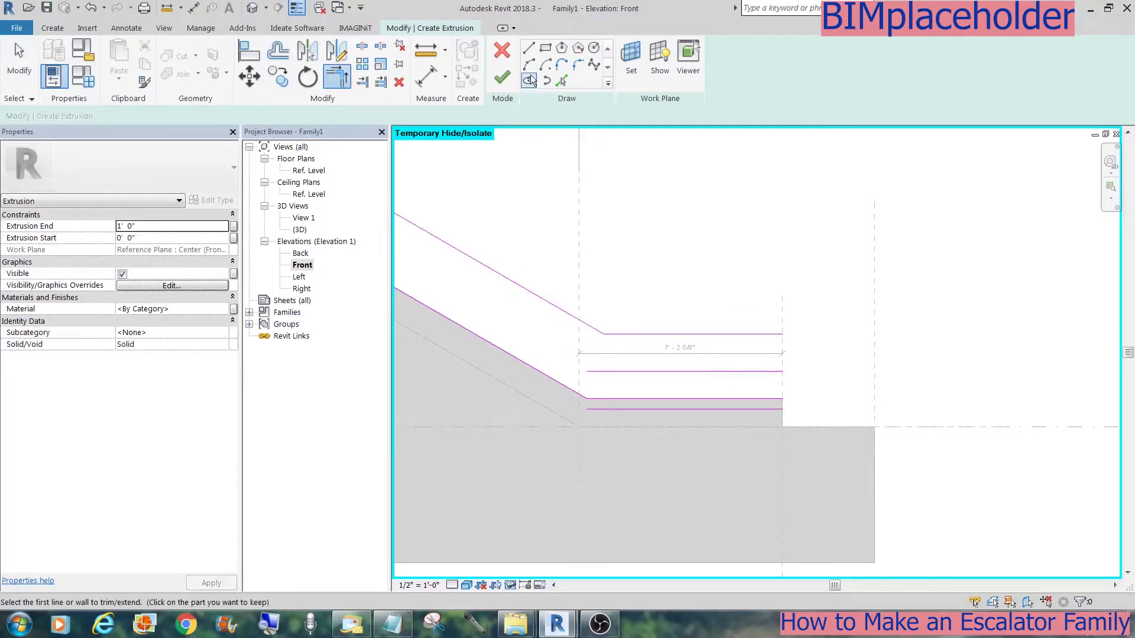
Step: Draw a tangent half-circle arc of 1' 4" radius at the lower landing's outer end and delete both helper lines there
click(561, 64)
click(782, 334)
click(782, 409)
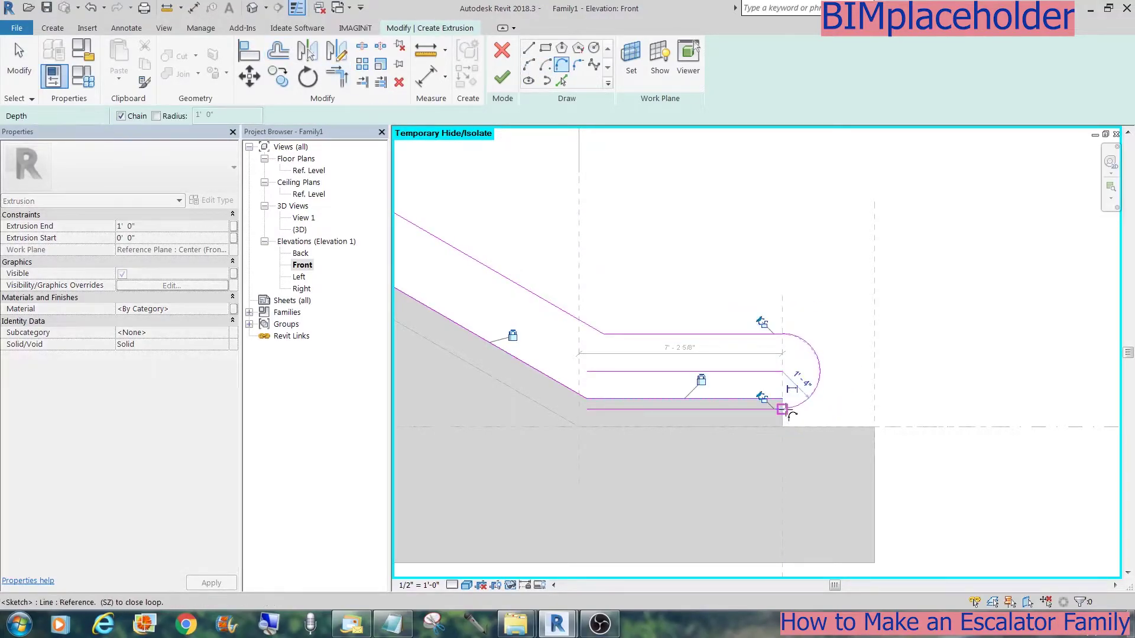
key(Escape)
key(Escape)
click(767, 411)
key(Delete)
click(746, 371)
key(Delete)
Step: Close the lower end with a line on the vertical reference plane trimmed to the base line and arc, and finish the extrusion
click(561, 80)
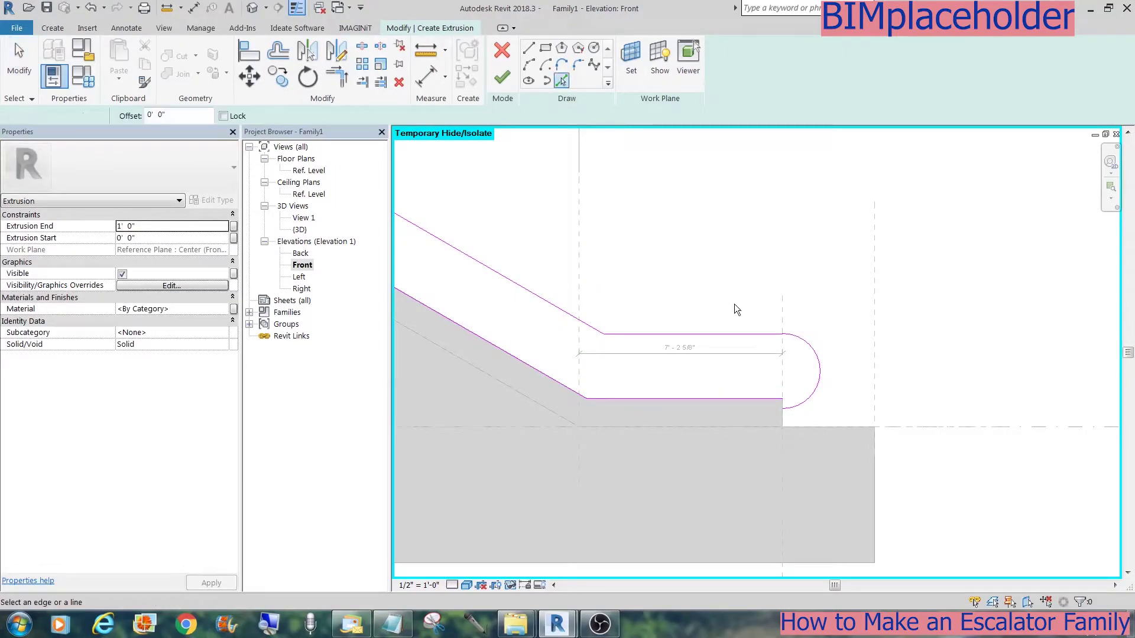
click(780, 366)
key(Escape)
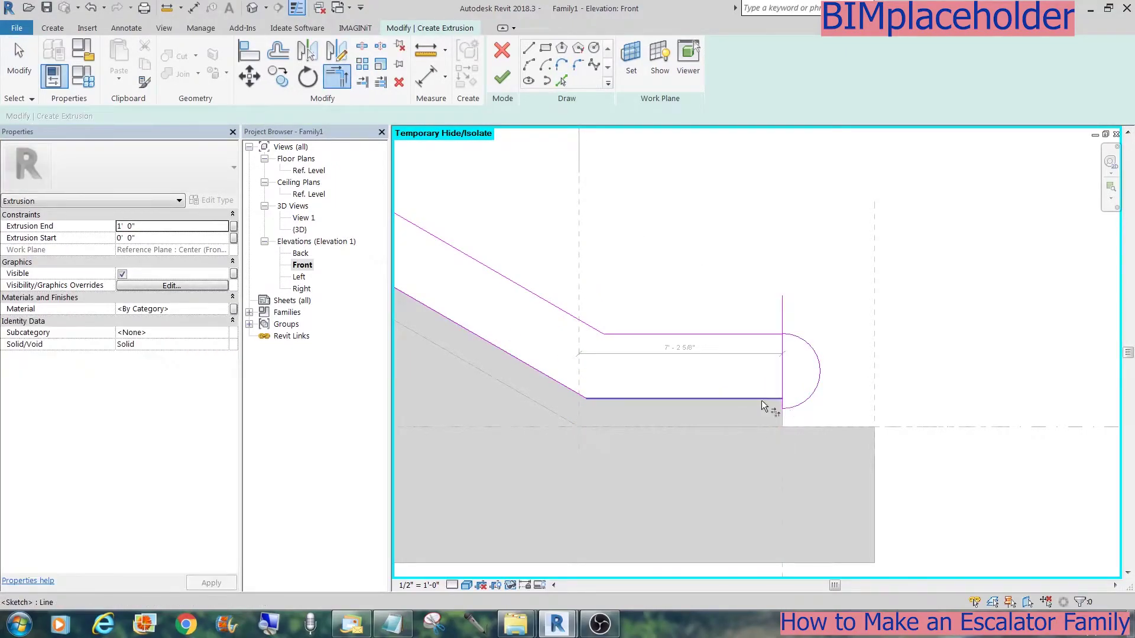
middle_drag(765, 400, 696, 251)
scroll(762, 287, down, 3)
click(778, 319)
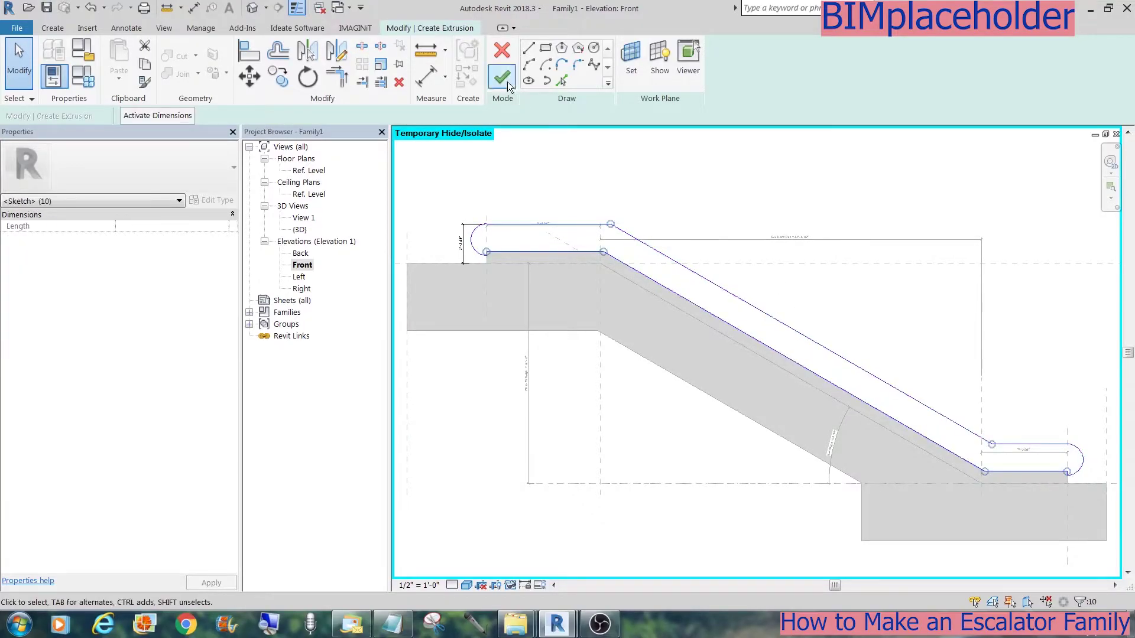
click(502, 79)
Step: Open the 3D view and change the new balustrade extrusion's work plane to Reference Plane : CL Handrail Left
click(253, 8)
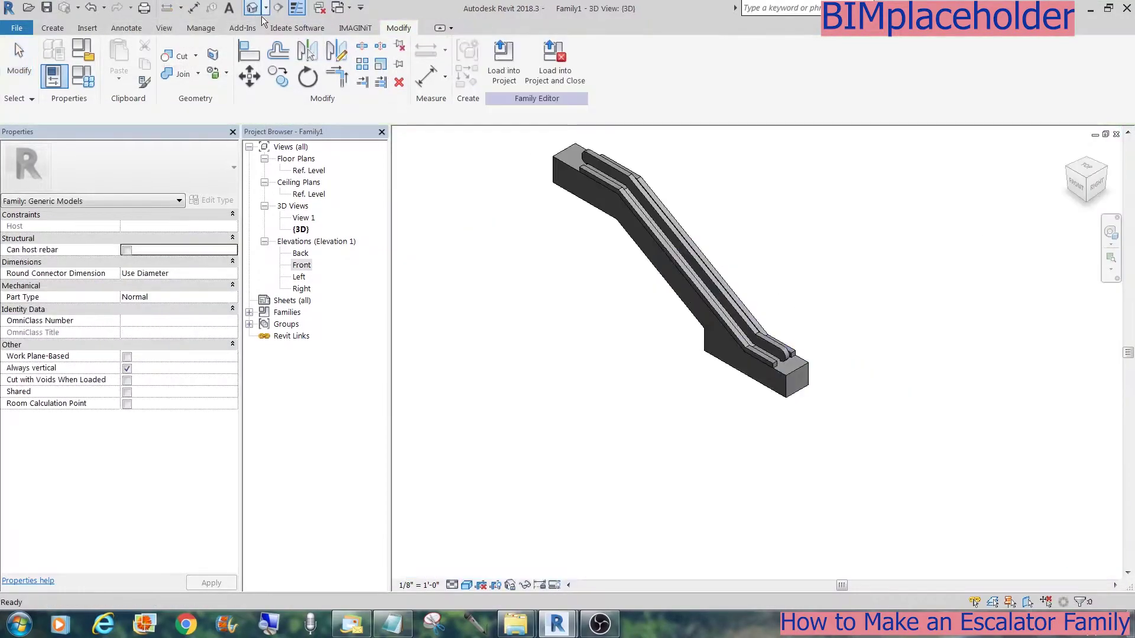
key(z)
key(r)
drag(544, 253, 698, 143)
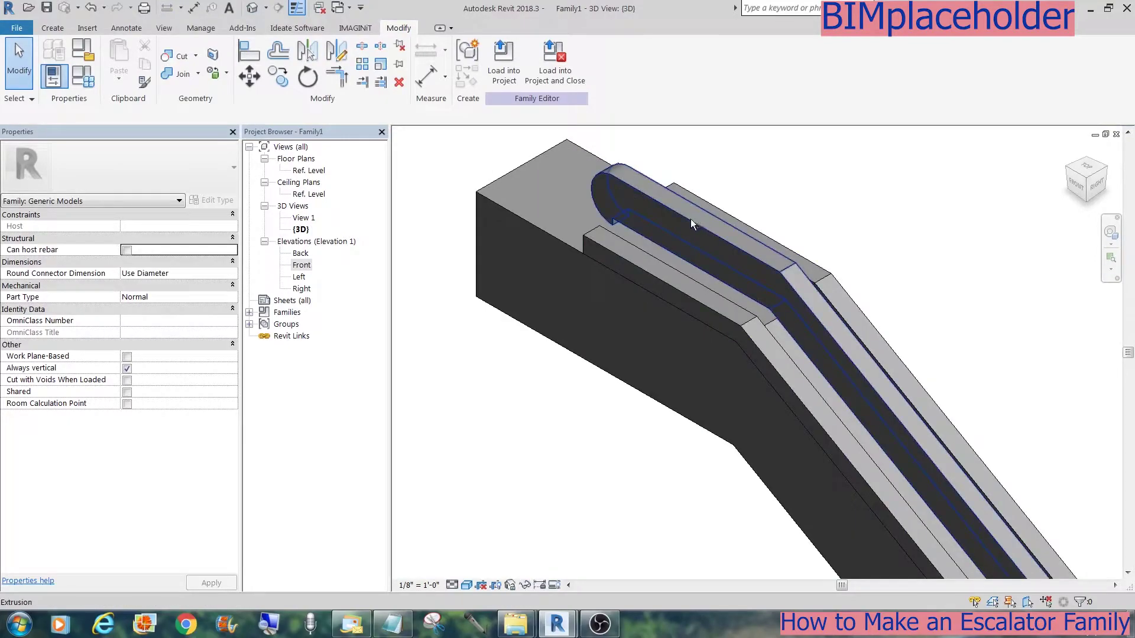
click(692, 224)
click(582, 77)
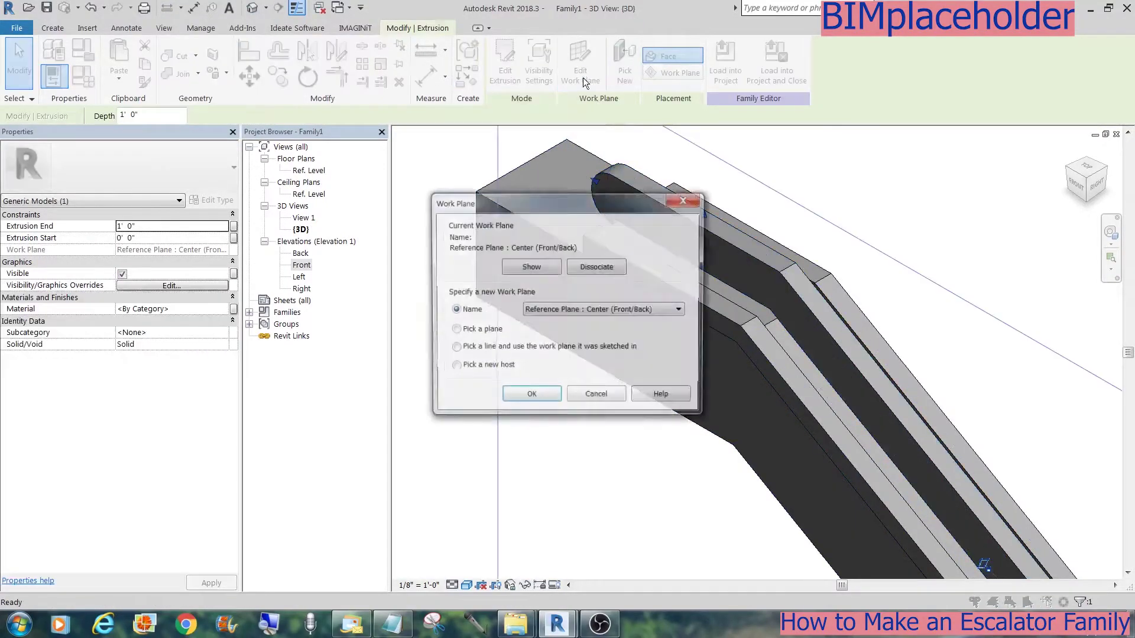
click(681, 310)
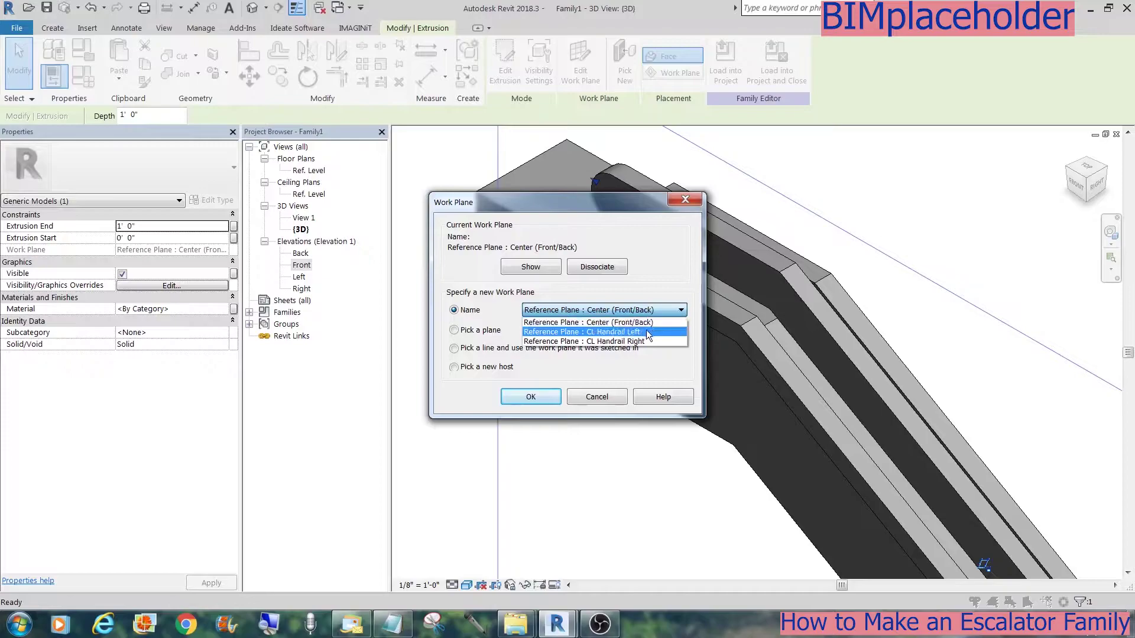
click(615, 326)
click(531, 397)
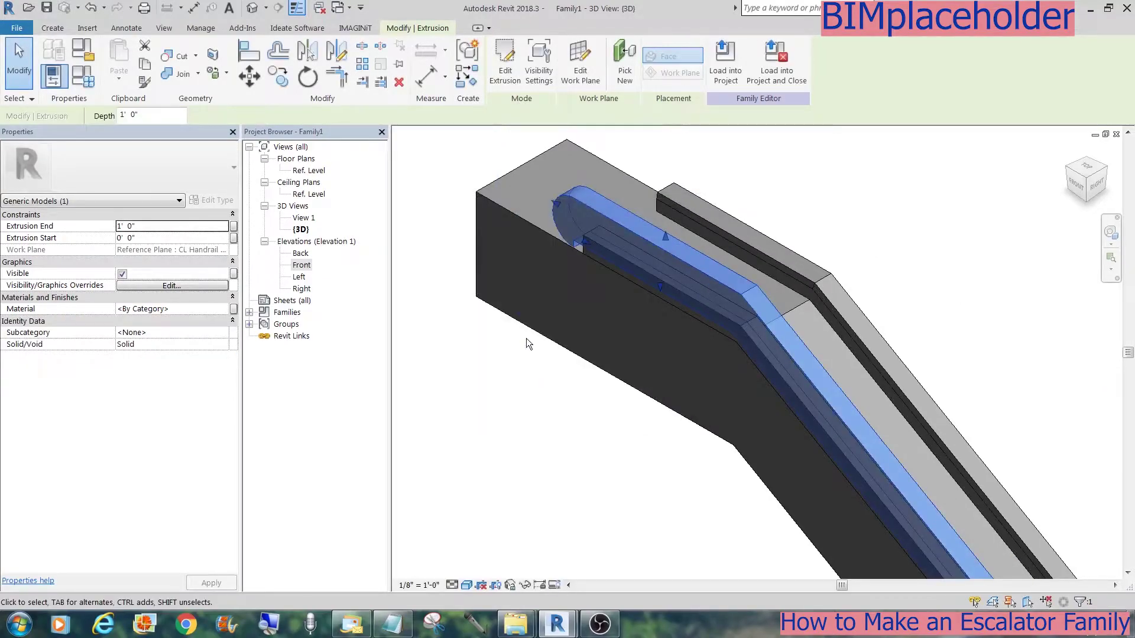
Step: Set the balustrade extrusion's start to -1/2" and its end to 1/2"
click(234, 239)
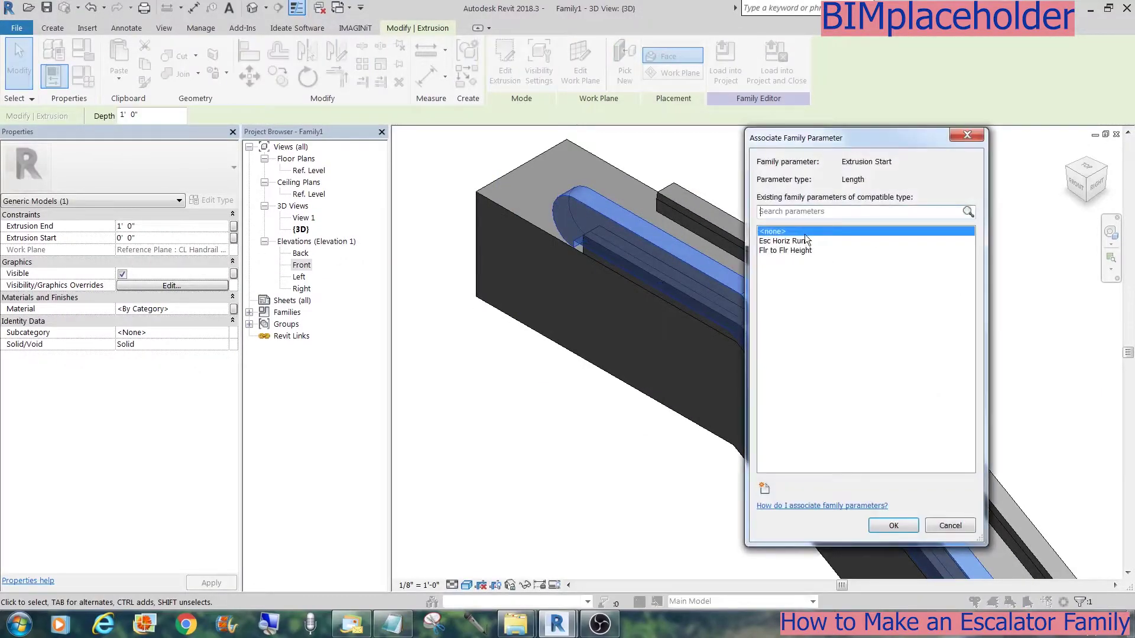
key(Escape)
click(219, 237)
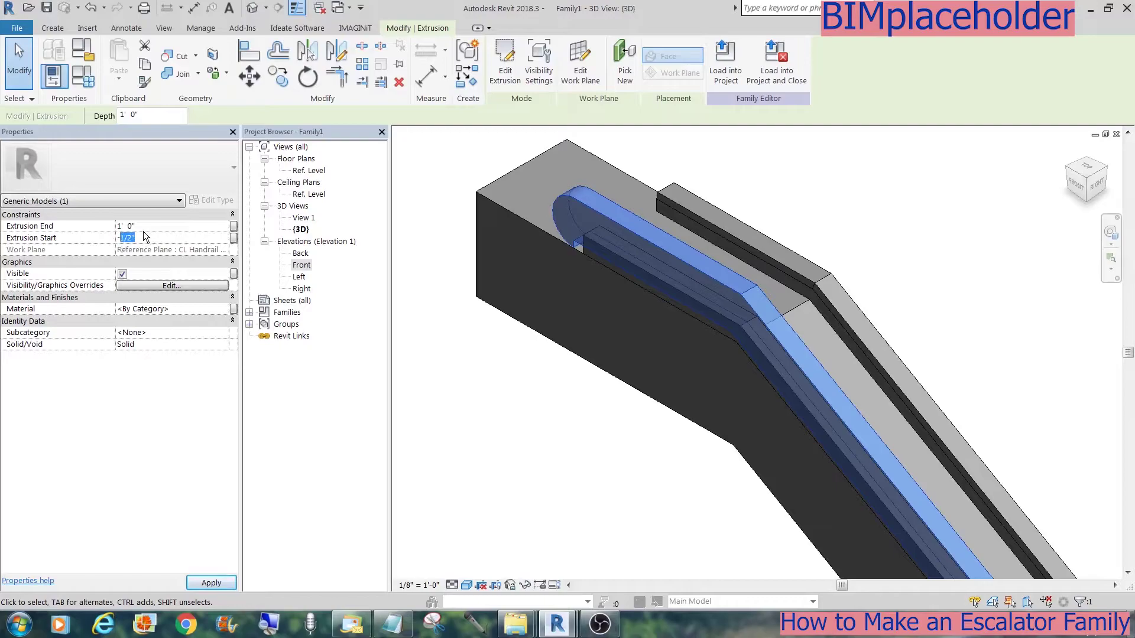
click(473, 385)
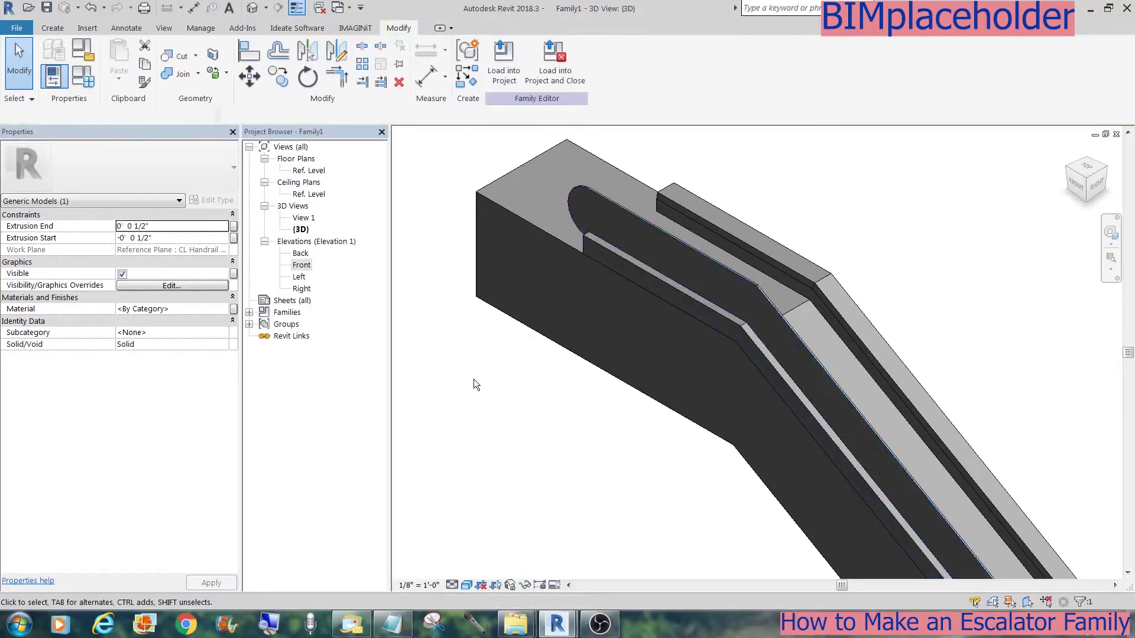
Step: Assign a lavender-coloured material to the balustrade extrusion
click(640, 223)
click(226, 310)
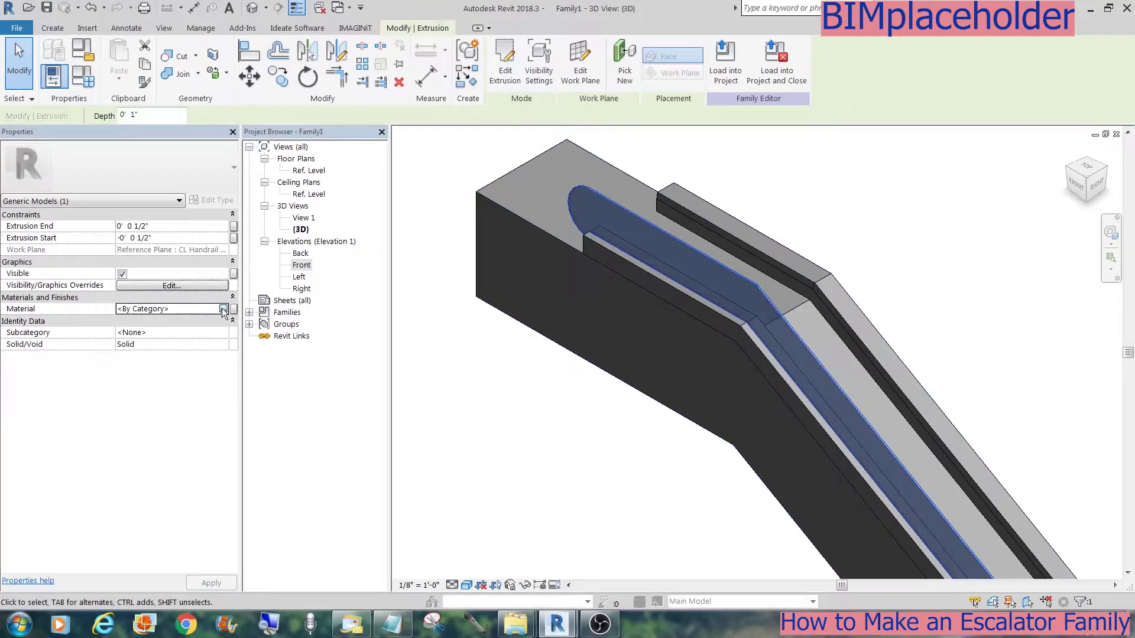
click(414, 291)
click(917, 465)
click(686, 490)
Step: View the 3D model from the front with the whole escalator framed
scroll(683, 472, down, 4)
click(1075, 186)
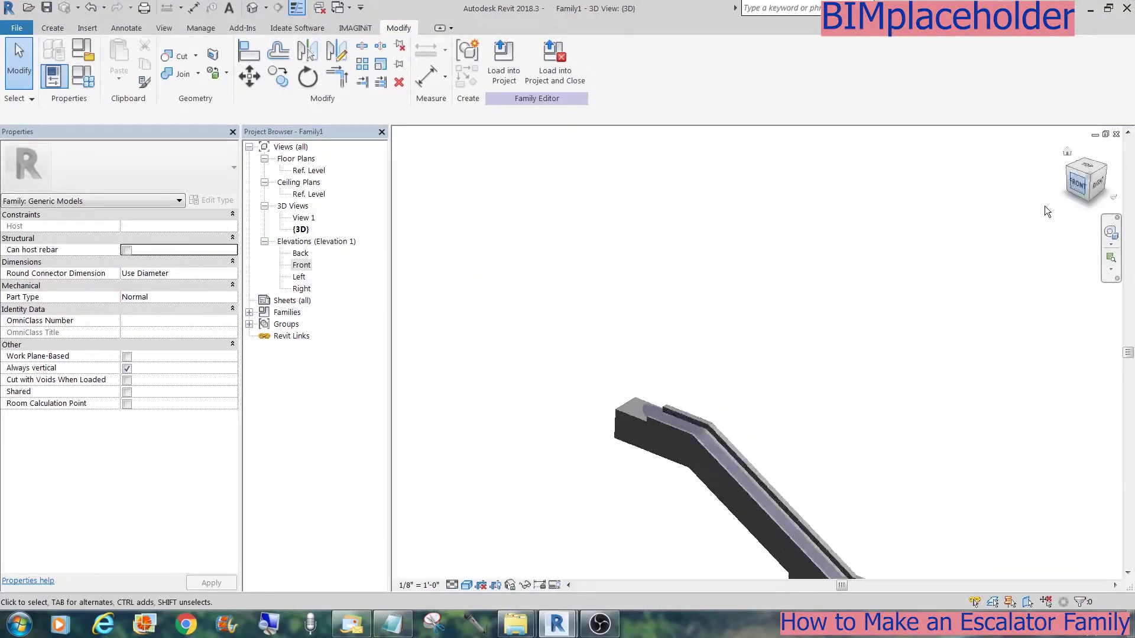
key(z)
key(r)
drag(529, 464, 994, 226)
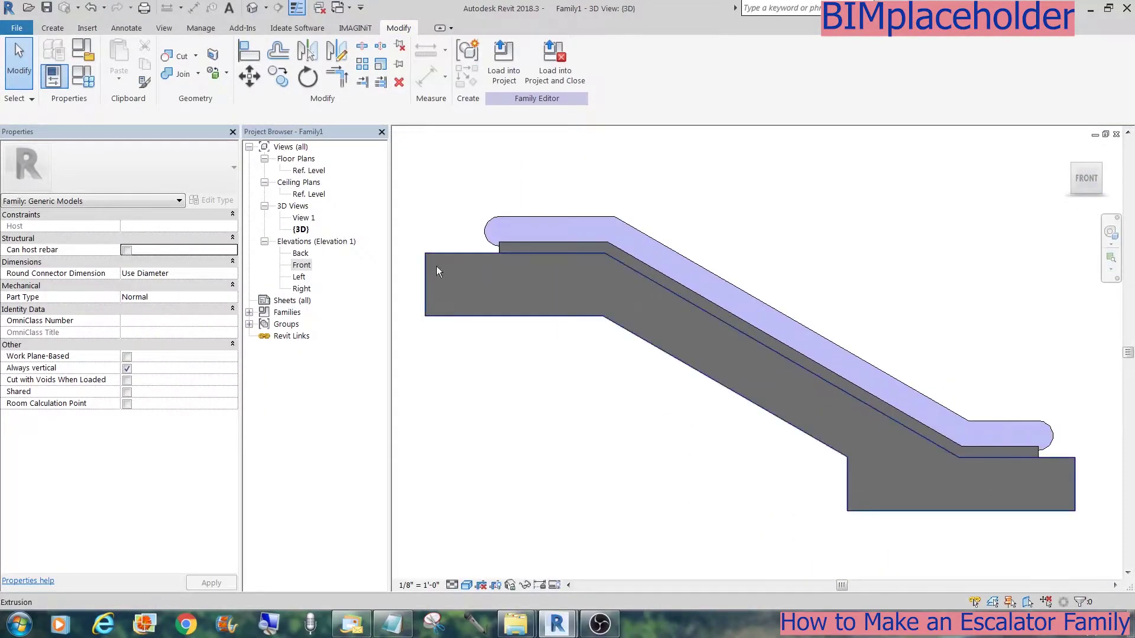
Step: Increase the Flr to Flr Height parameter and apply it to flex the escalator
click(83, 77)
click(284, 217)
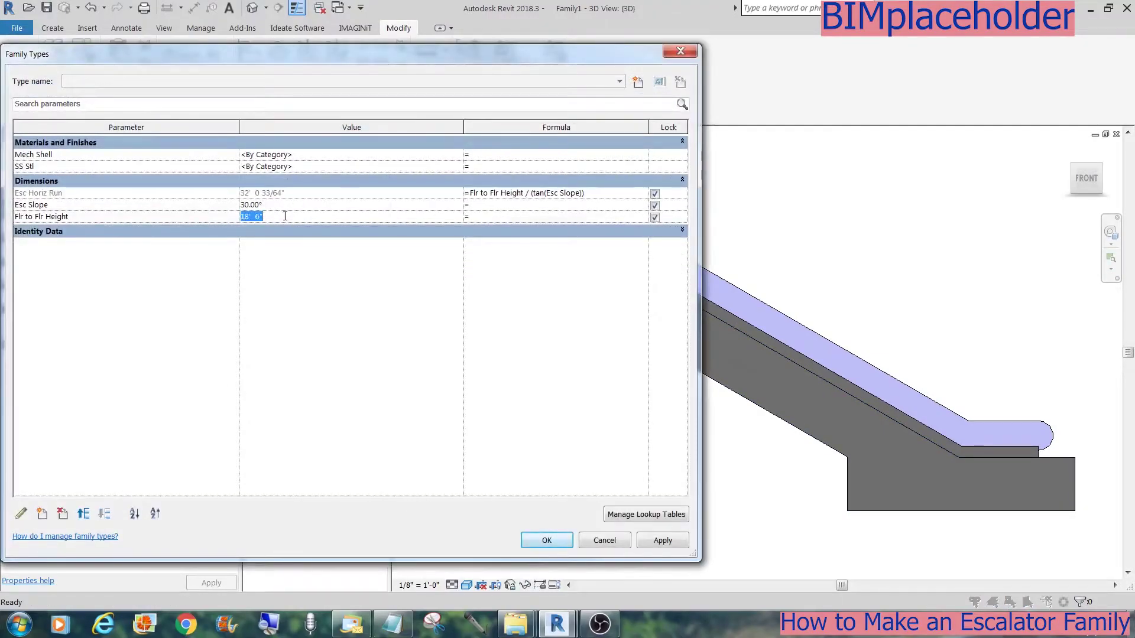
click(545, 540)
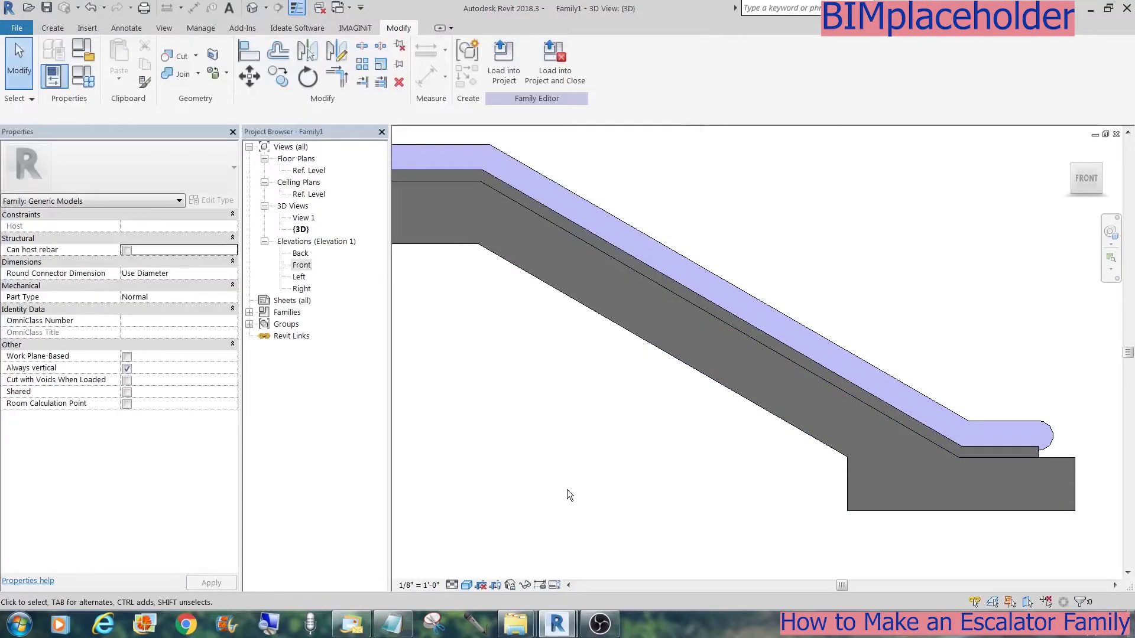
scroll(683, 481, down, 2)
scroll(676, 471, up, 2)
Step: Set the Flr to Flr Height parameter to 18' 6" and apply it to the family
click(79, 80)
click(282, 218)
drag(699, 257, 353, 256)
text(18' 6")
click(315, 540)
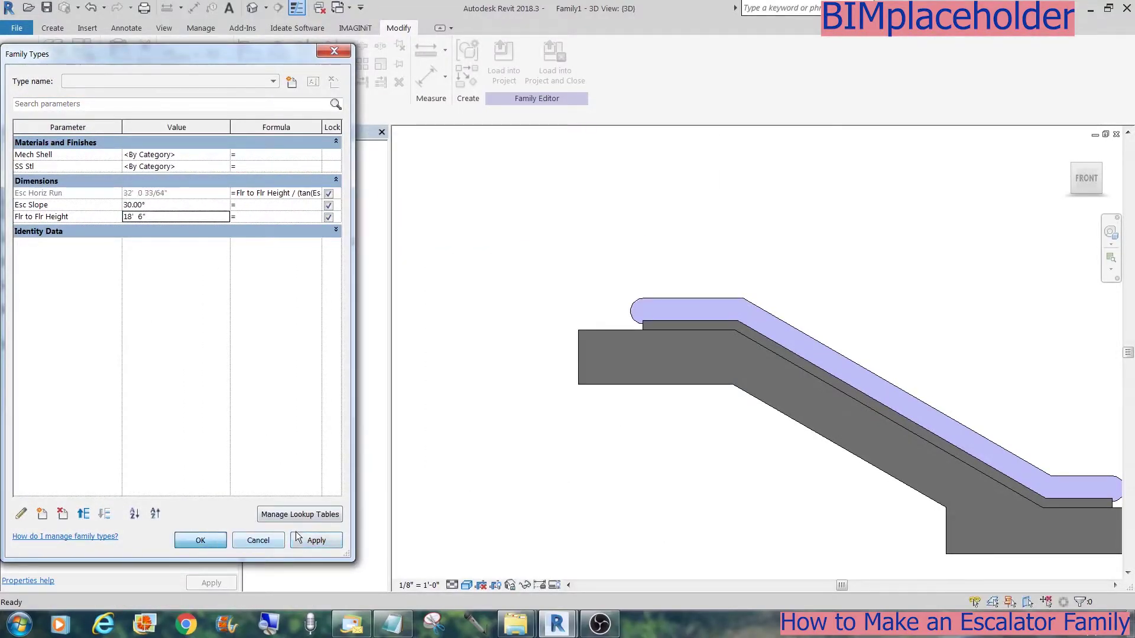
click(200, 540)
Step: Inspect the escalator at an angle in 3D and open the Front elevation
scroll(739, 412, down, 1)
shift+middle_drag(1090, 255, 1019, 292)
key(Escape)
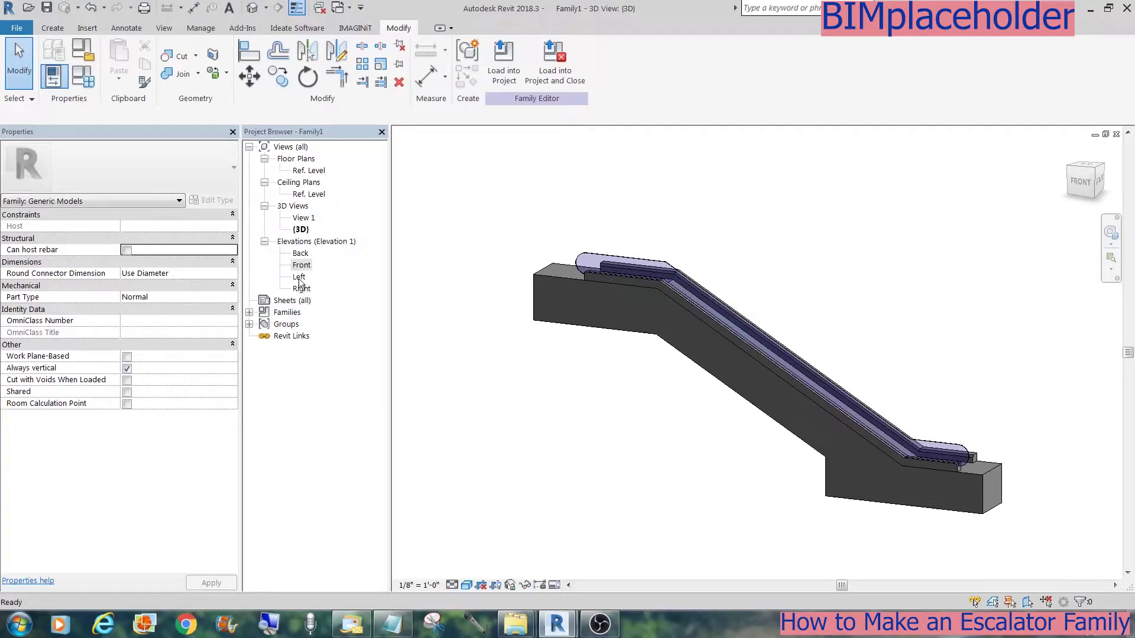
double_click(299, 278)
double_click(303, 265)
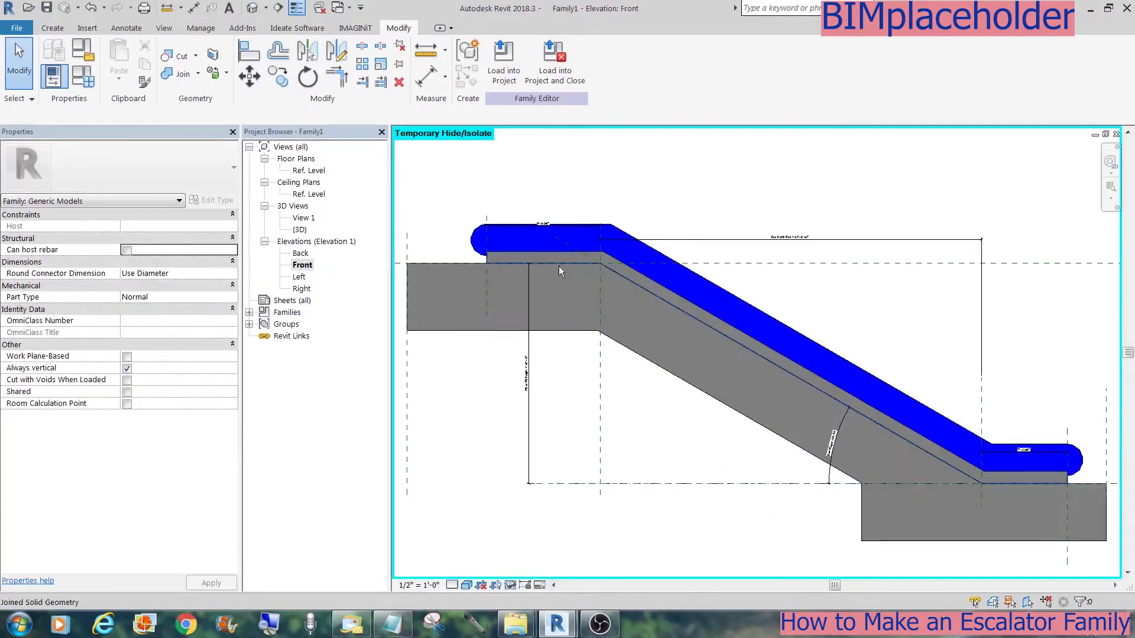
Step: Set the Front elevation's visual style to Shaded and temporarily hide the balustrade extrusion
click(634, 255)
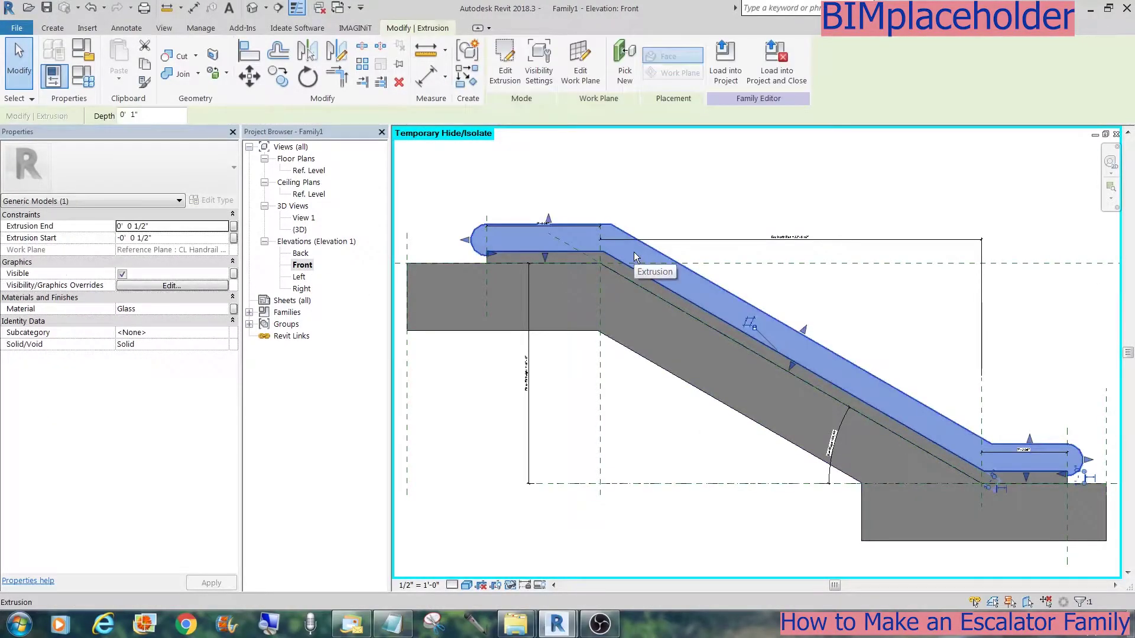
key(h)
key(h)
click(621, 239)
drag(614, 239, 609, 173)
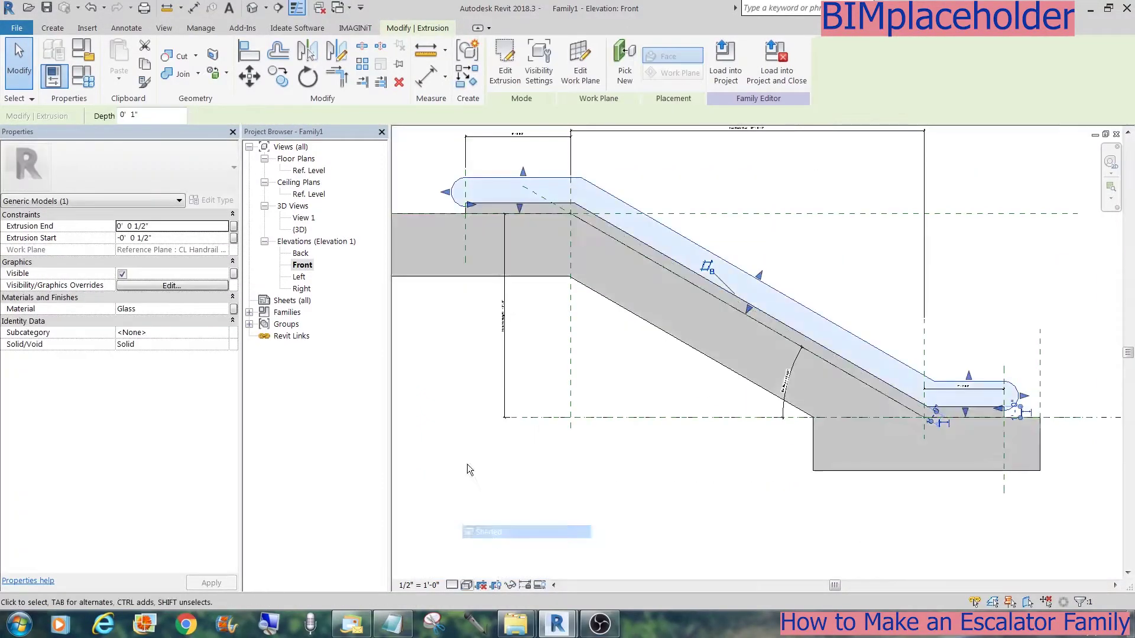
middle_drag(465, 259, 525, 392)
scroll(531, 322, up, 1)
key(h)
key(h)
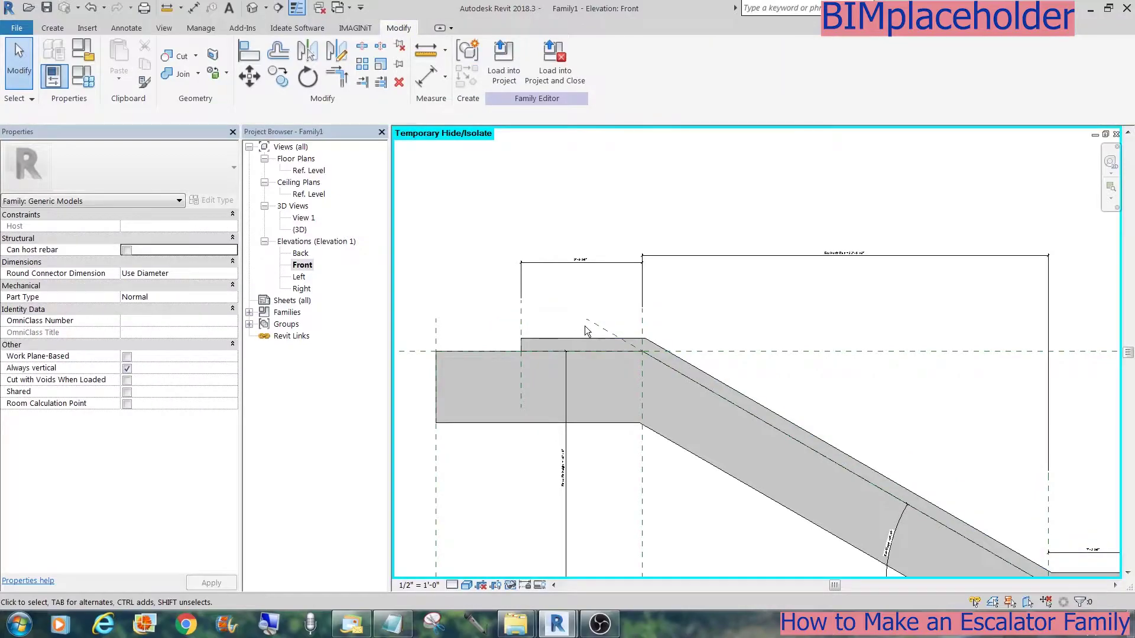
Step: Start a new extrusion with its work plane set to Reference Plane : CL Handrail Right
middle_drag(587, 331, 536, 243)
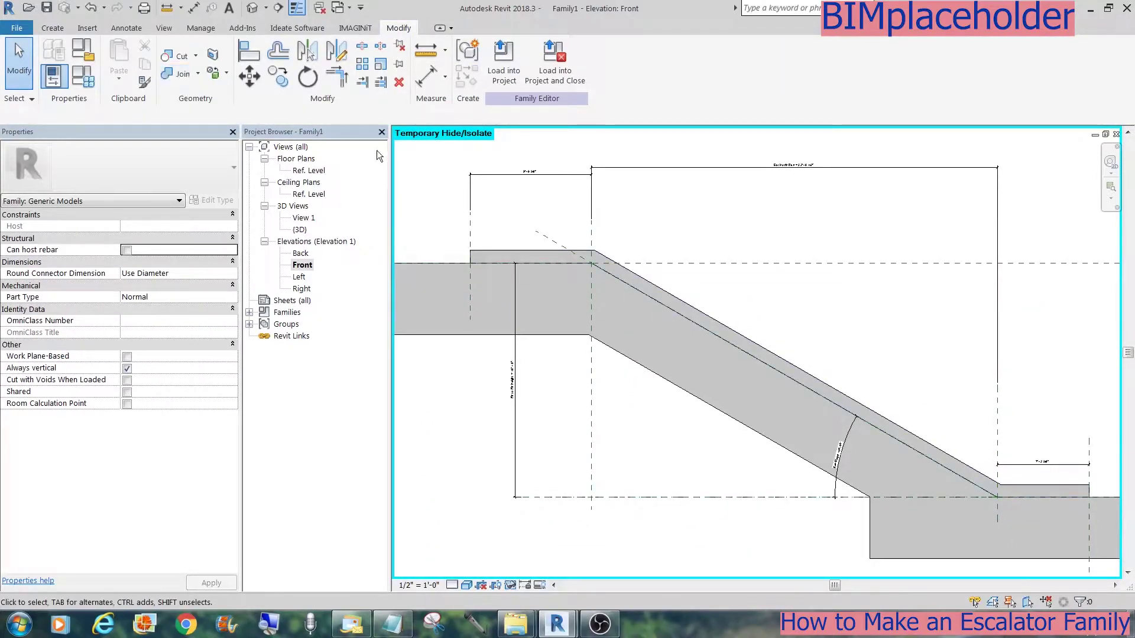
click(52, 27)
click(120, 56)
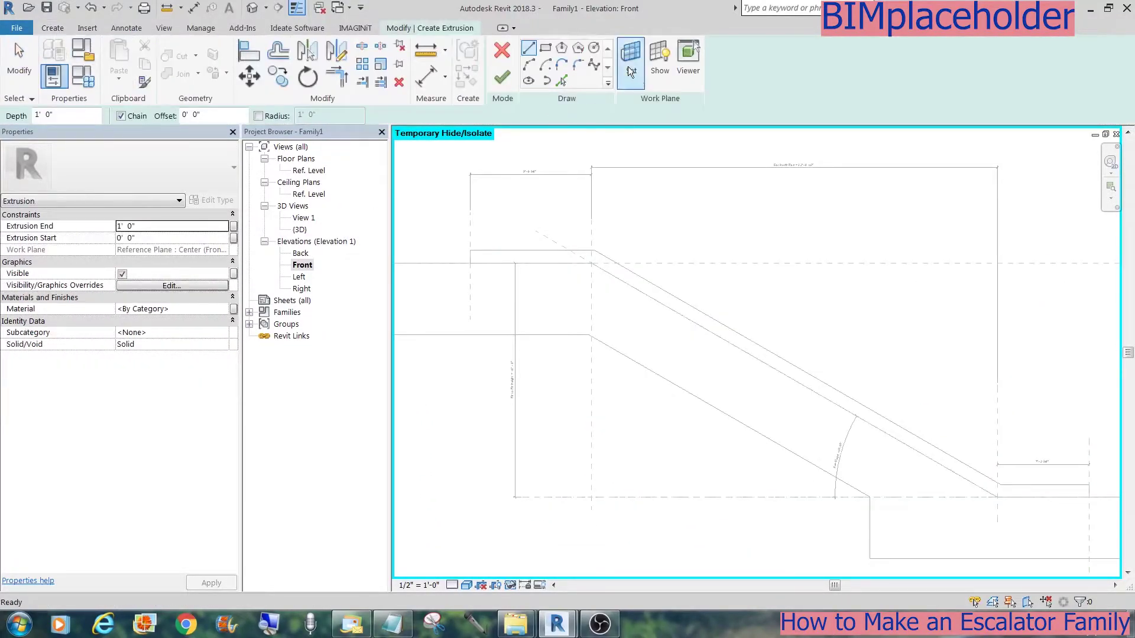
click(631, 70)
click(683, 309)
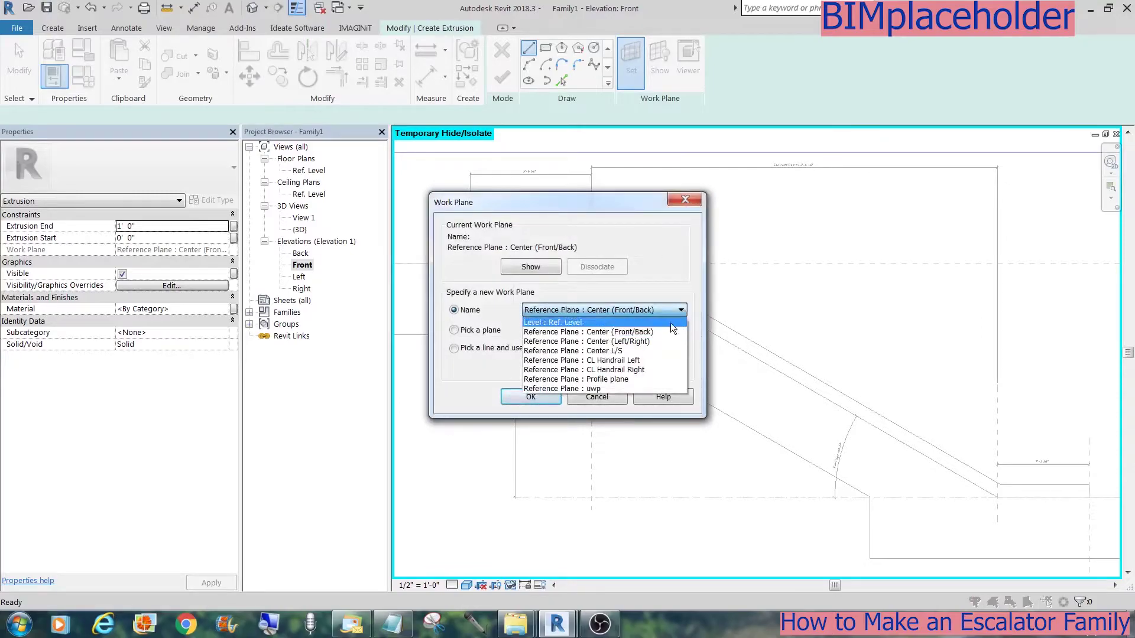
click(648, 371)
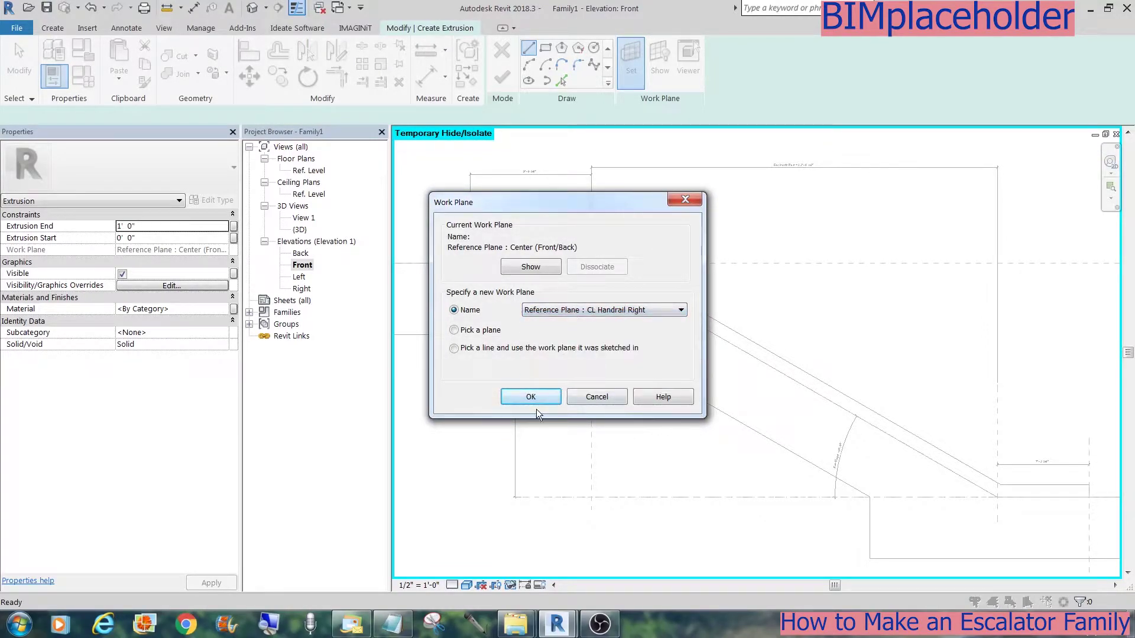
click(531, 396)
Step: Pick the two flat and one sloped top edges of the upper extrusion as sketch lines and lock them
click(561, 80)
click(520, 250)
click(799, 365)
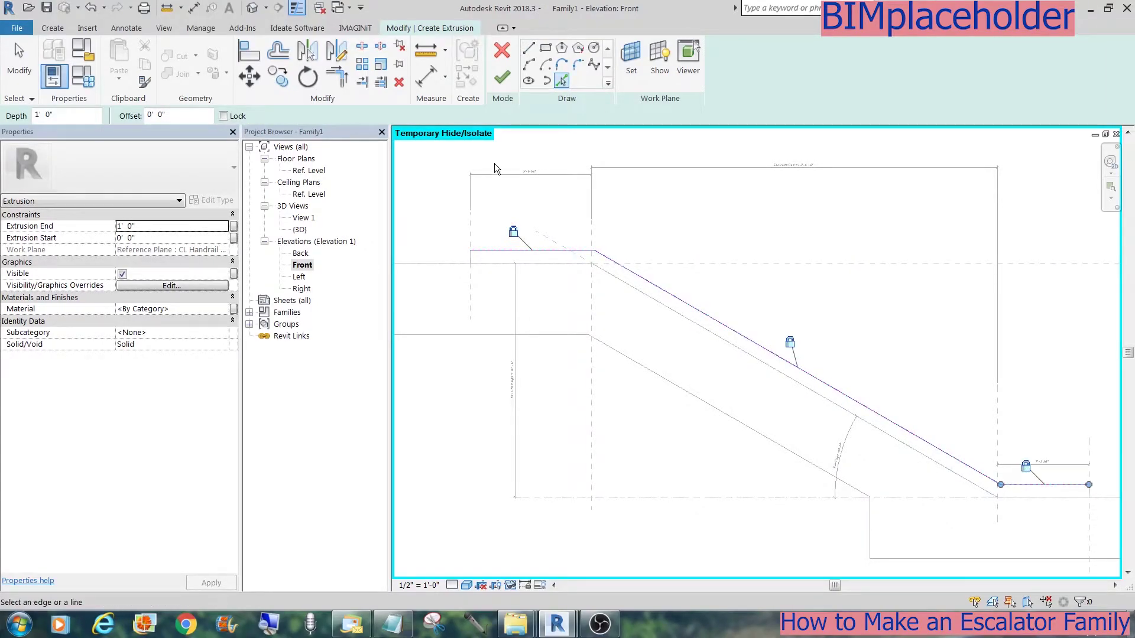
Step: Offset copies of the three picked sketch lines upward by 2' 3 5/8"
click(278, 51)
drag(269, 116, 246, 114)
text(2' 3 5/8")
click(510, 249)
click(799, 369)
click(1026, 485)
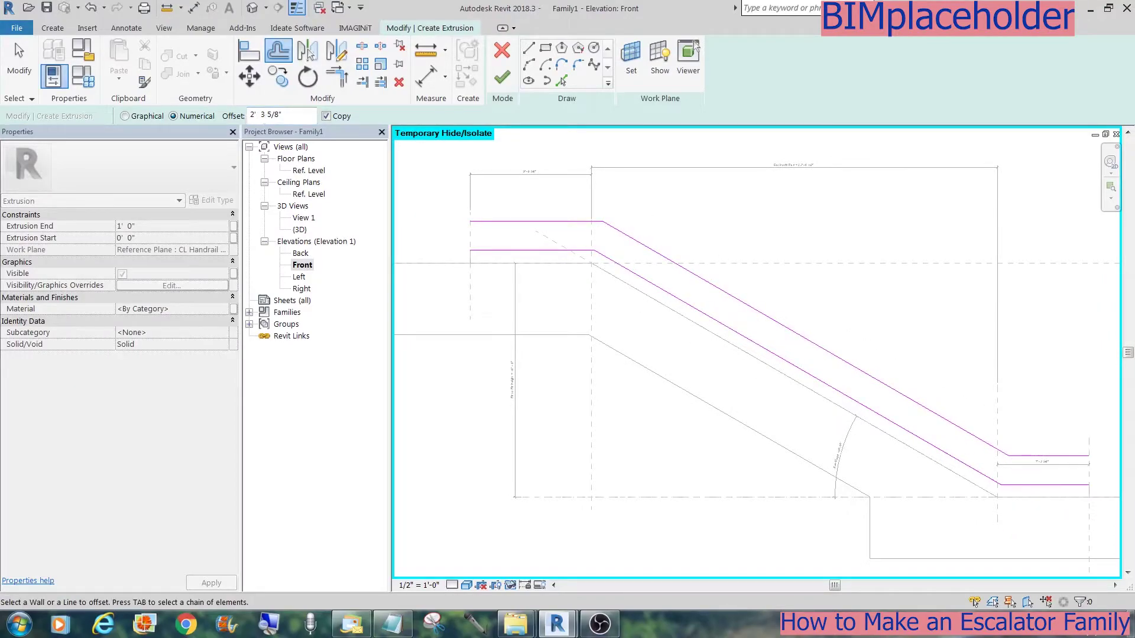
Step: Offset copies of the flat top lines downward by 1' 4" as guides for the rounded ends
drag(282, 115, 221, 117)
text(1' 4")
click(512, 227)
click(512, 239)
Step: Draw the rounded arcs at the upper and lower ends of the balustrade profile
click(562, 64)
click(470, 222)
click(470, 254)
click(1089, 485)
key(Escape)
key(Escape)
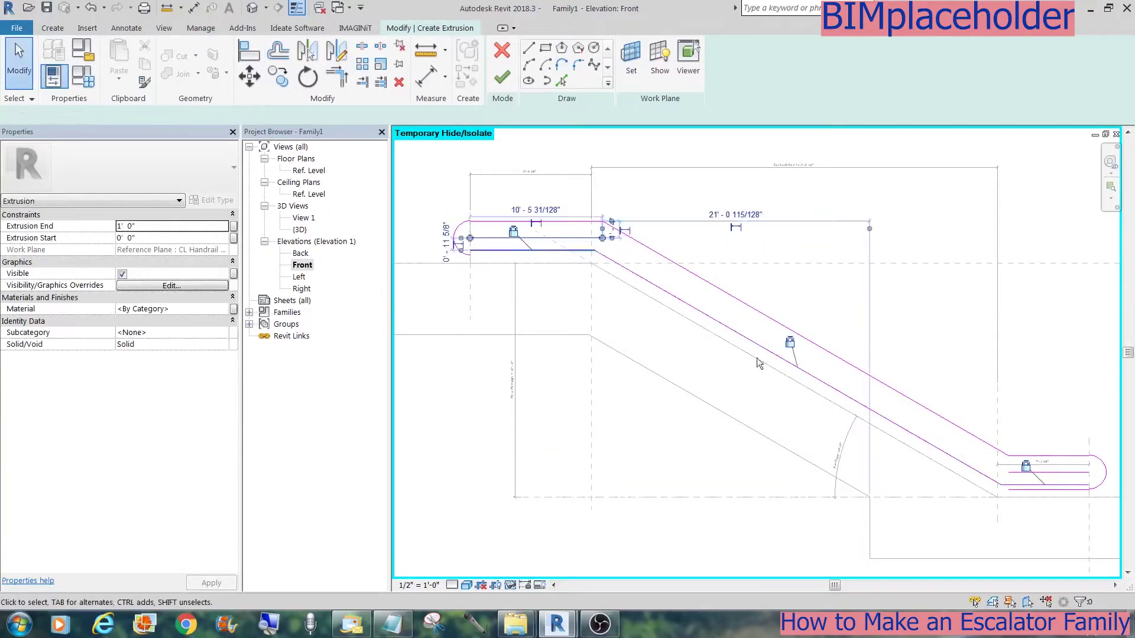
Step: Lock vertical sketch lines to the end reference planes and trim the balustrade profile into a closed loop
key(t)
key(r)
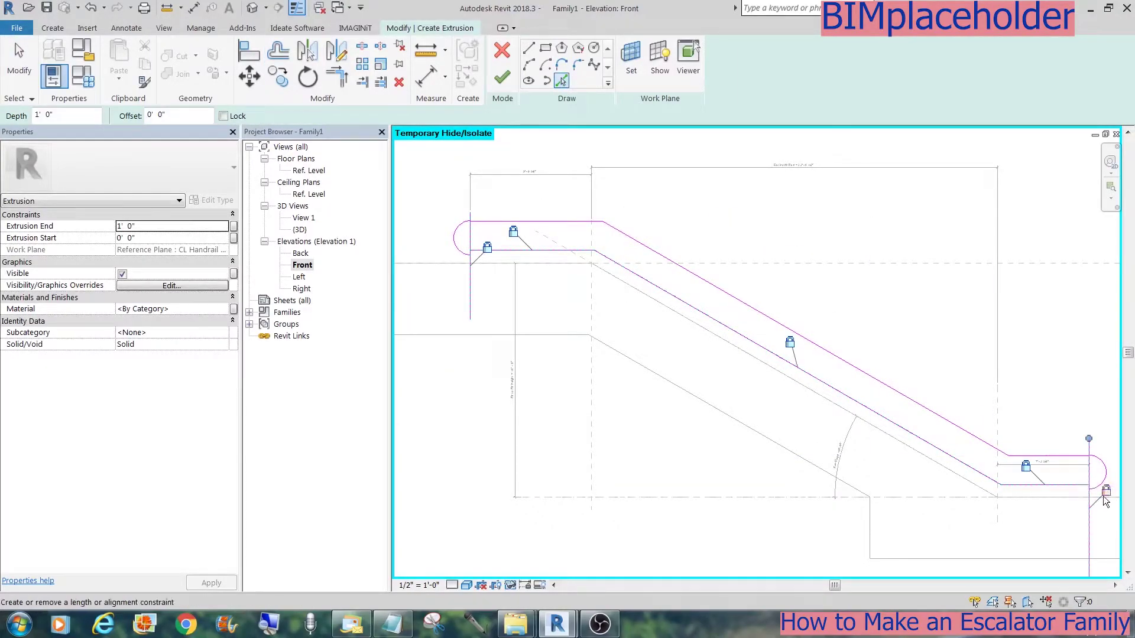
click(1077, 487)
click(1089, 492)
scroll(1091, 490, up, 2)
scroll(1059, 484, down, 3)
scroll(613, 300, up, 3)
click(613, 293)
Step: Assign the Glass material to the second balustrade extrusion
click(233, 309)
click(953, 516)
click(222, 309)
click(910, 463)
Step: Set the extrusion's start to -1/2" and its end to 1/2", and finish the sketch
click(198, 239)
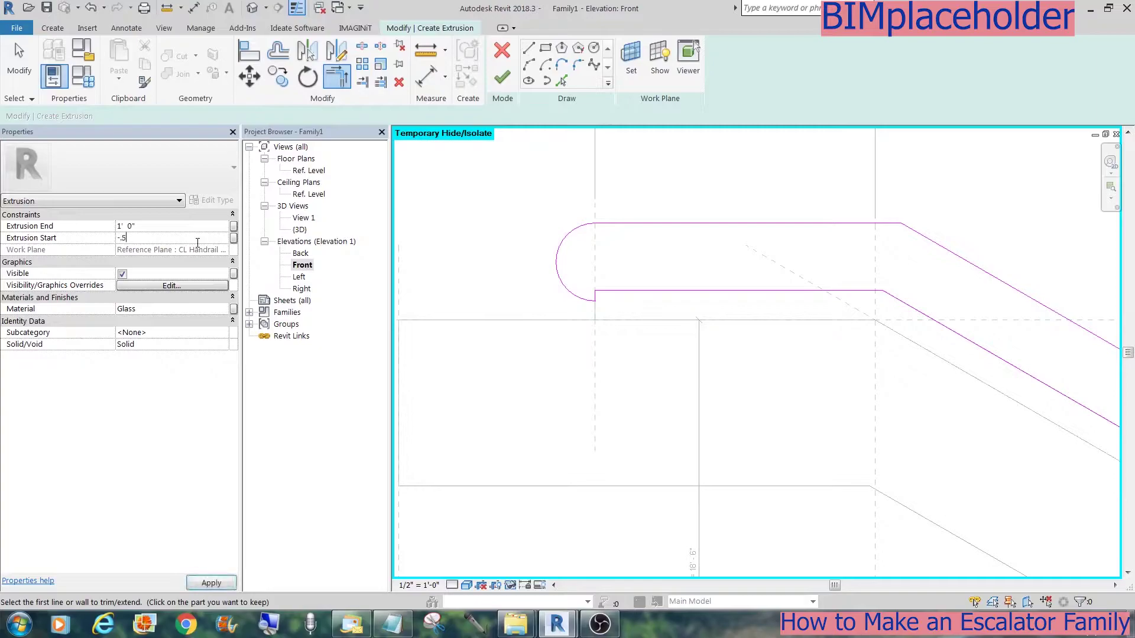
key(Return)
click(159, 225)
click(205, 588)
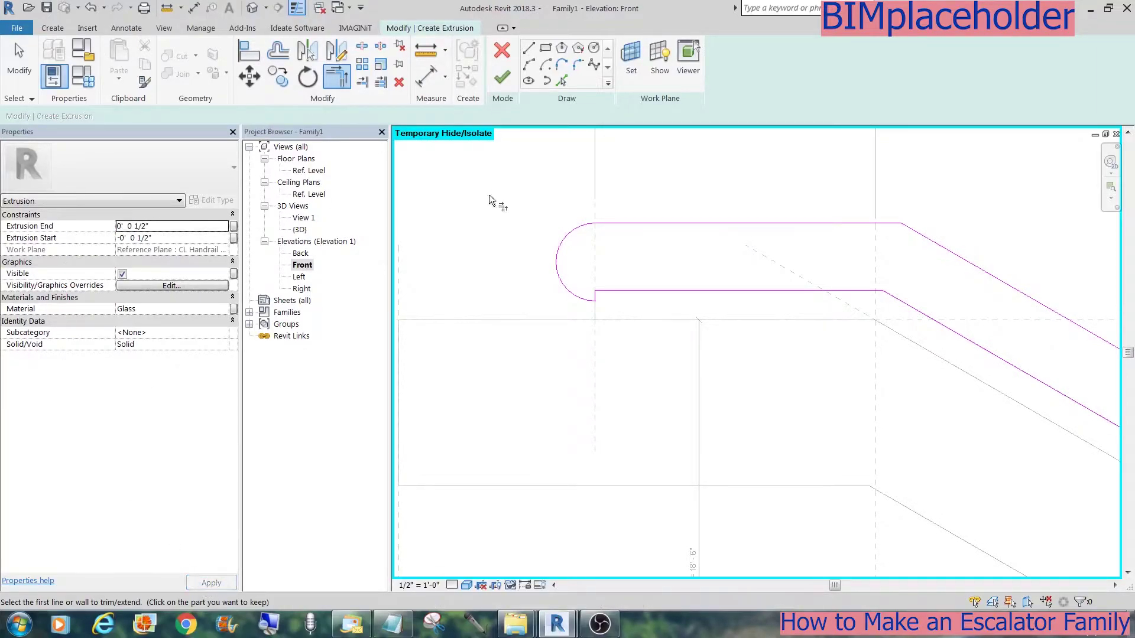
click(502, 80)
Step: Open the 3D view and flex the escalator with a Flr to Flr Height of 24'
click(254, 9)
shift+middle_drag(1094, 240, 1046, 275)
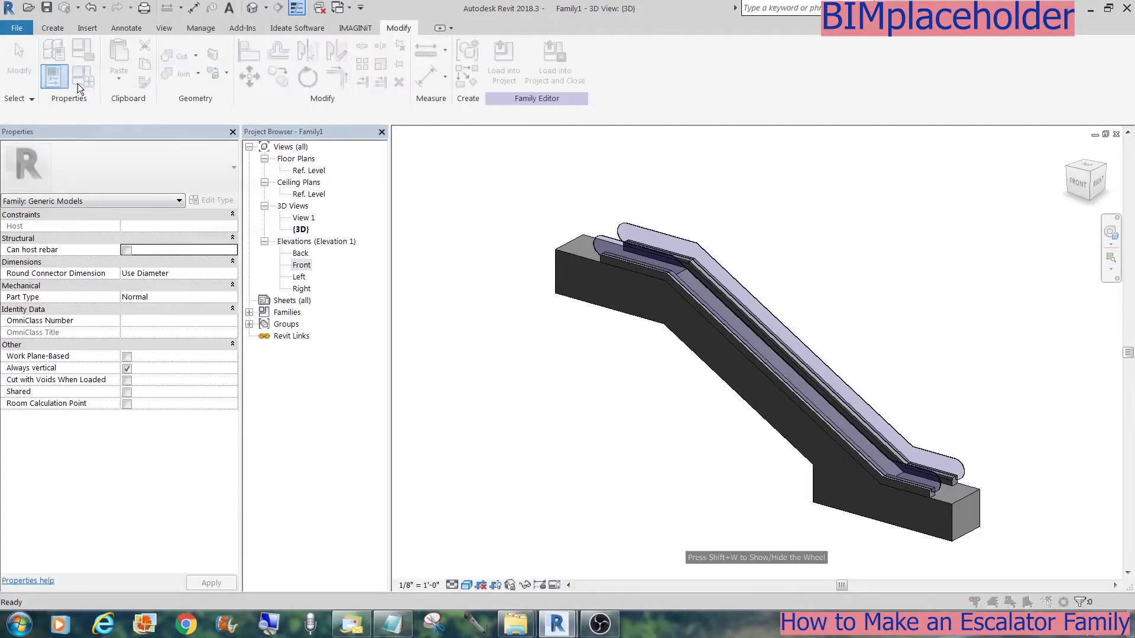
click(79, 80)
click(155, 216)
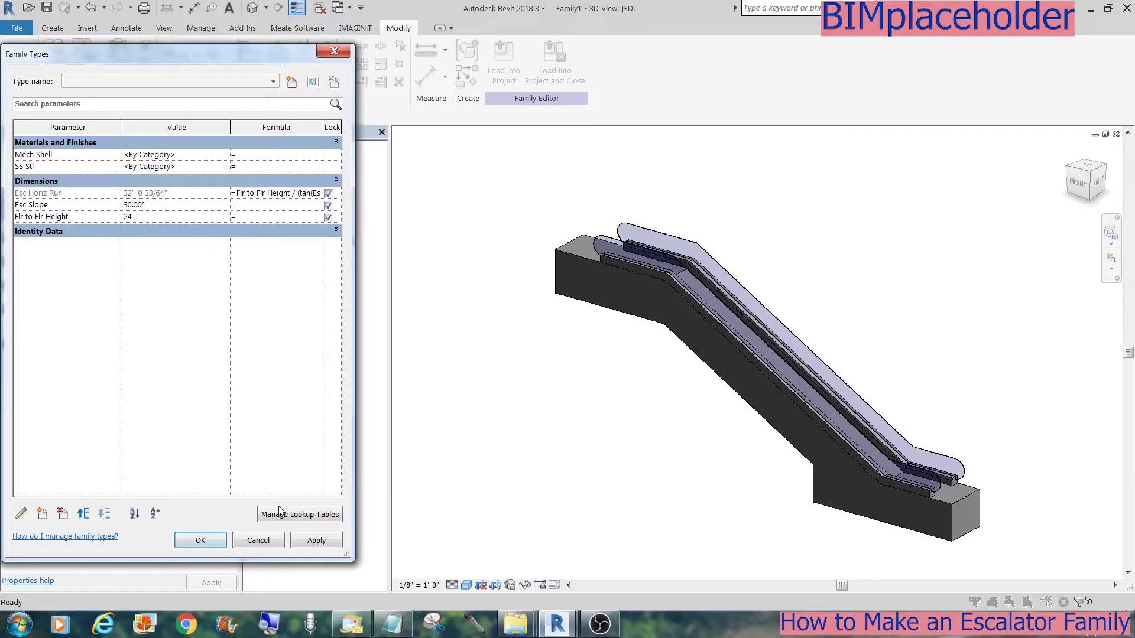
click(316, 543)
click(200, 540)
Step: Restore the Flr to Flr Height parameter to 18' 6"
click(79, 81)
click(166, 217)
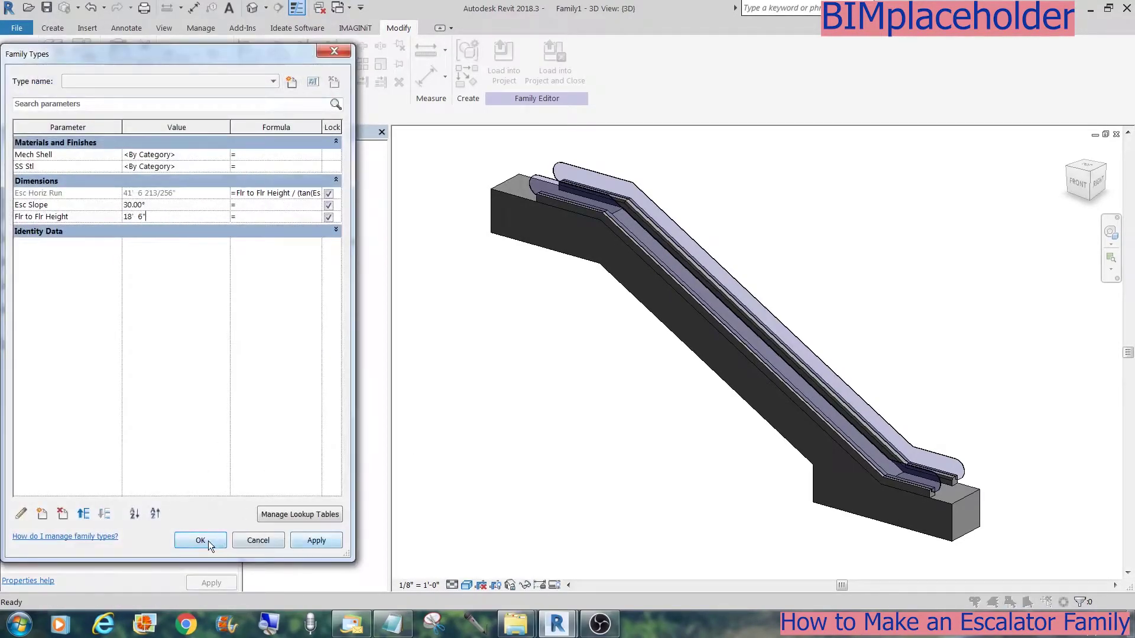
click(200, 540)
Step: Start a sweep in the Front elevation with its work plane set to Reference Plane : Center (Front/Back)
double_click(302, 266)
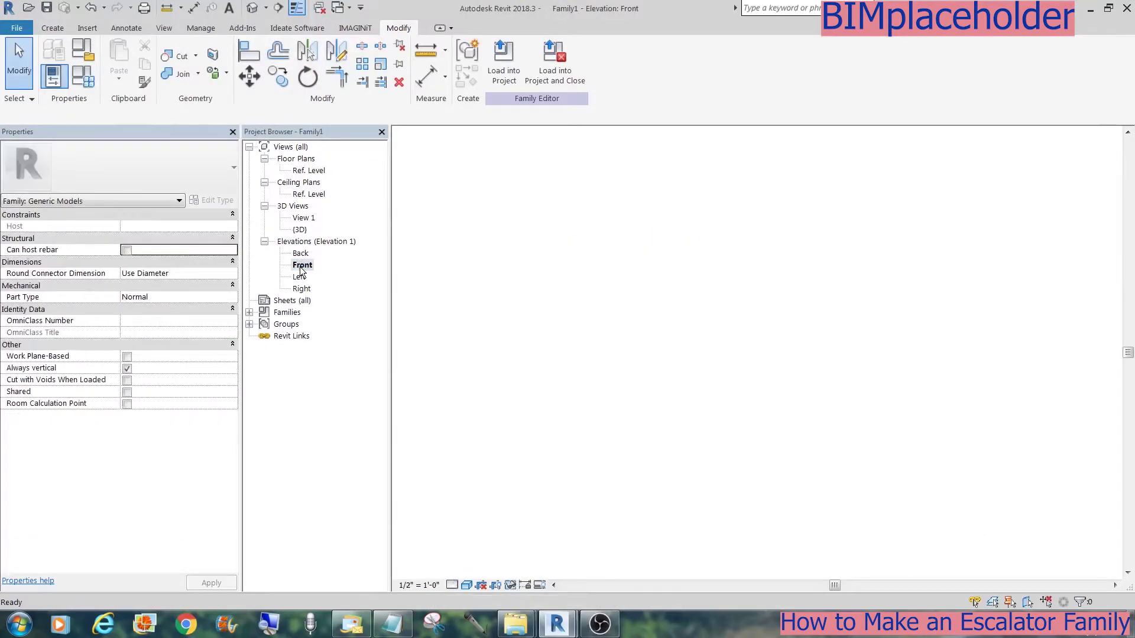
click(60, 29)
click(201, 58)
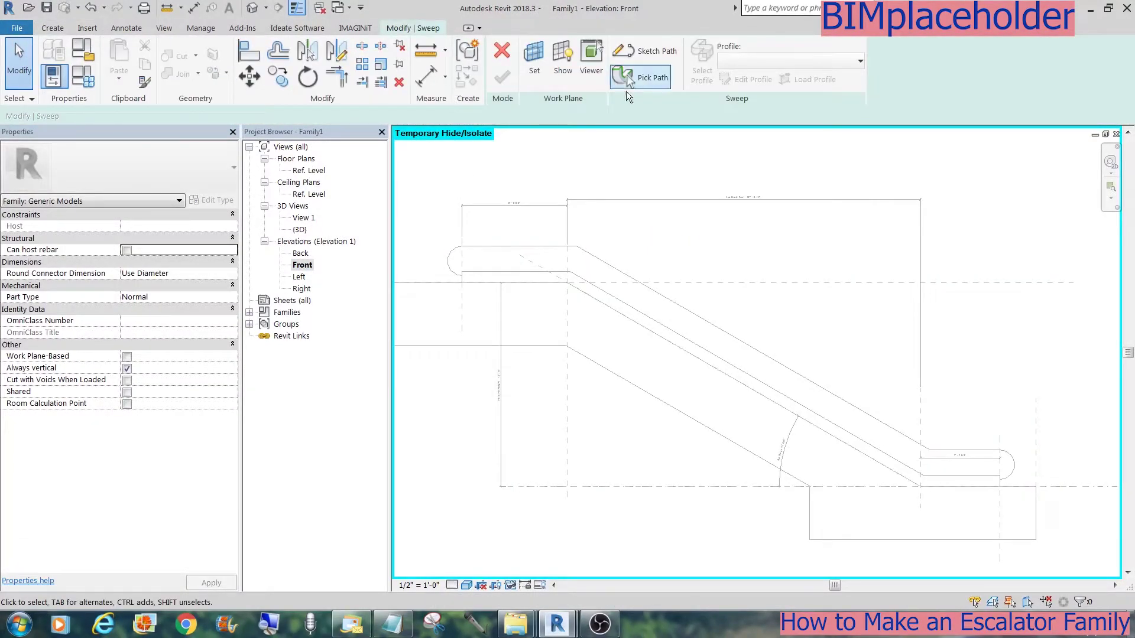
click(535, 53)
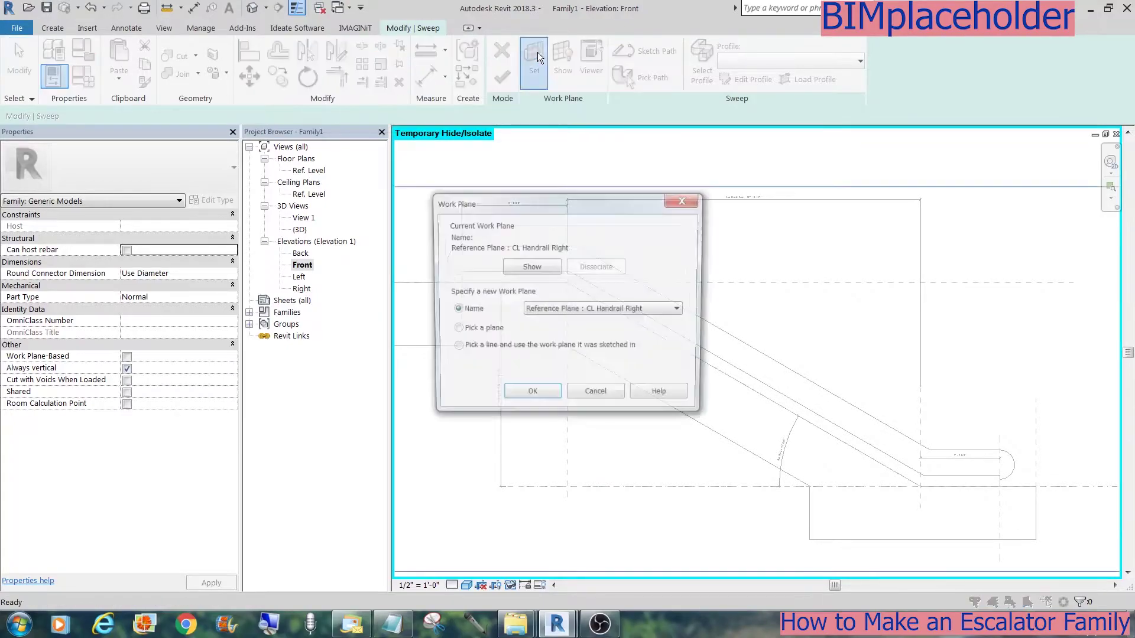
click(677, 311)
click(652, 325)
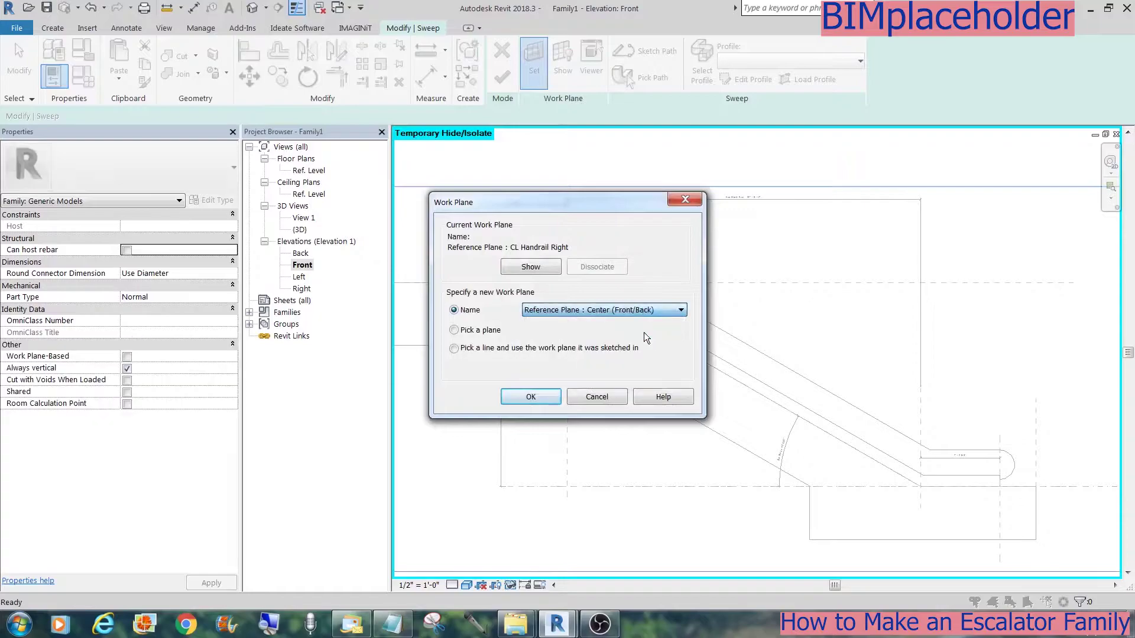
click(530, 397)
Step: Sketch the sweep path by picking and locking the balustrade's top edges and both end arcs, and finish it
click(643, 51)
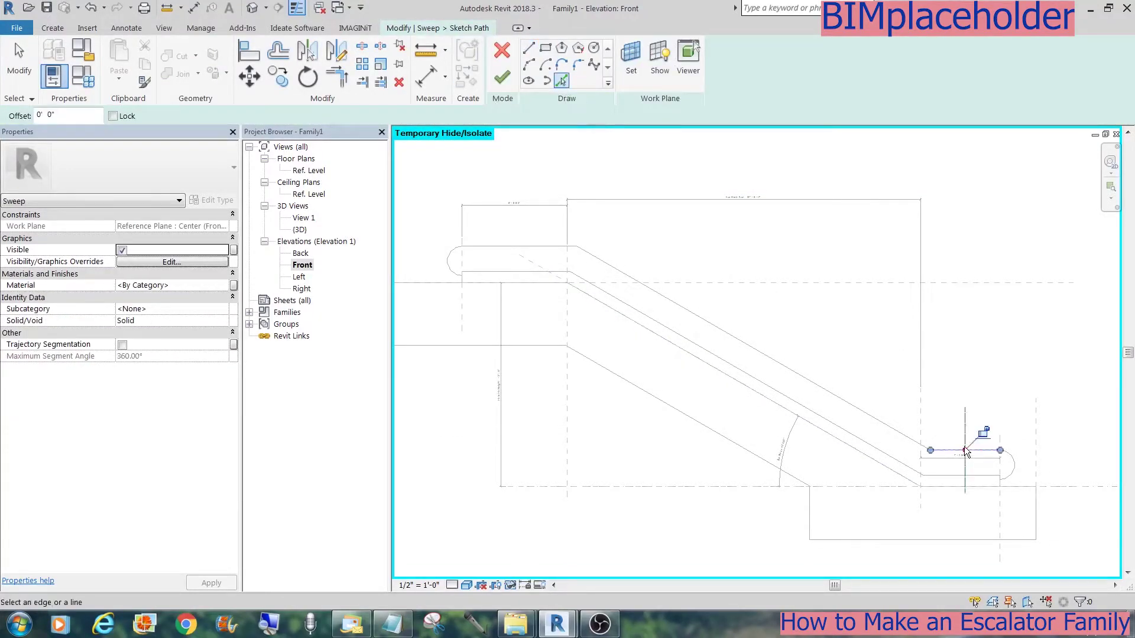
click(863, 413)
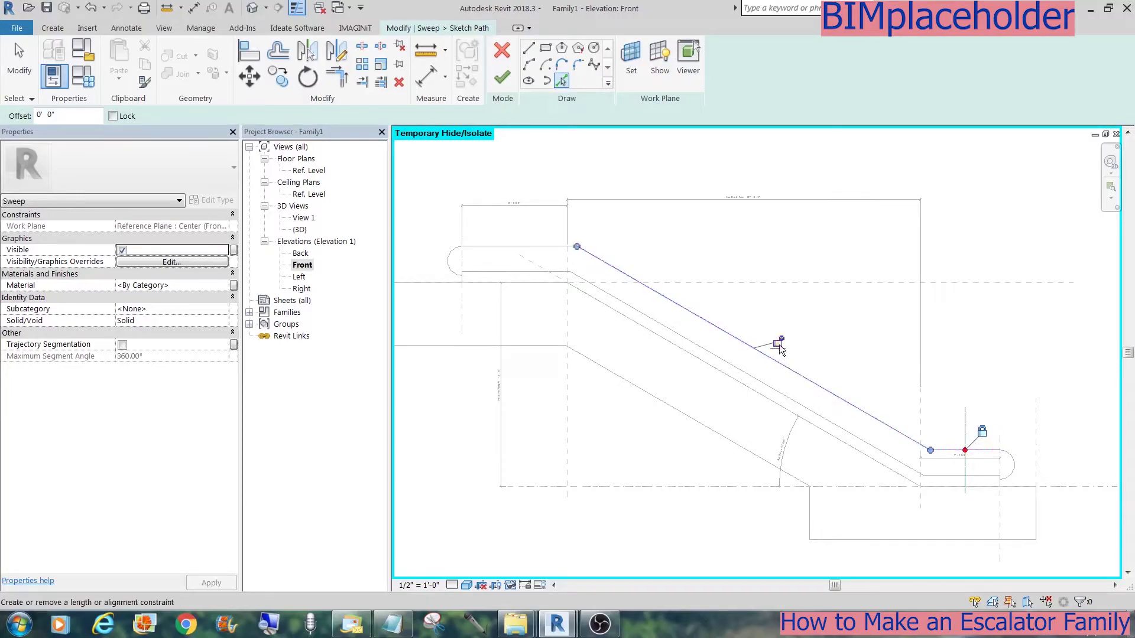
click(534, 247)
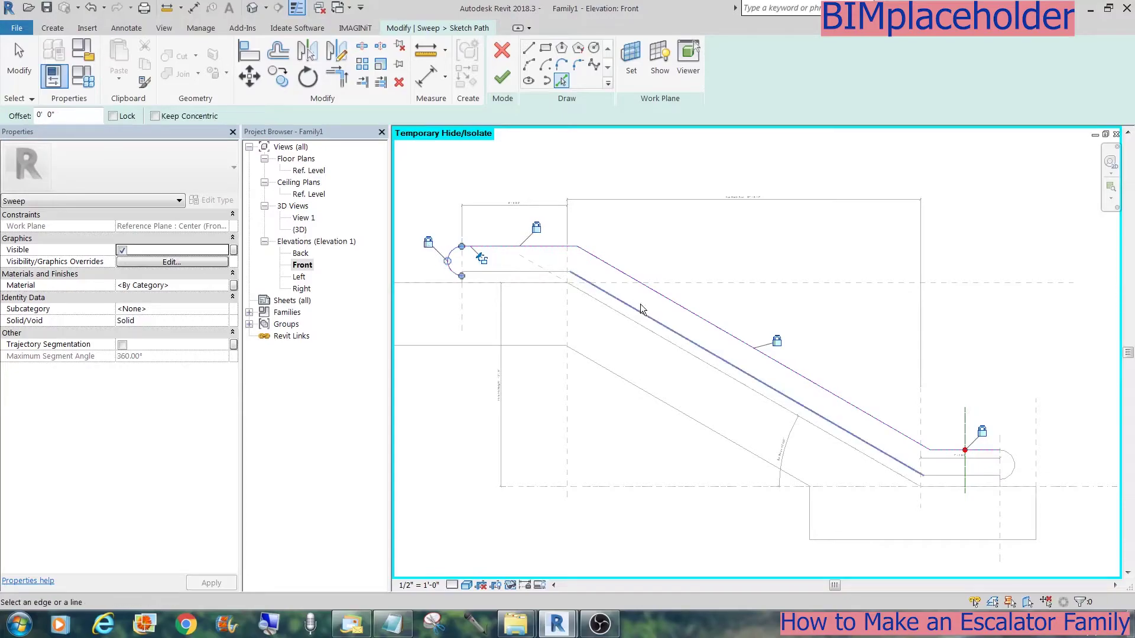
click(1014, 464)
click(1033, 484)
click(502, 78)
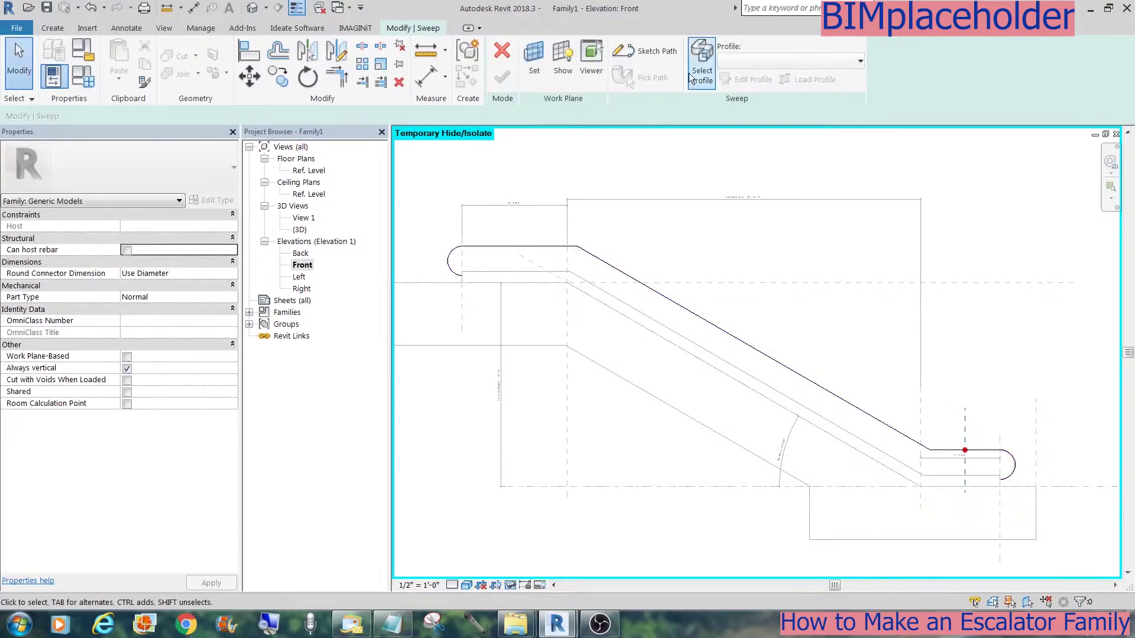
Step: Open the sweep profile for sketching in Elevation: Right, zoomed in on the balustrade panel
click(702, 75)
click(743, 78)
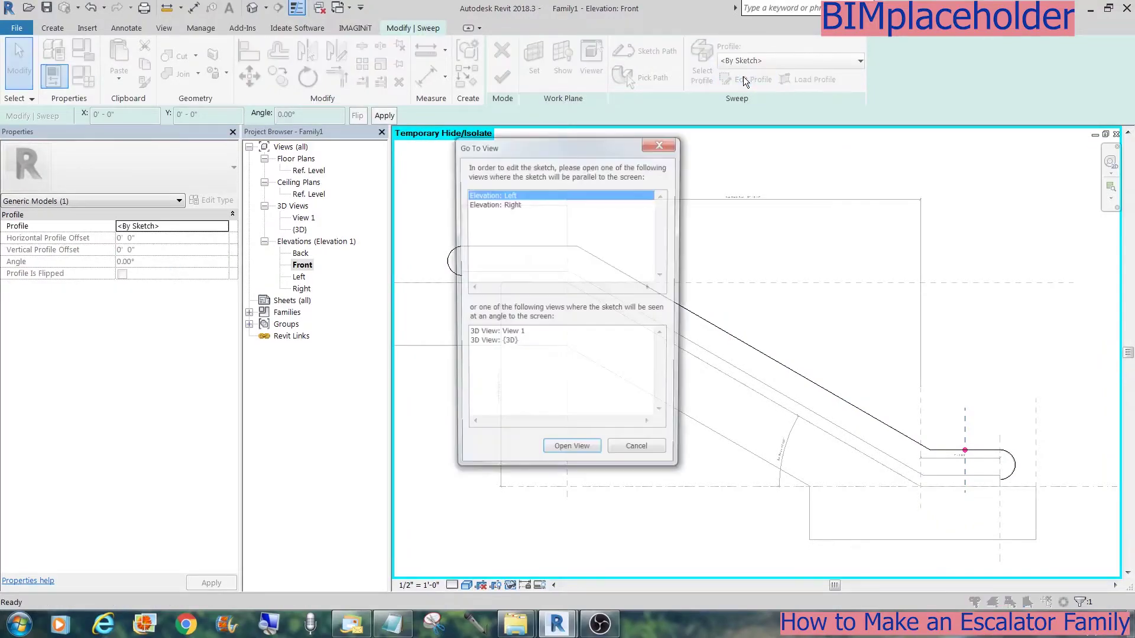
double_click(514, 206)
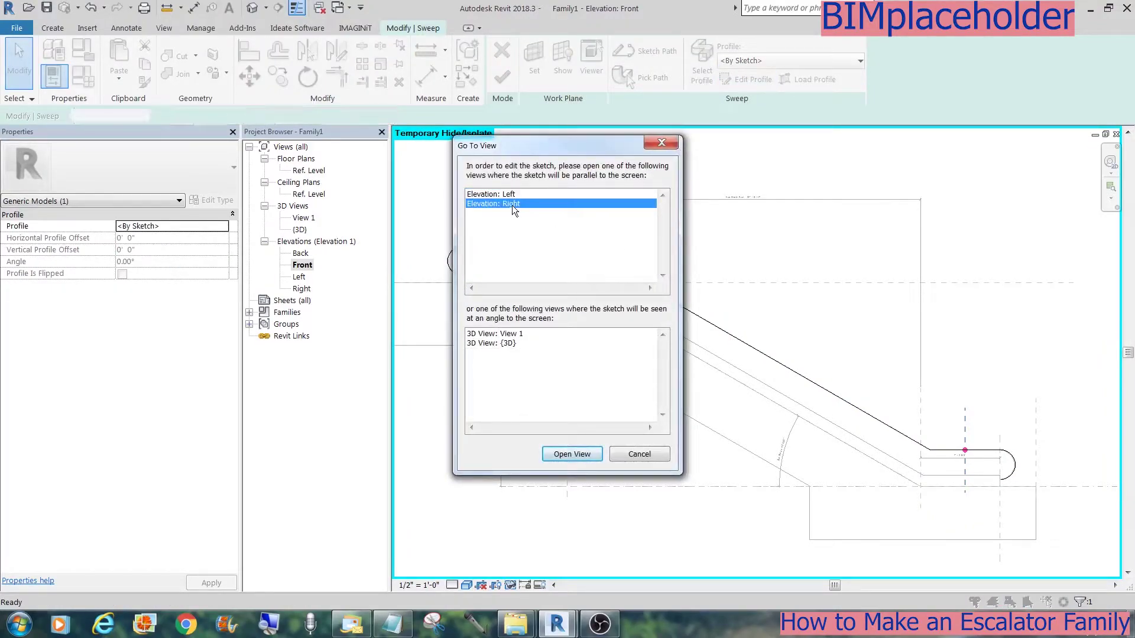
drag(623, 357, 744, 281)
drag(544, 406, 851, 261)
Step: Draw a rectangular handrail profile about 5 1/2" wide and 4" high across the balustrade panel, based on the path level
click(643, 365)
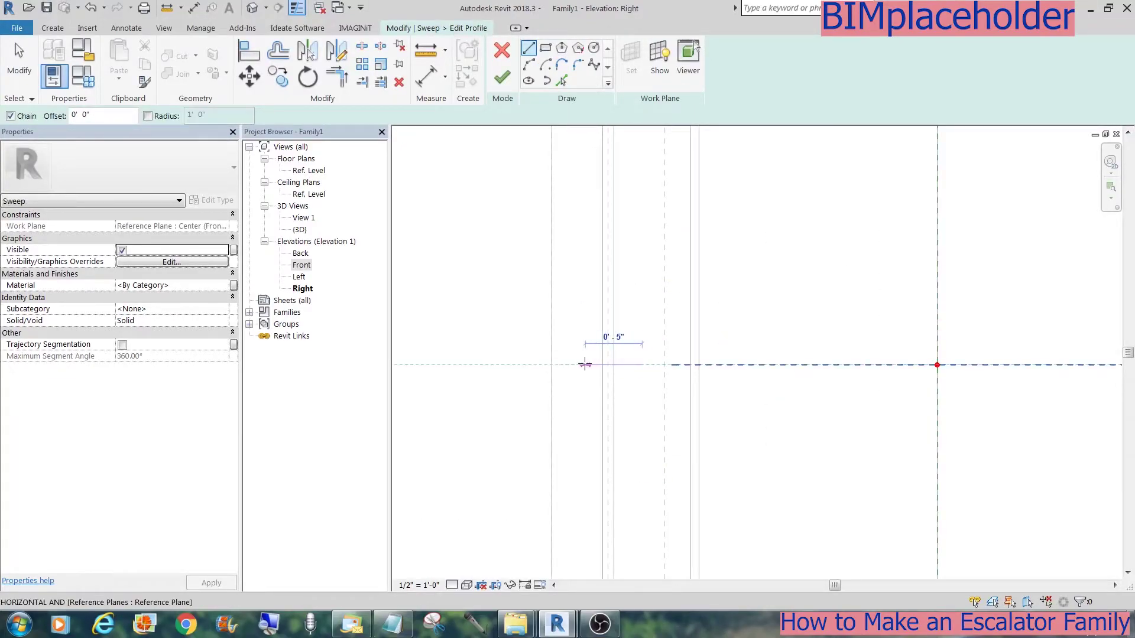
key(Escape)
click(642, 365)
click(643, 319)
key(Escape)
click(579, 365)
click(579, 320)
key(z)
key(r)
drag(541, 392, 786, 267)
click(692, 319)
click(509, 319)
key(Escape)
key(Escape)
Step: Add an aligned dimension for the height of the handrail profile rectangle
key(d)
key(i)
click(654, 455)
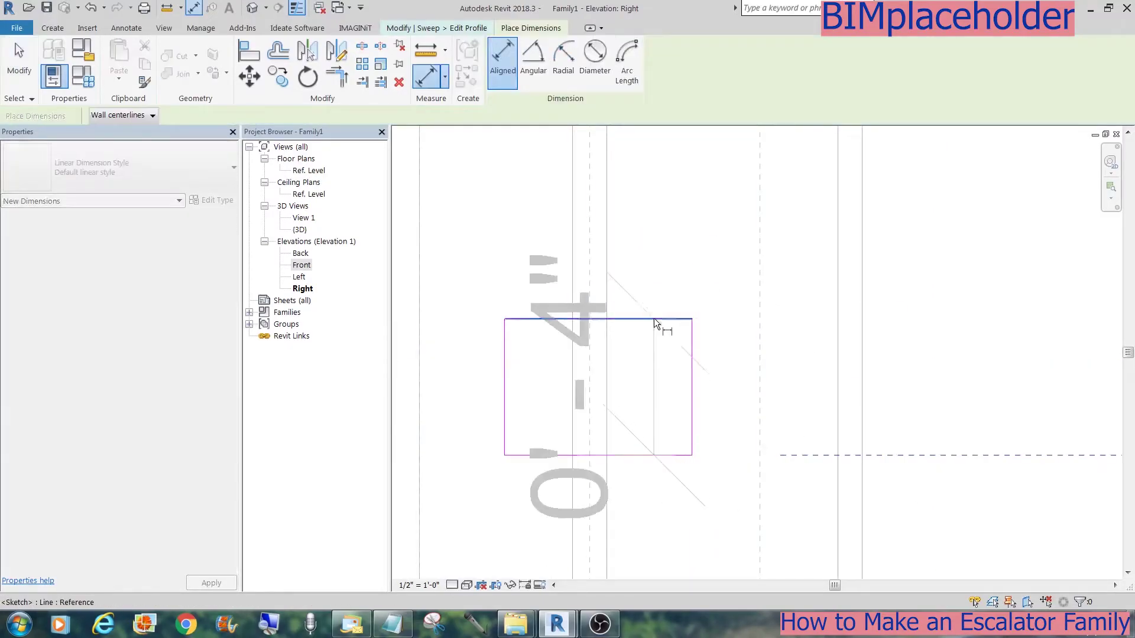
click(656, 321)
scroll(700, 345, down, 2)
click(536, 347)
key(Escape)
key(Escape)
Step: Set the handrail profile rectangle's height to 3 1/4"
click(631, 331)
click(516, 362)
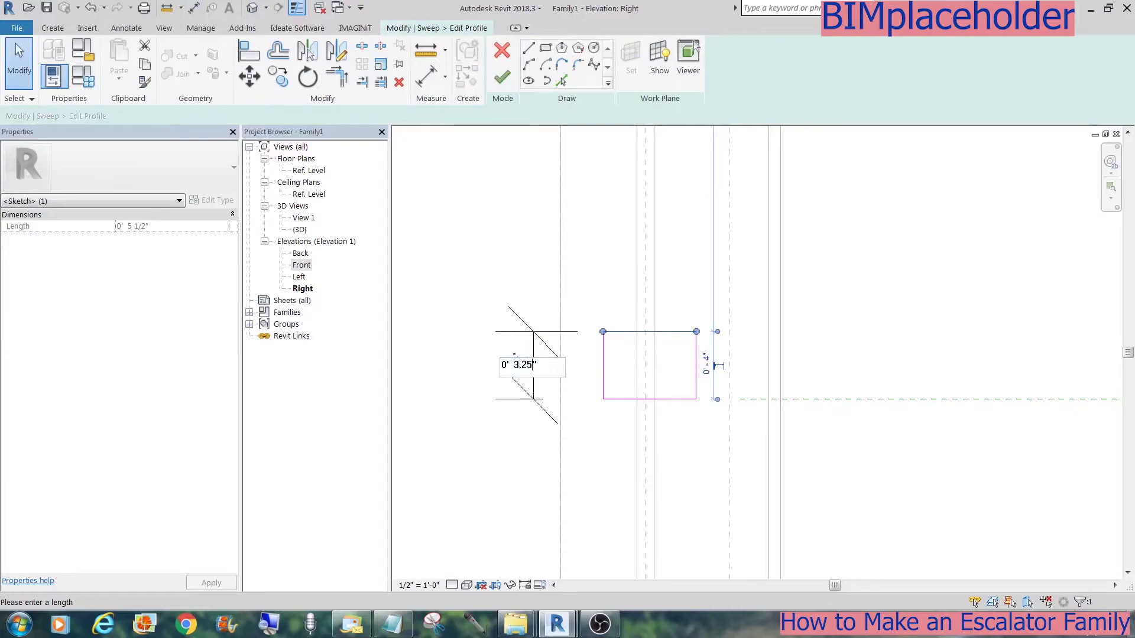
key(Return)
drag(549, 449, 933, 236)
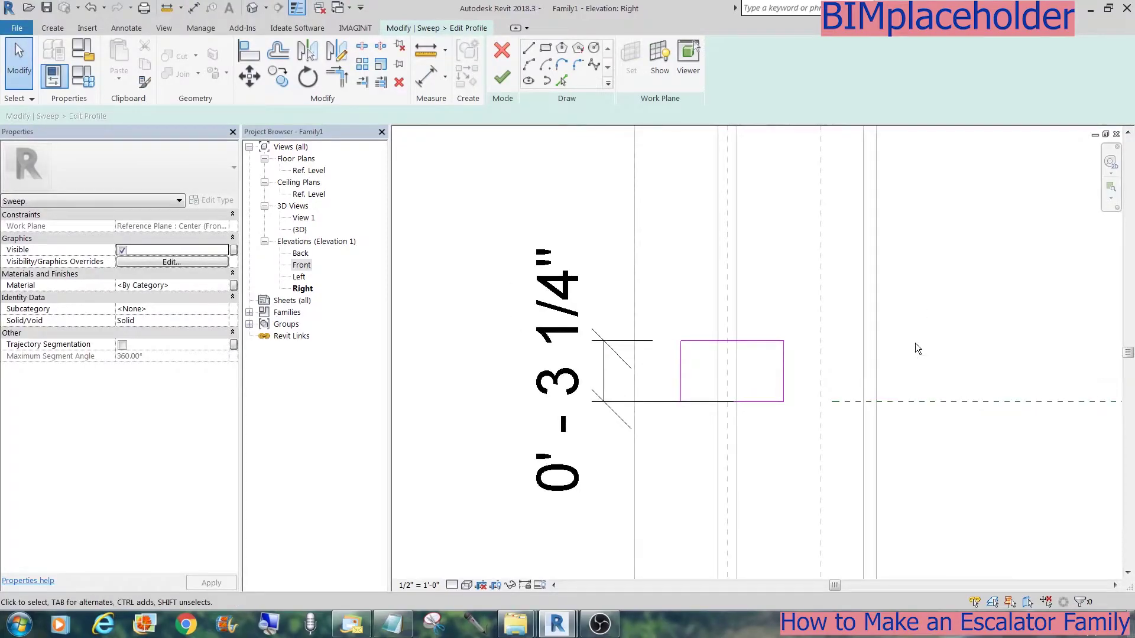
Step: Dimension the handrail profile's width and its distance from the adjacent reference plane, and set the view scale to 1" = 1'-0"
key(d)
key(i)
click(821, 383)
click(785, 381)
click(681, 373)
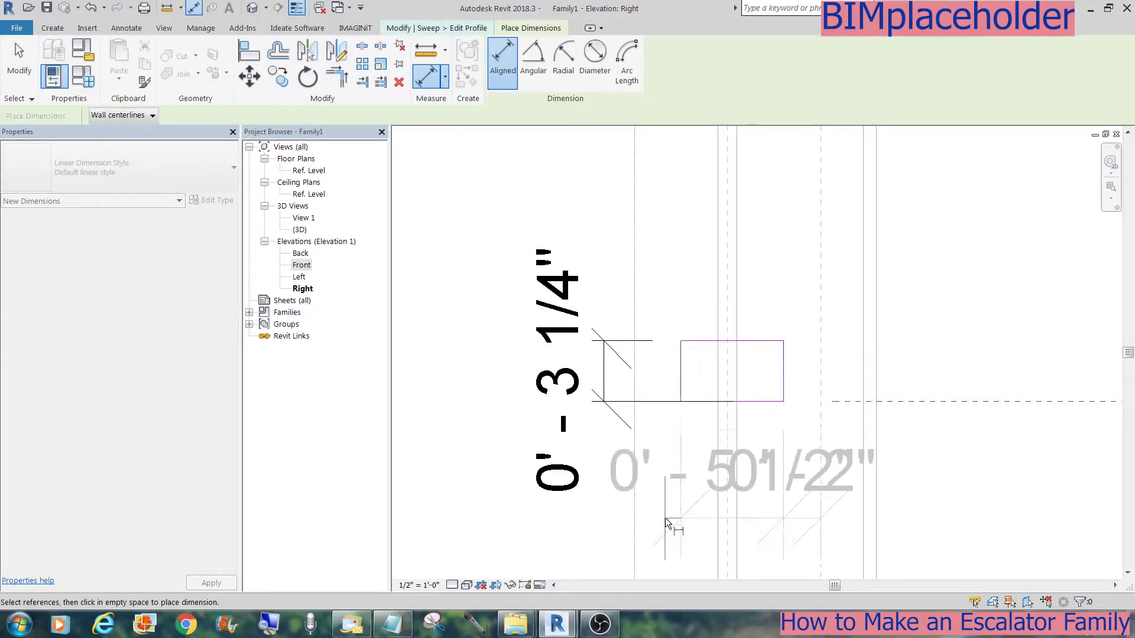
click(665, 518)
click(413, 586)
click(424, 238)
key(Escape)
key(Escape)
Step: Set the handrail profile's distance from the reference plane to 3 1/4" and its width to 3"
click(783, 373)
click(803, 508)
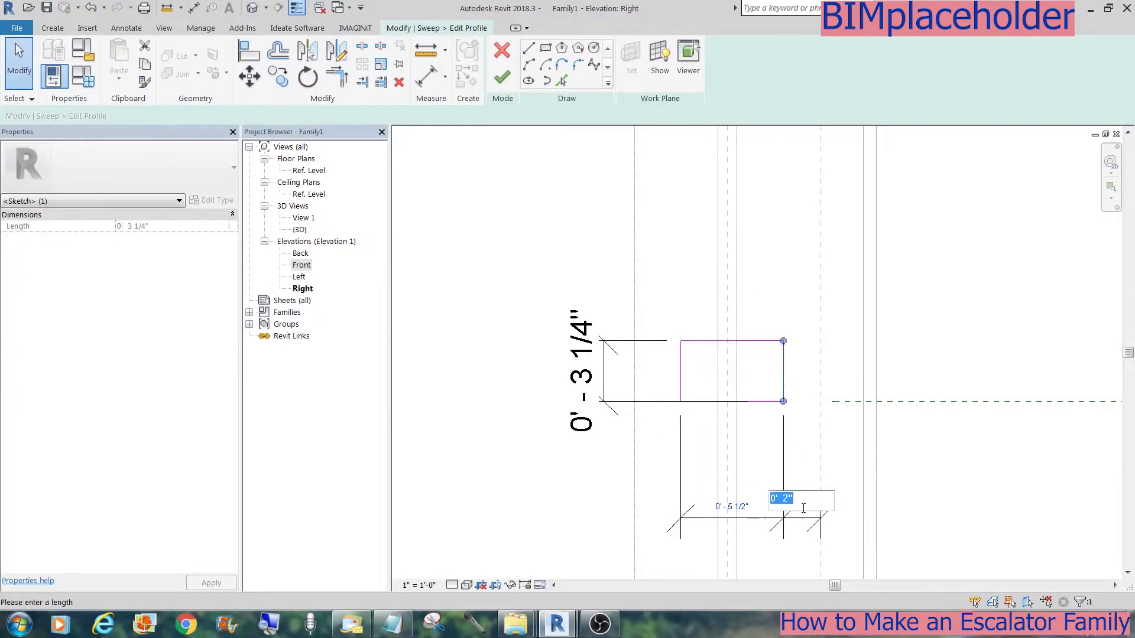
key(Return)
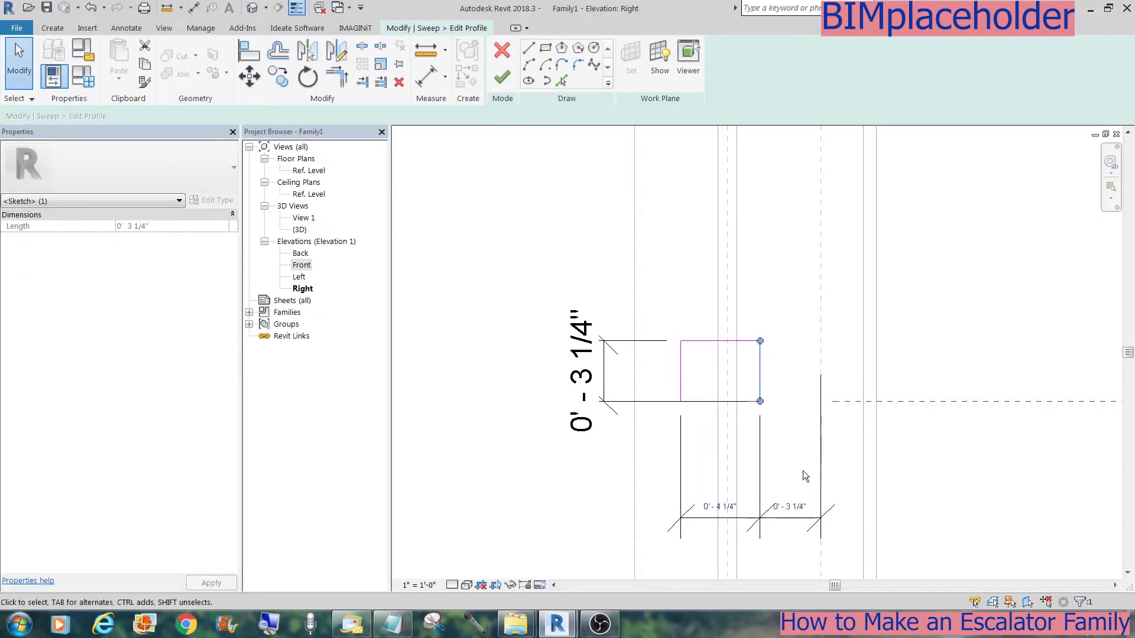
click(680, 378)
click(719, 507)
key(Return)
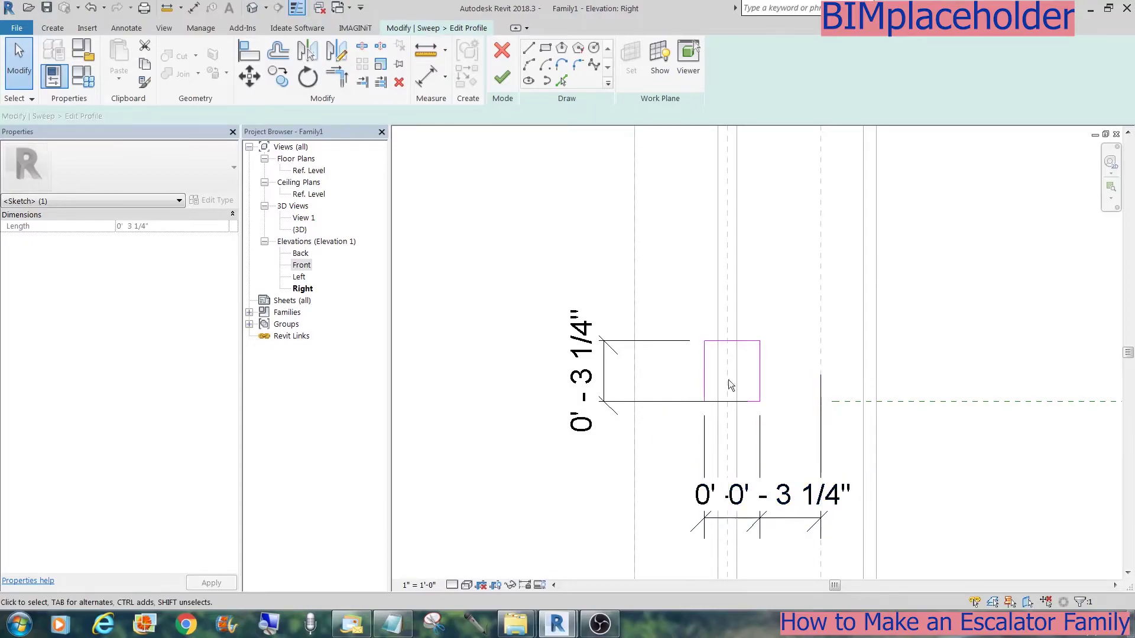
Step: Set the view scale to 1 1/2" = 1'-0" and move the 3" dimension text clear of its neighbour
click(712, 368)
drag(557, 544, 903, 247)
click(418, 584)
click(430, 232)
click(763, 515)
drag(761, 532, 669, 522)
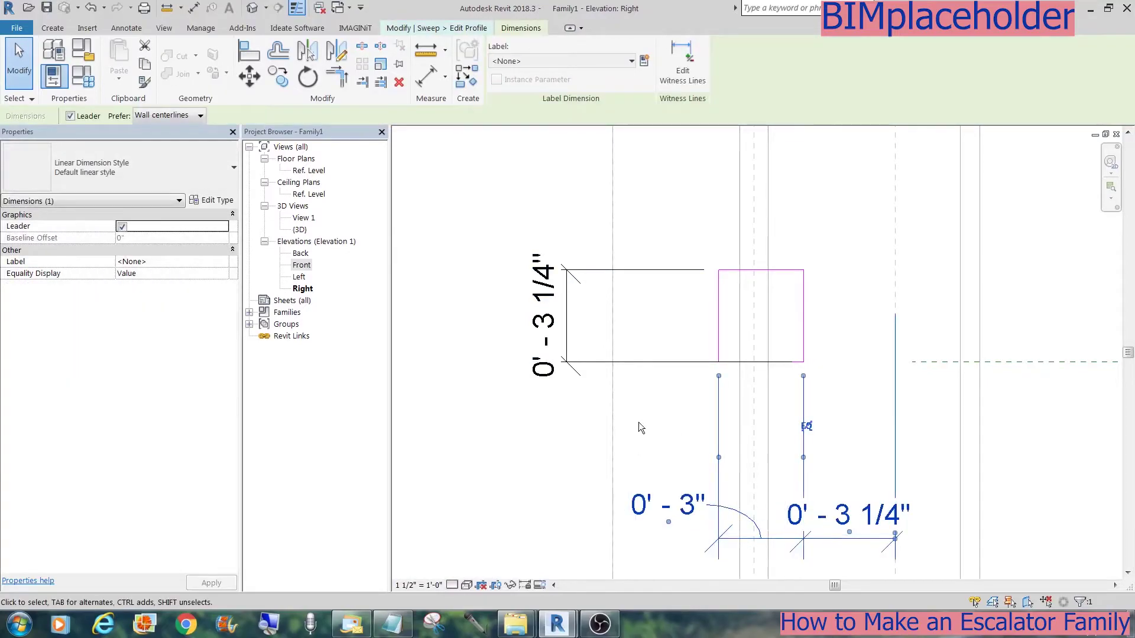
Step: Offset copies of the handrail profile lines by 5/8" outward and inward to set out the cap
click(279, 50)
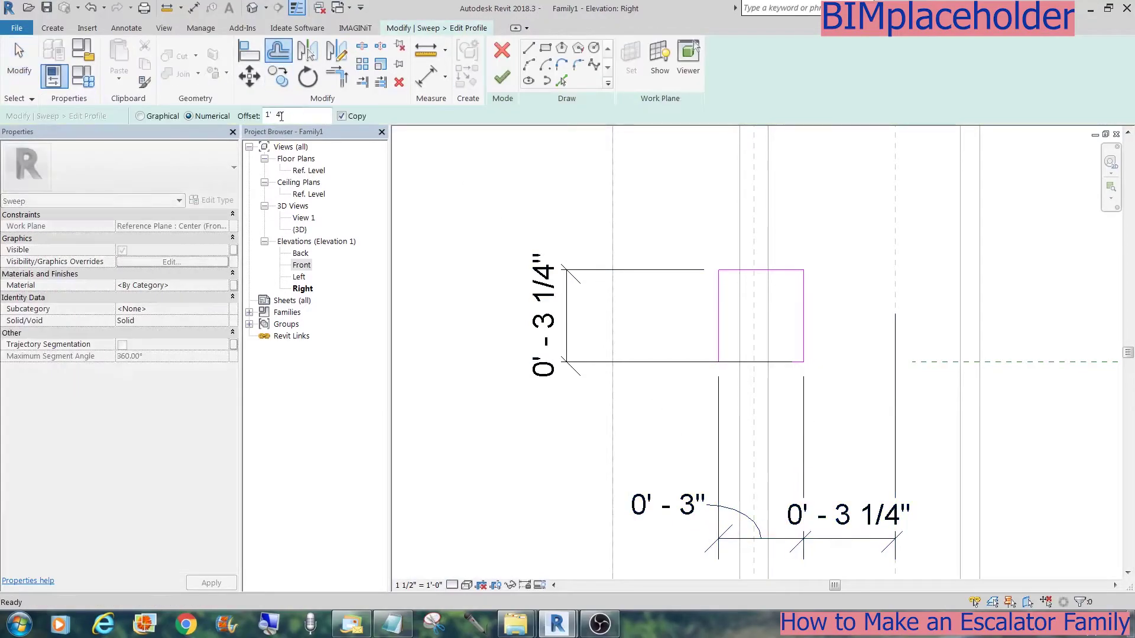
click(799, 296)
click(777, 271)
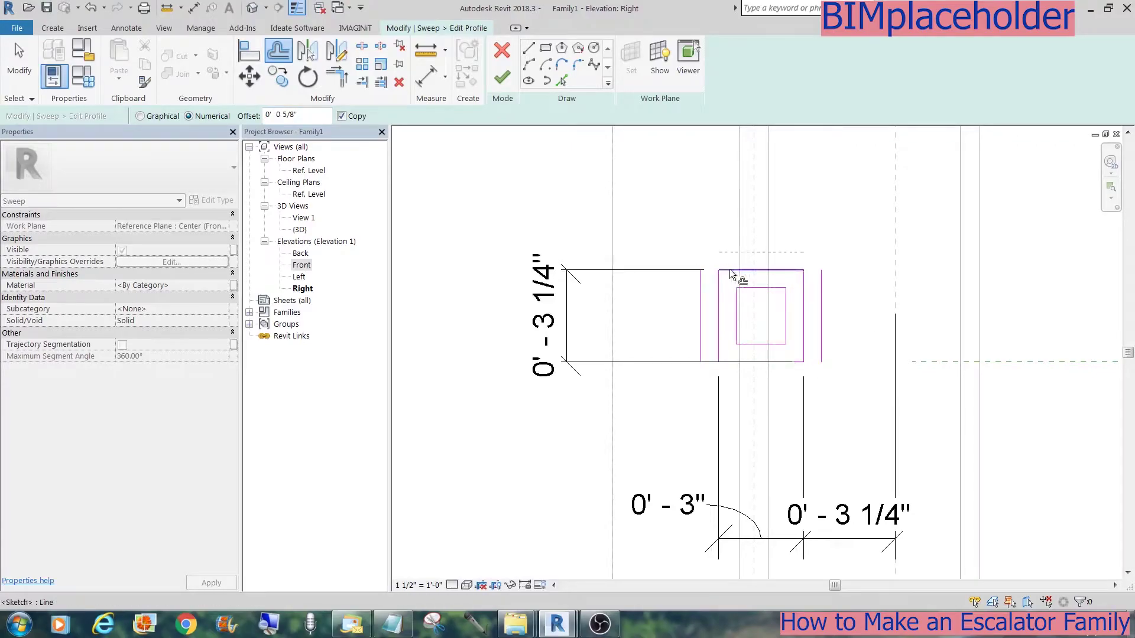
key(Escape)
click(278, 56)
click(752, 295)
key(Escape)
Step: Trim the two vertical sides of the handrail profile at the offset line below the cap
drag(736, 305, 804, 305)
key(t)
key(r)
click(718, 317)
click(731, 305)
click(802, 317)
click(790, 305)
key(Escape)
Step: Draw an outward rounded arc at each end of the cap, from the top edge to the trimmed side
click(562, 64)
click(718, 270)
click(718, 305)
click(803, 269)
click(803, 305)
key(Escape)
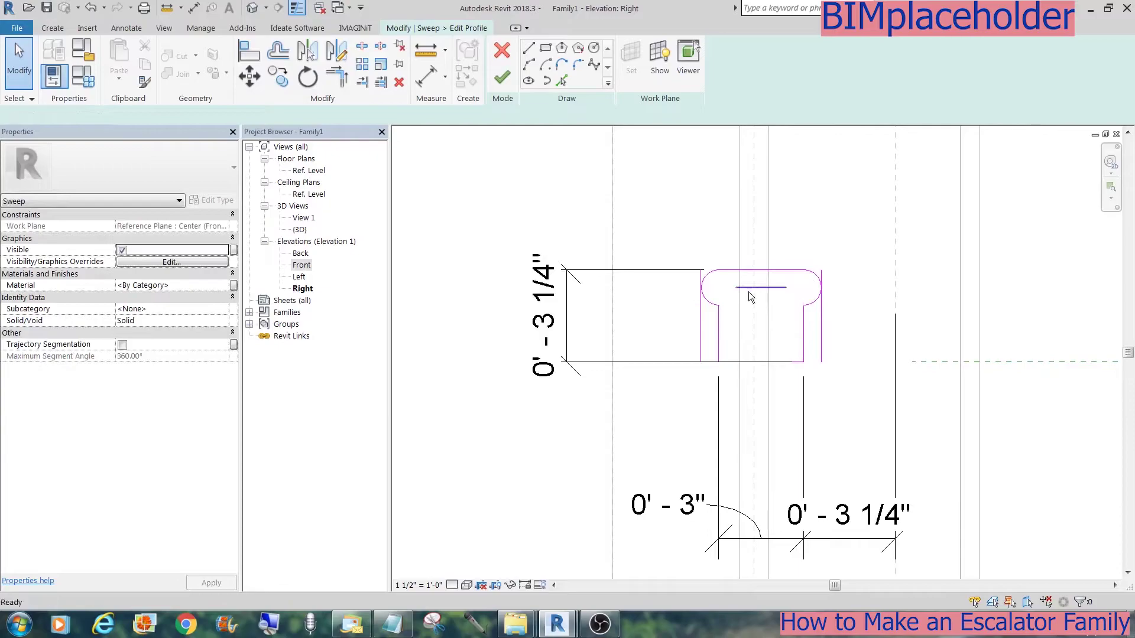
Step: Remove the leftover offset lines and mirror the handrail profile about the centre plane onto the opposite balustrade
key(Tab)
click(720, 303)
scroll(699, 323, down, 4)
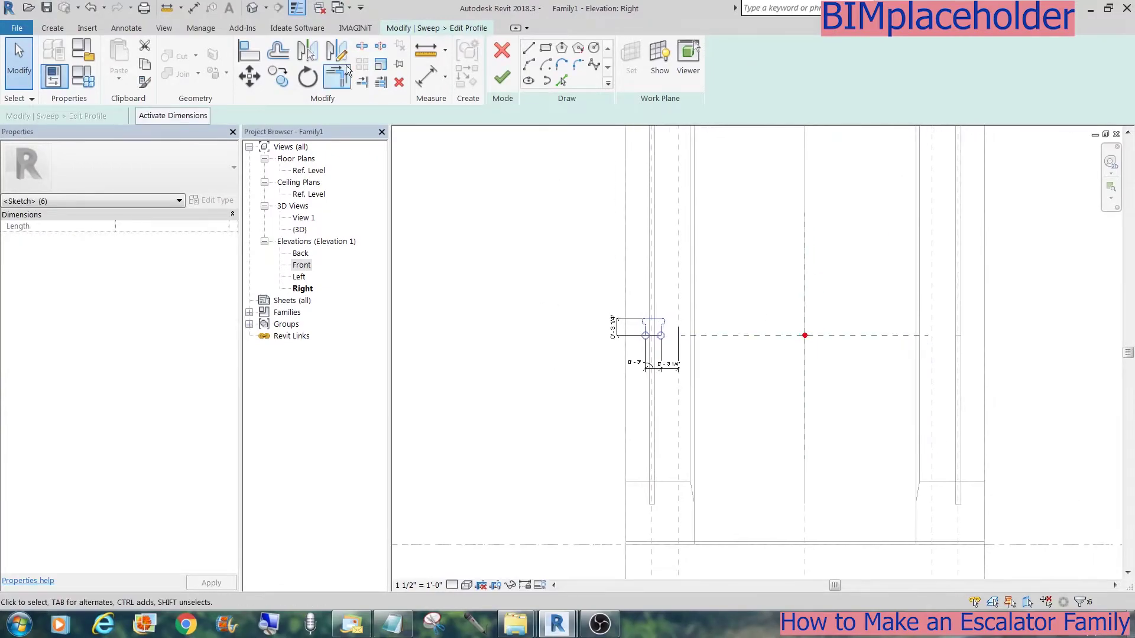
key(m)
key(m)
click(803, 354)
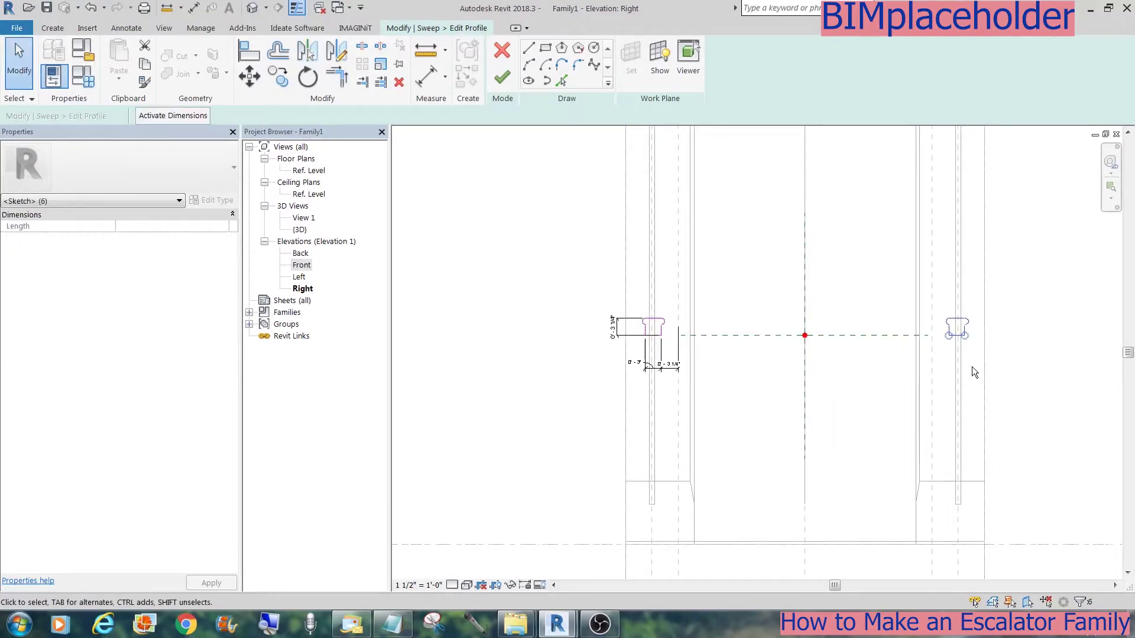
key(Escape)
Step: Dimension the mirrored handrail profile's distance from its reference plane together with its width
scroll(986, 327, up, 5)
key(d)
key(i)
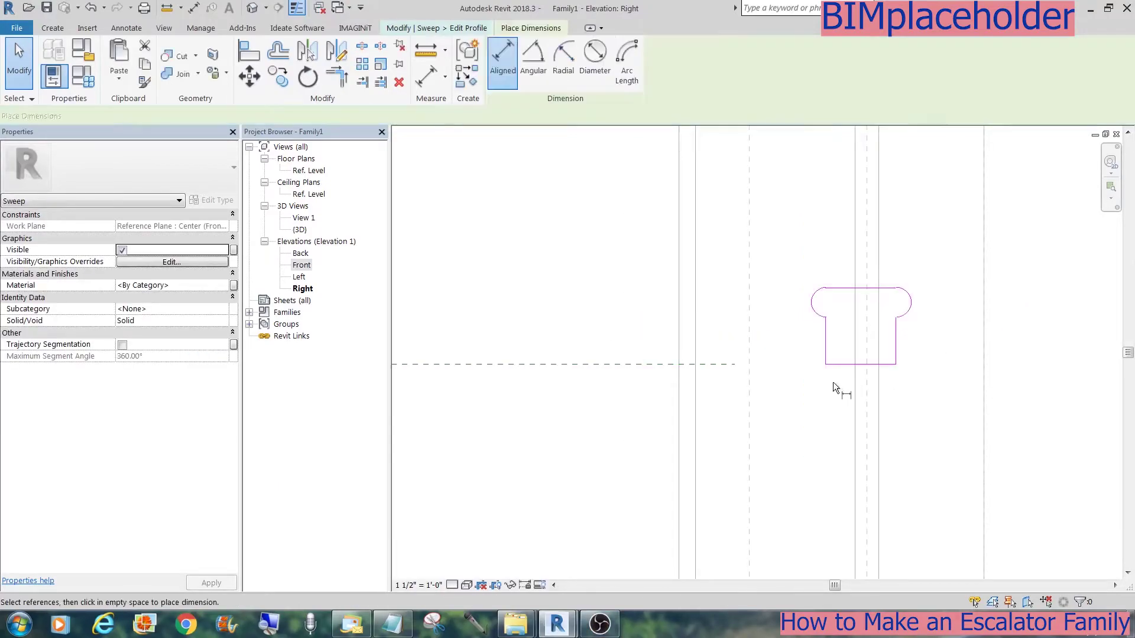
click(748, 353)
click(825, 355)
click(896, 355)
click(887, 440)
Step: Dimension the mirrored handrail profile's height from the path level to its top edge
click(852, 288)
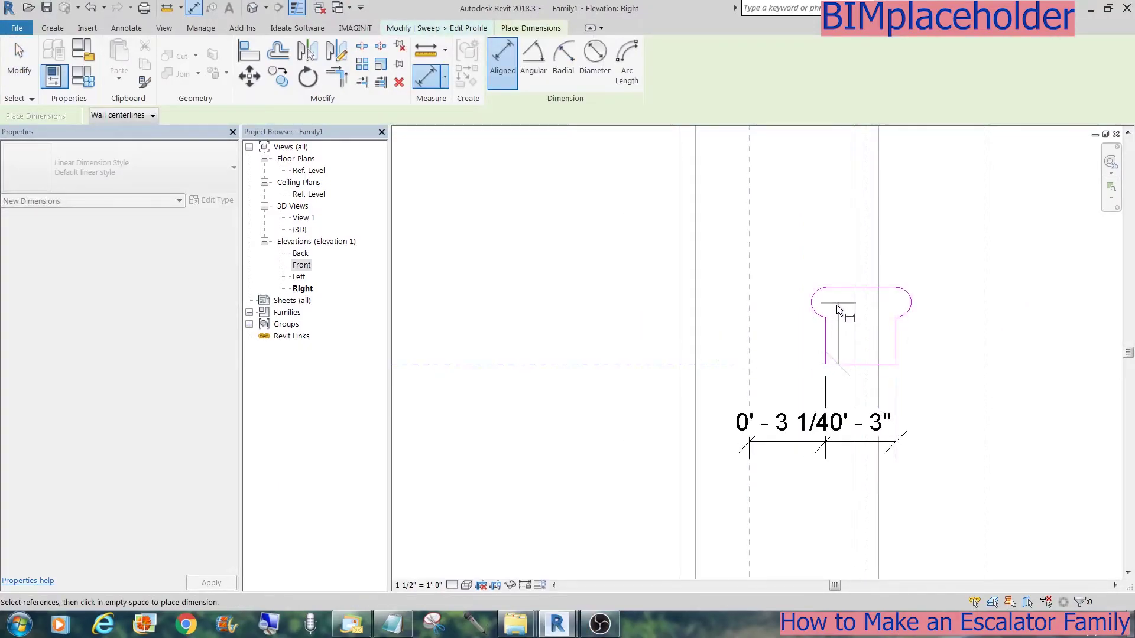
click(714, 364)
click(657, 286)
click(658, 292)
key(Escape)
key(Escape)
Step: Finish the handrail profile sketch and complete the sweep
scroll(885, 392, down, 5)
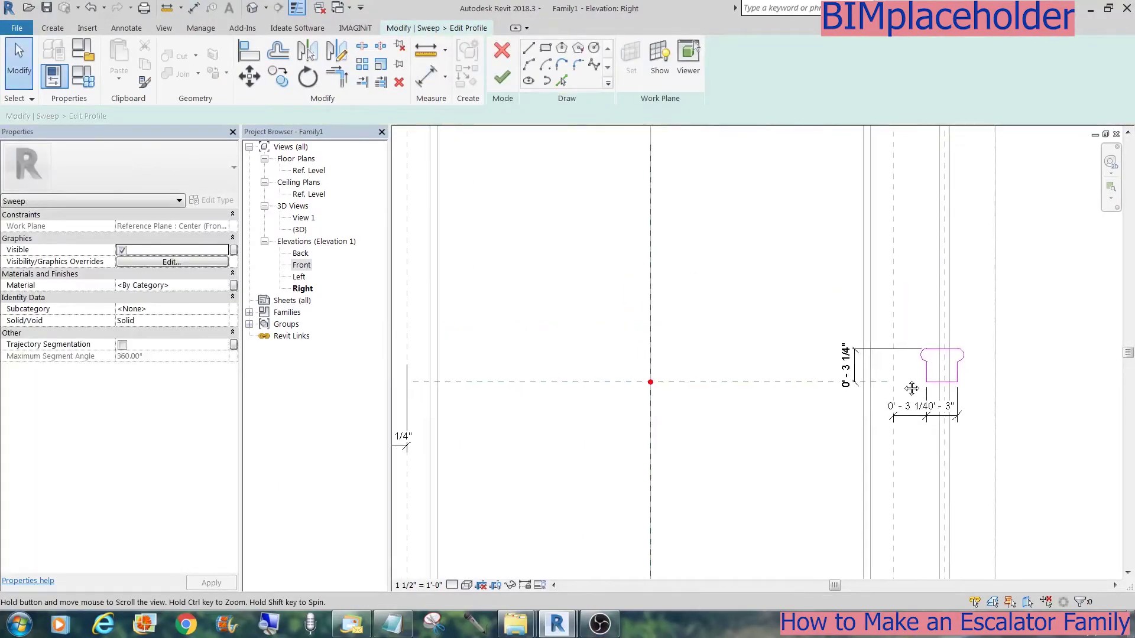
click(498, 83)
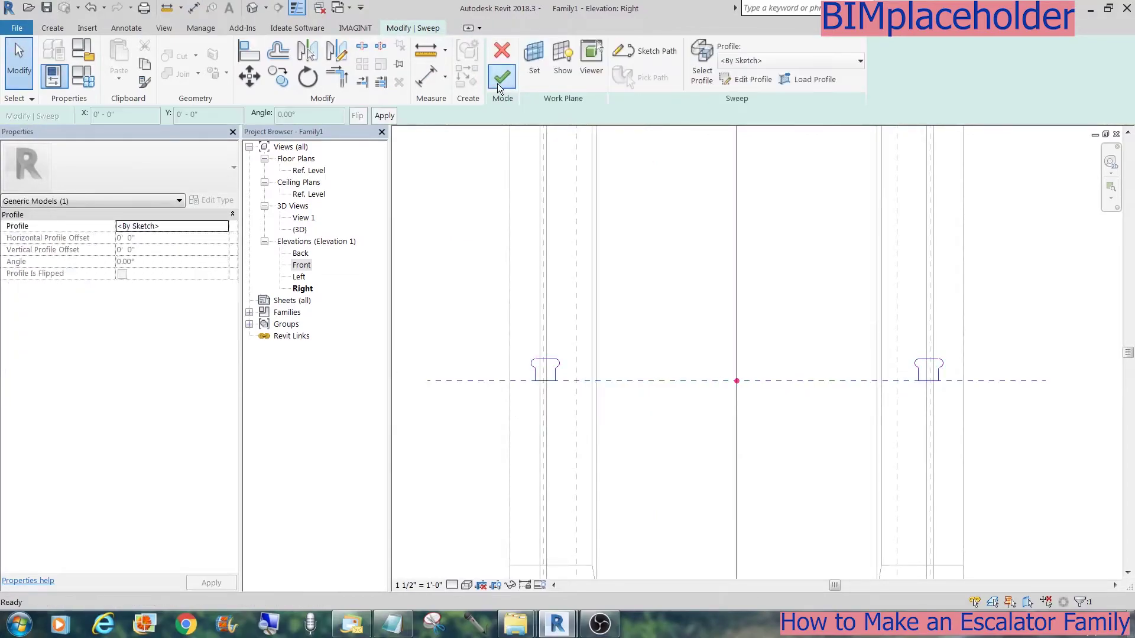
click(501, 81)
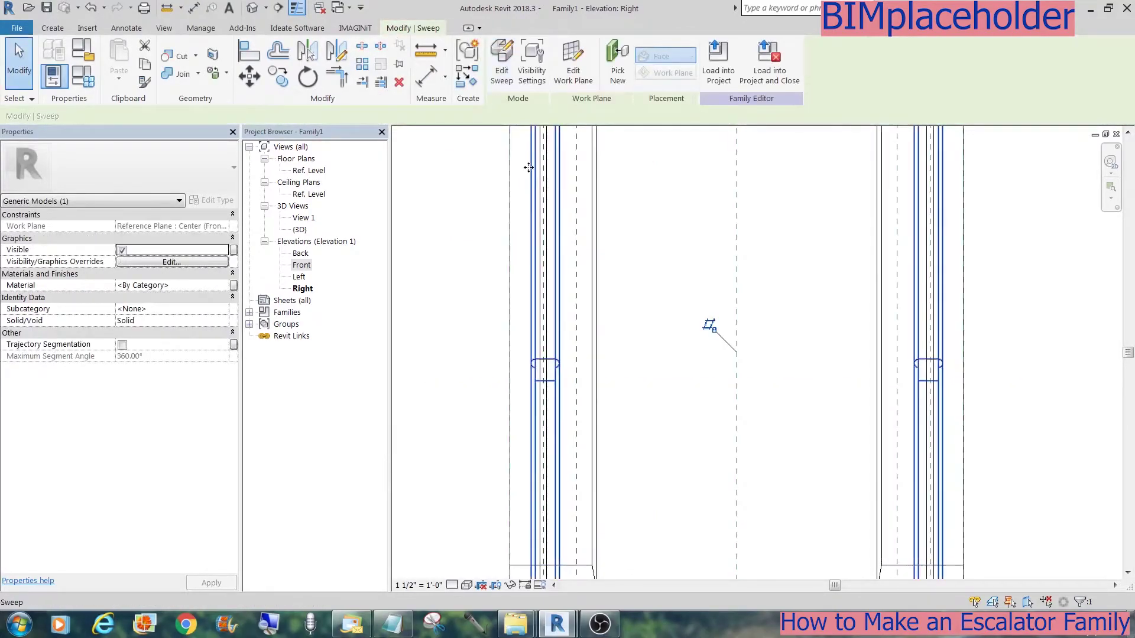
Step: Create a new material named Rubber Rail for the handrail sweep
click(223, 286)
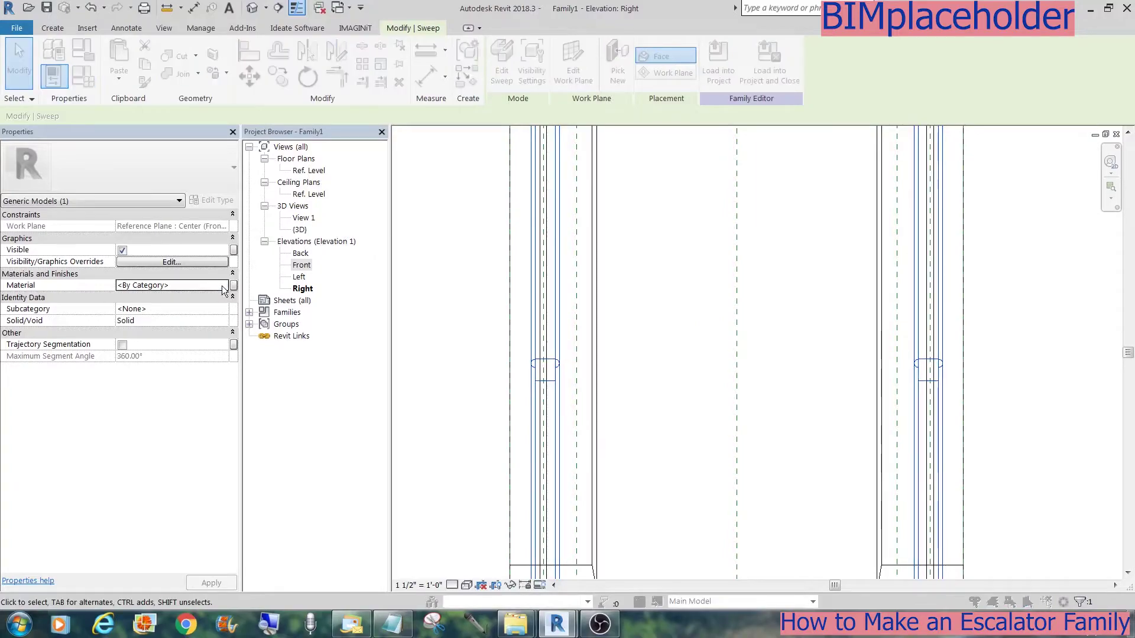
click(223, 285)
click(342, 446)
click(348, 459)
right_click(369, 231)
click(403, 268)
text(Rubber Rail)
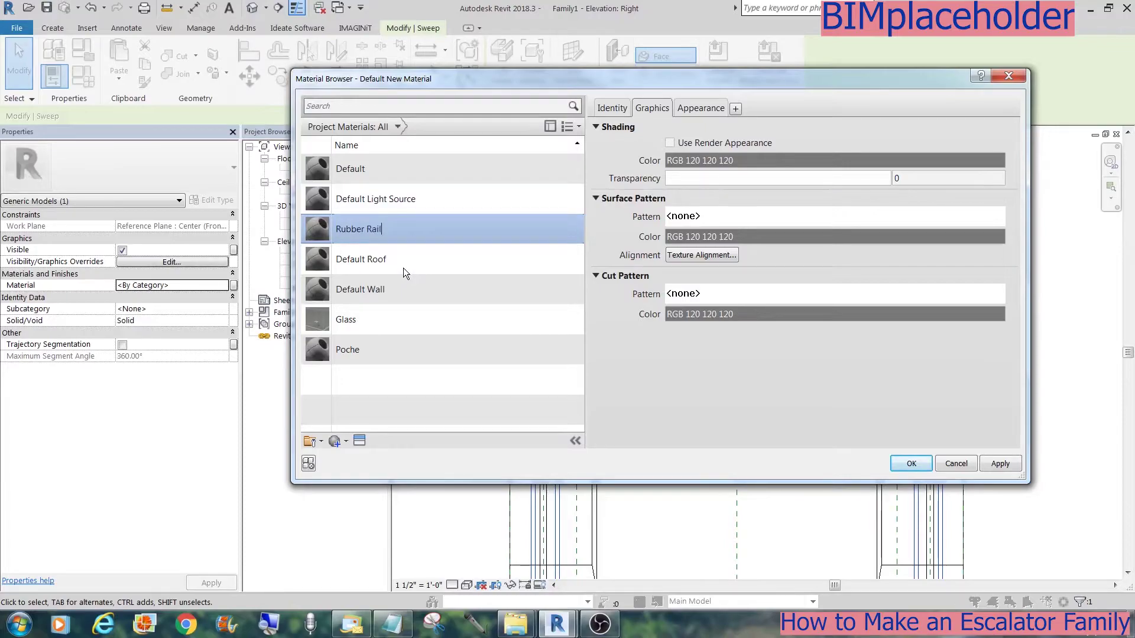
key(Return)
Step: Set the Rubber Rail shading colour to black (RGB 0 0 0) and assign the material to the sweep
click(786, 160)
click(516, 254)
click(715, 404)
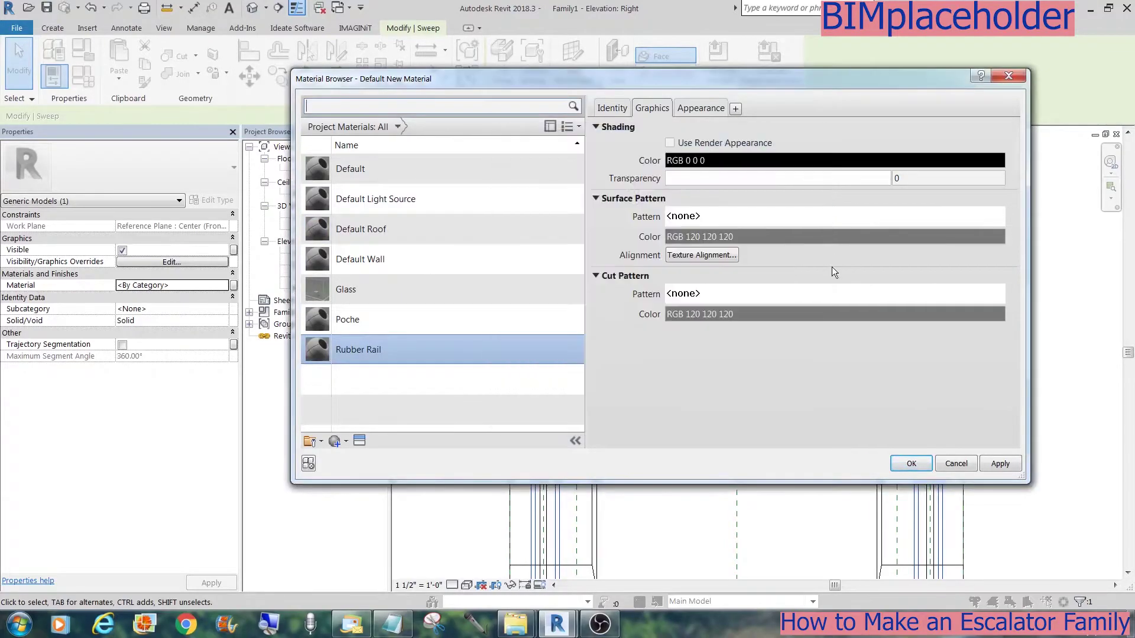
click(910, 463)
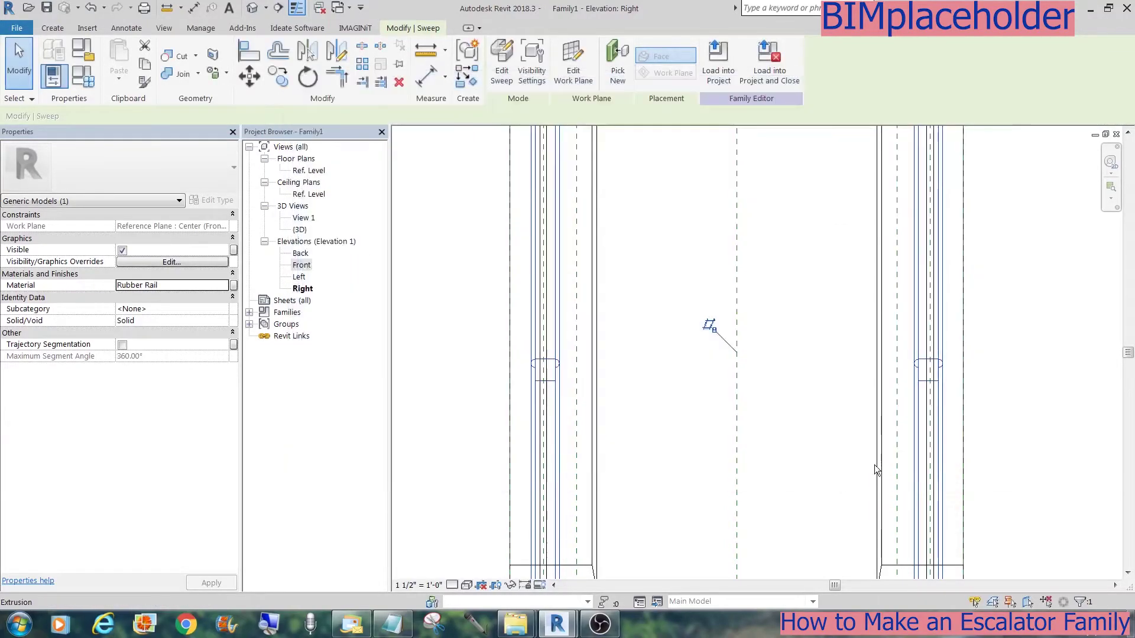
Step: Examine the swept handrails in the 3D view, close up at the upper end and across the whole escalator
click(252, 7)
key(r)
drag(568, 297, 737, 194)
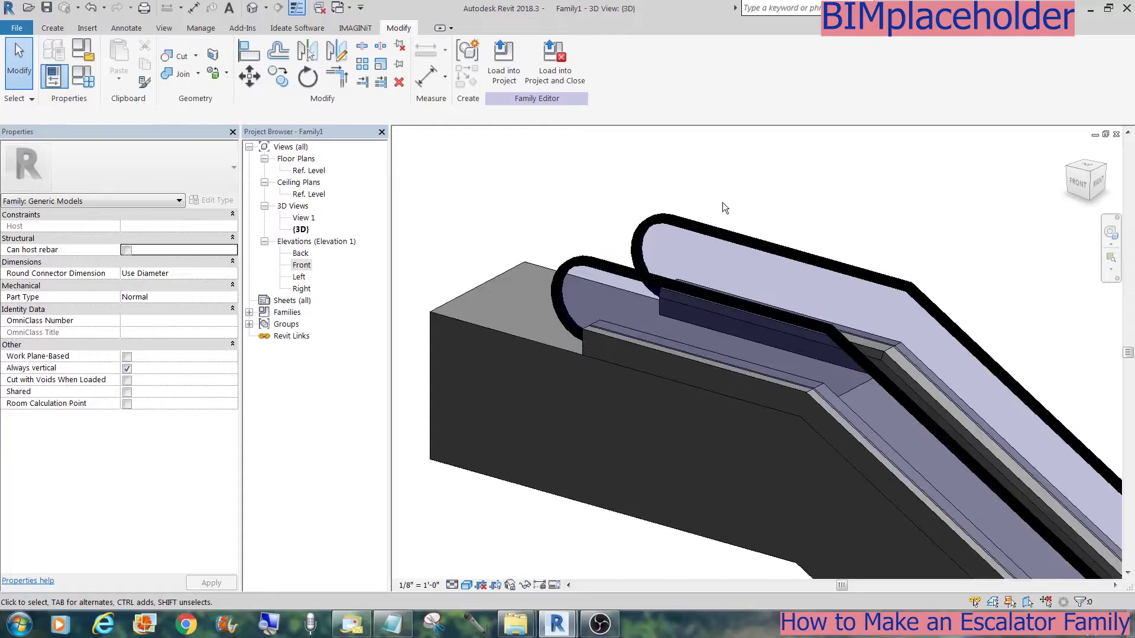
key(z)
key(f)
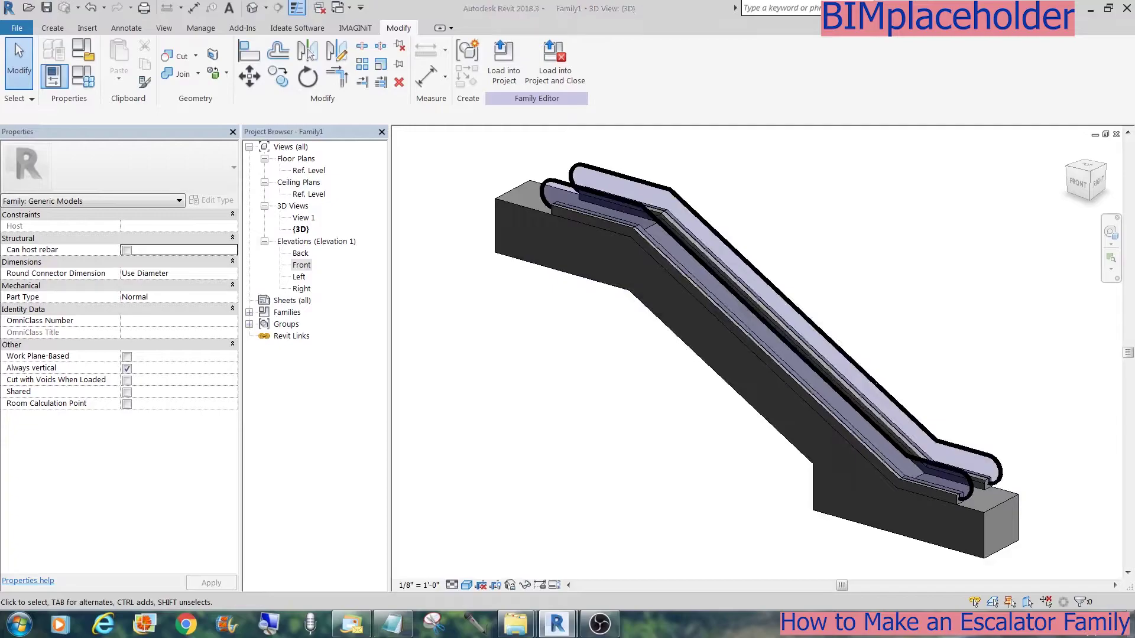
Step: Create a new family from the Generic Model.rft template
click(17, 28)
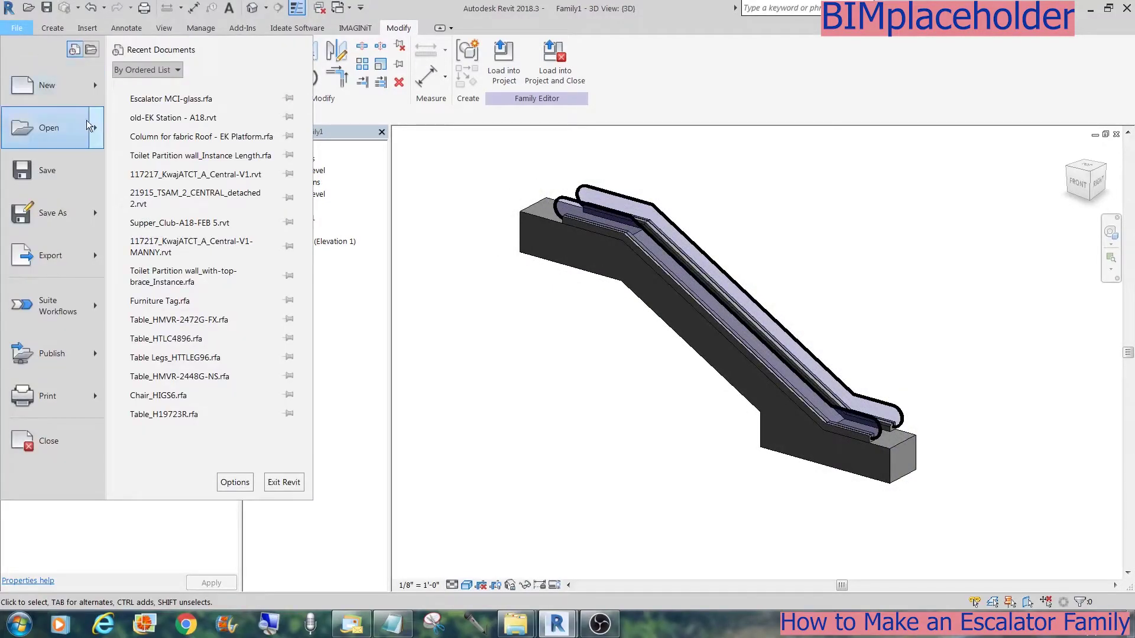
mouse_move(53, 86)
click(166, 126)
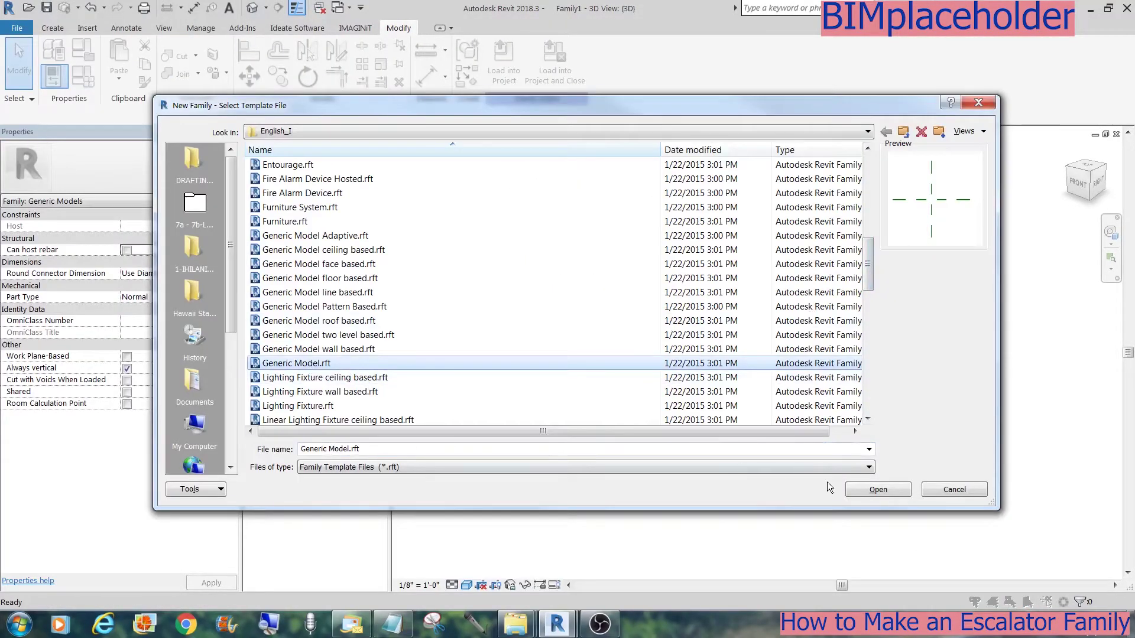
click(851, 489)
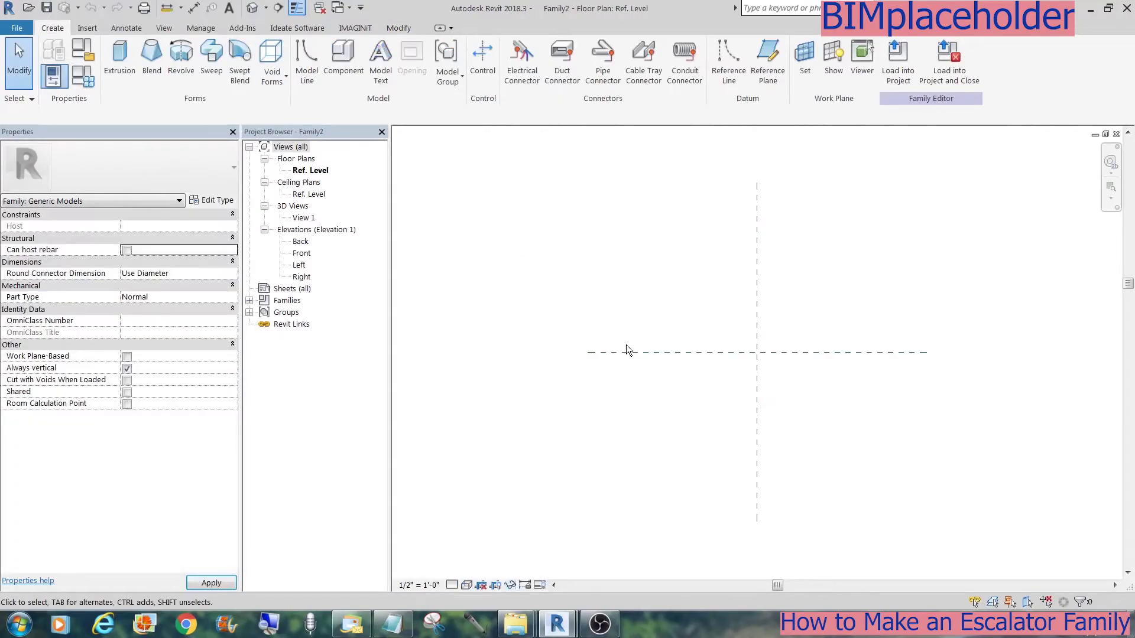
Step: Draw a vertical reference plane beside the centre plane and a horizontal one 1'-9" above the centre in the Ref. Level plan
key(p)
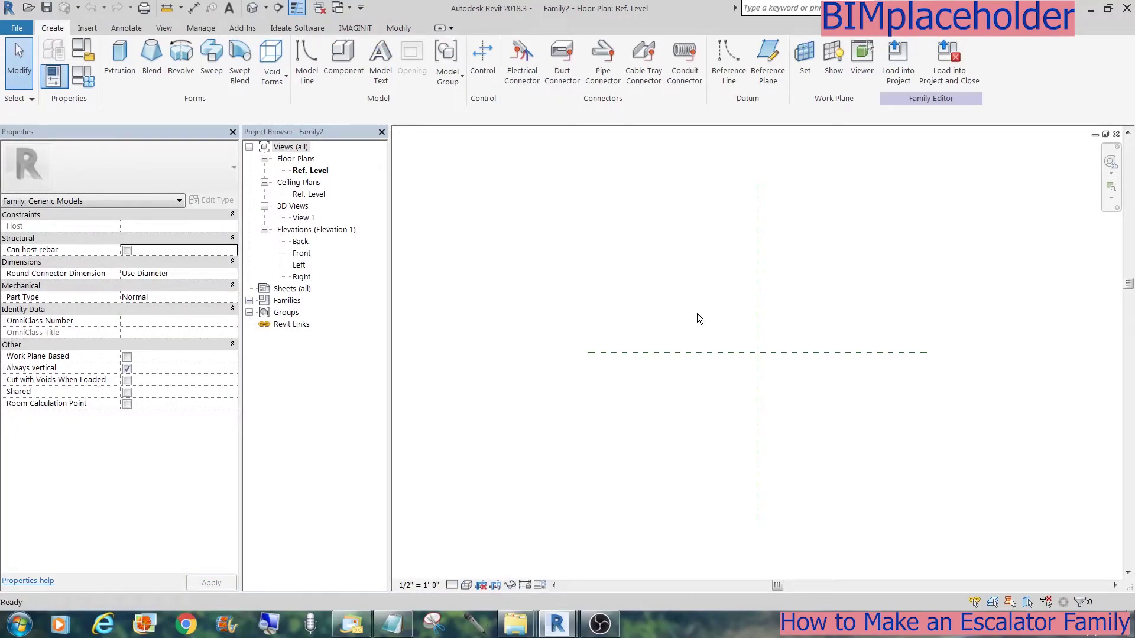
click(698, 279)
click(698, 457)
click(656, 310)
click(796, 310)
click(680, 338)
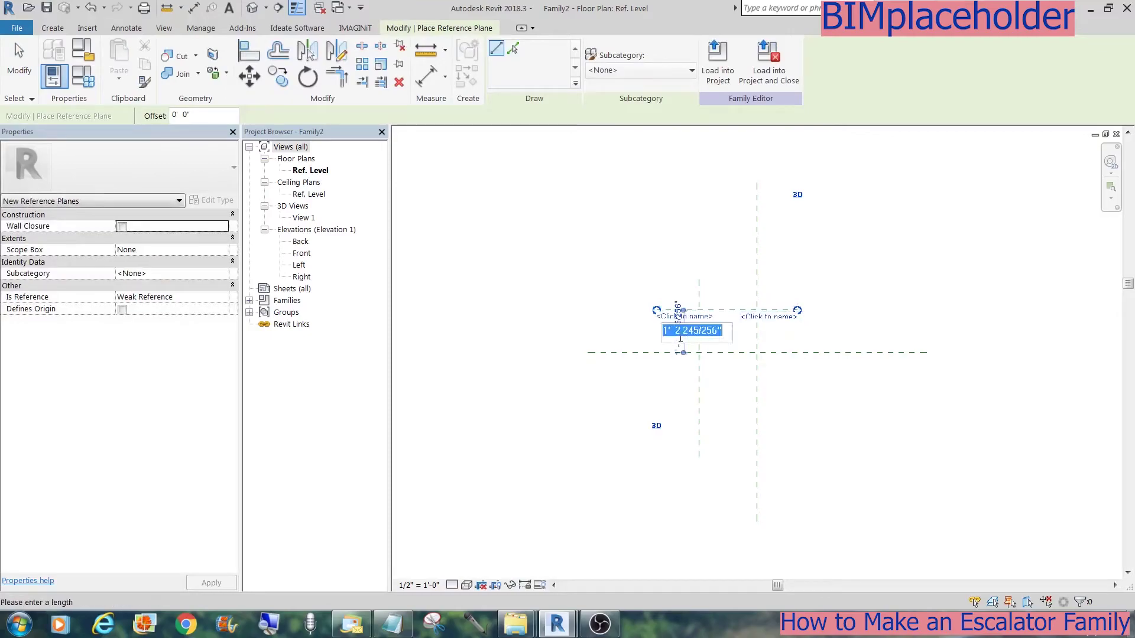
text(1'9)
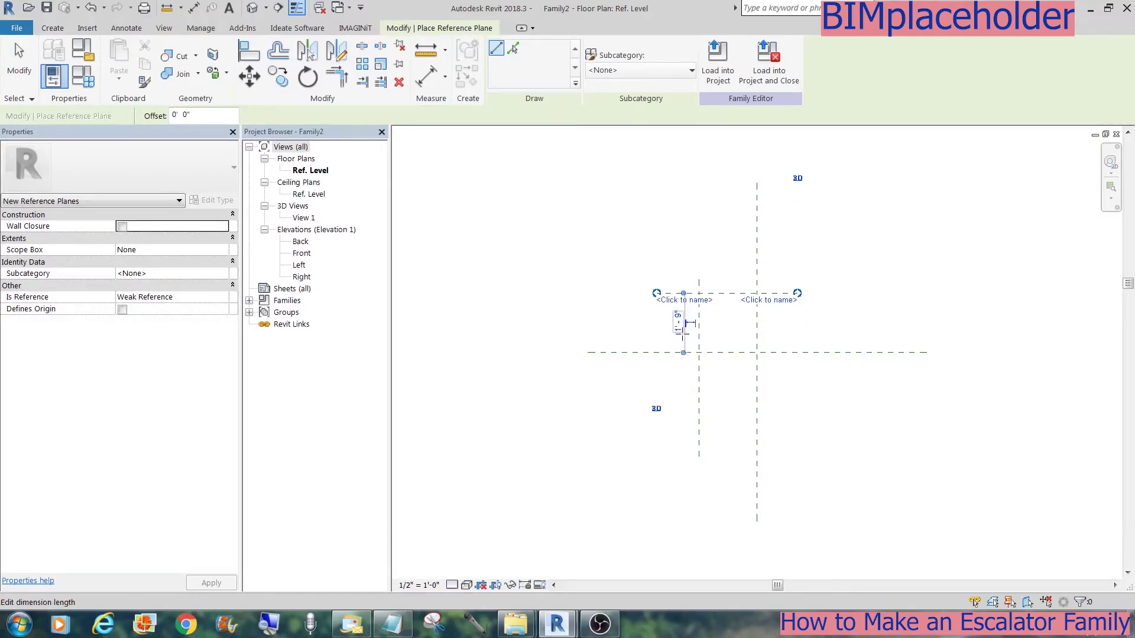
key(Return)
Step: Mirror the new horizontal reference plane about the horizontal centre plane
key(m)
key(m)
click(714, 352)
Step: Dimension the three horizontal reference planes and make their spacing equal
key(d)
key(i)
click(715, 293)
click(716, 352)
click(709, 411)
click(672, 395)
Step: Add an overall dimension between the two outer horizontal reference planes
click(704, 352)
click(715, 293)
click(692, 412)
click(649, 405)
key(Escape)
key(Escape)
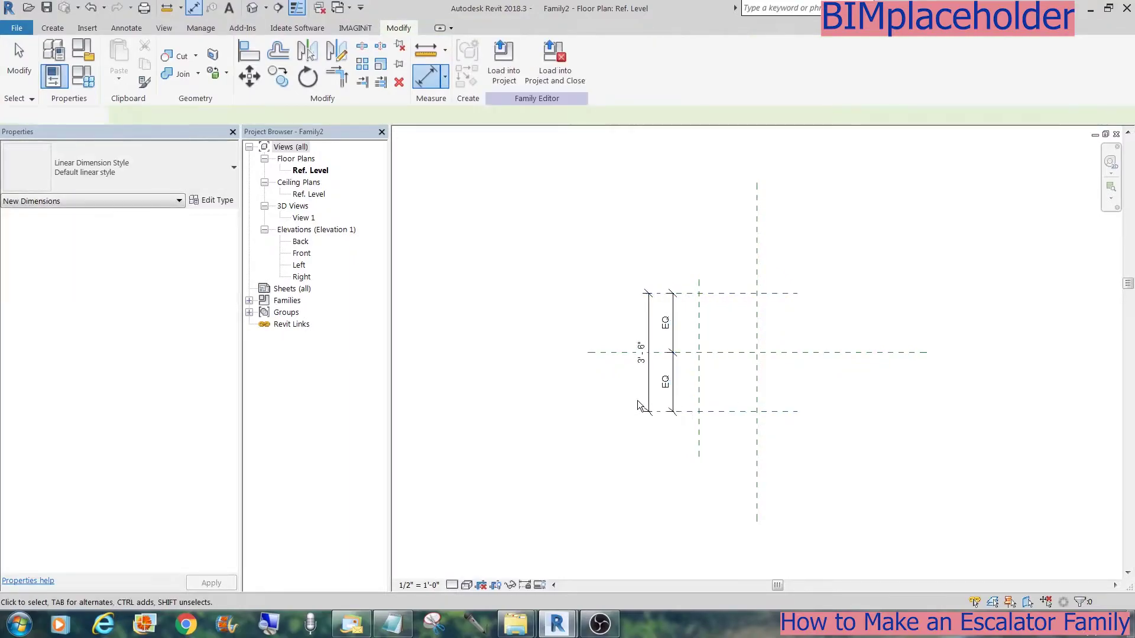
Step: Dimension the distance between the new vertical reference plane and the vertical centre plane
key(d)
key(i)
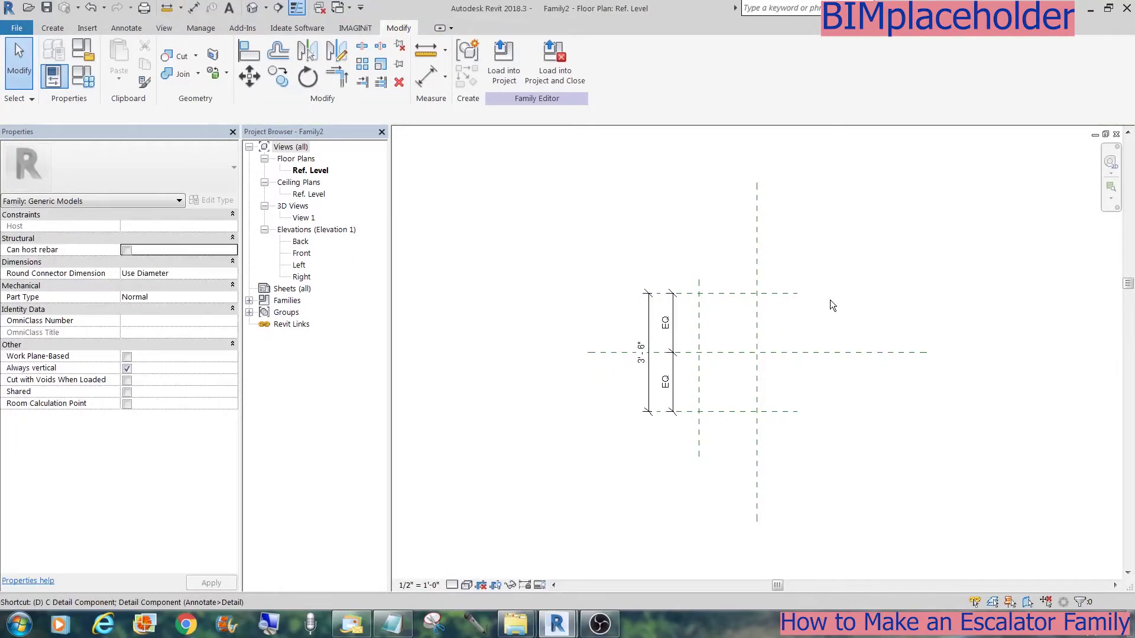
click(756, 285)
click(699, 284)
click(723, 261)
key(Escape)
key(Escape)
Step: Set the vertical reference plane's distance from the centre plane to 1'-6"
click(699, 281)
click(723, 256)
text(1 6)
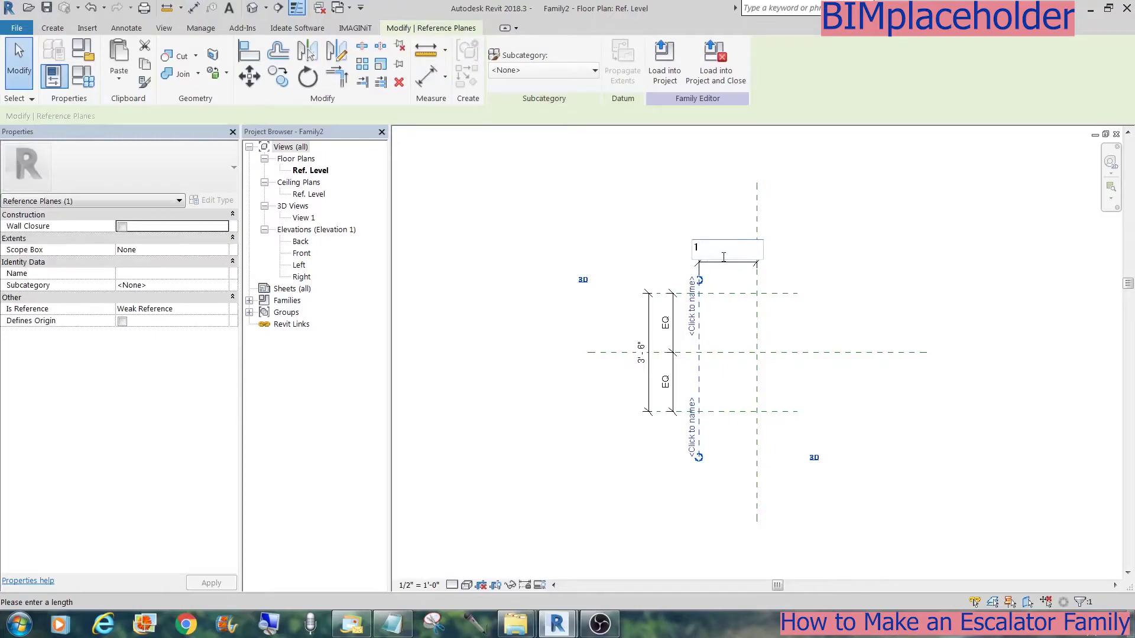
key(Return)
click(732, 213)
click(733, 260)
click(828, 288)
Step: Draw a horizontal reference plane below the reference level in the Front elevation, crossing both vertical planes
double_click(304, 254)
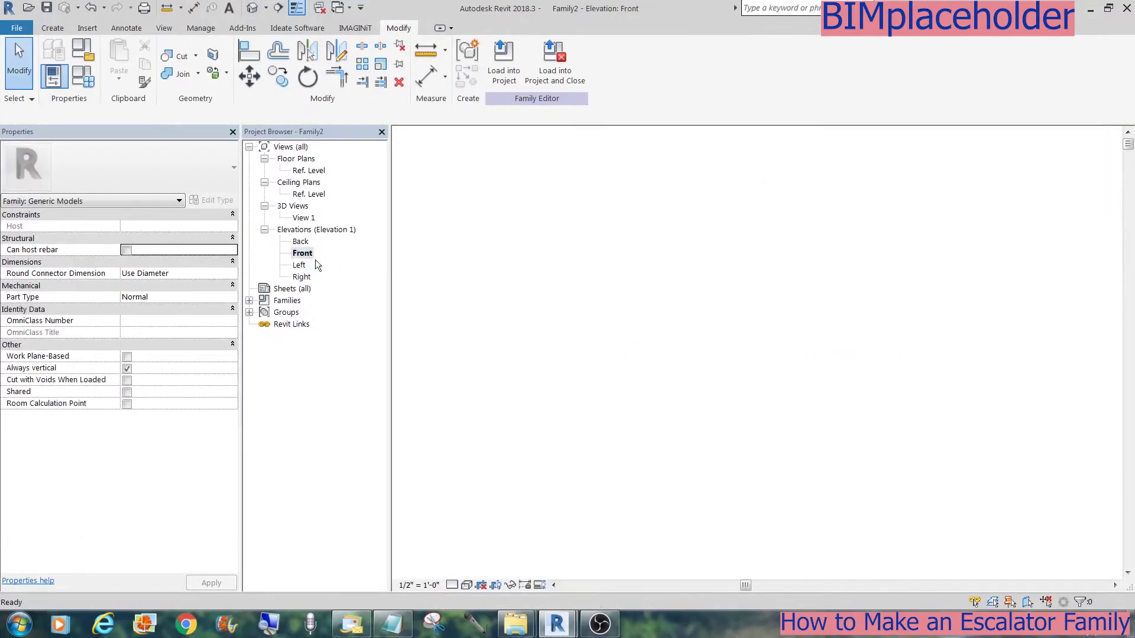
key(z)
key(r)
drag(605, 515, 805, 343)
key(r)
key(p)
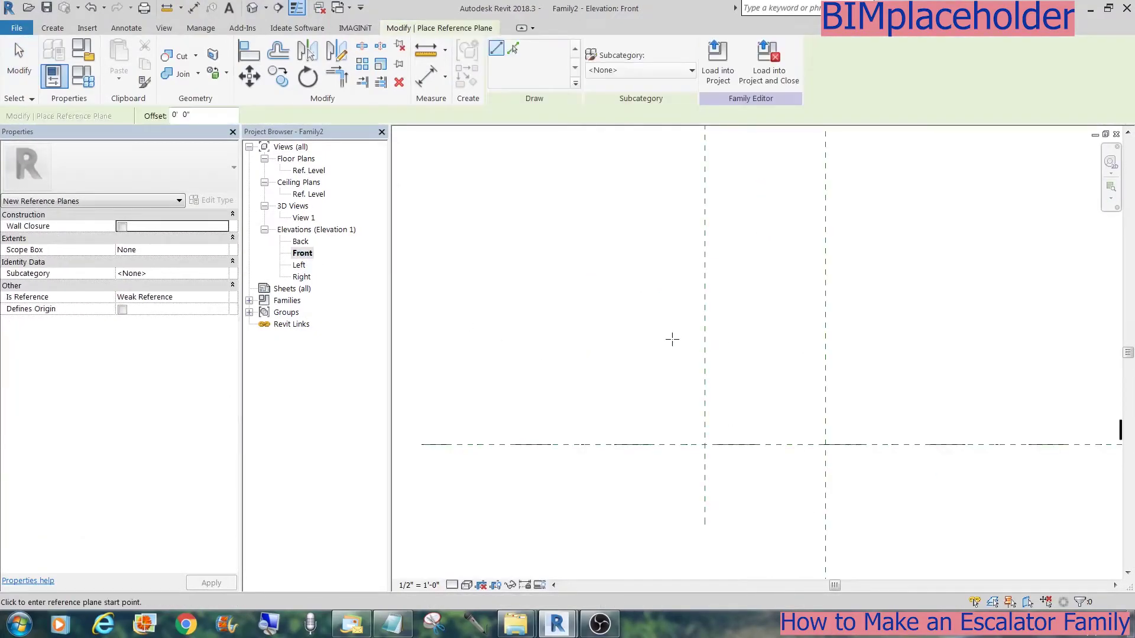
middle_drag(630, 518, 645, 414)
click(592, 451)
click(924, 451)
Step: Dimension the lower horizontal reference plane from the reference level
key(d)
key(i)
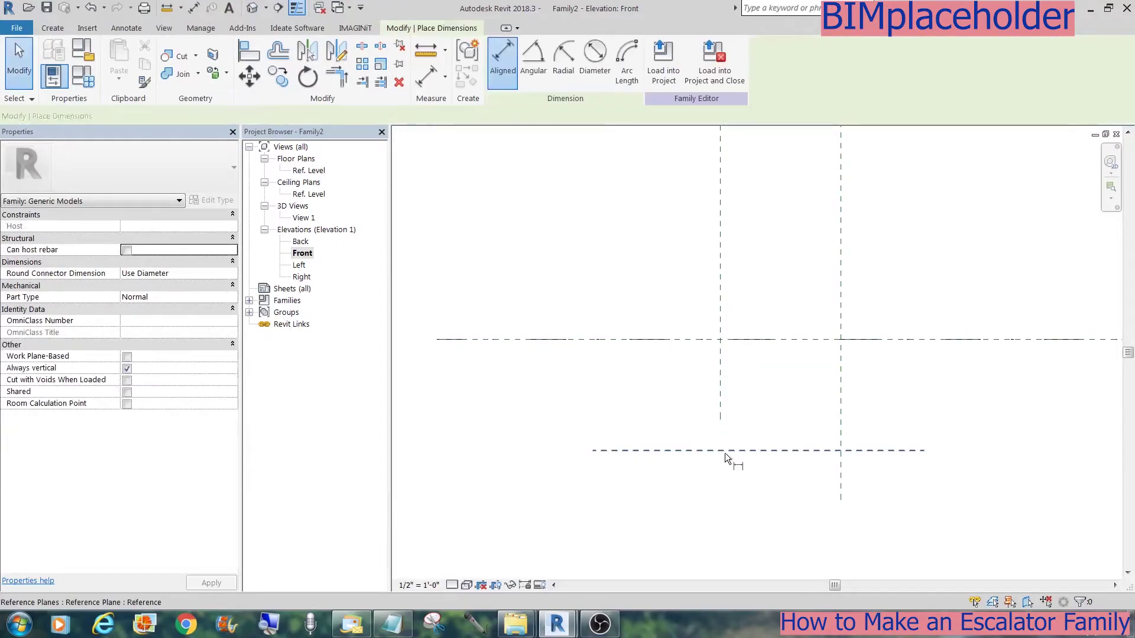
click(690, 450)
click(690, 342)
click(658, 373)
key(Escape)
Step: Set the lower reference plane's distance below the reference level to 1'-3"
click(645, 451)
click(648, 391)
text(1 3)
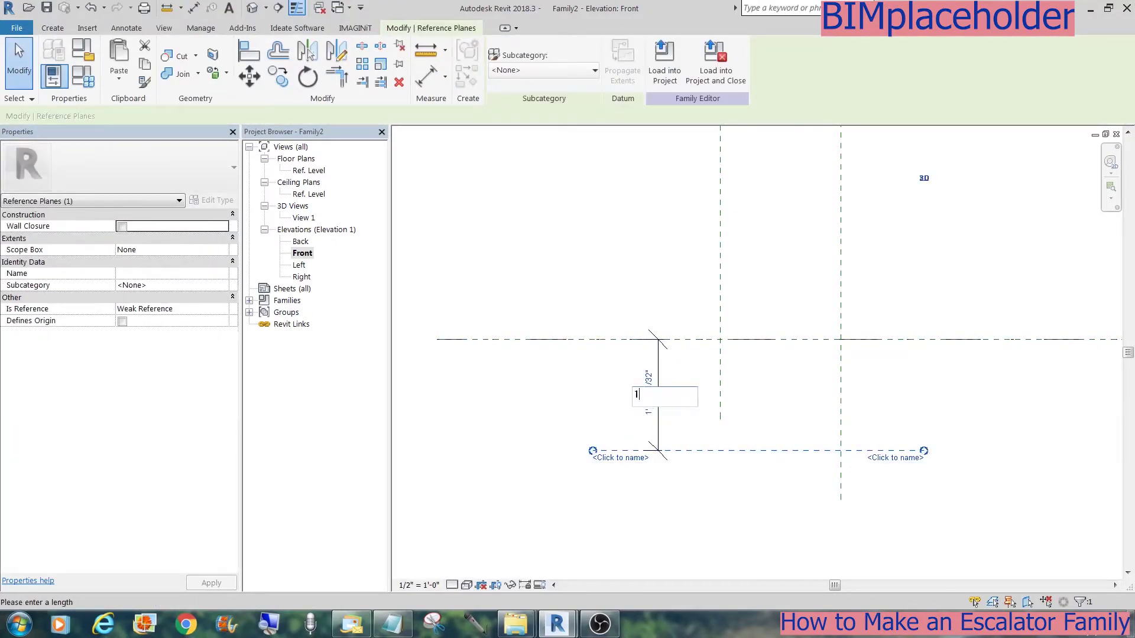
key(Return)
click(594, 380)
Step: Draw a short horizontal reference plane just below the reference level, crossing the vertical plane away from the centre
key(p)
click(744, 366)
click(684, 366)
key(Escape)
key(Escape)
Step: Dimension the short horizontal reference plane from the reference level
key(d)
key(i)
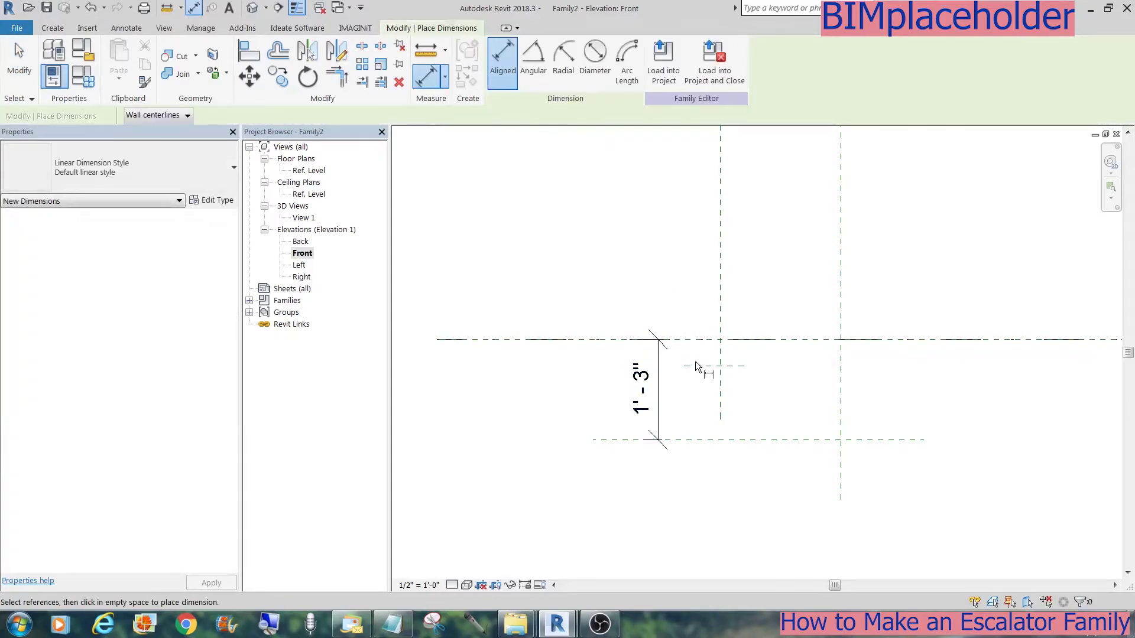
click(695, 365)
click(693, 339)
click(598, 349)
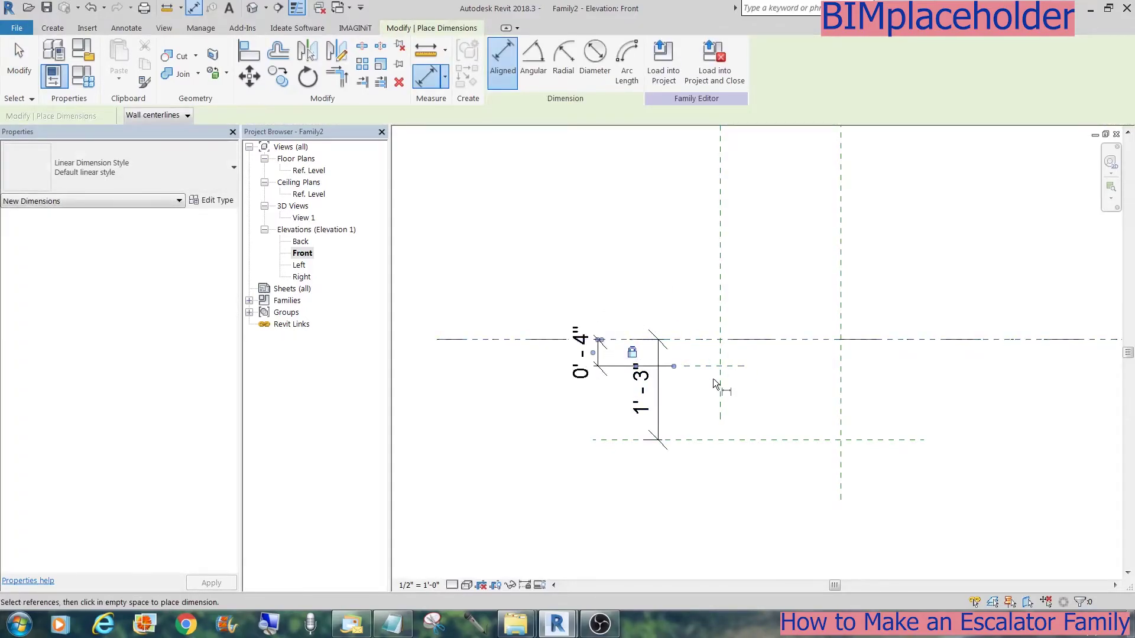
key(Escape)
key(Escape)
Step: Start a solid extrusion sketch with locked lines on the outer vertical plane and the reference level, trimmed to a corner
click(108, 57)
click(562, 81)
click(718, 346)
click(710, 340)
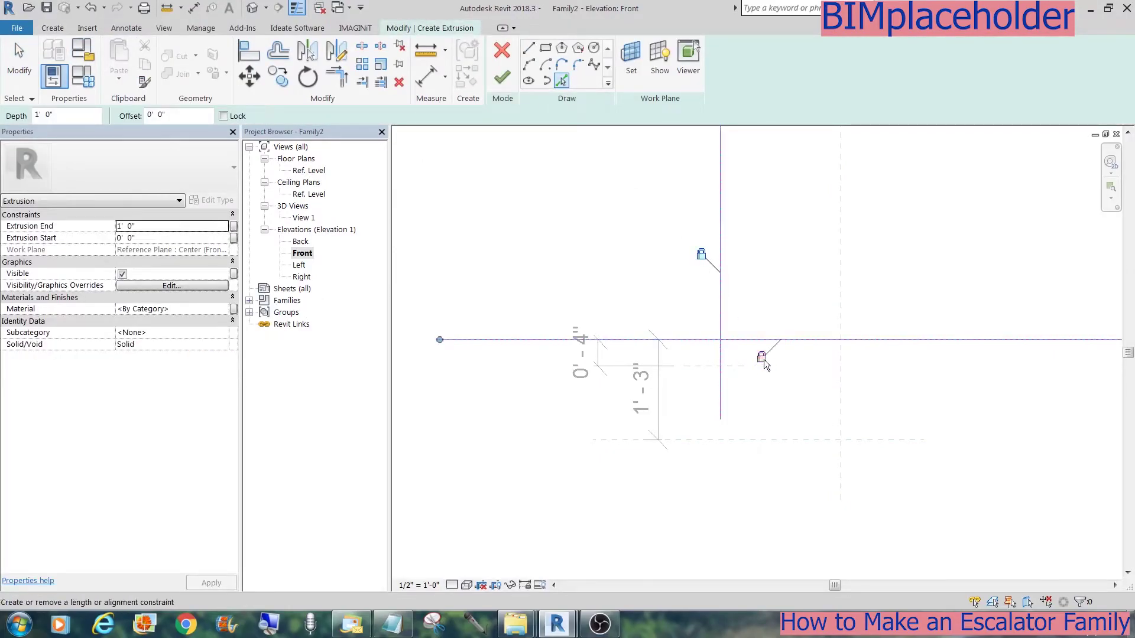
key(t)
key(r)
click(743, 339)
click(720, 366)
key(Escape)
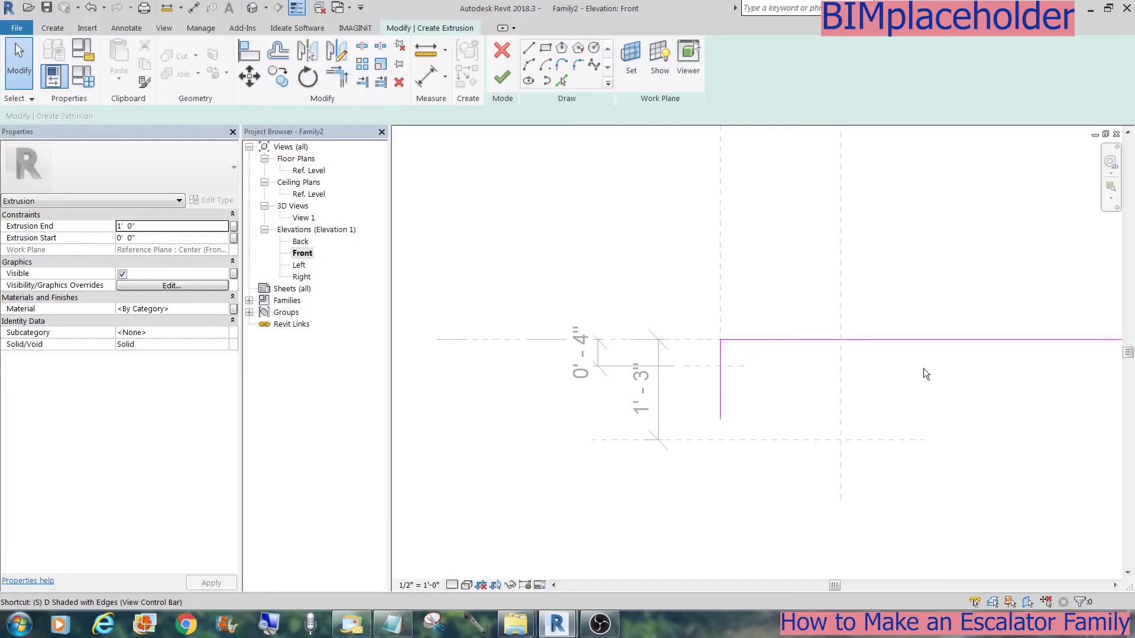
Step: Align and lock the horizontal line's end to the central vertical plane and the vertical line's end to the short reference plane
click(896, 339)
key(Delete)
key(a)
key(l)
click(841, 313)
click(878, 338)
click(733, 366)
click(719, 419)
Step: Draw a sloped sketch line about 11" long at 45° from the vertical line's lower end towards the lower reference plane
click(526, 50)
click(721, 366)
click(772, 417)
key(Escape)
key(Escape)
Step: Add an angular dimension between the vertical sketch line and the sloped line
key(d)
key(i)
click(533, 62)
click(720, 400)
click(747, 394)
click(789, 505)
key(Escape)
key(Escape)
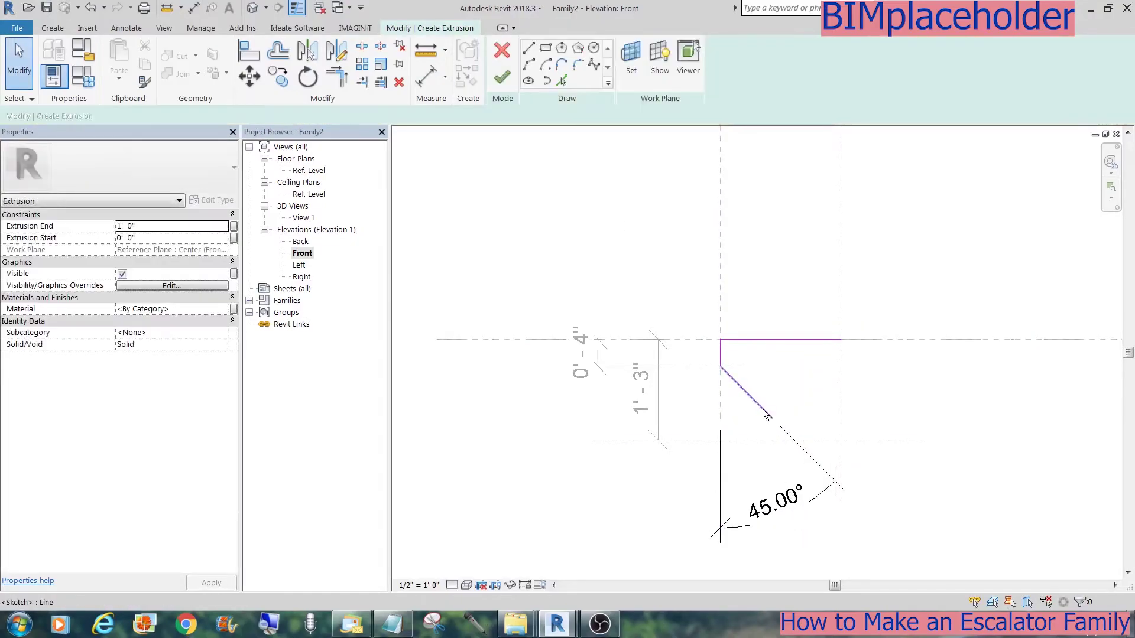
Step: Set the sloped line's angle from the vertical line to 51.85°
click(763, 409)
click(779, 508)
text(51.)
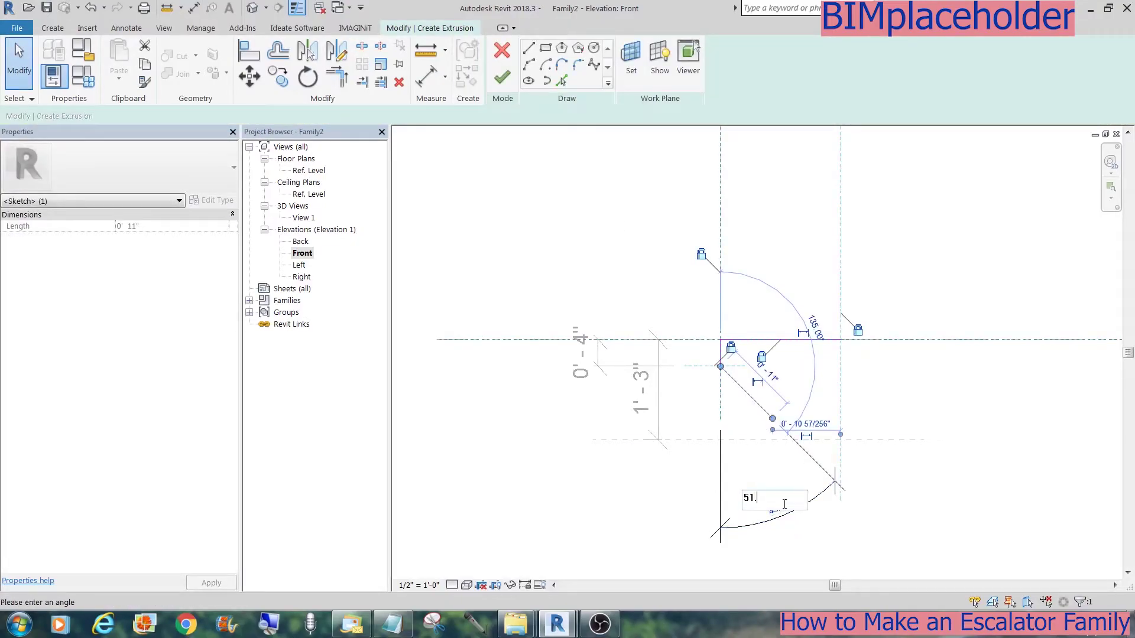
text(85)
key(Return)
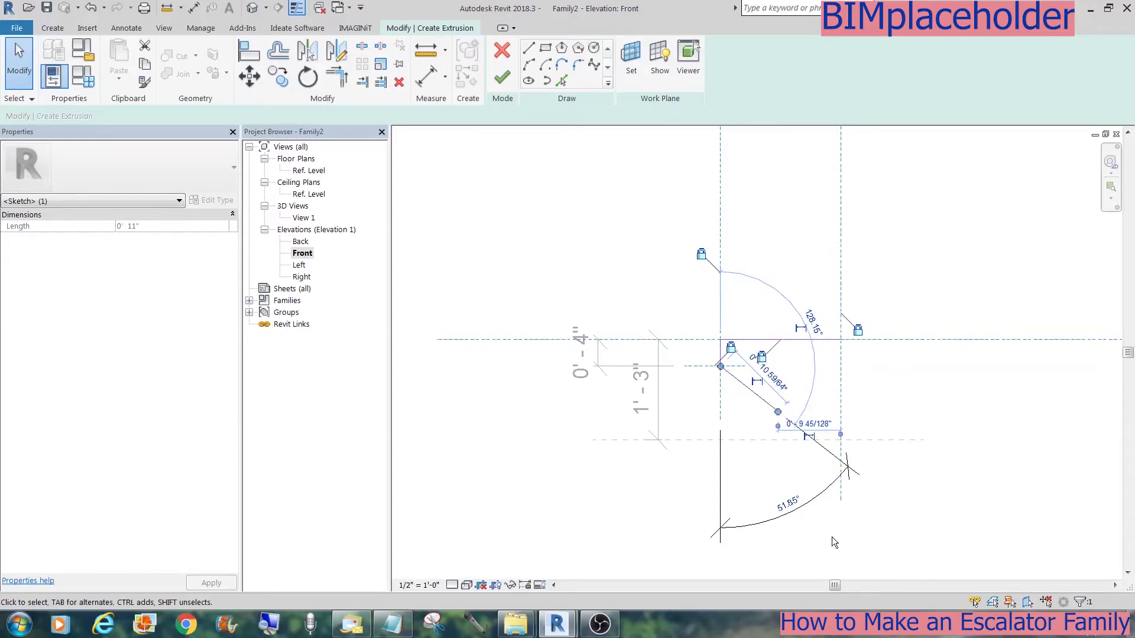
click(831, 536)
Step: Extend the sloped line's free end to the lower horizontal reference plane and lock it there
drag(813, 440, 813, 440)
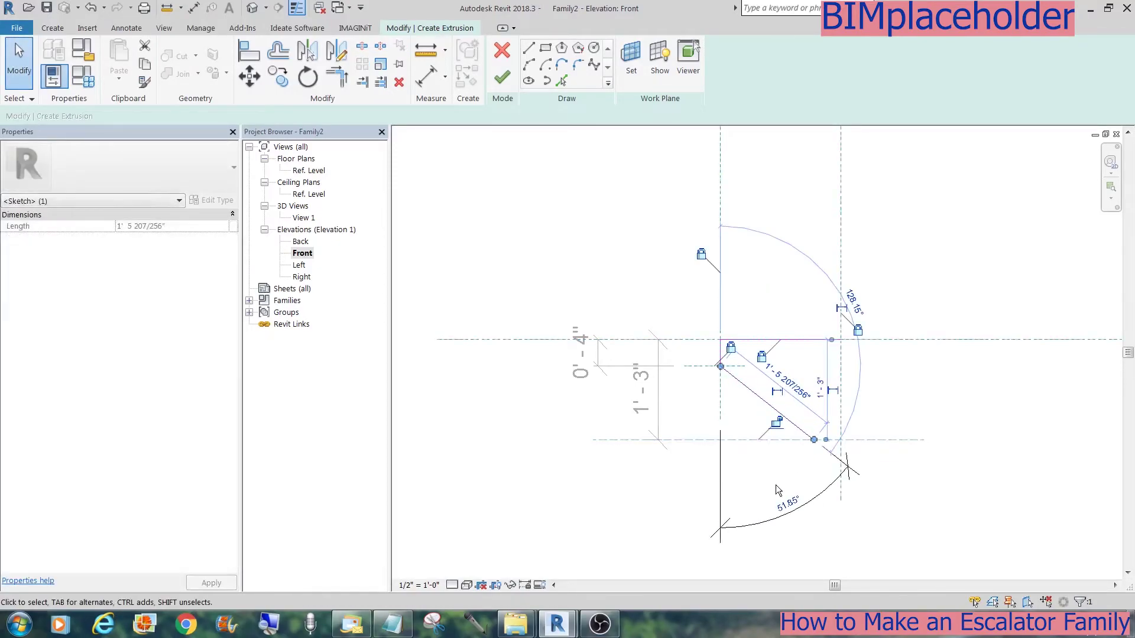
click(788, 514)
scroll(857, 546, down, 2)
middle_drag(857, 547, 815, 409)
click(765, 400)
Step: Close the profile with an outward-bulging arc between the top line's end and the sloped line's end, and finish the extrusion
scroll(789, 305, up, 3)
click(529, 64)
click(805, 253)
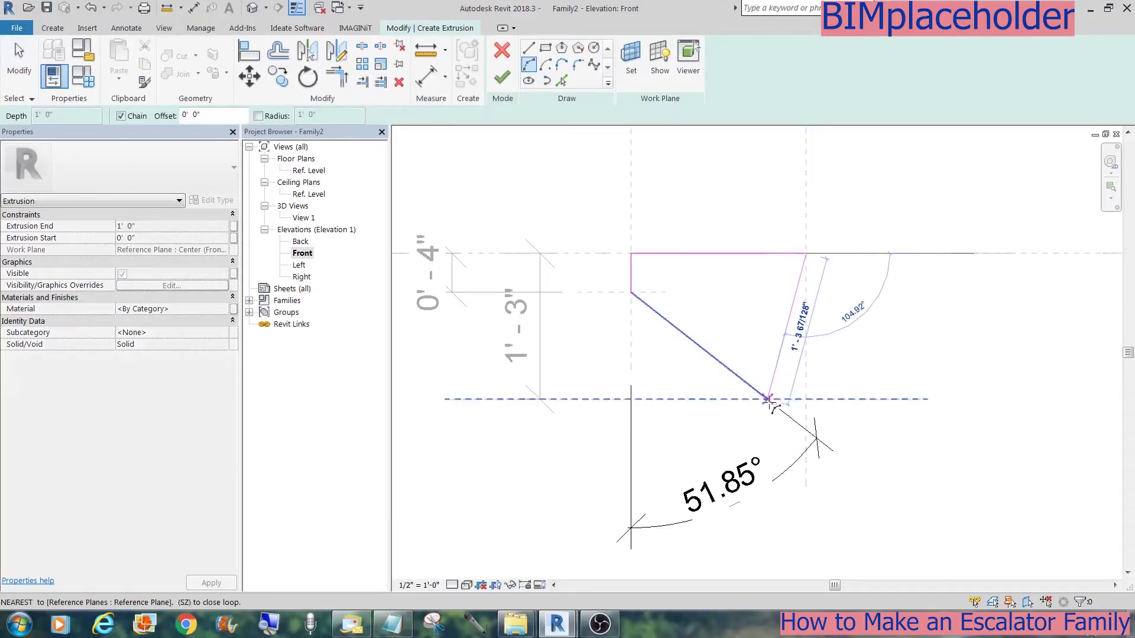
click(767, 399)
click(791, 345)
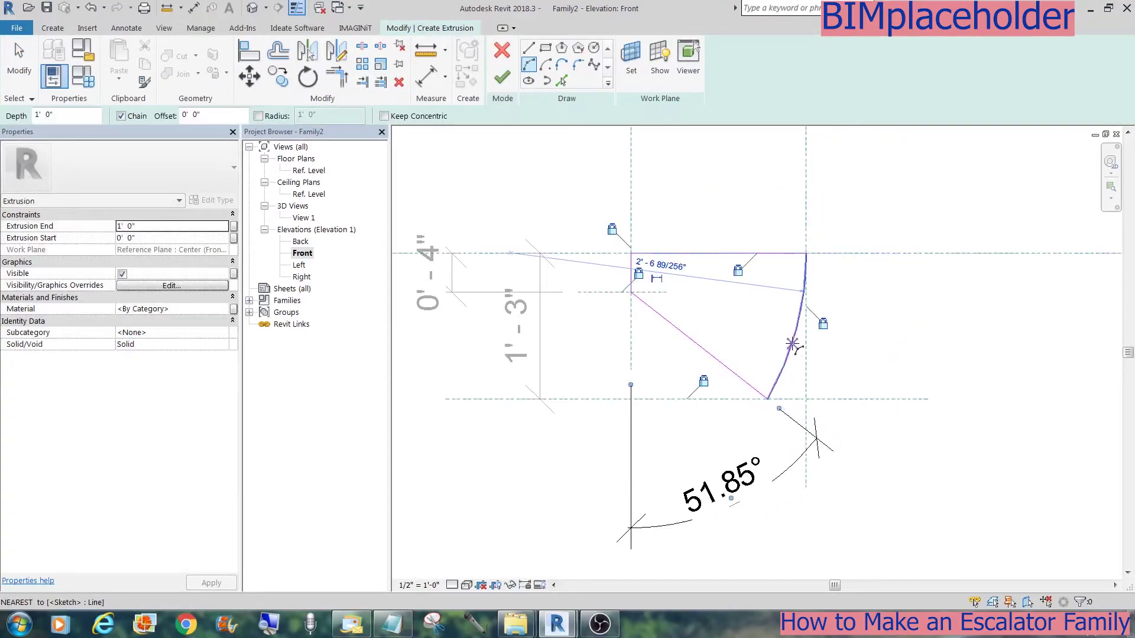
click(502, 77)
Step: Create a material family parameter named TnR and associate it with the extrusion's material
click(234, 309)
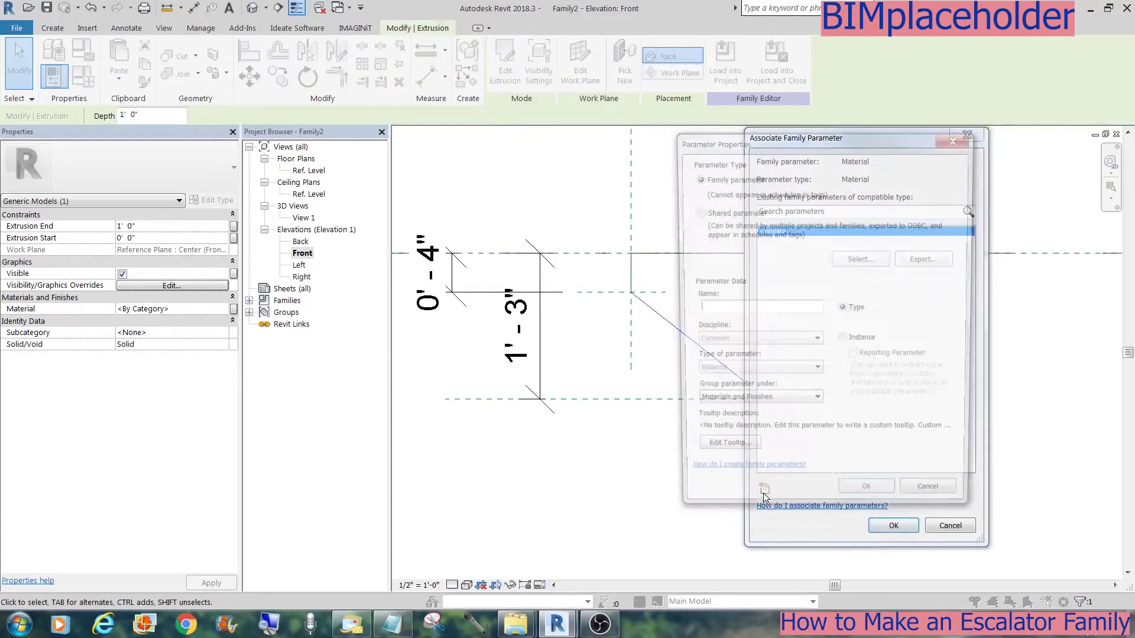
click(763, 493)
text(TnR)
click(868, 502)
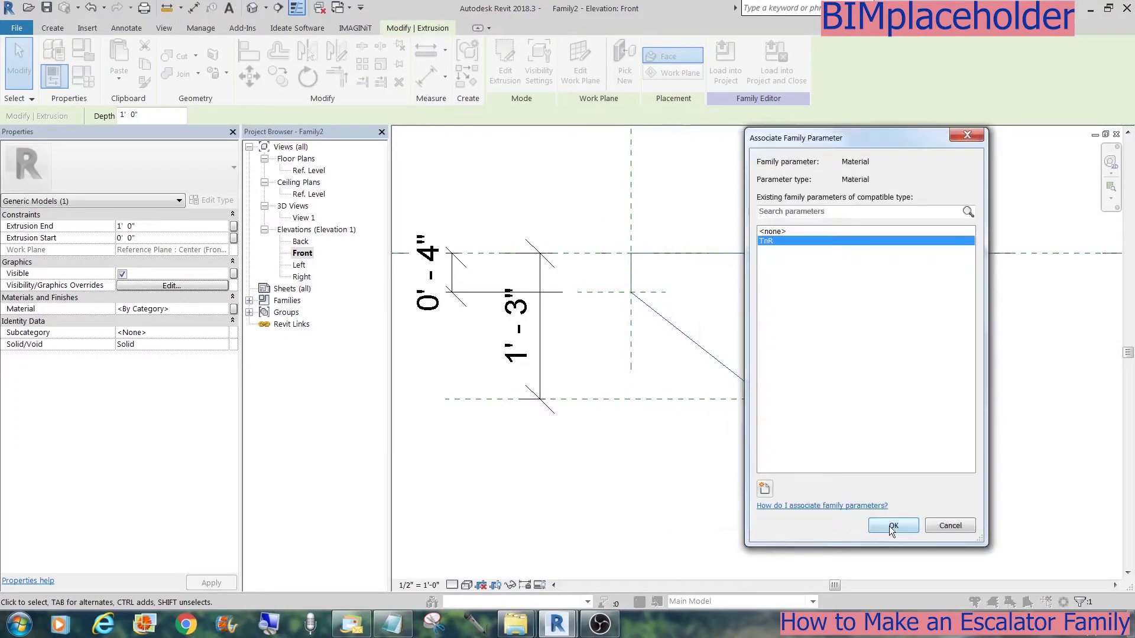
click(894, 525)
click(749, 491)
Step: In the Ref. Level plan, stretch both ends of the extrusion to the two reference planes spaced 3'-6" apart
double_click(310, 170)
click(736, 386)
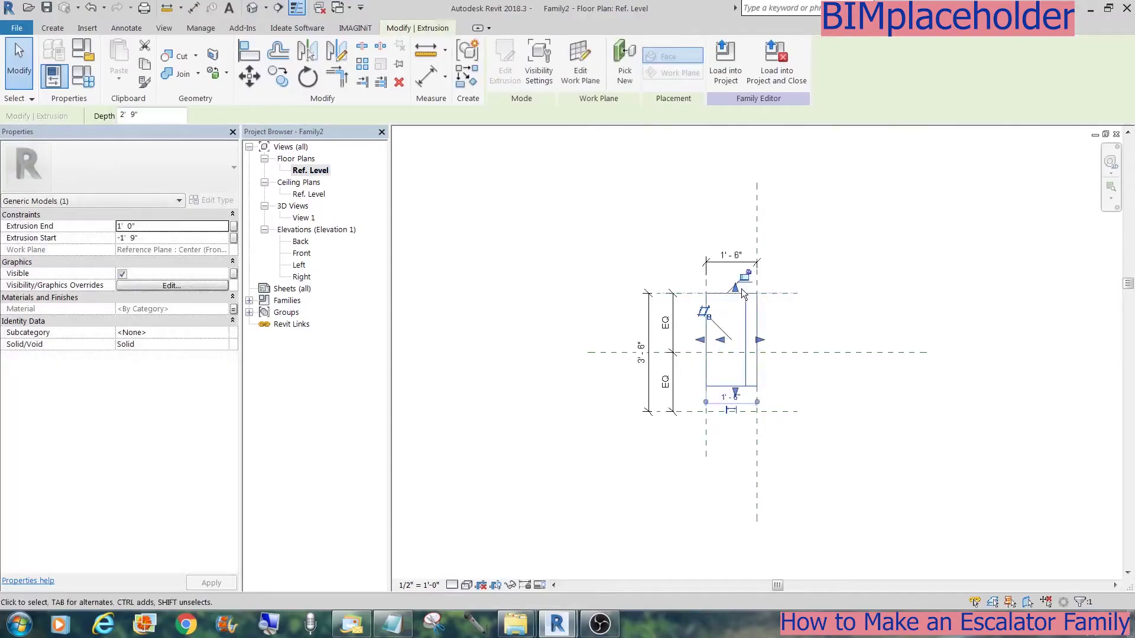
drag(736, 391, 735, 412)
Step: Open the default 3D view of the step and display it shaded
click(252, 7)
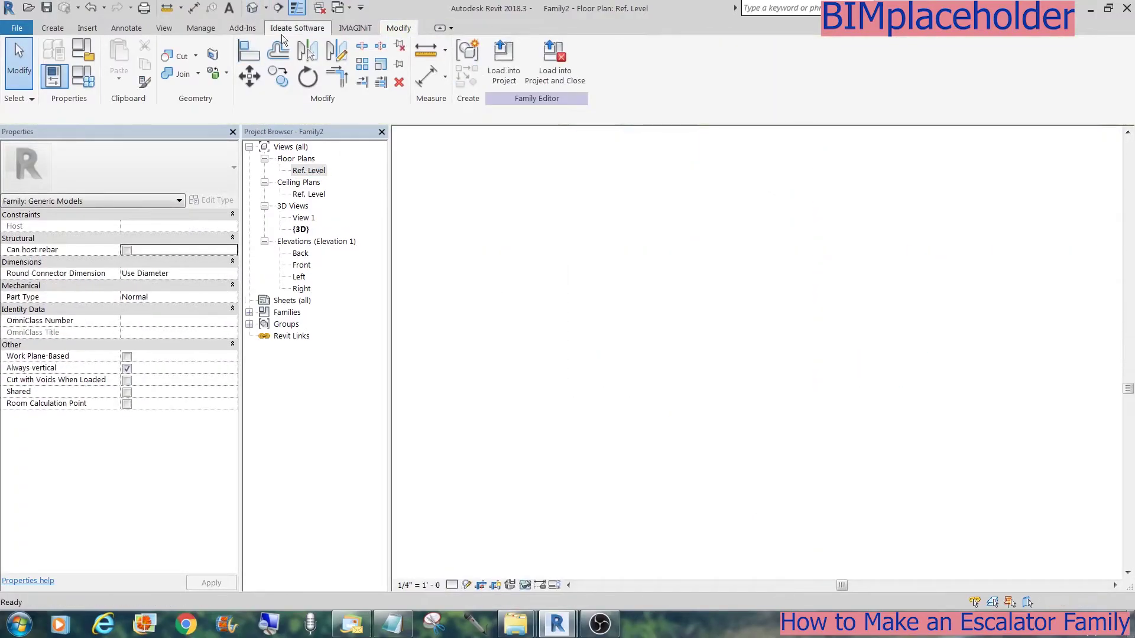
click(467, 585)
click(505, 545)
Step: Save the family as Step in the escalator folder
click(16, 30)
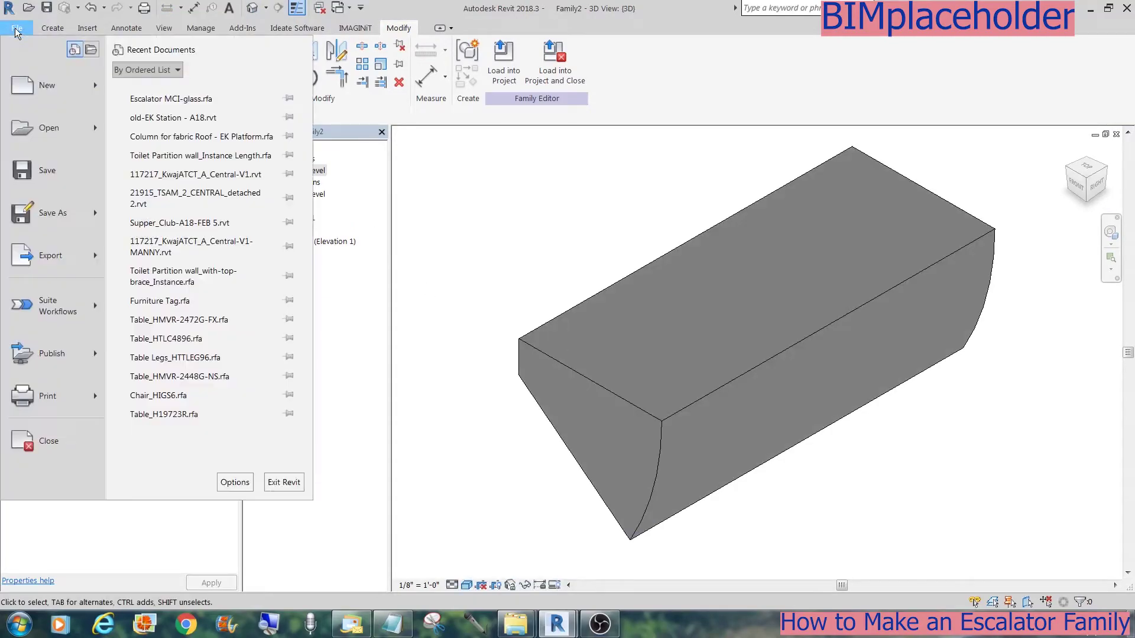
mouse_move(93, 214)
click(149, 152)
text(Steps)
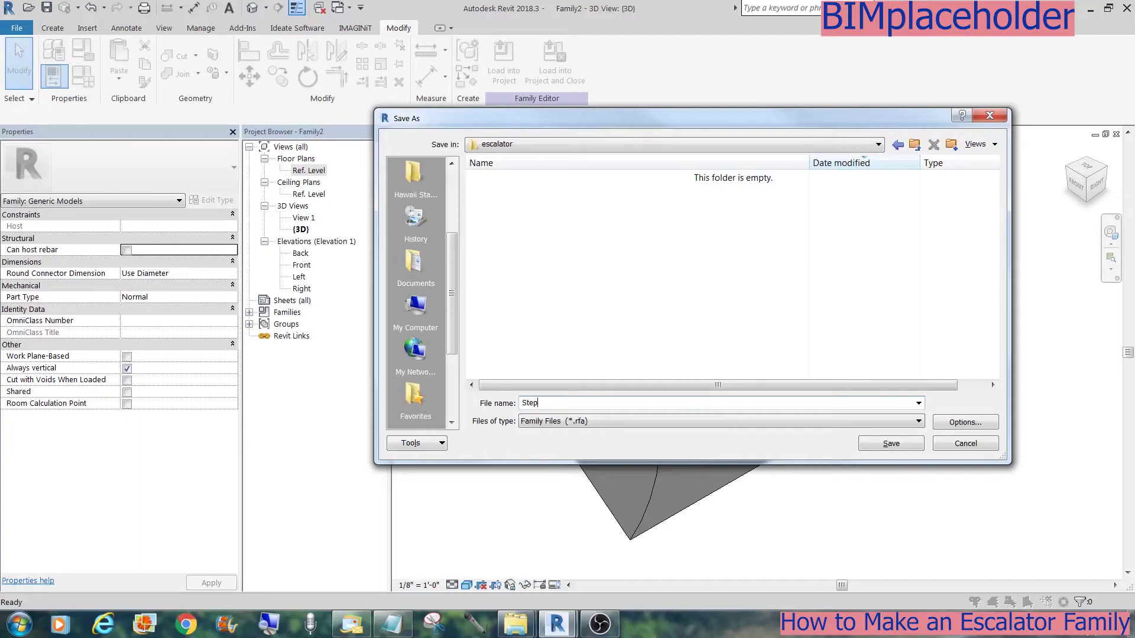
click(890, 443)
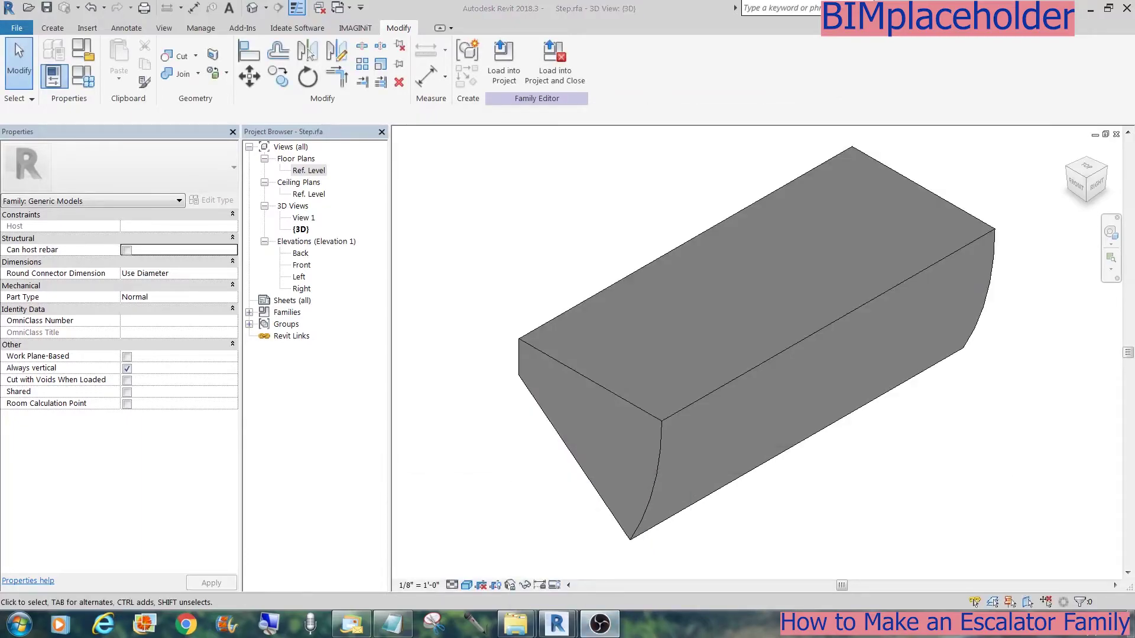
Step: Load the Step family into the escalator family and place one instance outside the truss in the Ref. Level plan
click(506, 80)
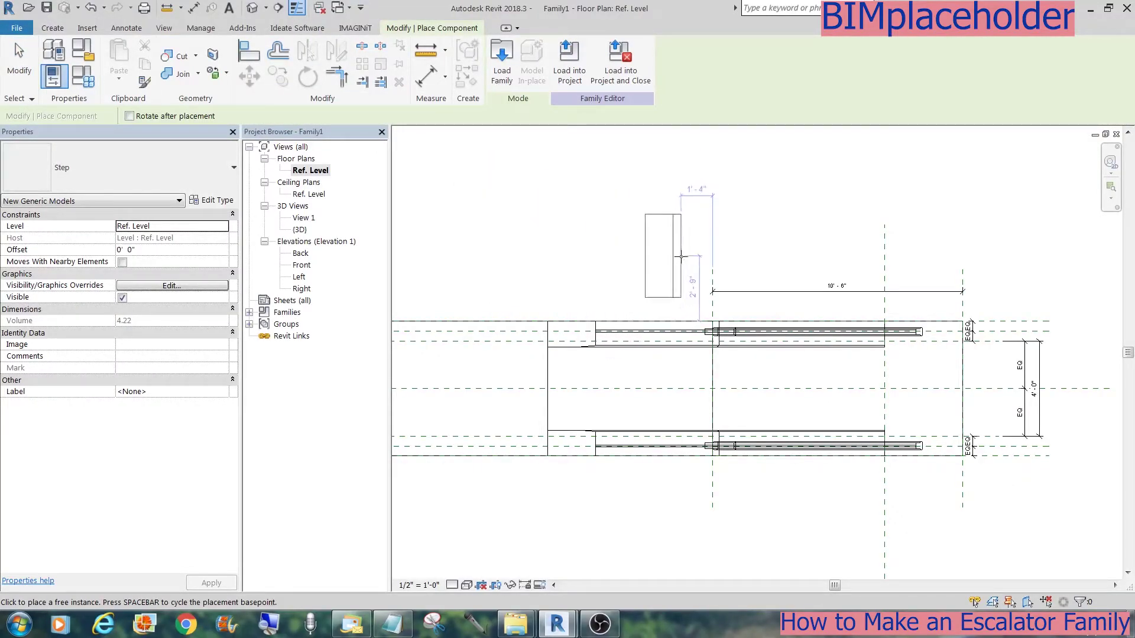
click(682, 258)
key(Escape)
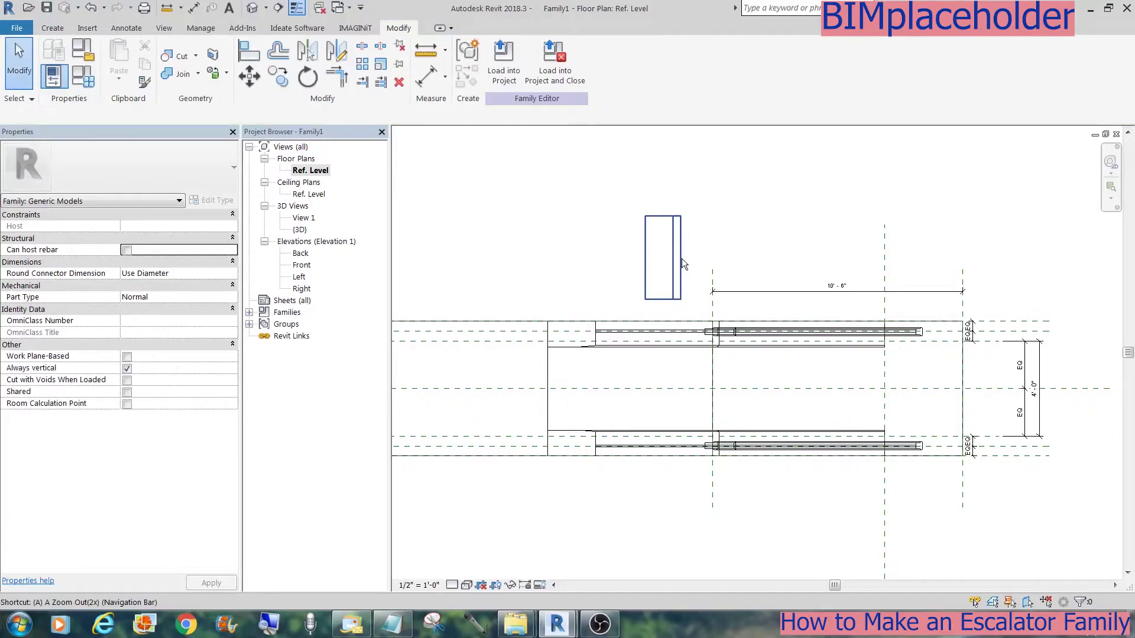
Step: Align and lock the step's curved-side edge to the vertical plane at the incline's foot, and centre it on the Center (Front/Back) plane
key(a)
key(l)
click(712, 277)
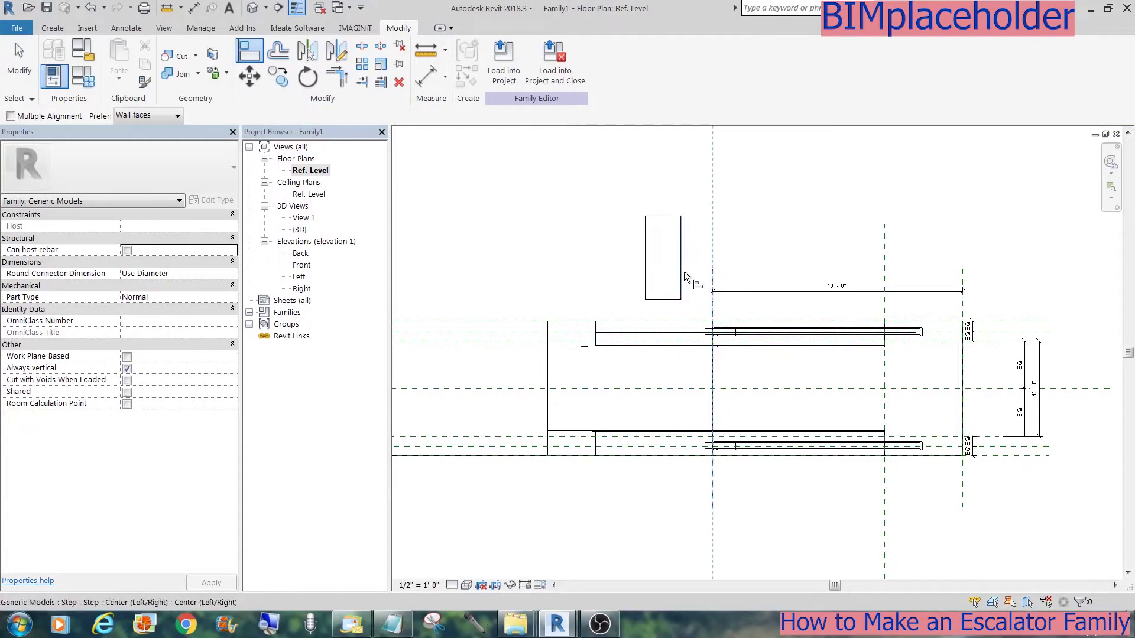
click(684, 275)
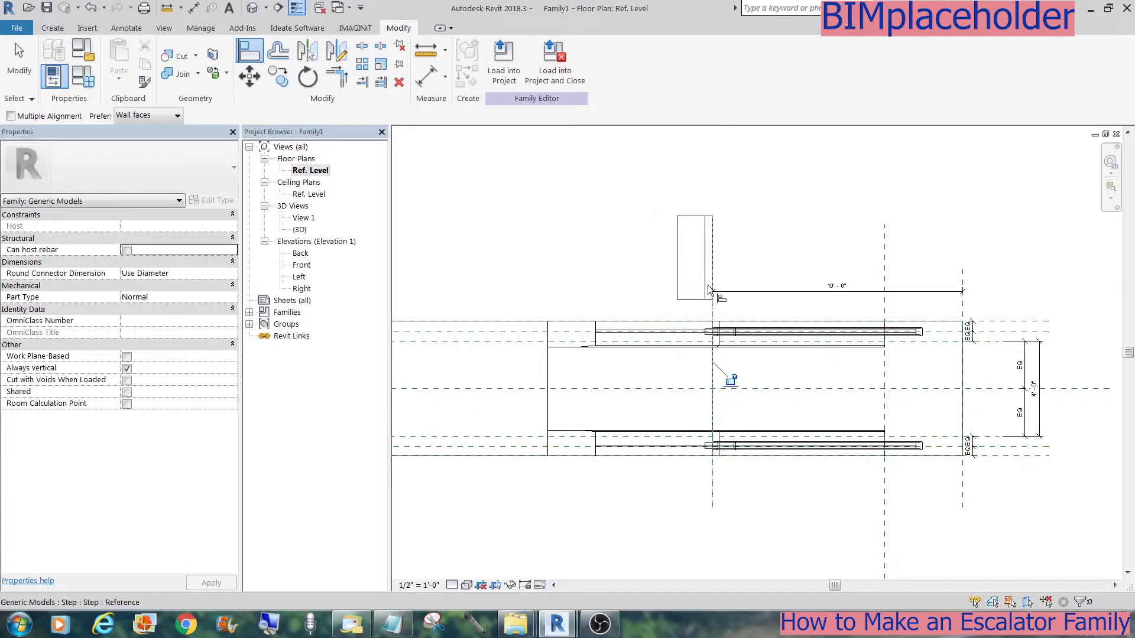
click(763, 390)
click(695, 258)
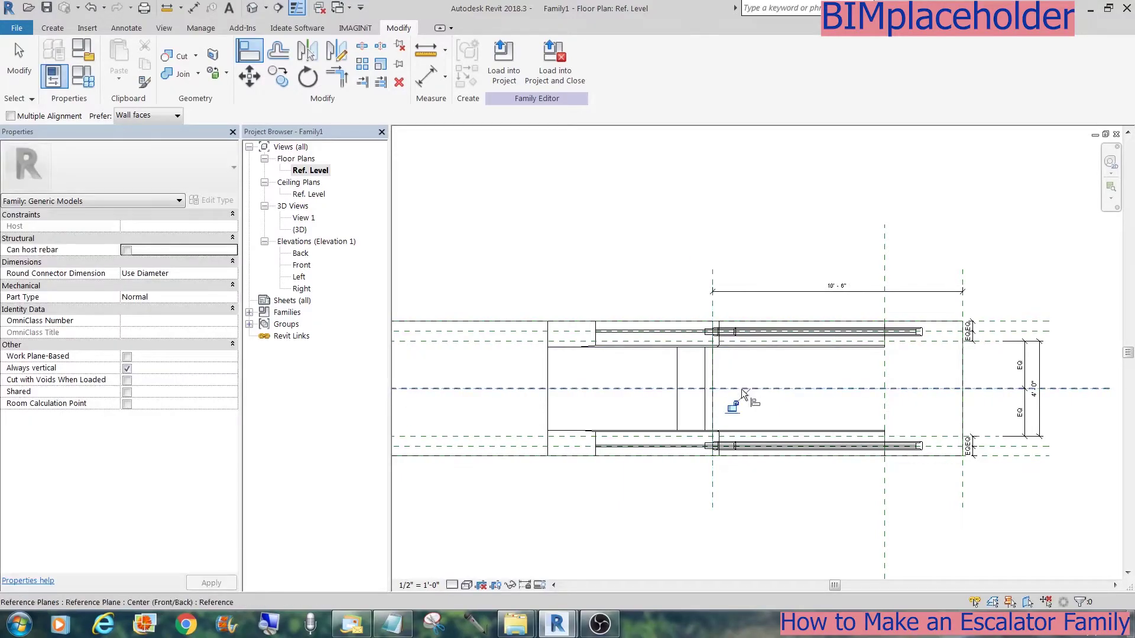
Step: In the 3D view, temporarily hide the escalator's truss body around the lower landing to expose the step
click(255, 11)
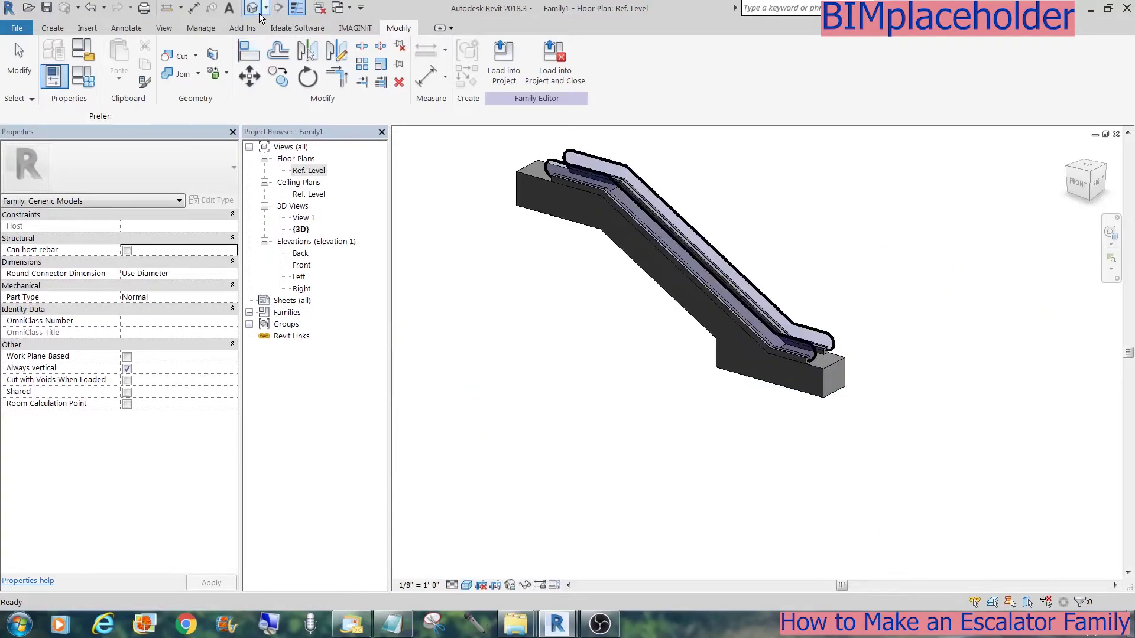
key(z)
key(r)
drag(690, 403, 835, 292)
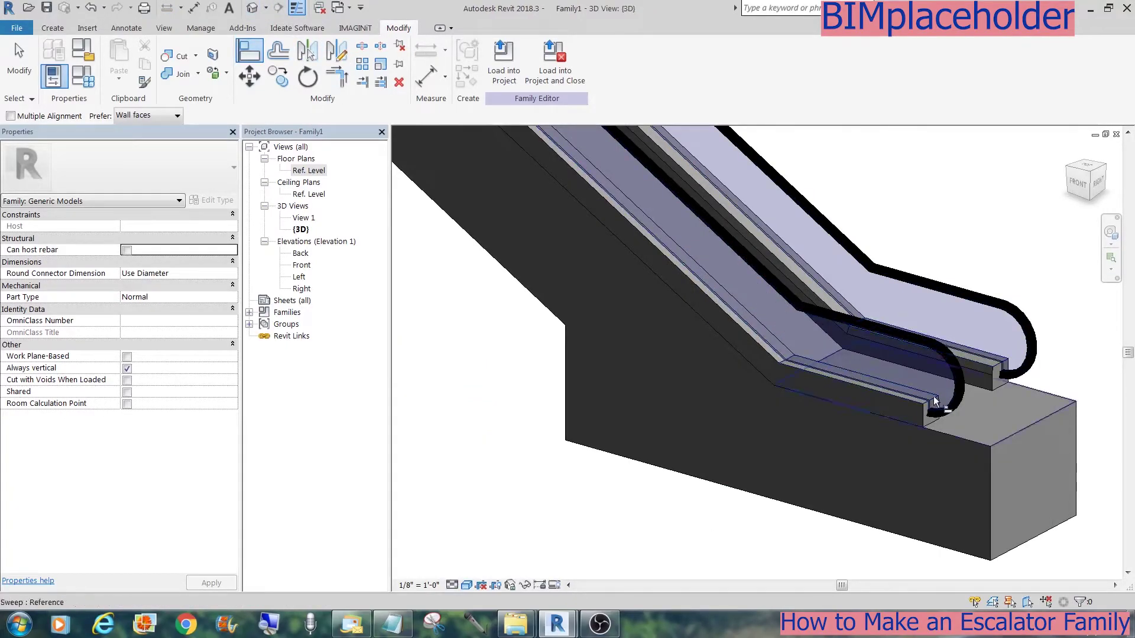
click(1012, 434)
key(h)
key(h)
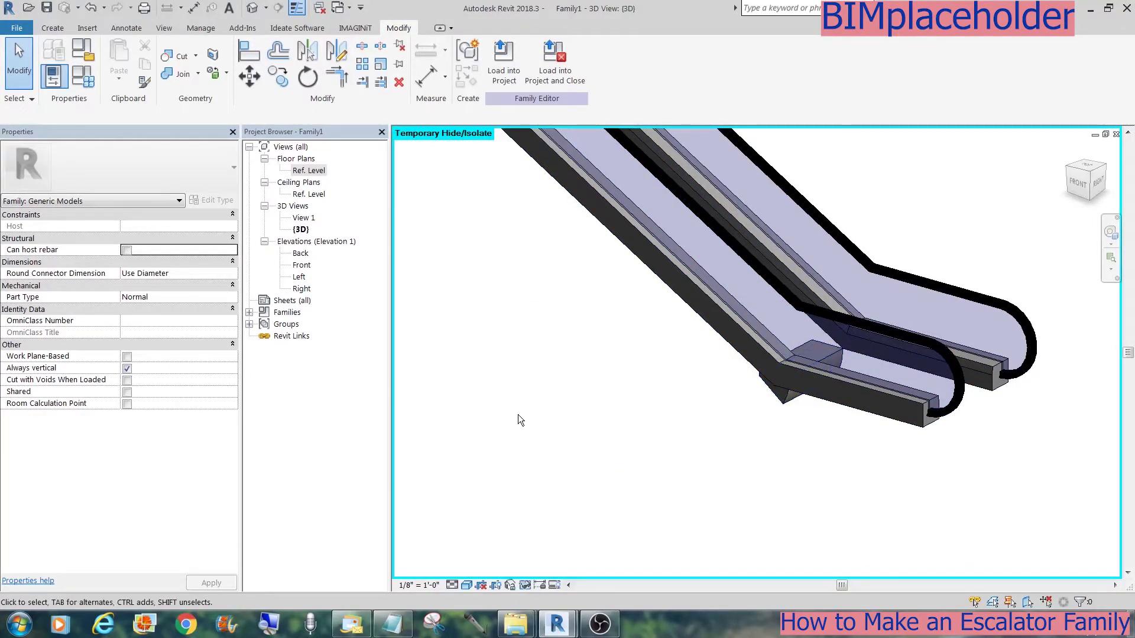
Step: Clear the handrails, glass balustrades and their base geometry from the Front elevation, leaving only the step, reference planes and dimensions
double_click(305, 266)
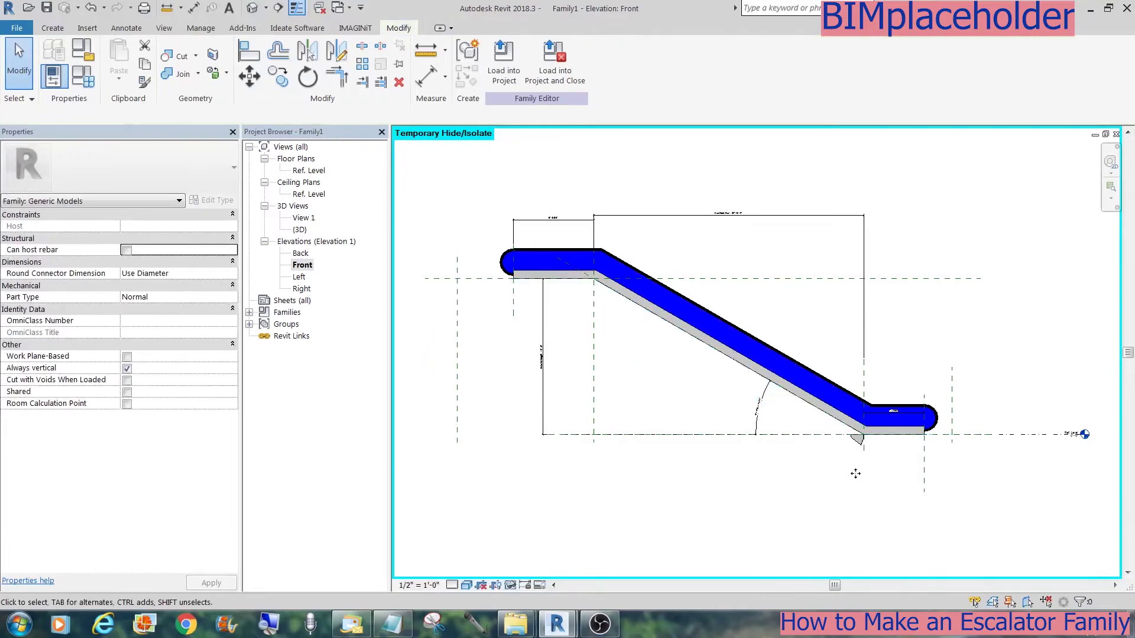
click(859, 443)
key(z)
key(r)
drag(533, 468, 812, 219)
drag(860, 303, 771, 366)
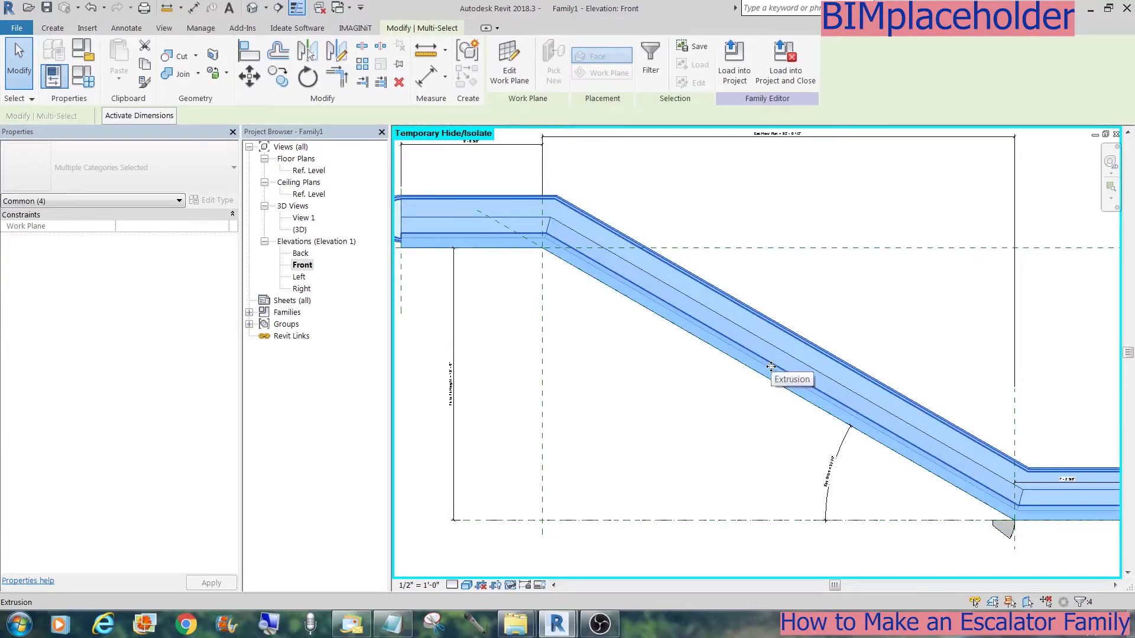
key(h)
key(h)
click(771, 365)
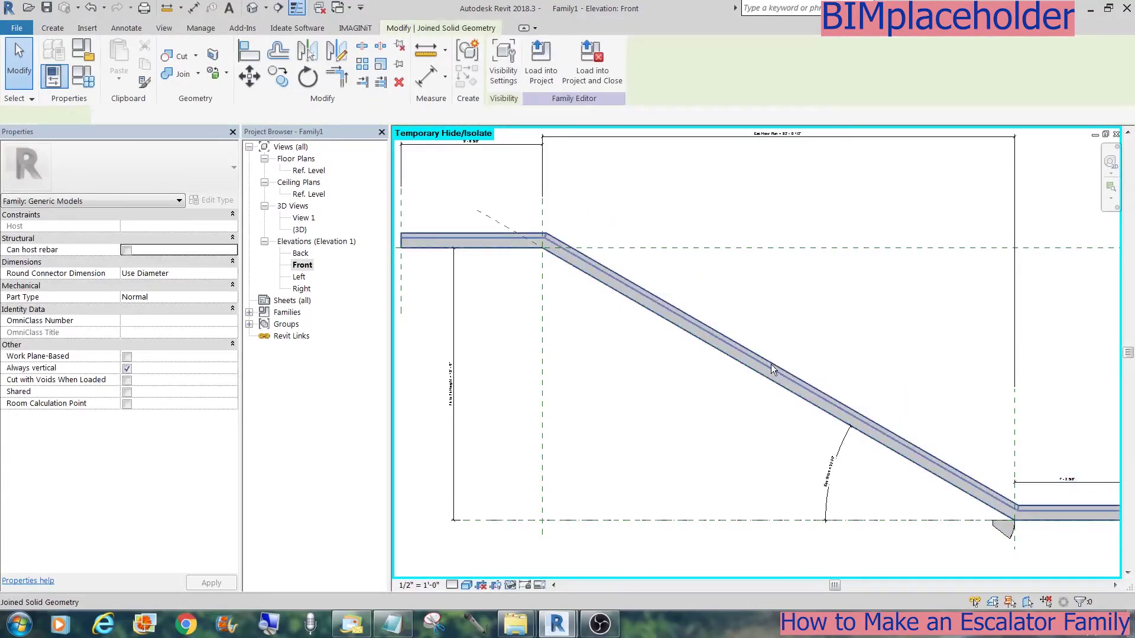
key(Delete)
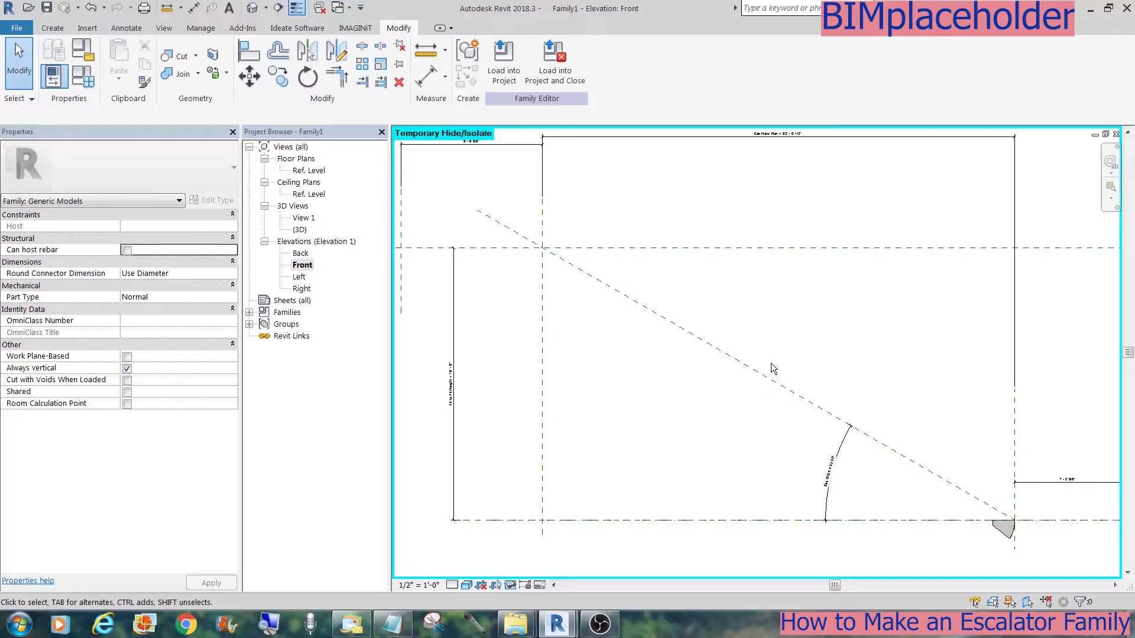
Step: Nudge the step below the reference level, and align and lock its top face to the reference level
click(995, 529)
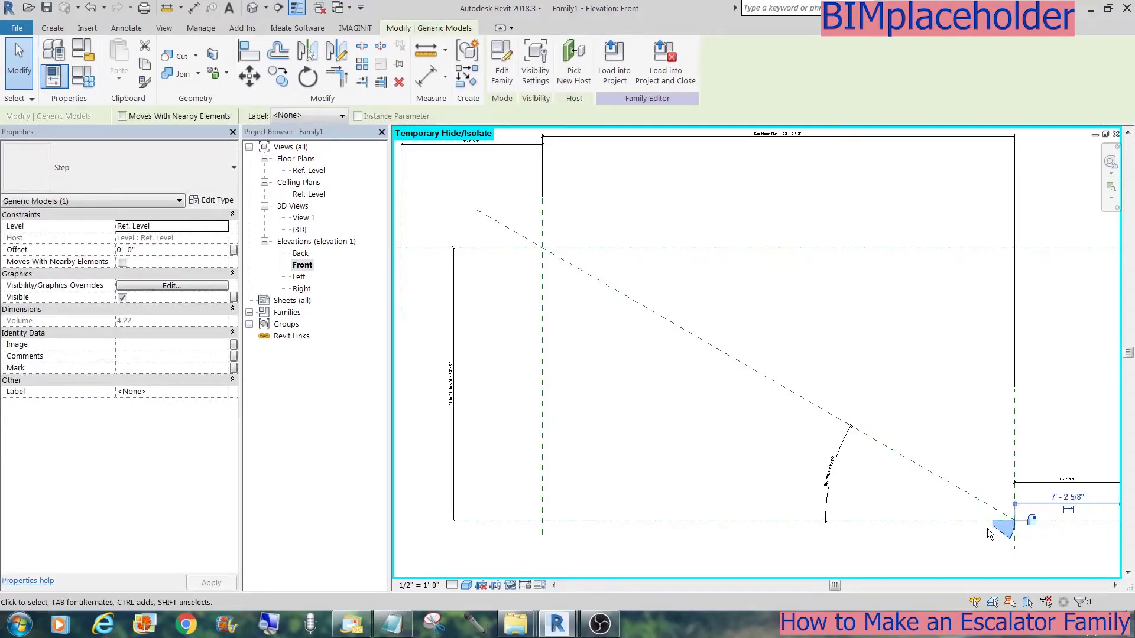
key(Down)
key(Down)
key(Down)
key(Down)
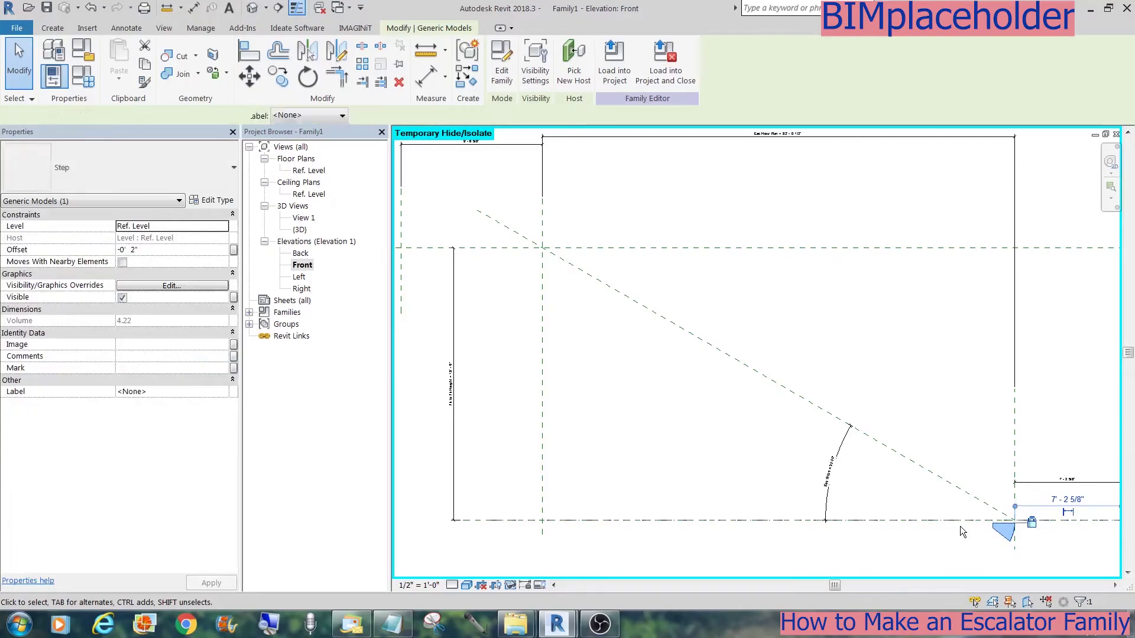
key(Escape)
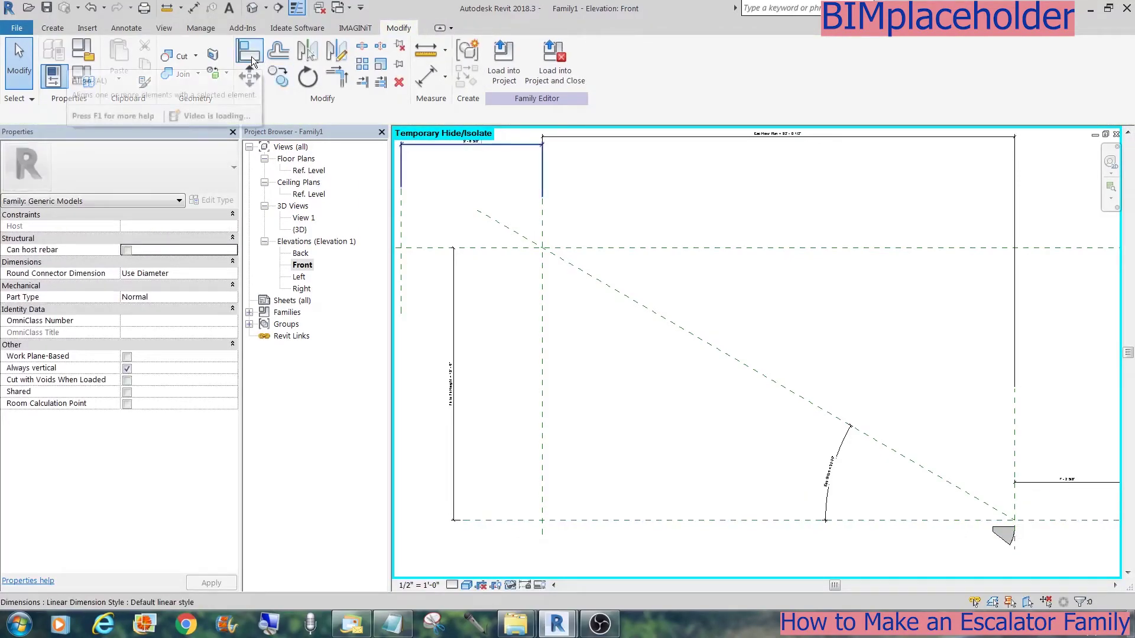
click(251, 55)
click(970, 521)
click(999, 527)
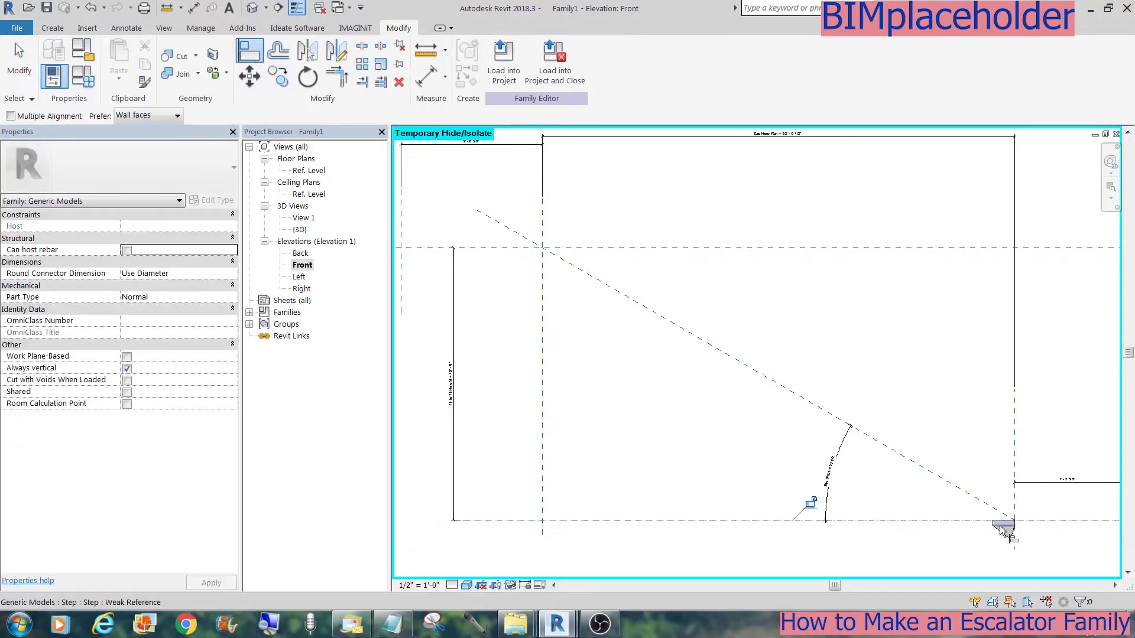
key(Escape)
key(Escape)
Step: Create a grouped linear array of 5 steps spaced to the last member, running from the incline's foot up towards its head
click(1006, 537)
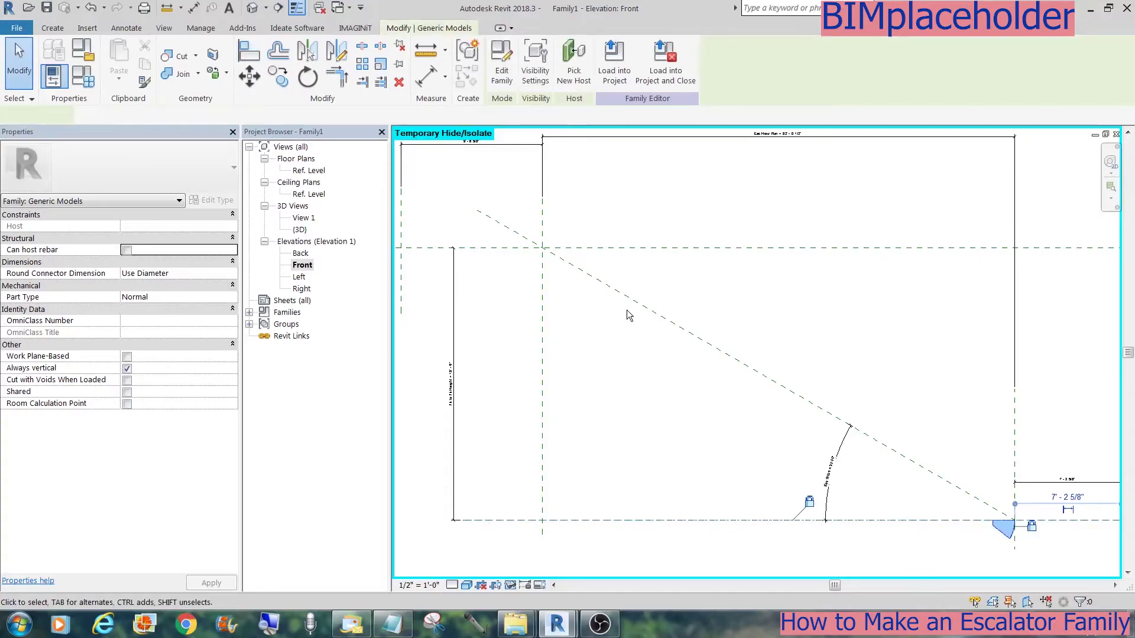
click(362, 65)
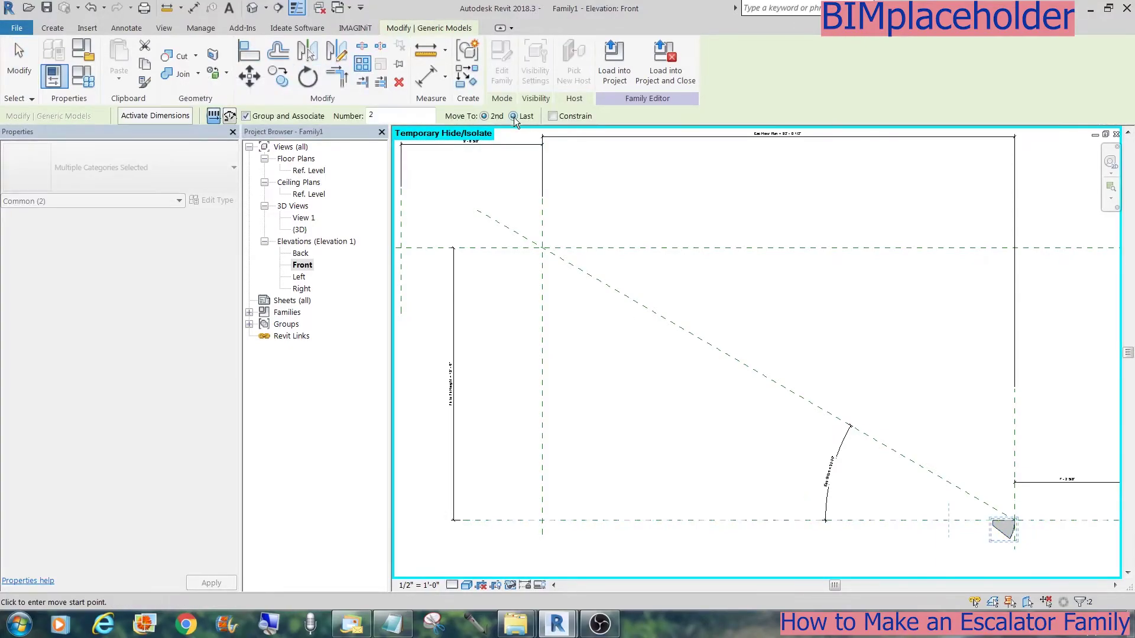
click(1014, 521)
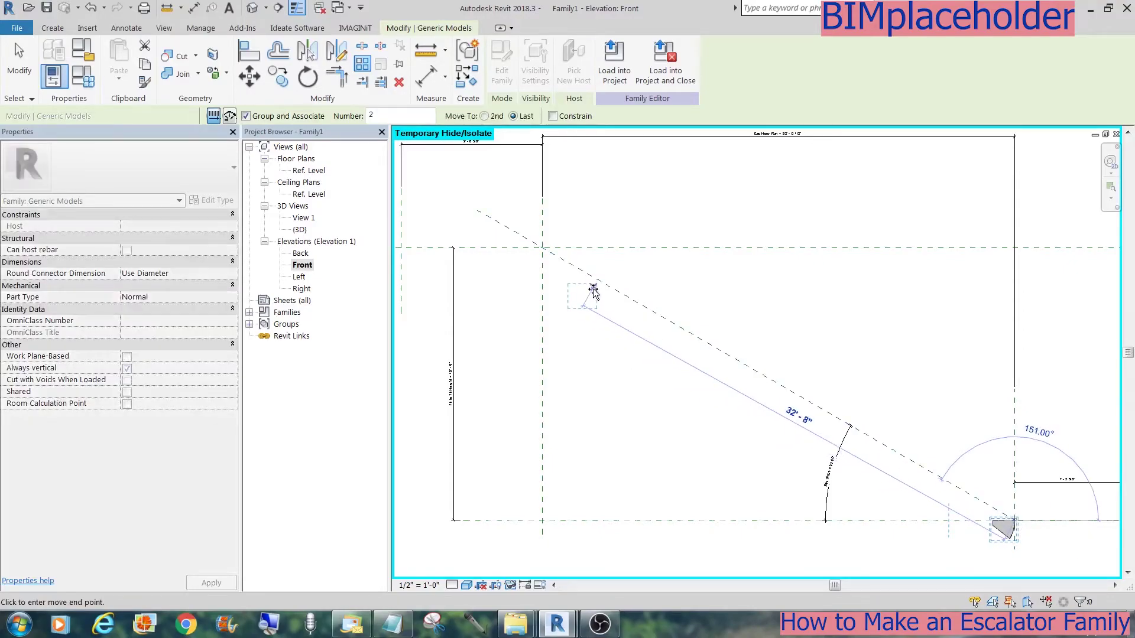
click(594, 289)
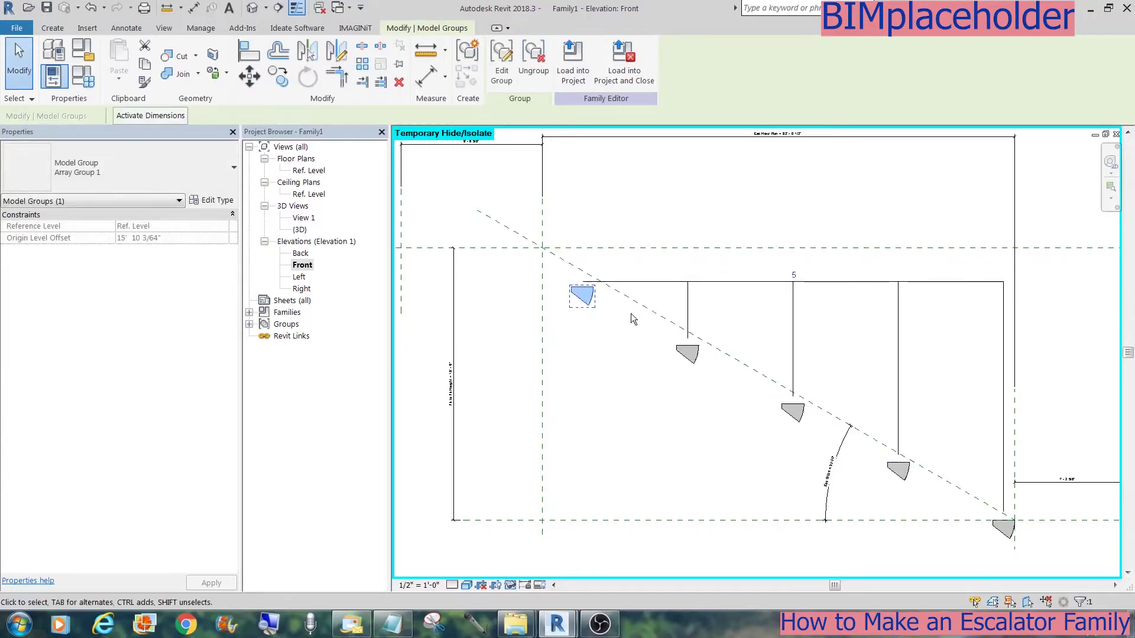
Step: Align the uppermost arrayed step's curved-side edge to the vertical plane at the incline's head, and its top face to the upper floor plane
key(a)
key(l)
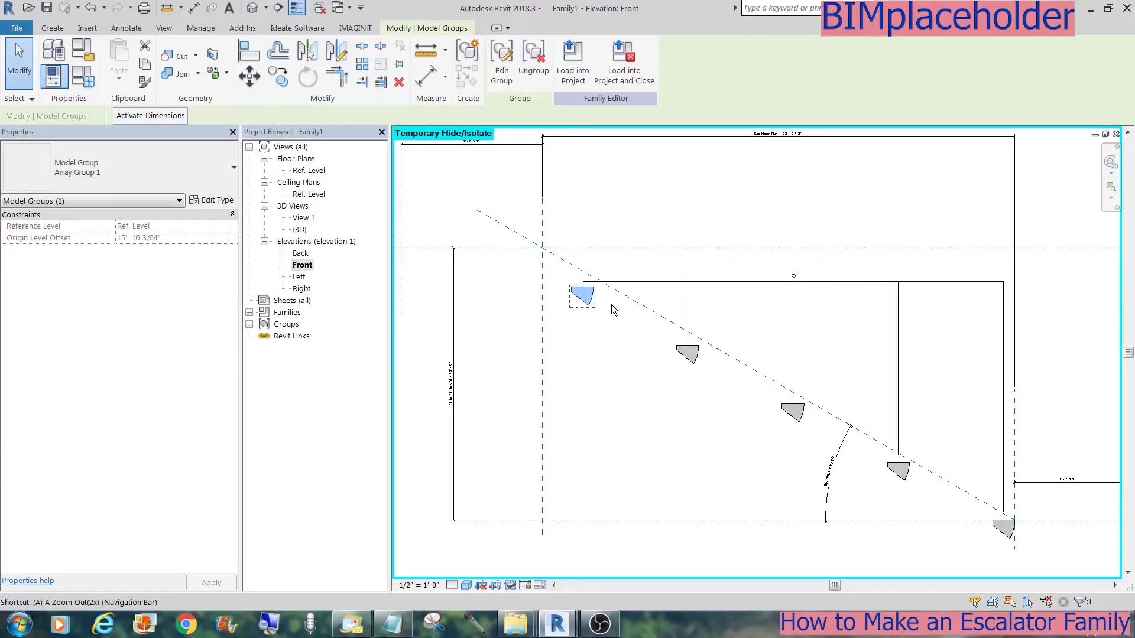
click(541, 311)
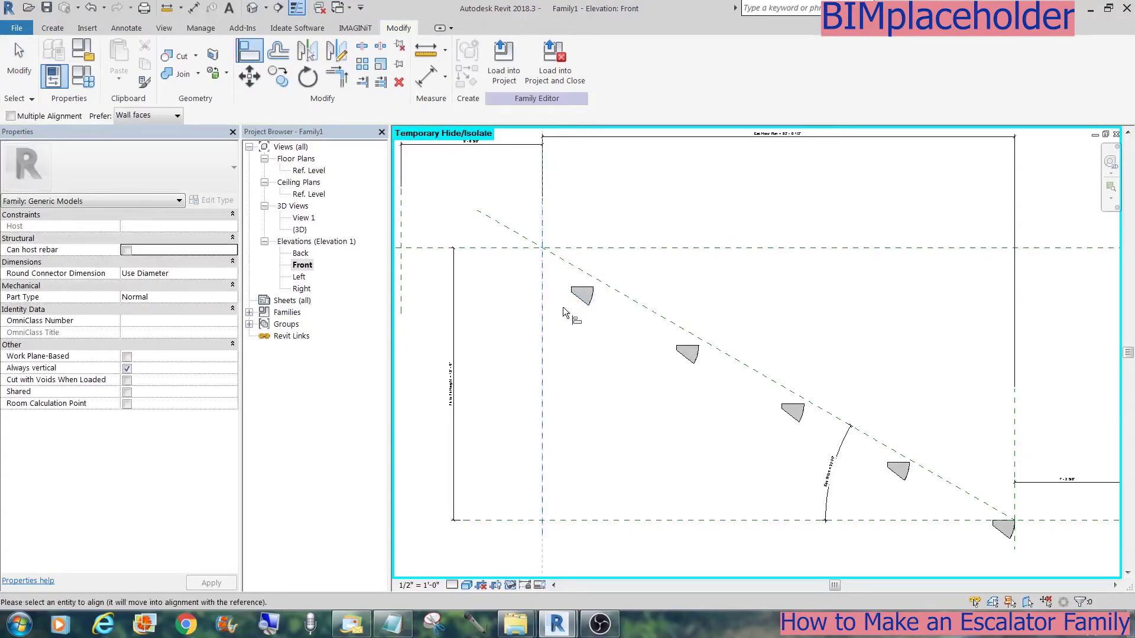
click(593, 293)
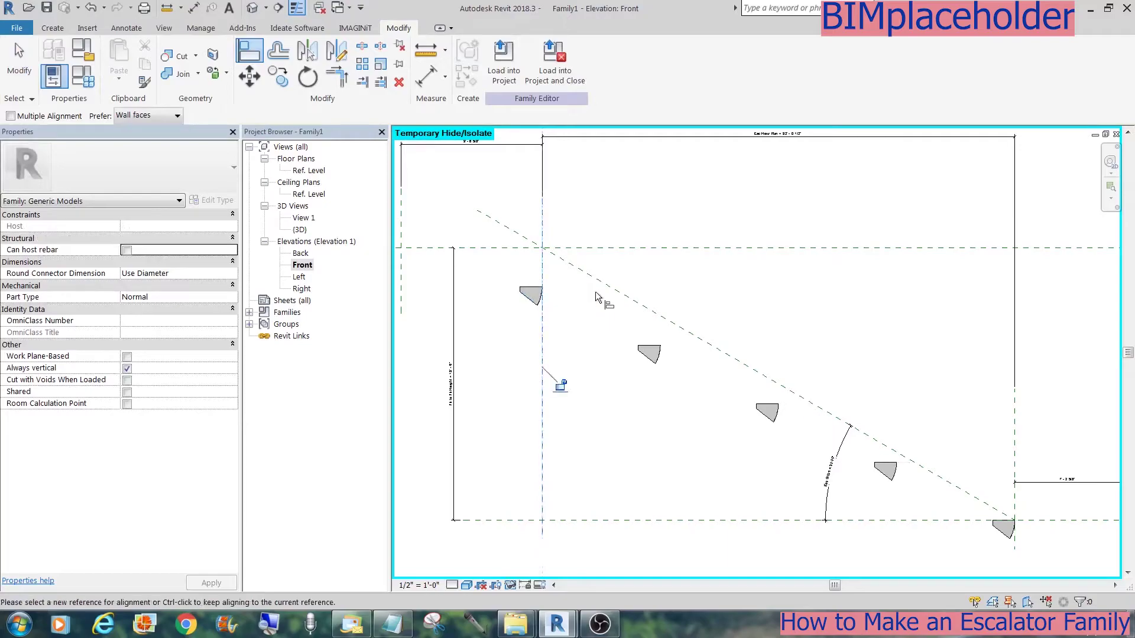
click(515, 250)
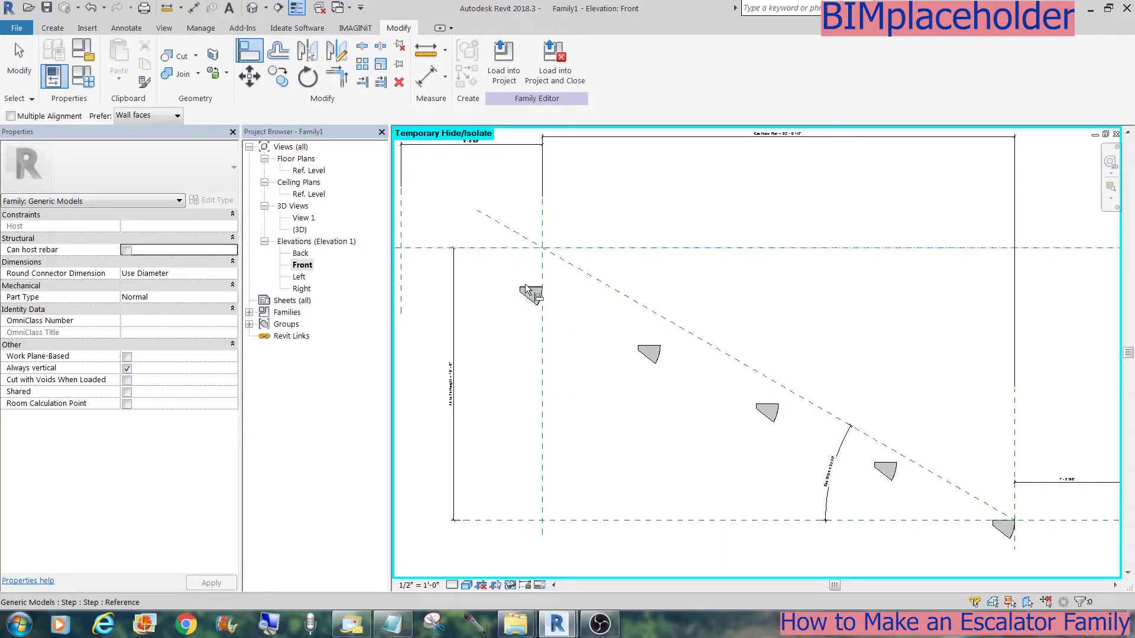
click(526, 286)
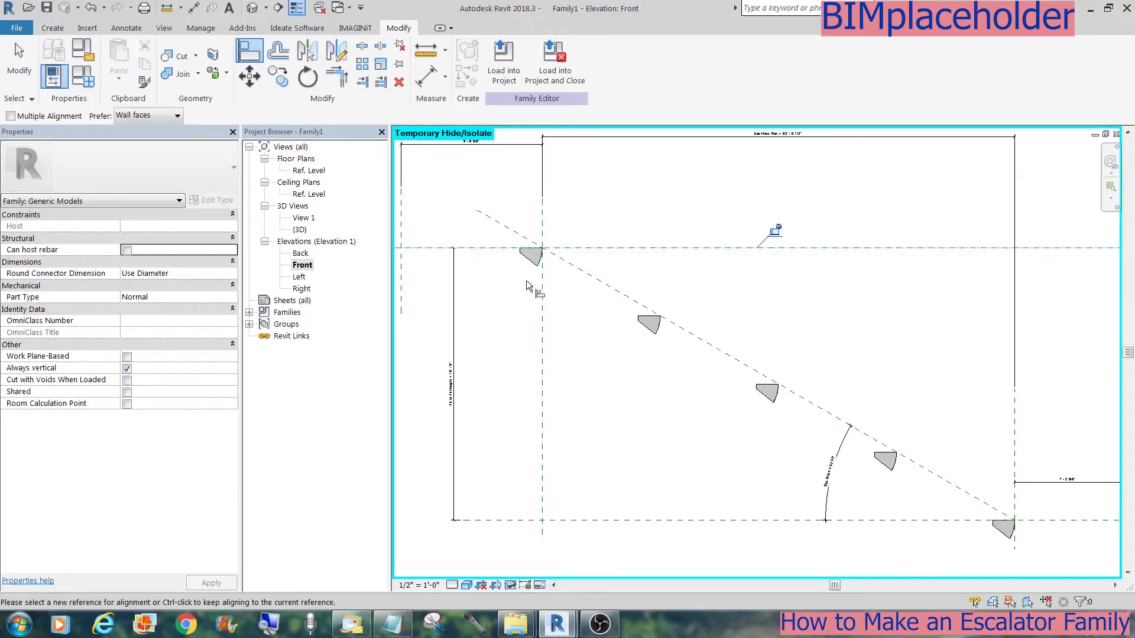
Step: Extend the Ref. Level floor plan's view range upward, entering a top offset of 40 feet
double_click(309, 172)
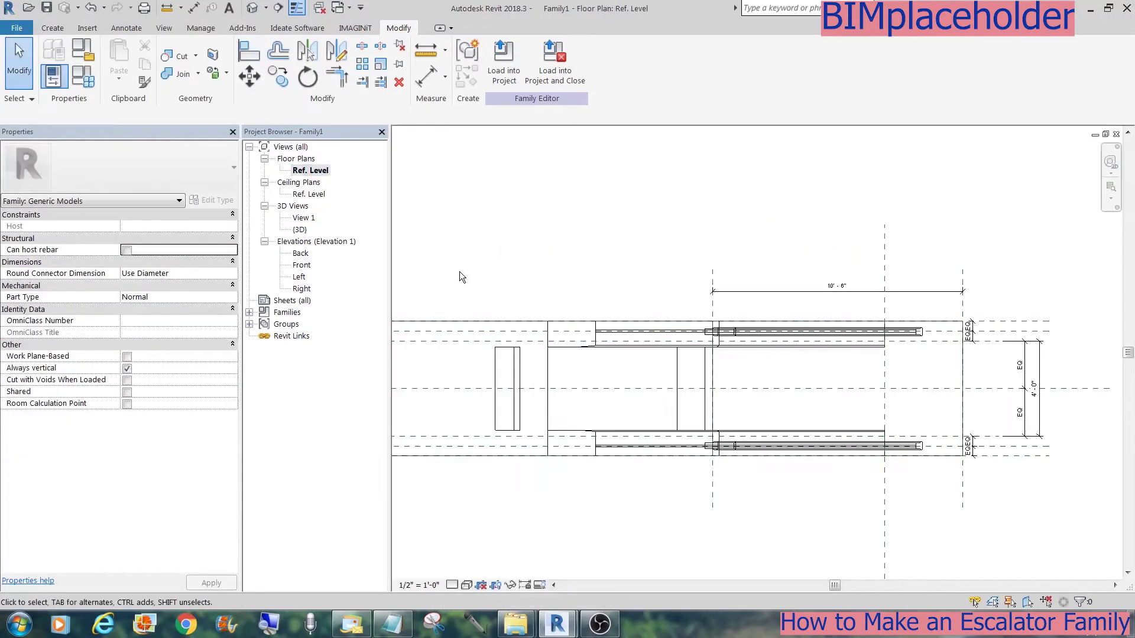
middle_drag(568, 302, 889, 365)
scroll(856, 350, down, 5)
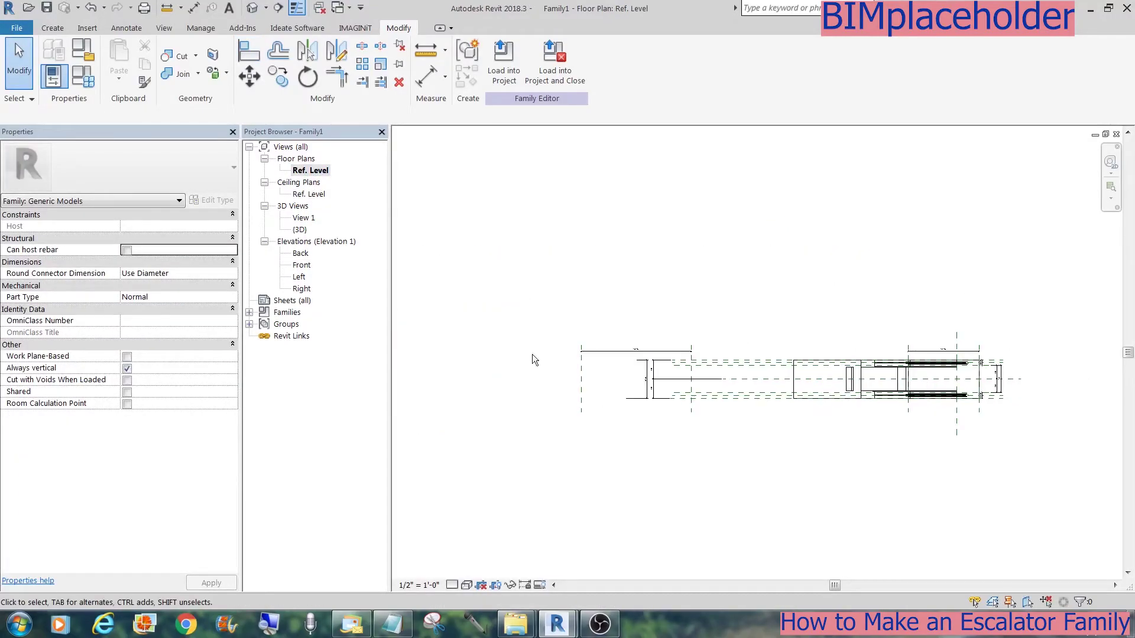
click(179, 202)
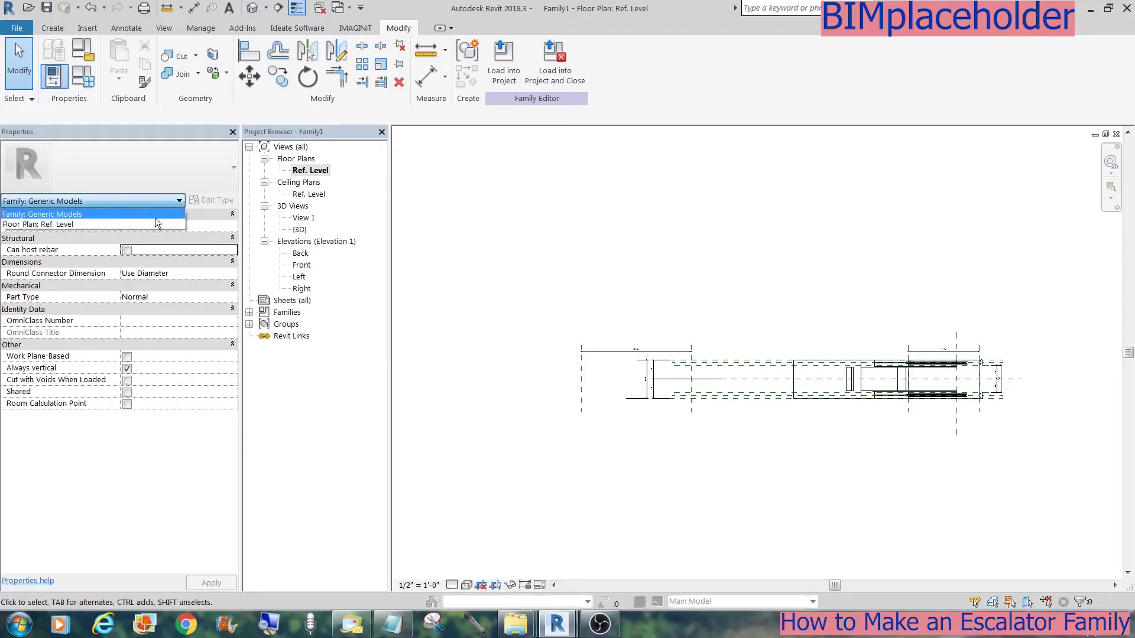
click(153, 222)
click(208, 431)
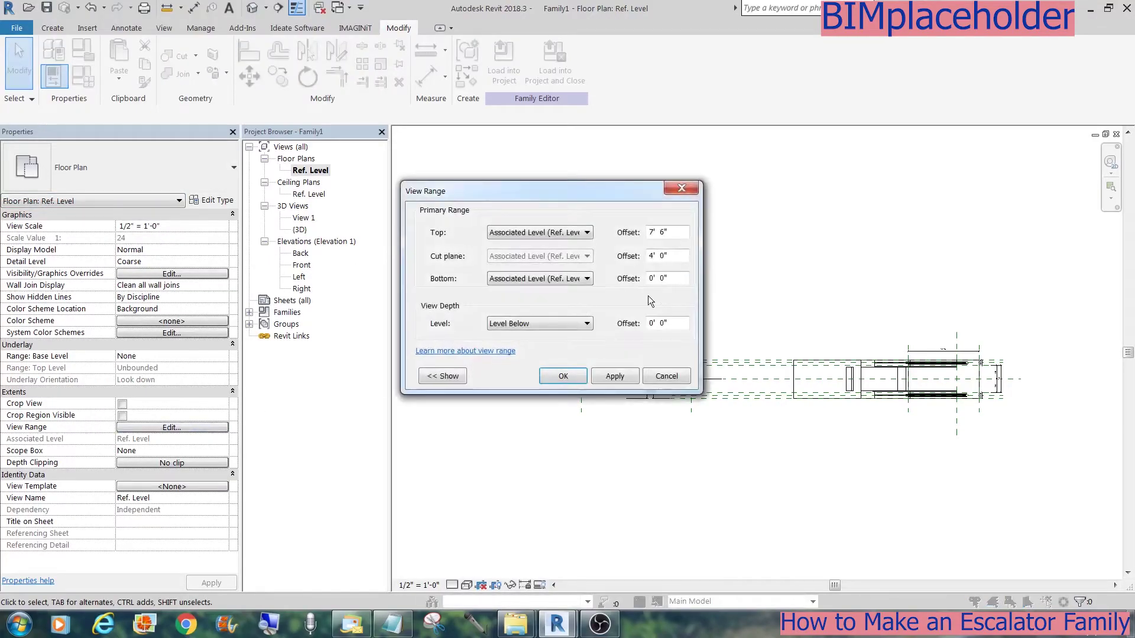
drag(685, 256, 647, 256)
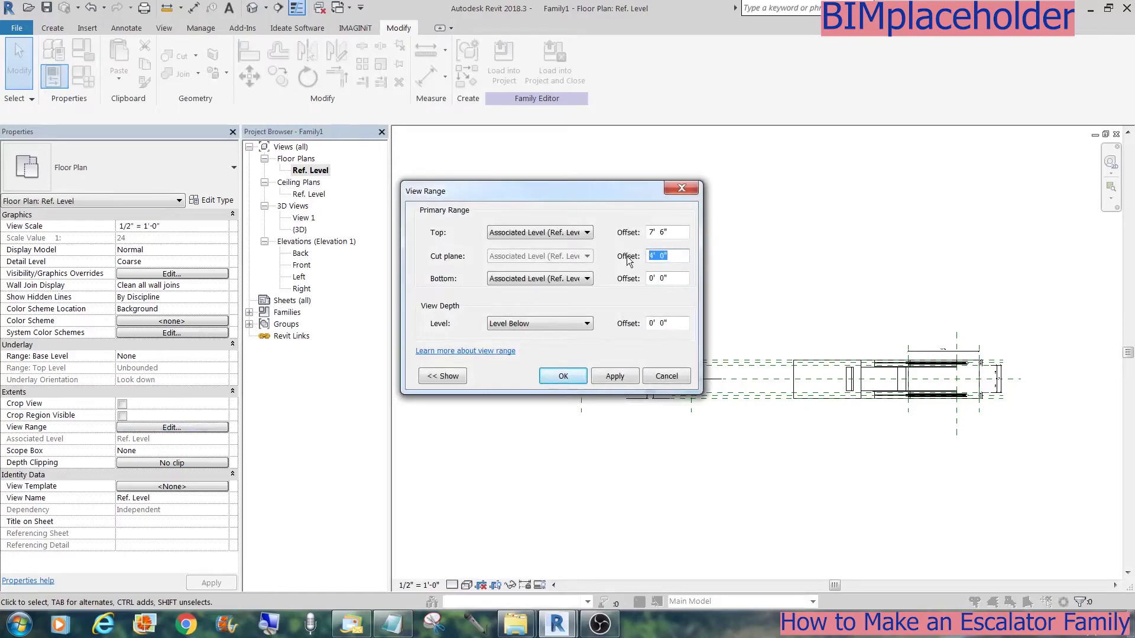
drag(675, 232, 647, 232)
text(40)
click(563, 377)
Step: In the Ref. Level plan, nudge the uppermost step group off the escalator's centreline
key(z)
key(r)
drag(598, 431, 818, 314)
key(z)
key(r)
drag(628, 469, 825, 238)
click(651, 371)
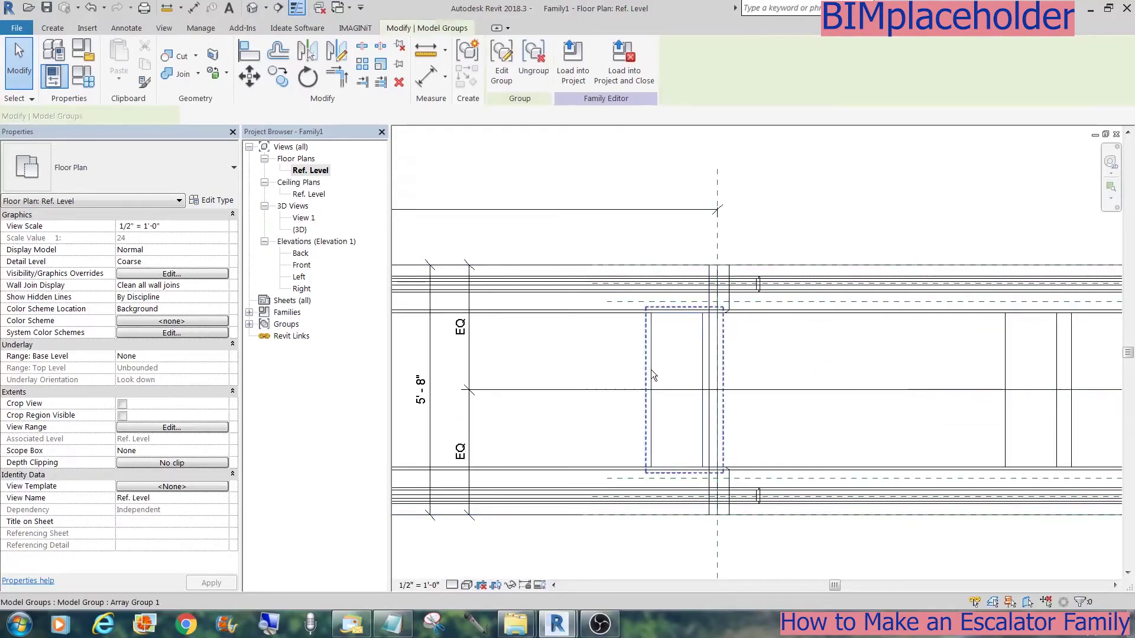
key(Up)
key(Up)
key(Up)
key(Up)
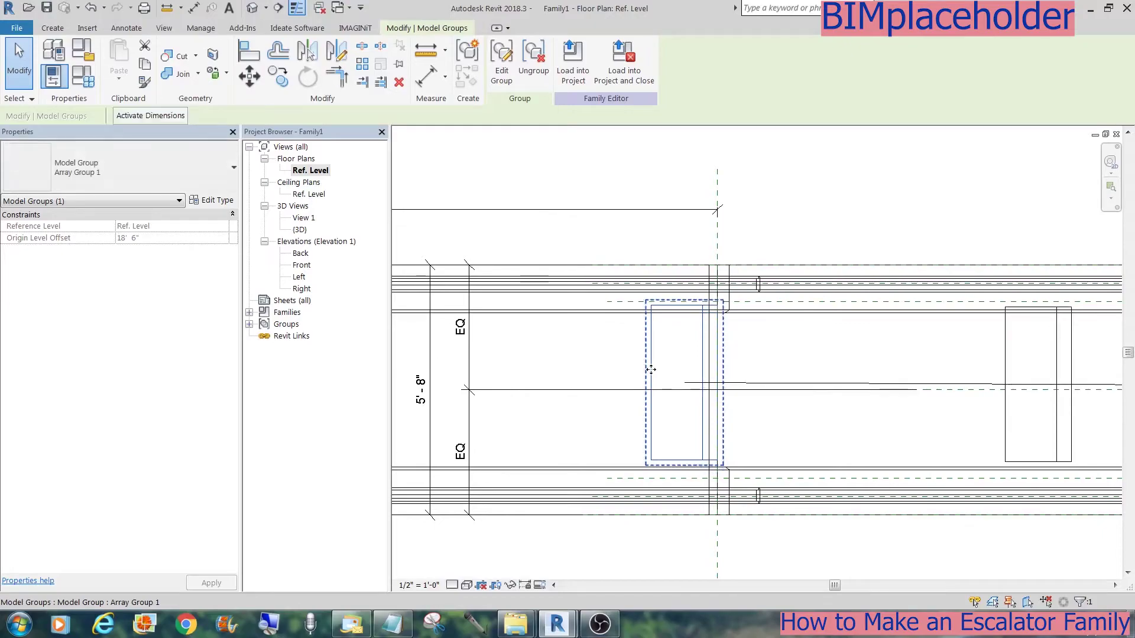
Step: Align and lock the uppermost step's centre to the Center (Front/Back) reference plane
key(a)
key(l)
scroll(679, 369, down, 2)
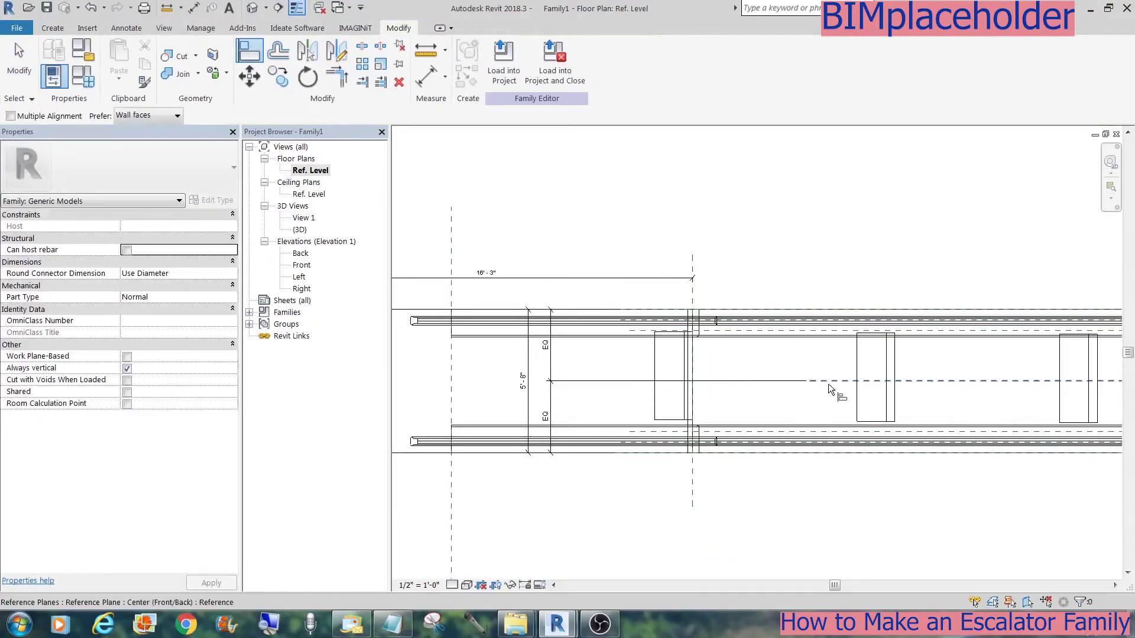
click(672, 374)
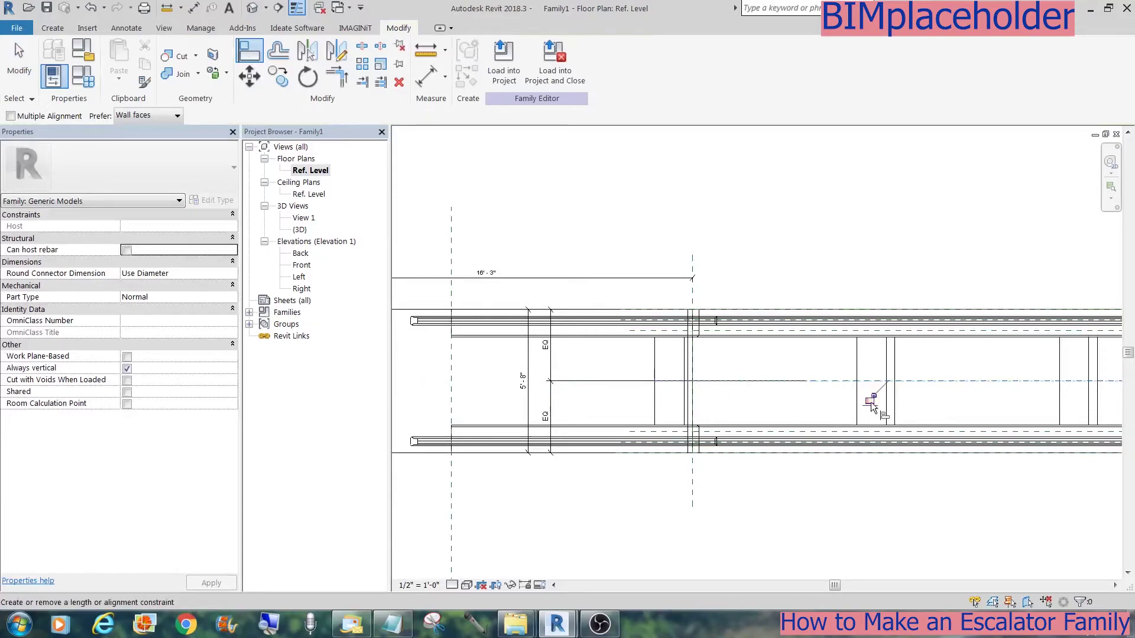
Step: In the 3D view, label the step array's count with a new type-based family parameter named "No of steps"
click(253, 7)
scroll(570, 274, down, 2)
middle_drag(614, 313, 713, 452)
scroll(713, 452, down, 2)
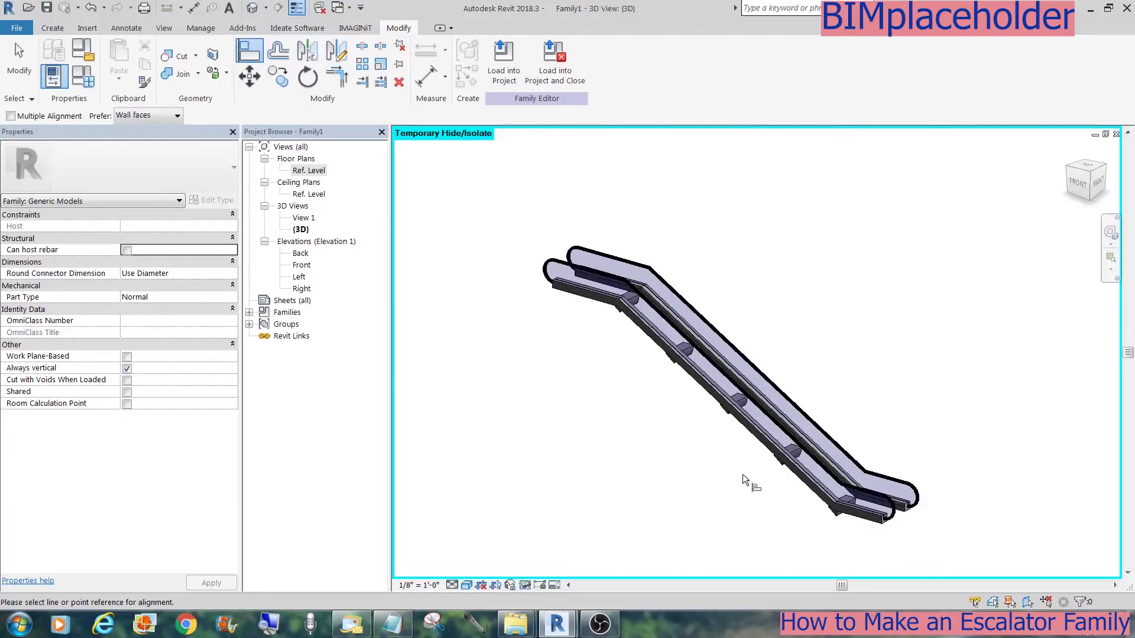
key(Escape)
click(672, 366)
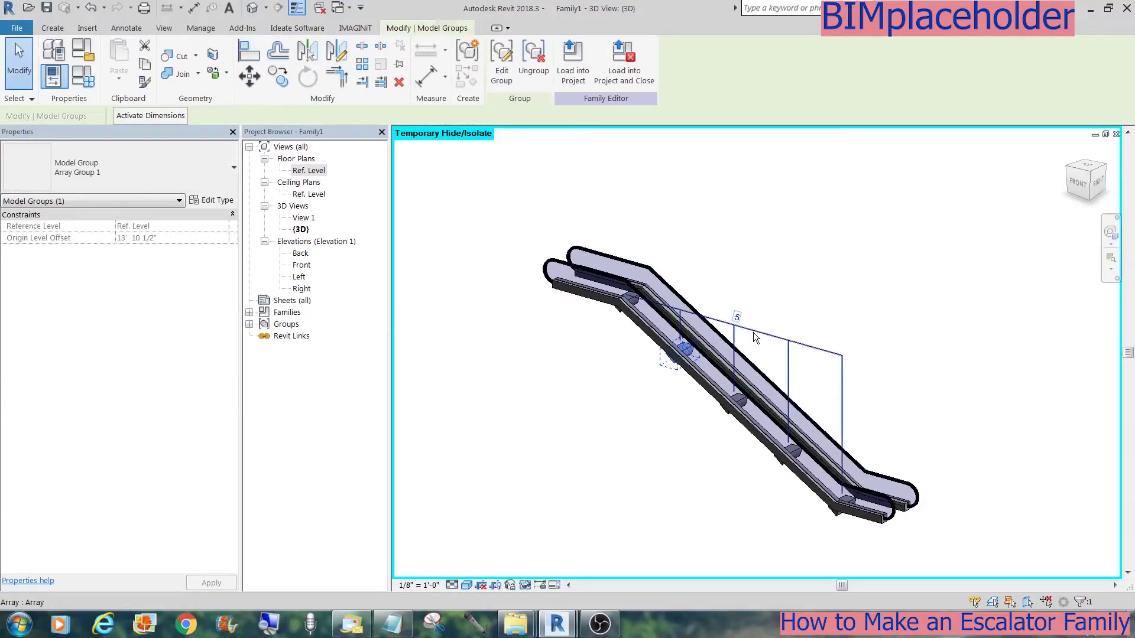
click(753, 333)
click(247, 116)
click(244, 136)
text(No of steps)
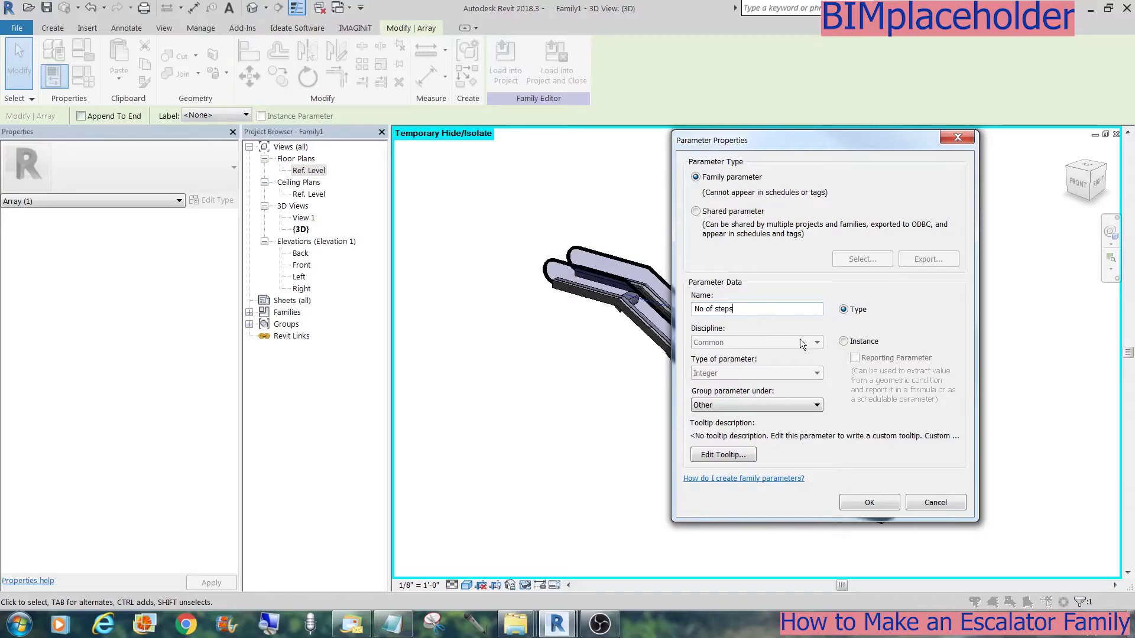
drag(761, 308, 670, 310)
click(858, 502)
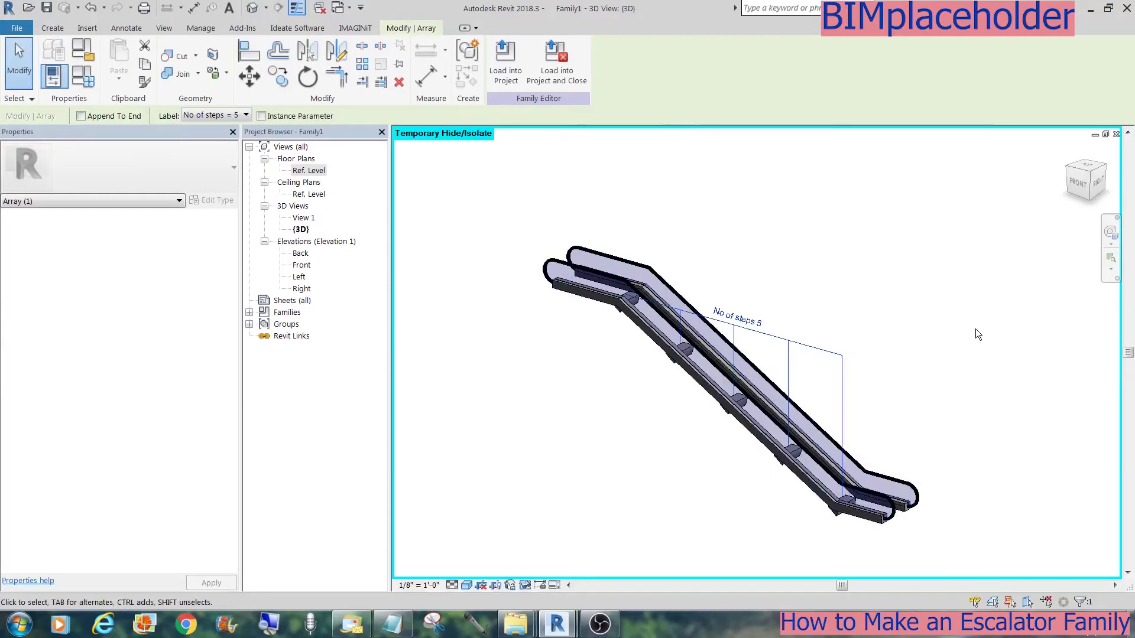
click(975, 329)
Step: Measure the uppermost step's depth in the Ref. Level plan, from the vertical reference plane to its far edge
key(ctrl+Tab)
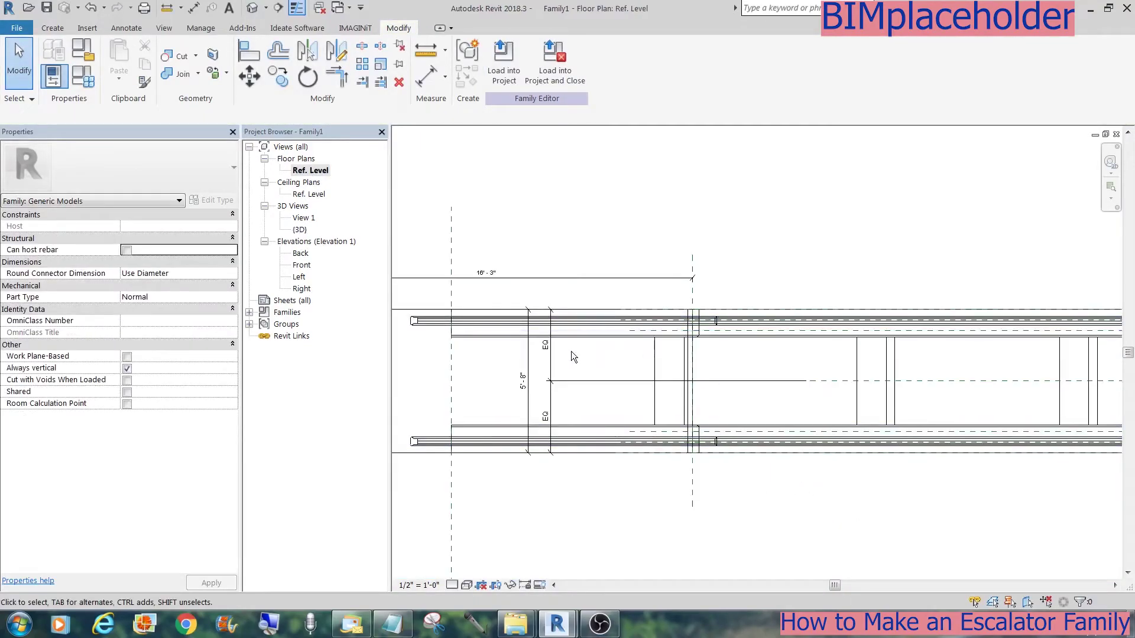
click(655, 359)
scroll(654, 357, up, 1)
scroll(655, 357, up, 2)
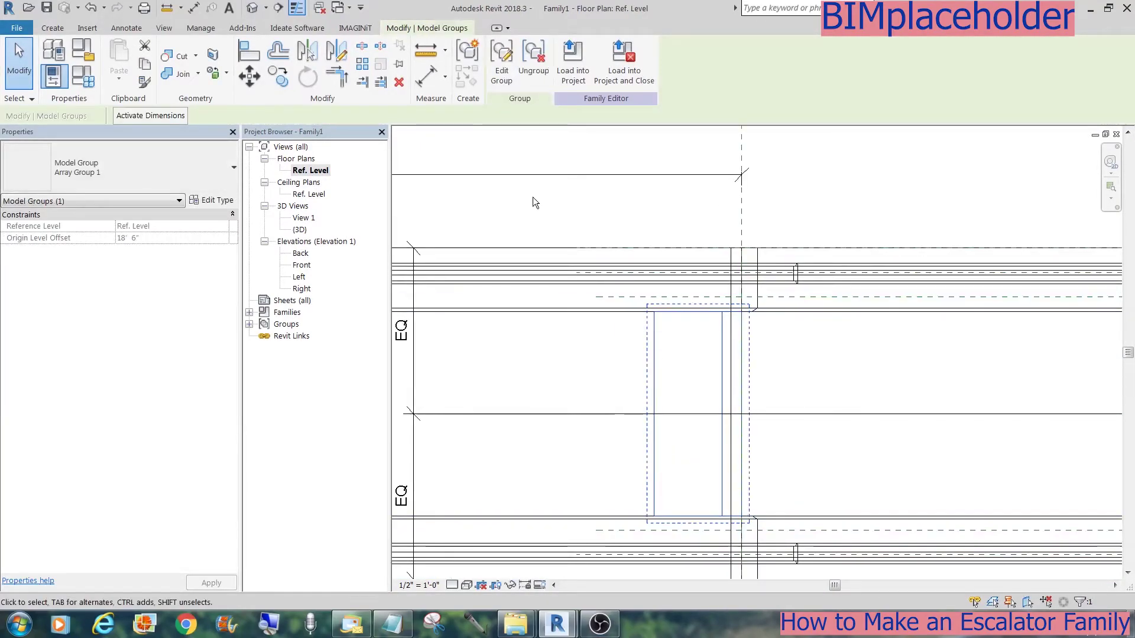
middle_drag(666, 317, 641, 311)
click(427, 56)
click(428, 55)
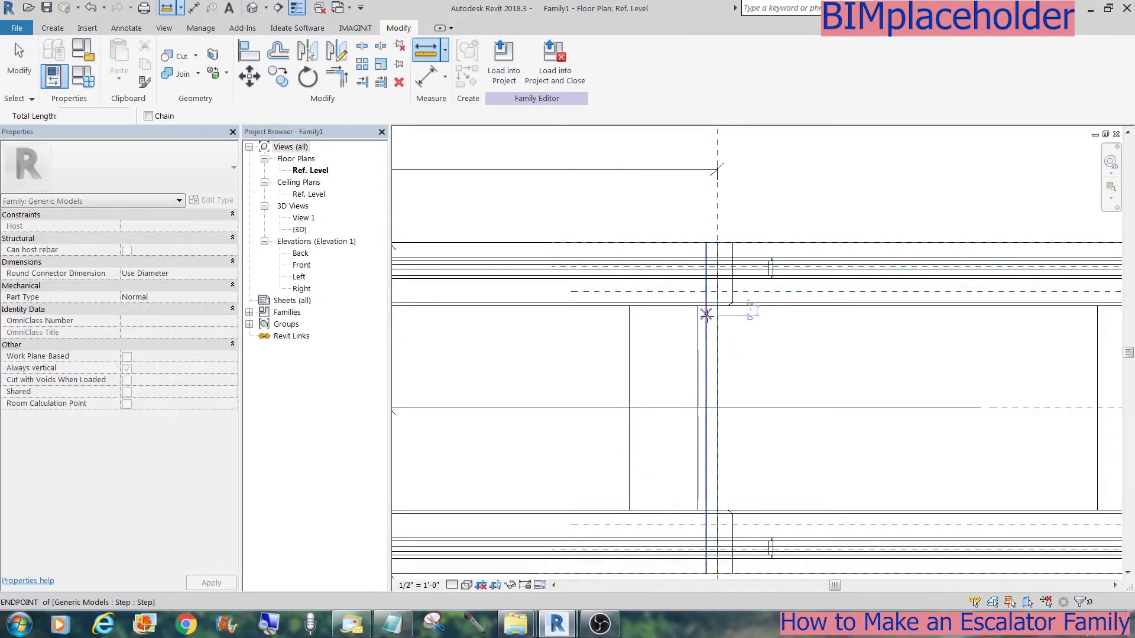
click(717, 342)
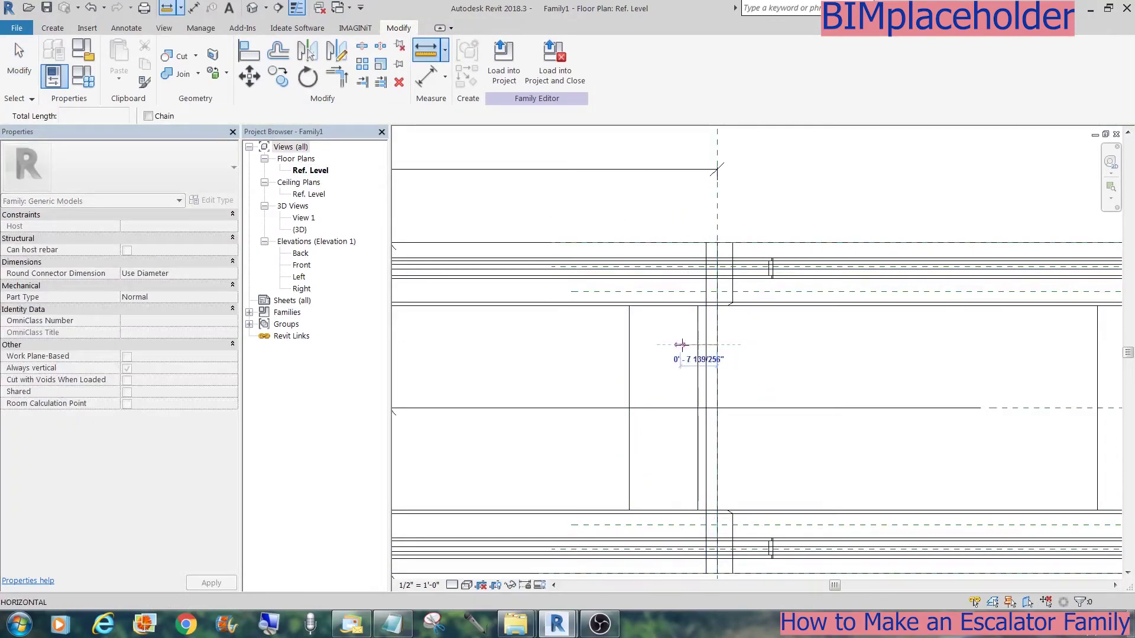
click(629, 344)
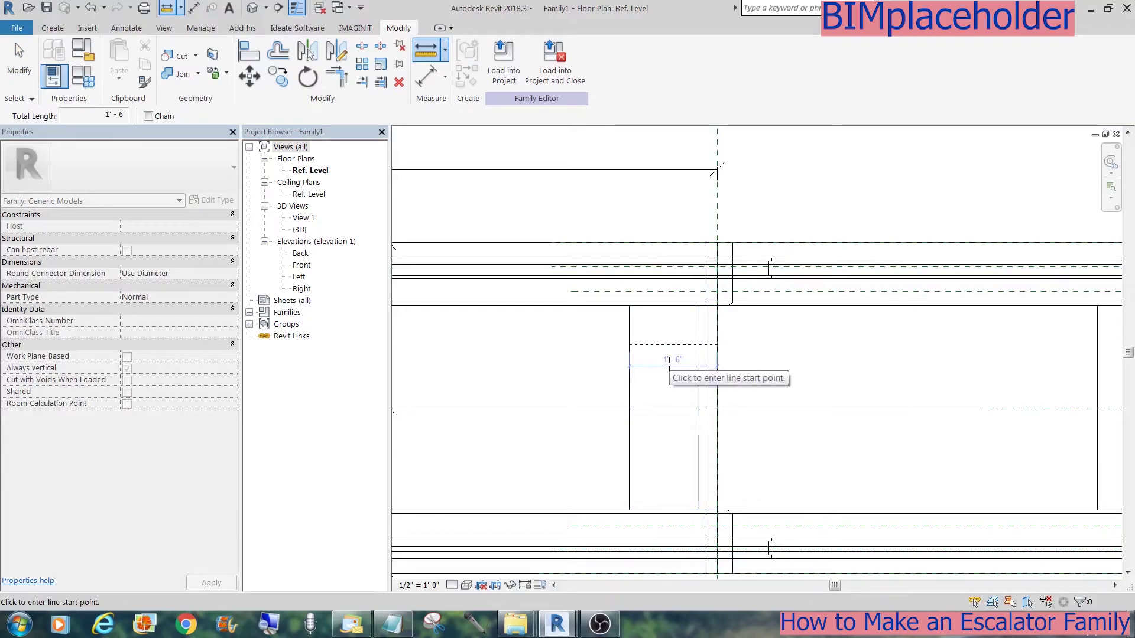
Step: Give the No of steps parameter the formula (Flr to Flr Height / (sin(Esc Slope))) / 1' 6" in the family types
click(83, 77)
click(661, 217)
drag(773, 217, 668, 217)
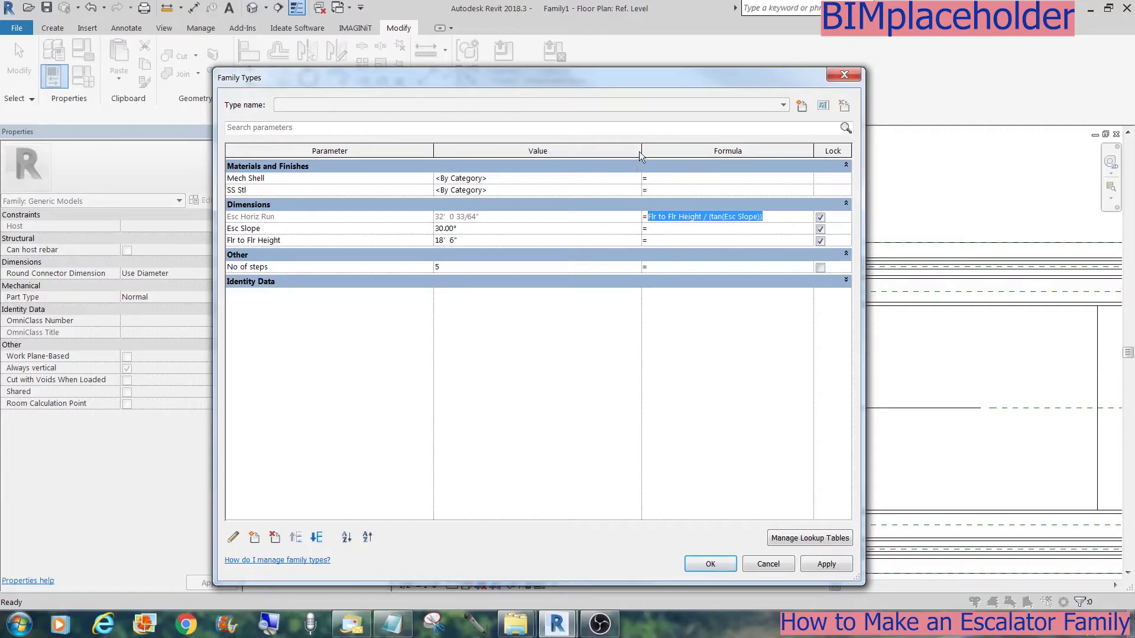
drag(640, 151, 546, 151)
click(582, 267)
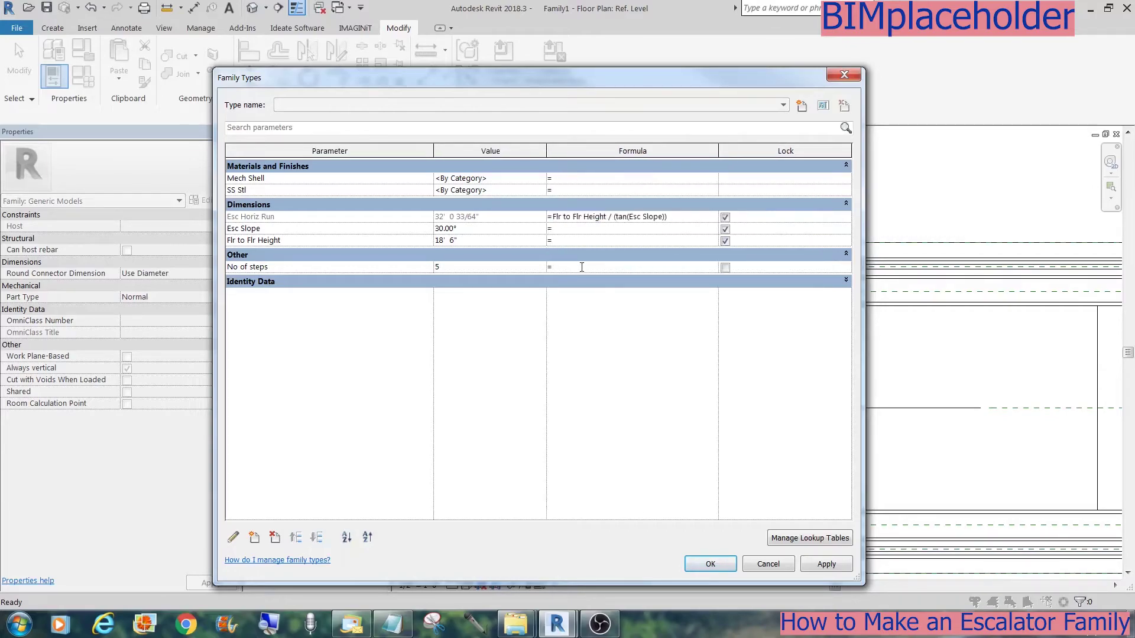
text(Flr to Flr Height / (tan(Esc Slope)))
text(()
text(sin)
mouse_move(629, 77)
mouse_down()
mouse_move(341, 69)
mouse_move(737, 66)
mouse_up()
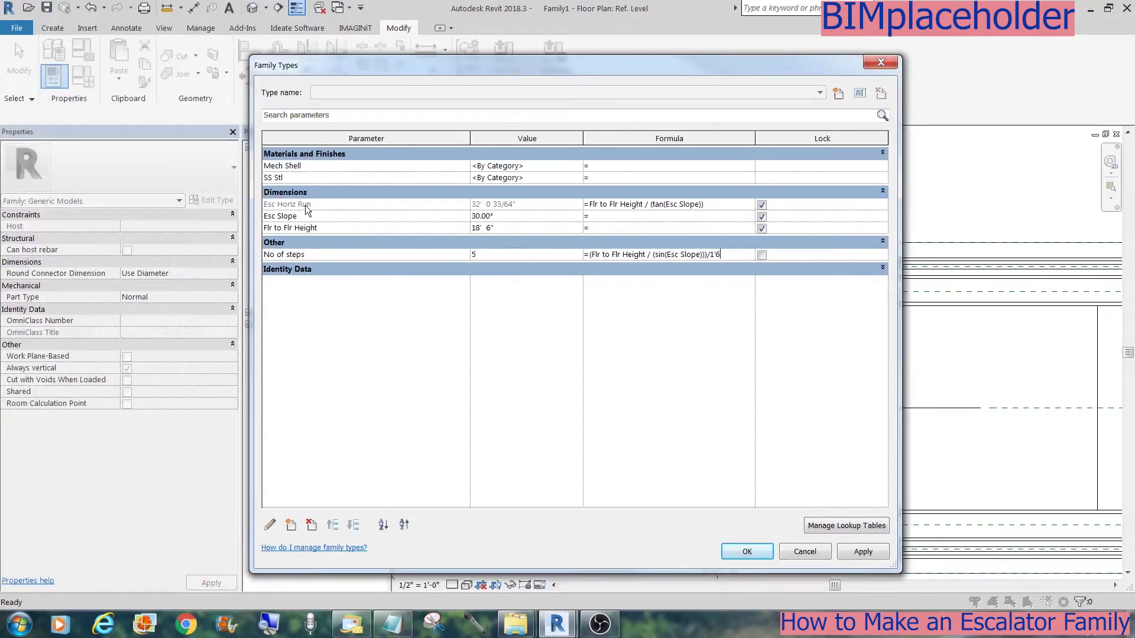
key(Tab)
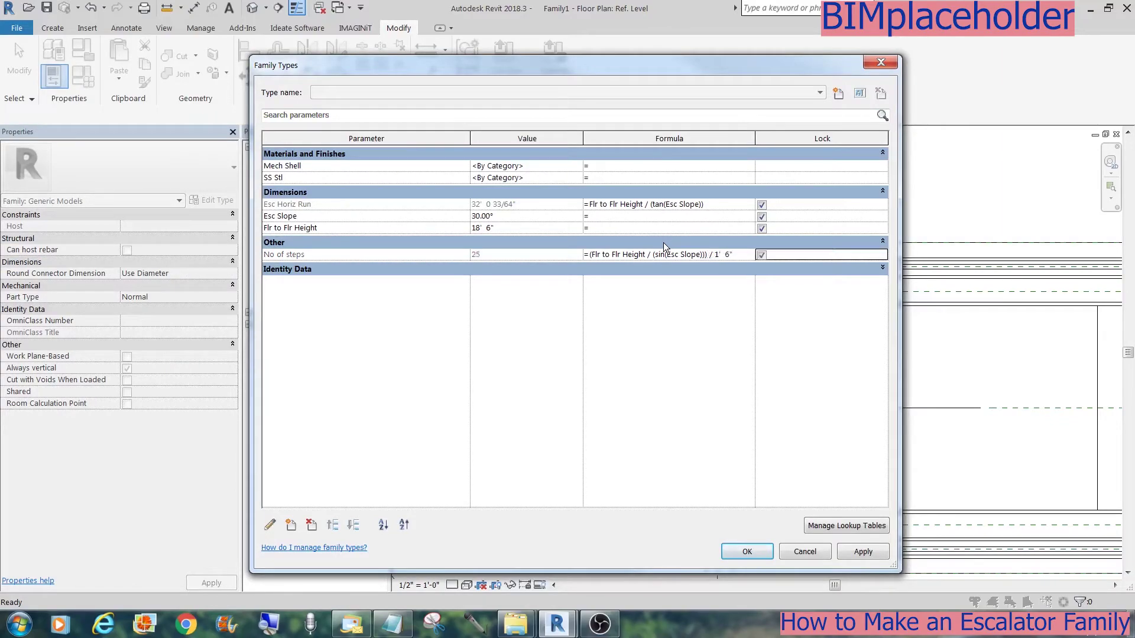
click(747, 551)
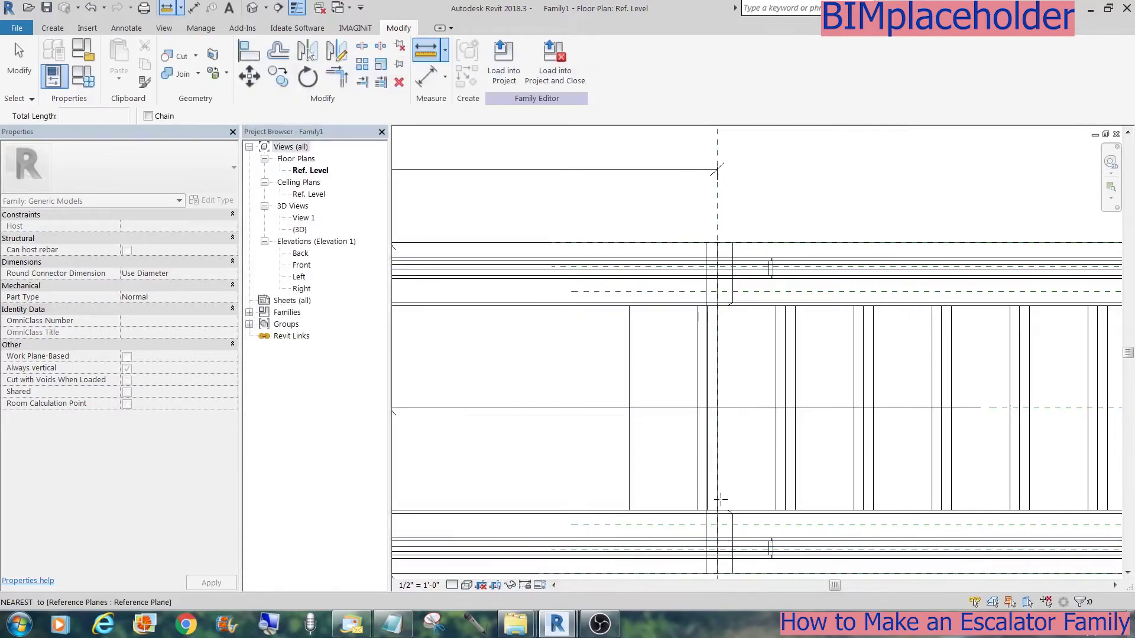
Step: Examine the formula-driven step array in the 3D view and in the Front elevation
click(253, 7)
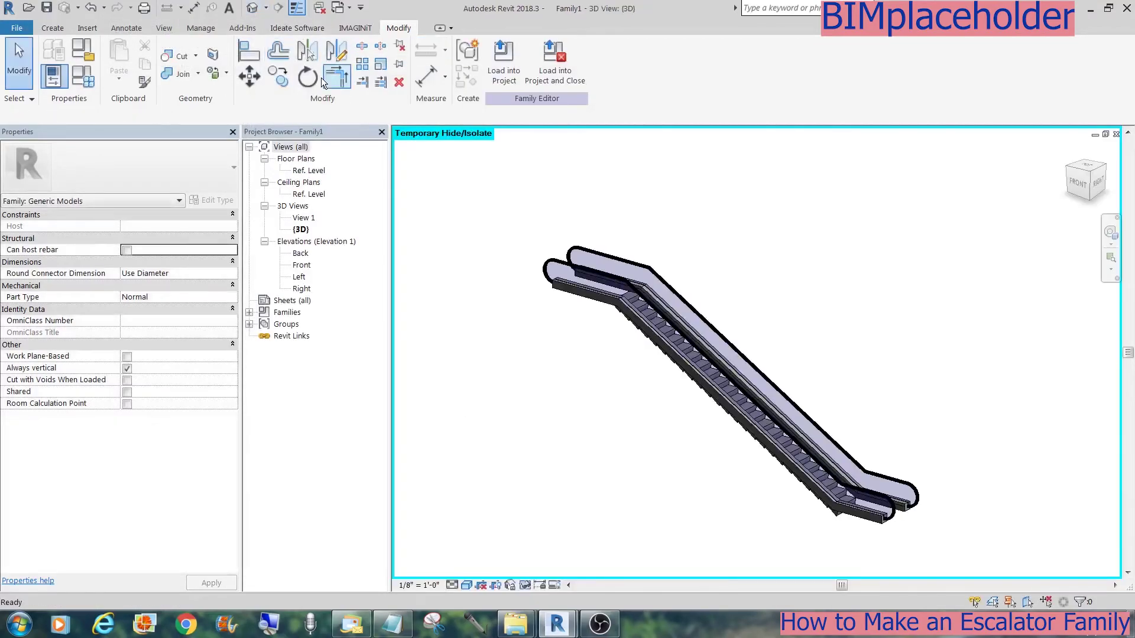
key(z)
key(r)
drag(589, 535, 920, 246)
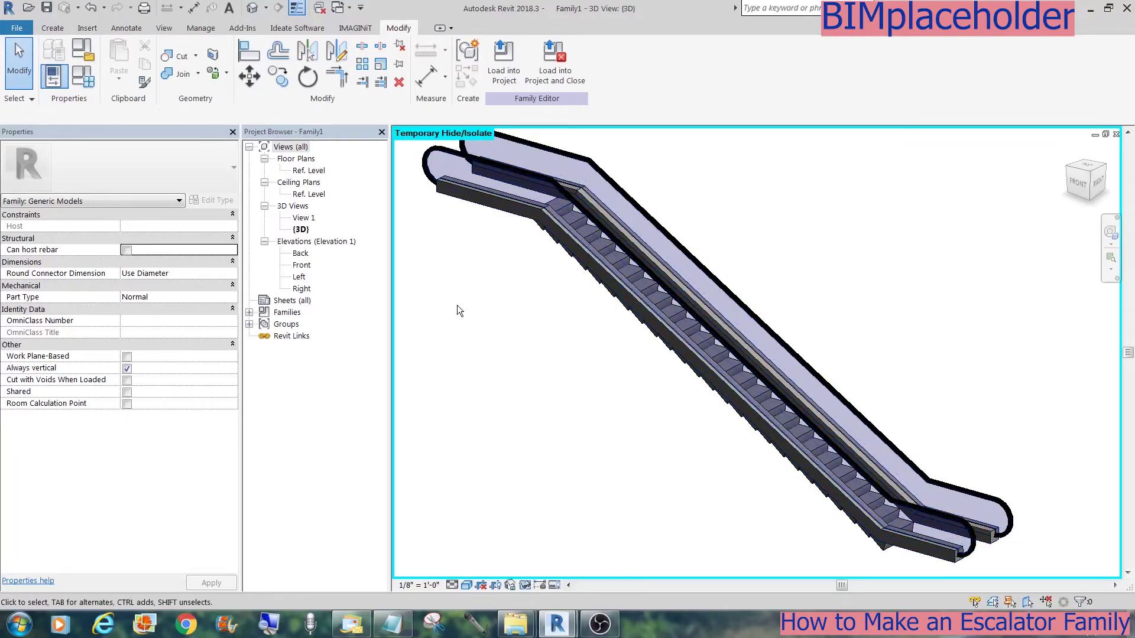
double_click(302, 265)
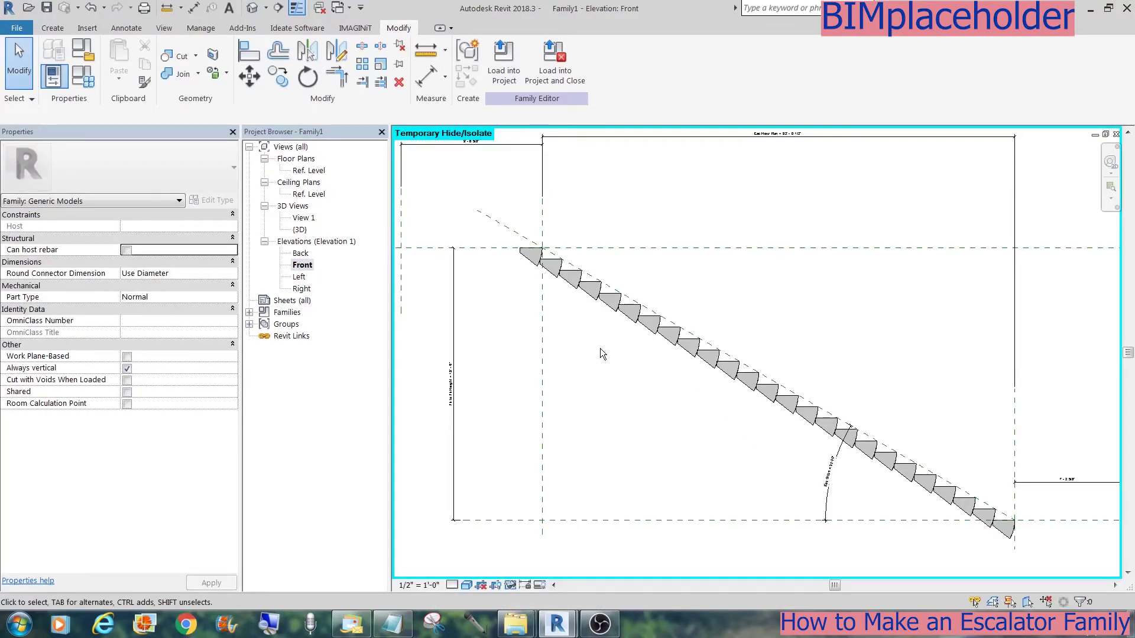
Step: Start a void sweep in the Front elevation and pick its path along the lower level, the slope plane and the upper level
click(63, 32)
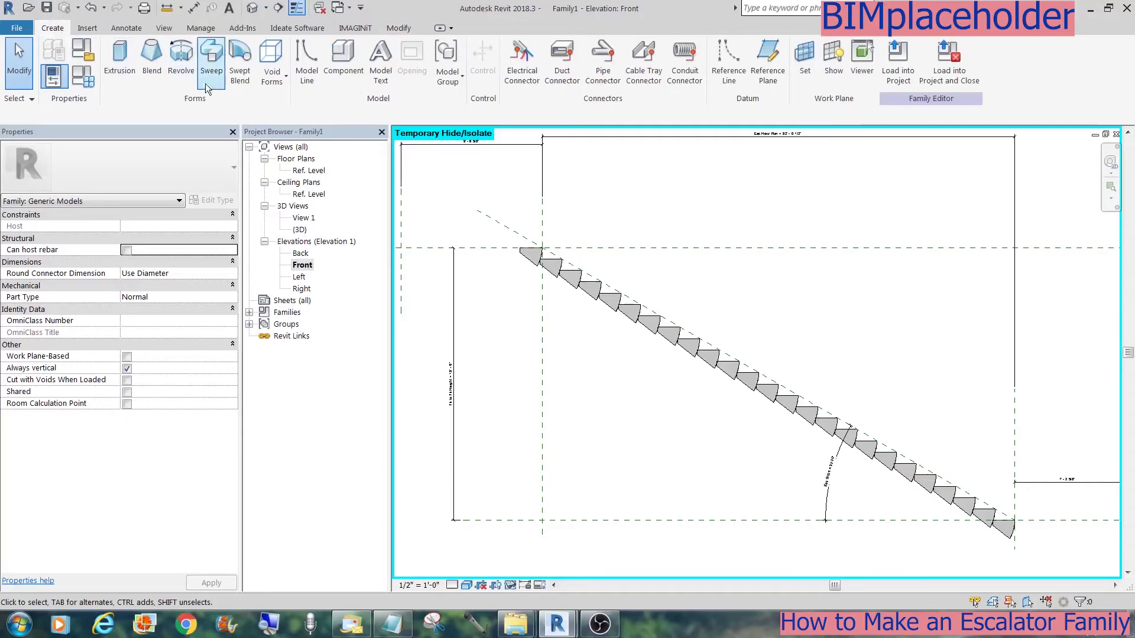
click(271, 62)
click(263, 195)
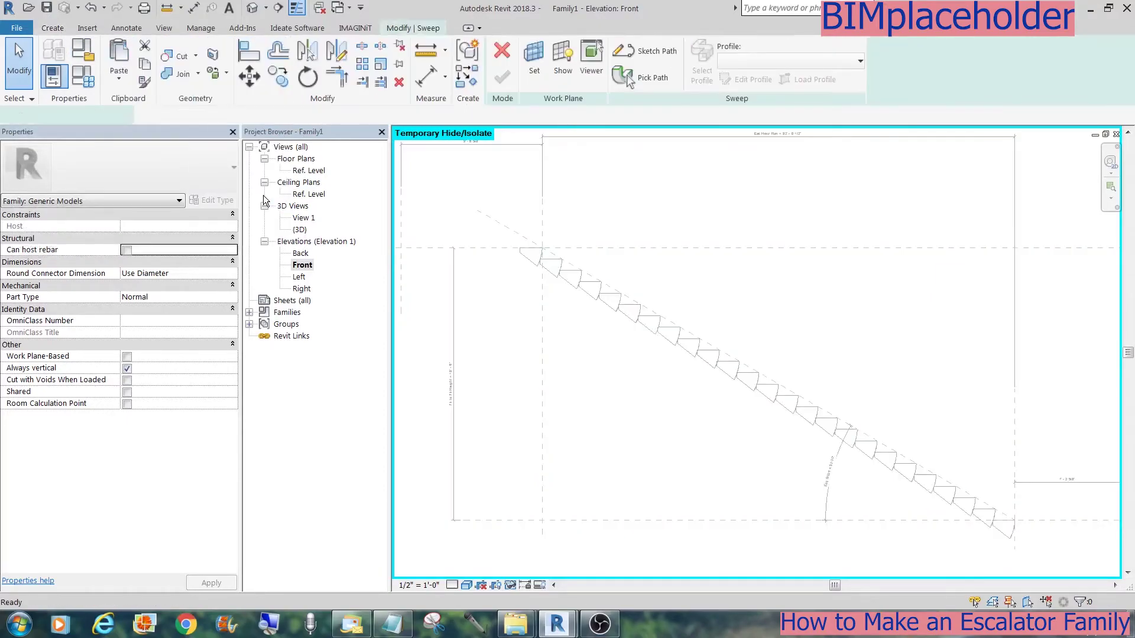
click(651, 55)
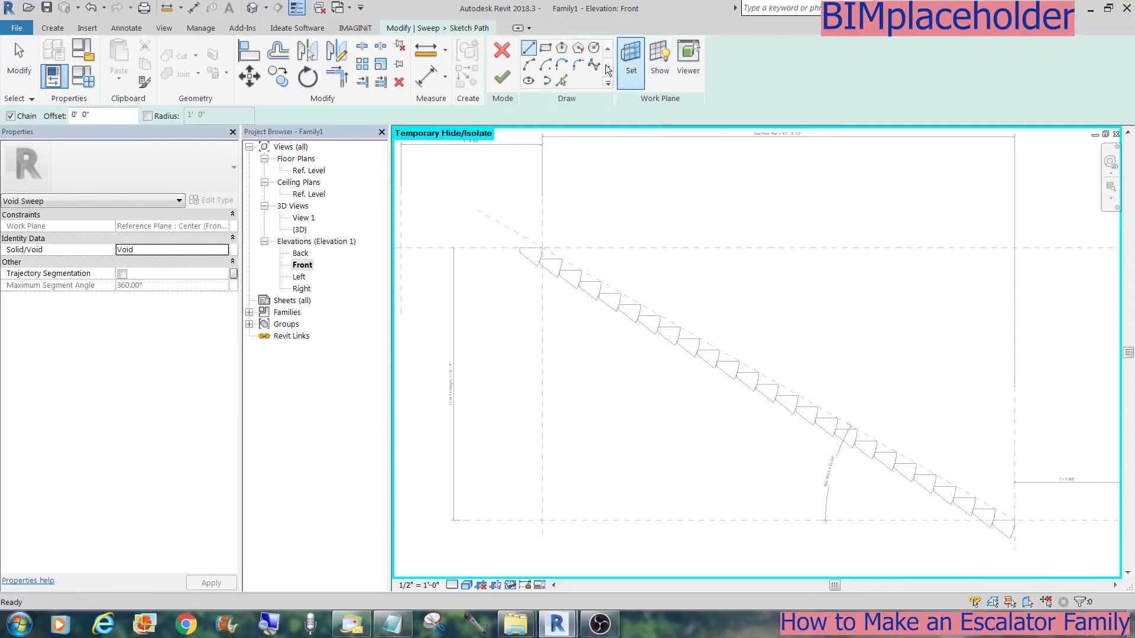
click(560, 80)
click(1042, 520)
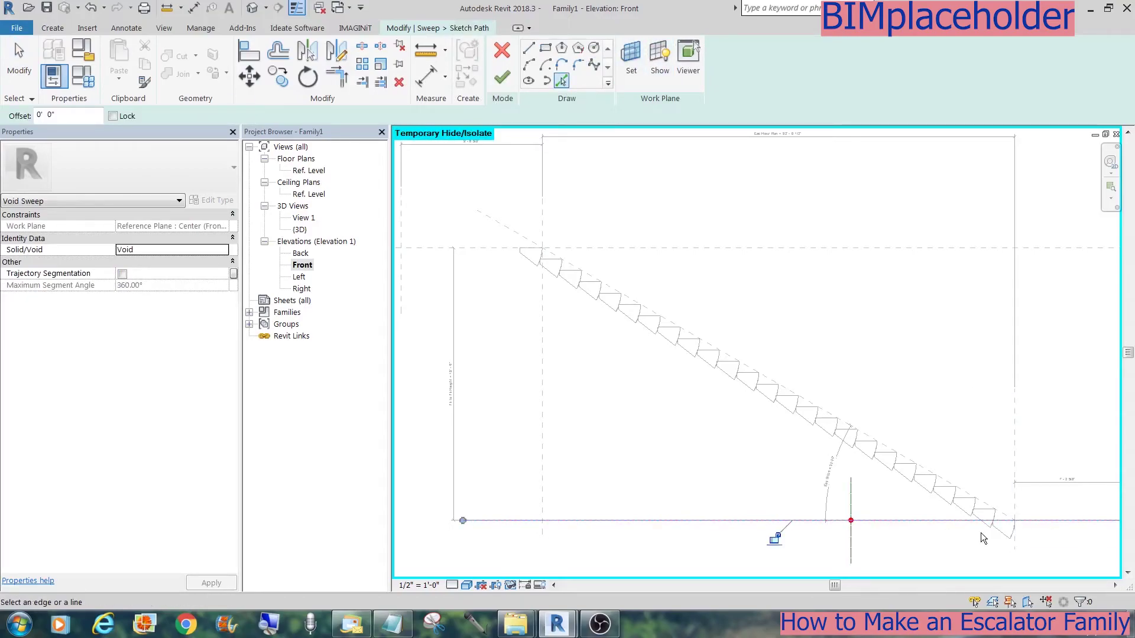
click(771, 381)
click(482, 249)
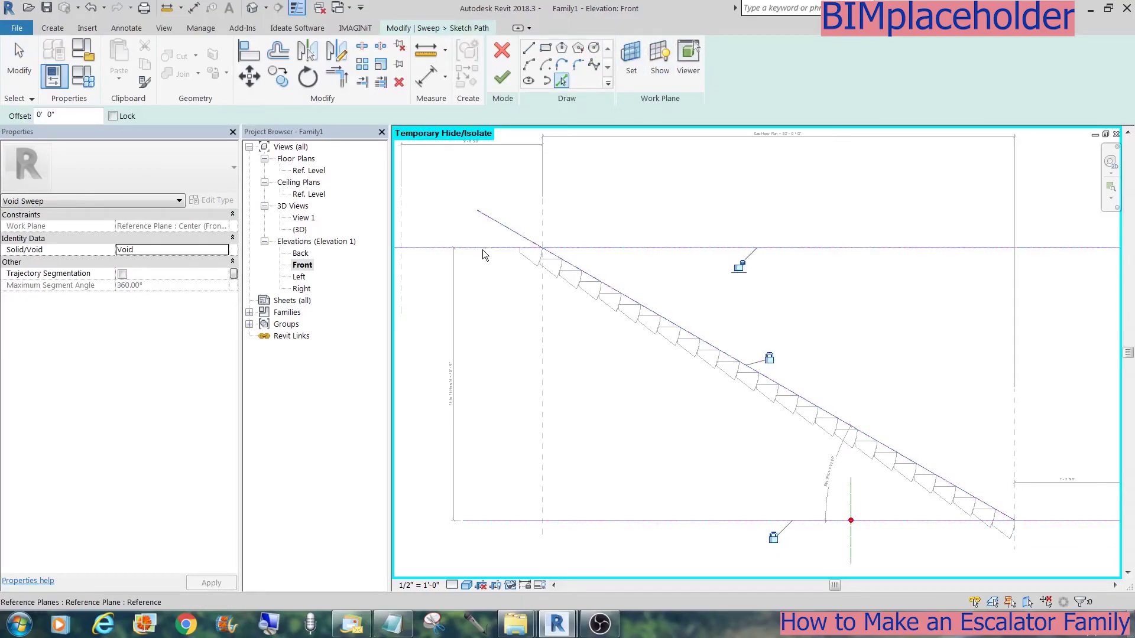
Step: Trim the void path into one continuous run of upper landing, incline and lower landing
key(t)
key(r)
click(556, 256)
click(527, 248)
click(991, 512)
click(1039, 520)
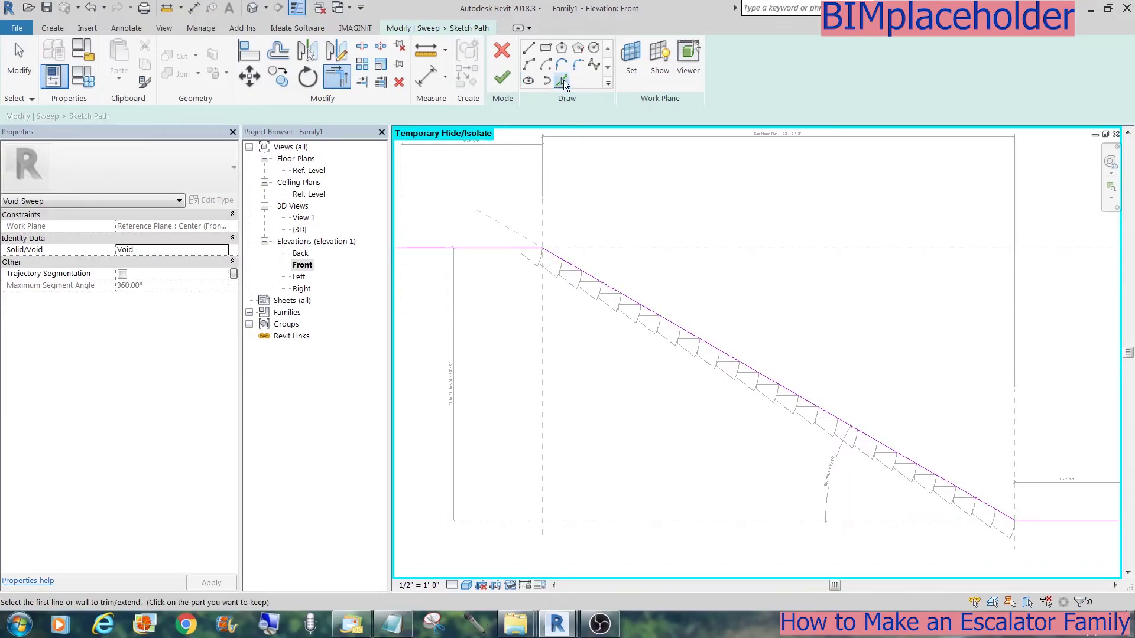
Step: Add vertical path lines offset 4' 6" outward from the reference planes at both ends of the incline
click(561, 80)
text(4 6)
key(Return)
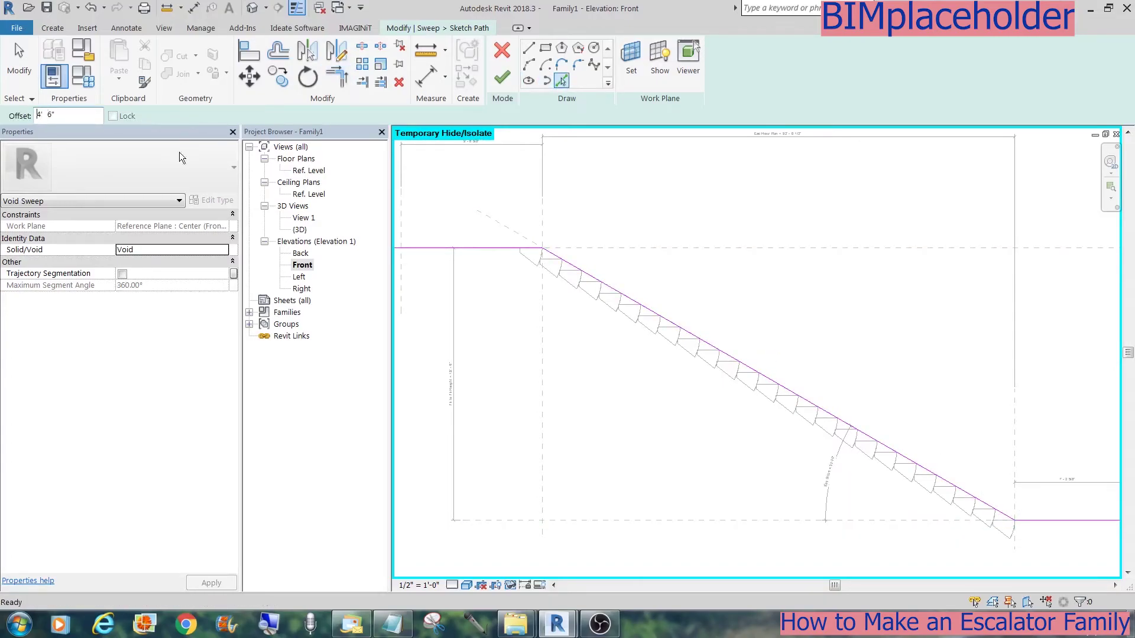
click(540, 218)
click(1015, 448)
key(Escape)
Step: Trim both horizontal path ends to the offset vertical lines, and delete the two leftover vertical lines
key(t)
key(r)
click(1058, 520)
click(1081, 535)
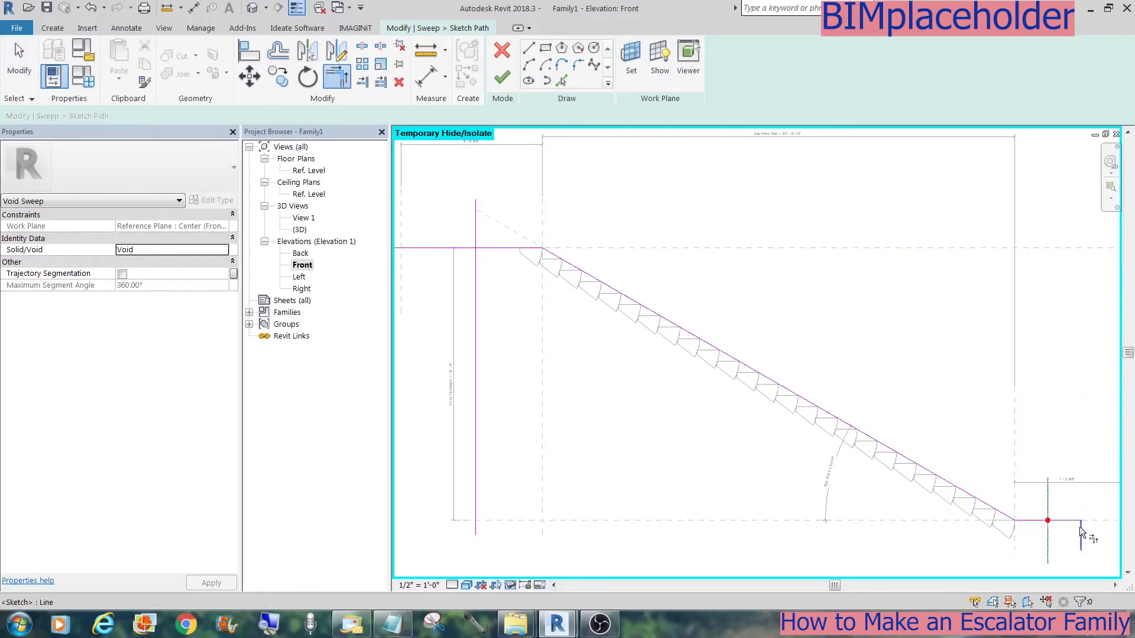
click(506, 248)
click(476, 260)
key(Escape)
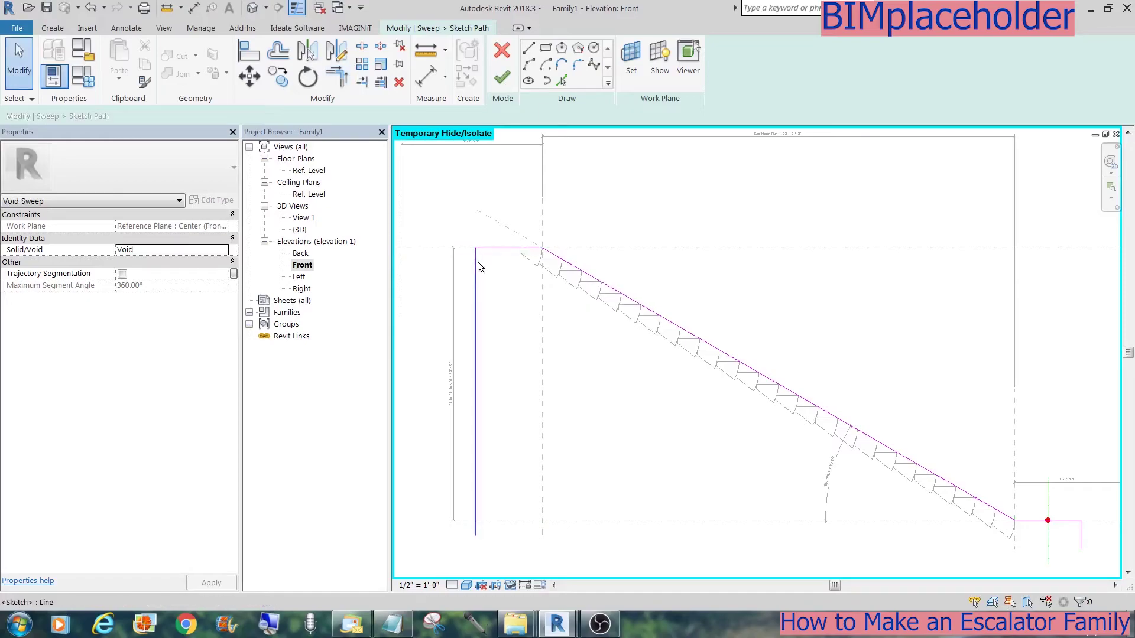
click(477, 261)
key(Delete)
click(1082, 539)
key(Delete)
Step: Dimension both horizontal path ends from the adjacent vertical reference planes and finish the sweep path
click(429, 76)
click(544, 220)
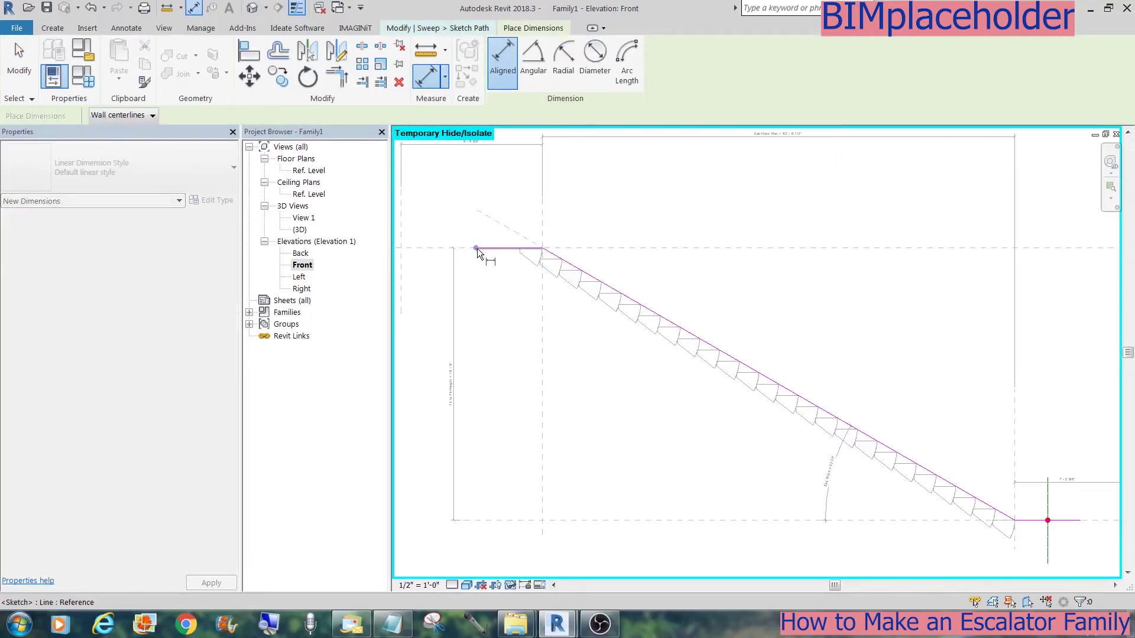
click(477, 244)
click(496, 213)
click(507, 238)
click(1014, 438)
click(1081, 520)
click(1073, 468)
click(503, 78)
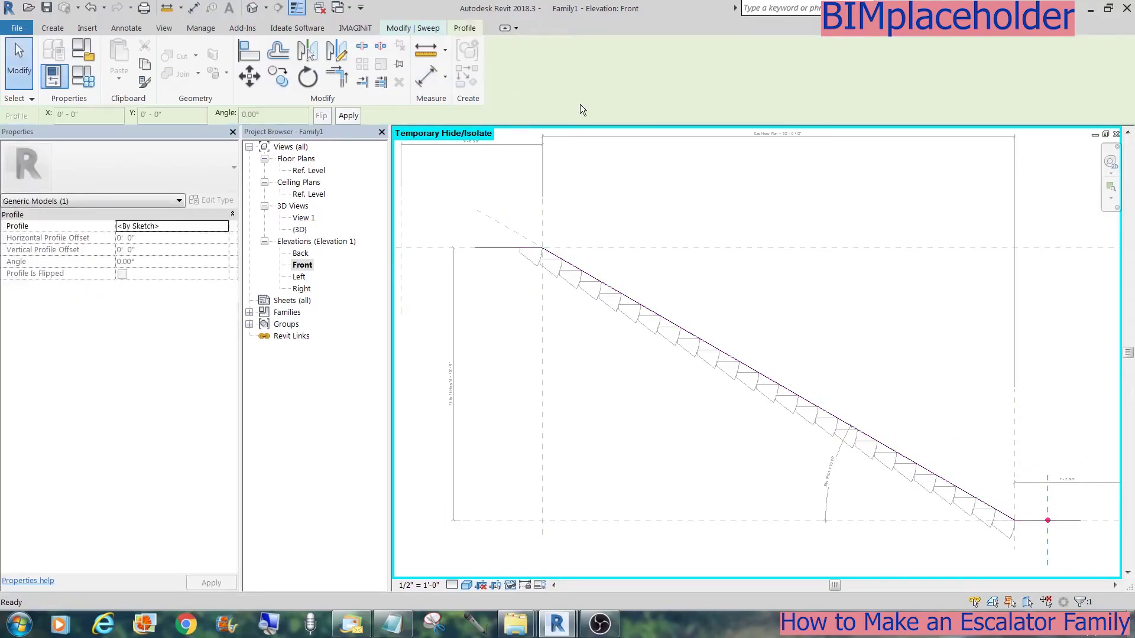
Step: Start the void's profile sketch in the Right elevation with a line picked along the reference level
click(707, 83)
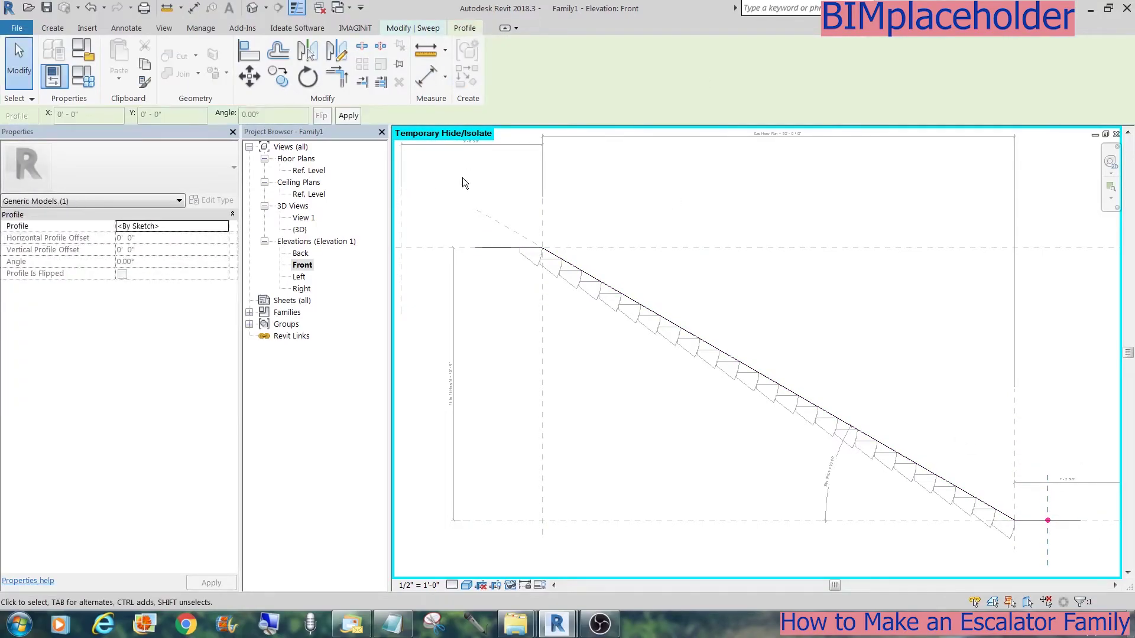
double_click(302, 288)
key(z)
key(r)
drag(705, 540, 853, 435)
click(561, 80)
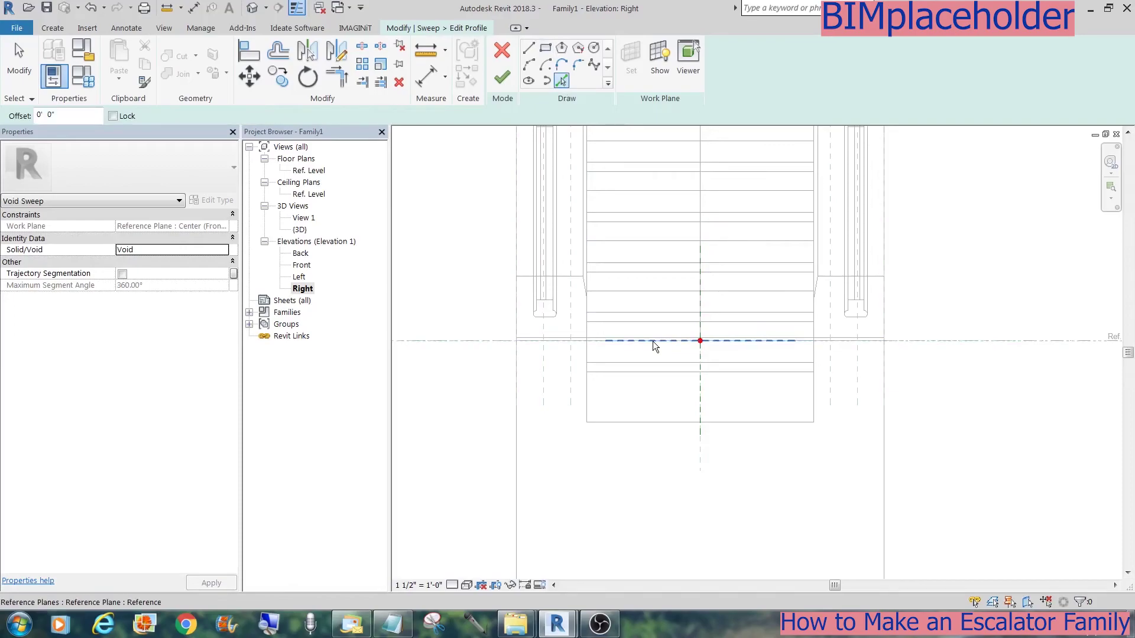
click(652, 341)
Step: Offset a copy of the profile line 1' 4" below the reference level
key(o)
key(f)
double_click(296, 115)
text(1' 4")
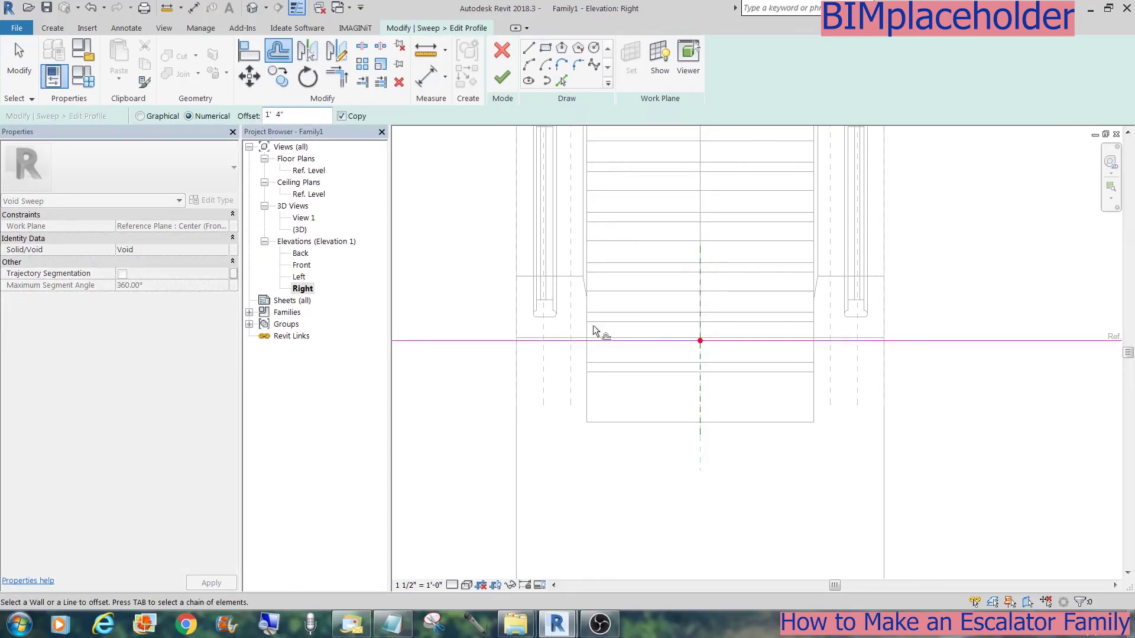
click(596, 341)
Step: Draw the profile's two vertical sides along the outer edges of the steps, between the horizontal lines
click(528, 48)
click(587, 341)
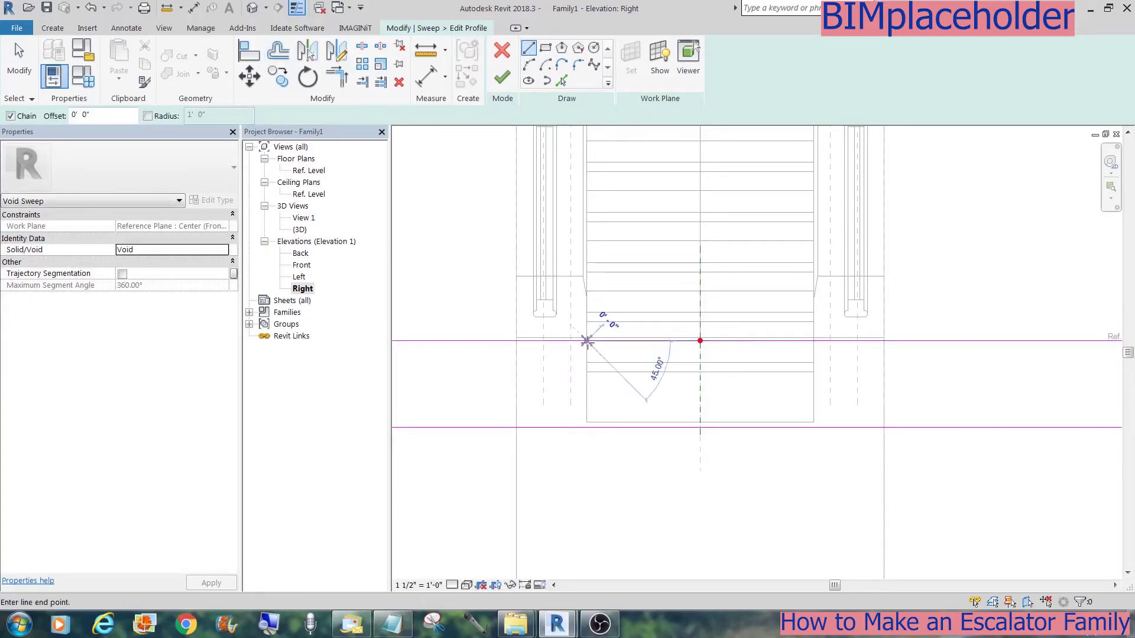
click(587, 427)
key(Escape)
click(813, 341)
click(813, 428)
key(Escape)
key(Escape)
Step: Trim the profile lines at all four corners into a closed rectangle
click(761, 341)
click(814, 379)
click(813, 385)
click(771, 427)
click(598, 341)
click(587, 358)
click(588, 359)
click(620, 427)
Step: Dimension the void profile's height between its upper and lower lines
key(d)
key(i)
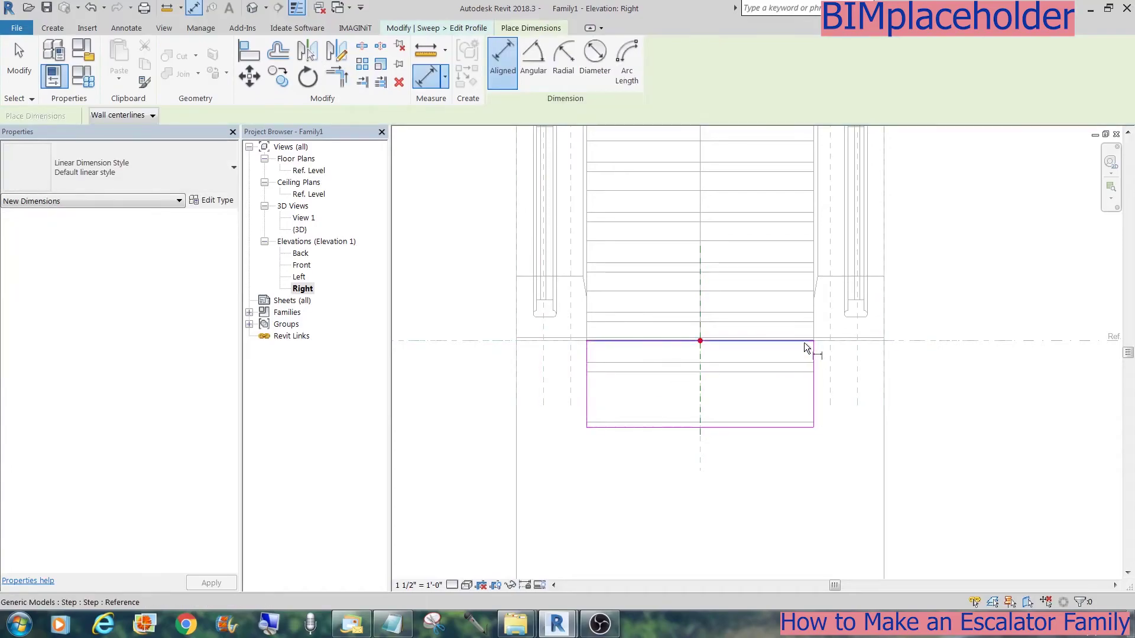
click(804, 342)
click(803, 427)
click(852, 422)
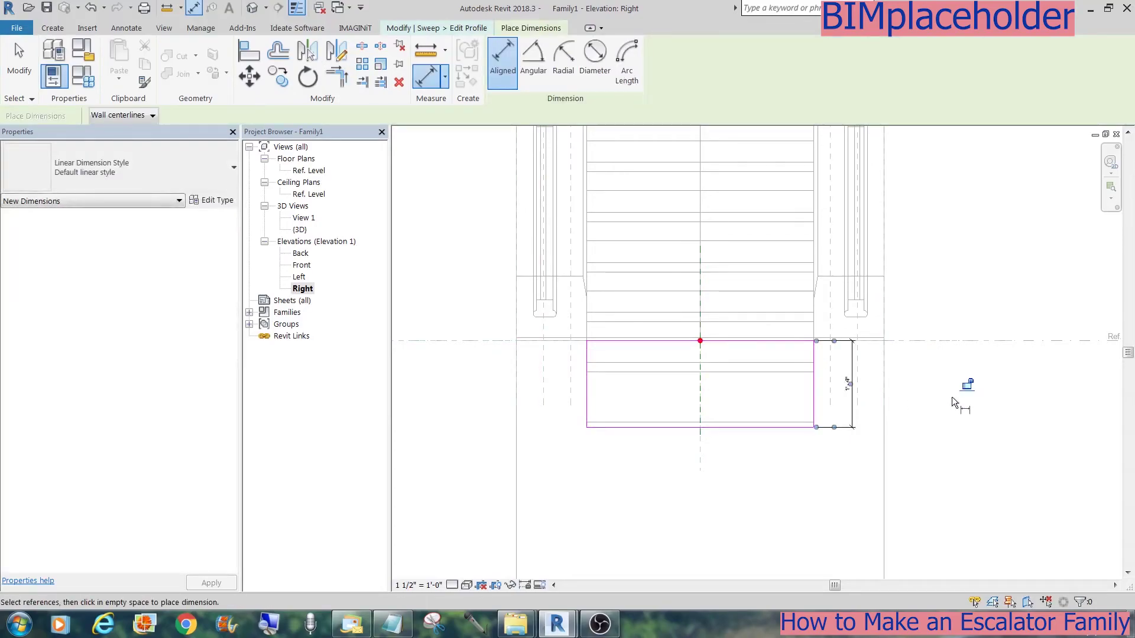
Step: Dimension the profile's sides equally about the center plane, and add an overall width dimension below
click(813, 407)
click(701, 409)
click(589, 410)
click(607, 465)
click(699, 446)
click(815, 406)
click(757, 486)
scroll(723, 488, down, 2)
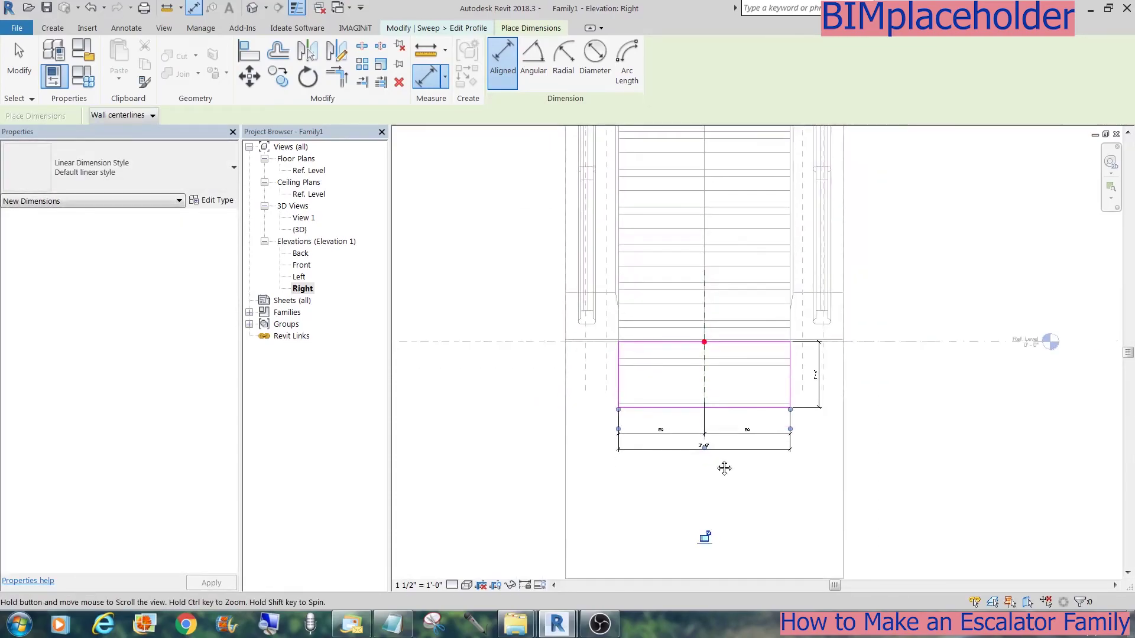
key(Escape)
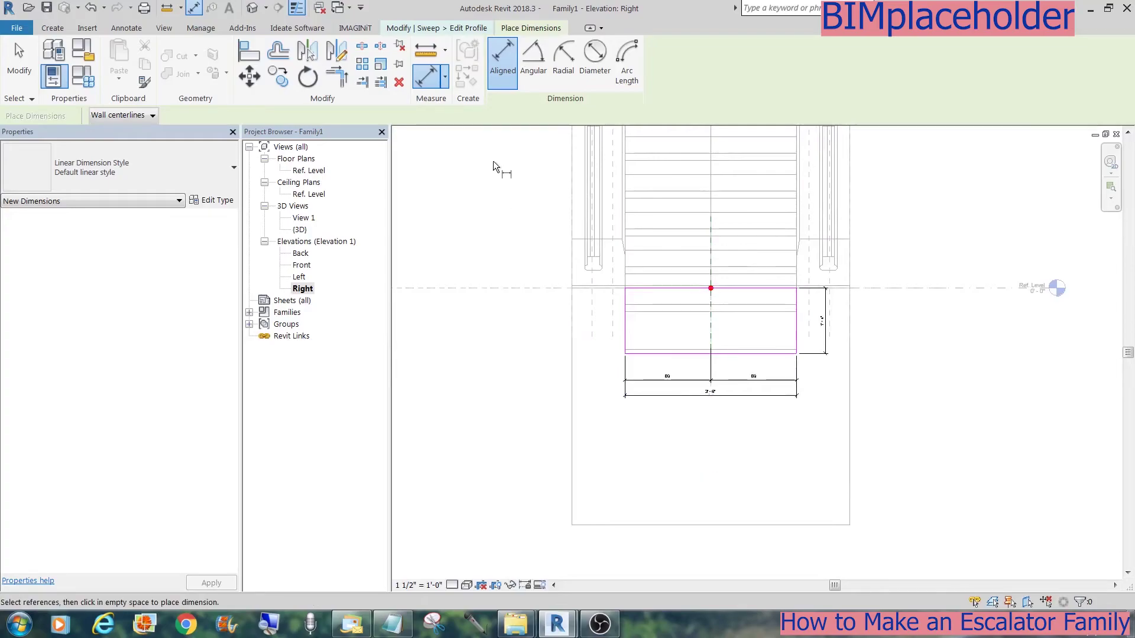
key(Escape)
key(Escape)
Step: Finish the void sweep and reset the temporary hide/isolate in the 3D view
click(502, 78)
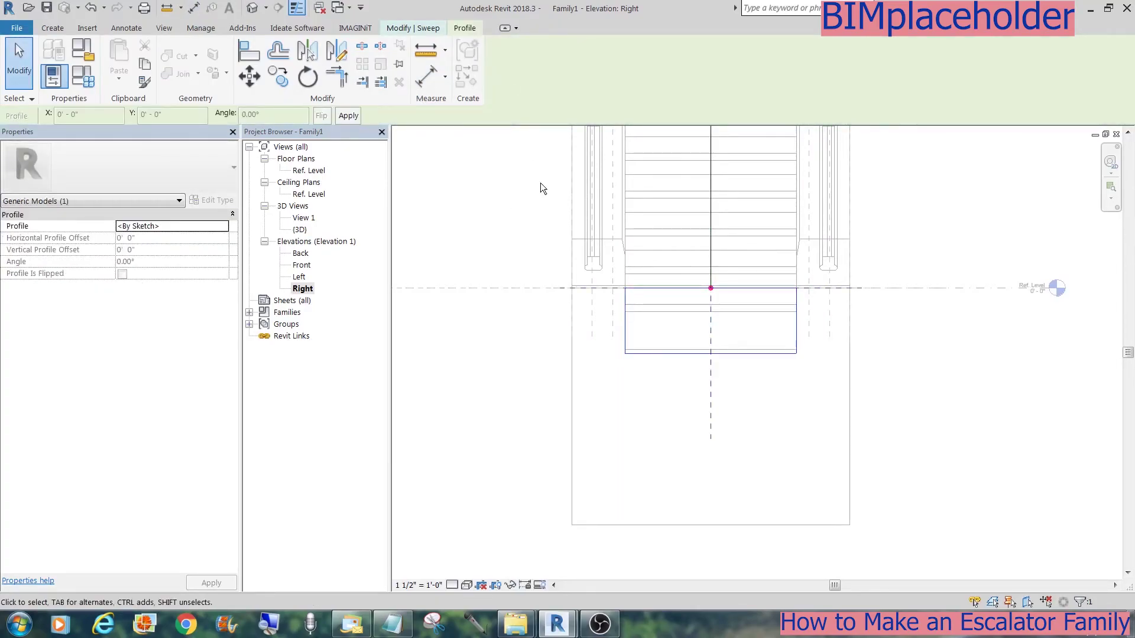
click(501, 83)
click(253, 7)
click(510, 585)
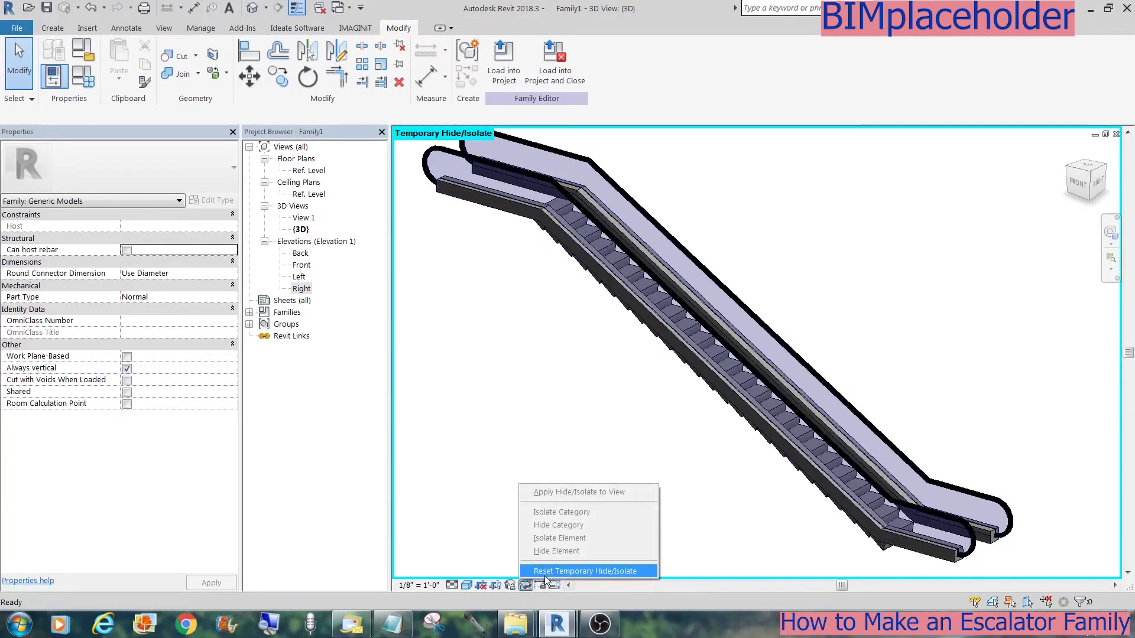
click(591, 571)
click(1111, 233)
drag(1076, 256, 1015, 390)
middle_drag(1014, 387, 980, 285)
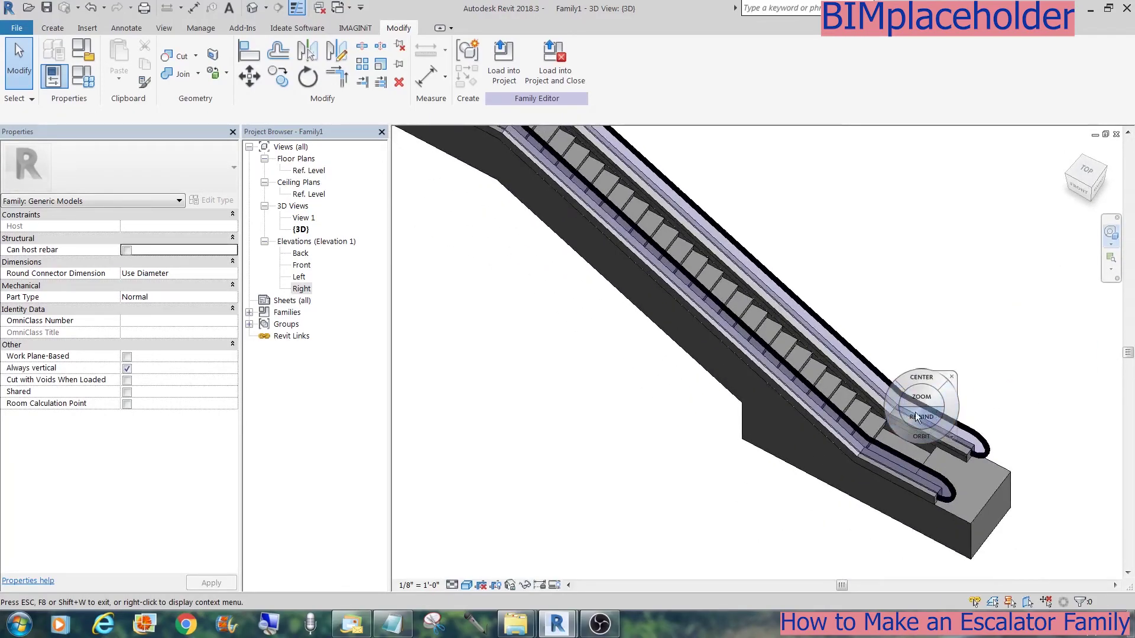
scroll(903, 452, up, 3)
scroll(903, 450, up, 1)
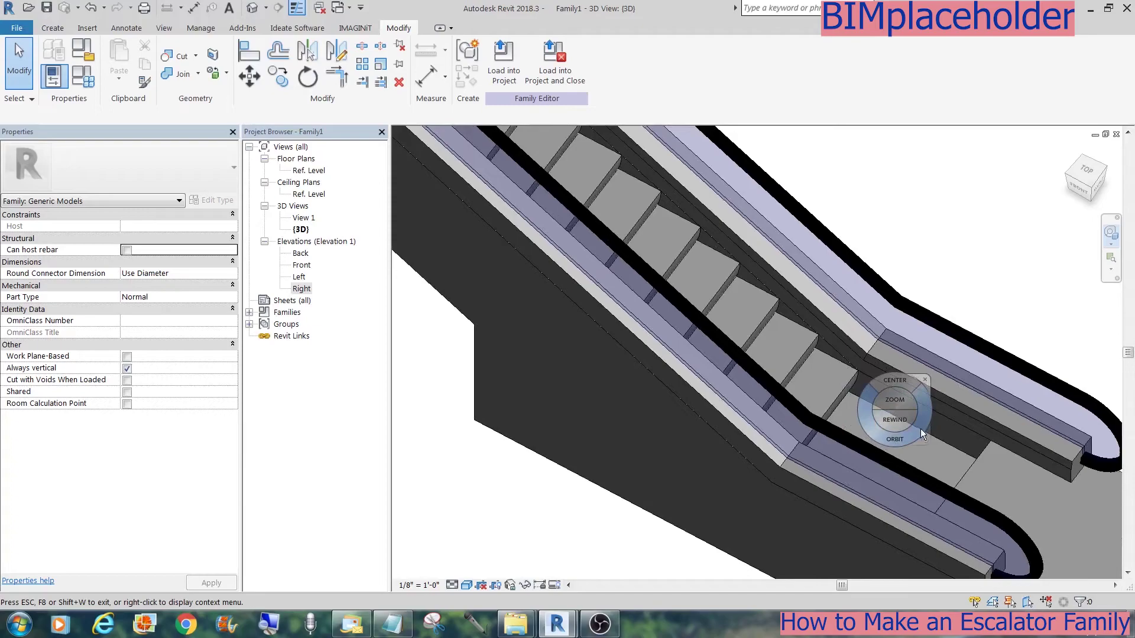
click(924, 382)
Step: Place three Step components around the lower landing in the Ref. Level plan
double_click(309, 170)
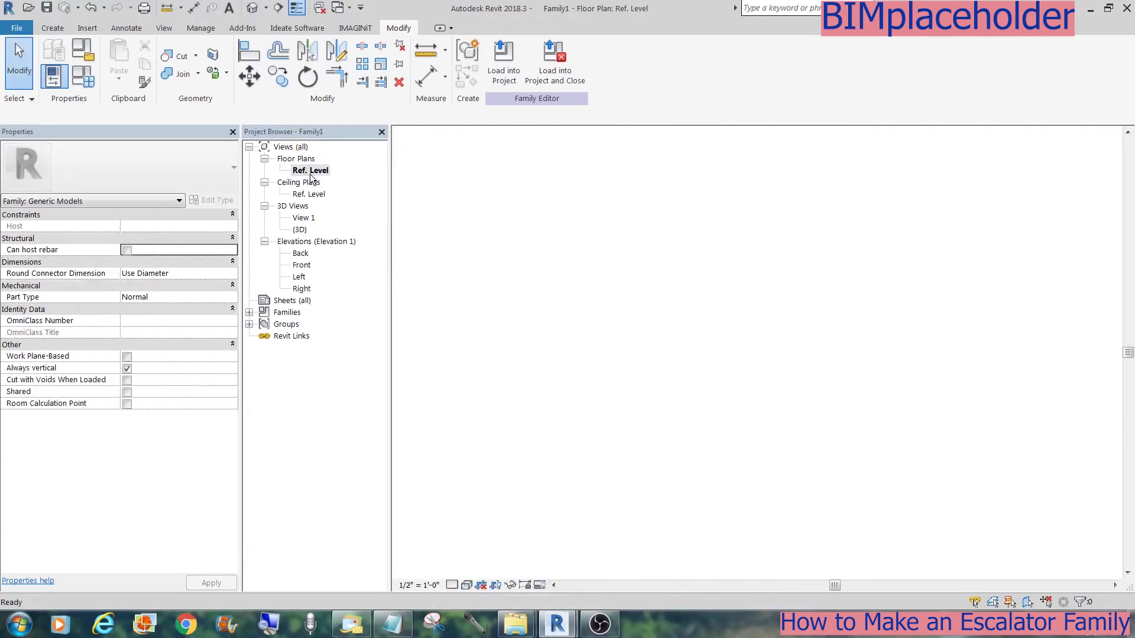
scroll(821, 378, down, 3)
scroll(821, 378, down, 3)
middle_drag(1008, 405, 630, 416)
key(z)
key(r)
drag(776, 471, 927, 331)
click(57, 30)
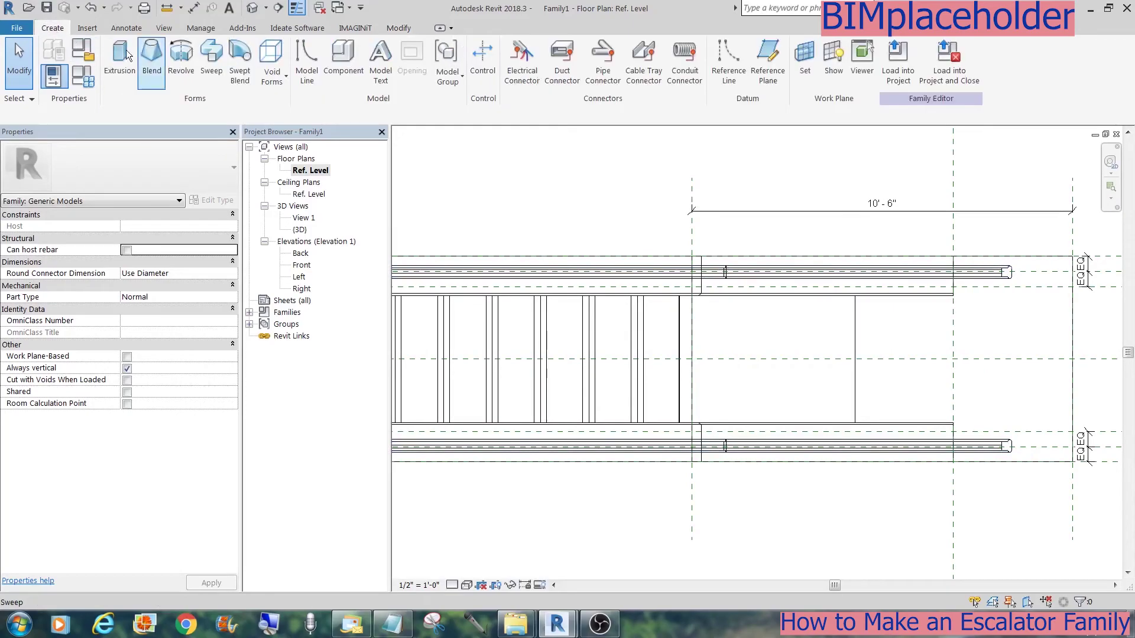
click(351, 62)
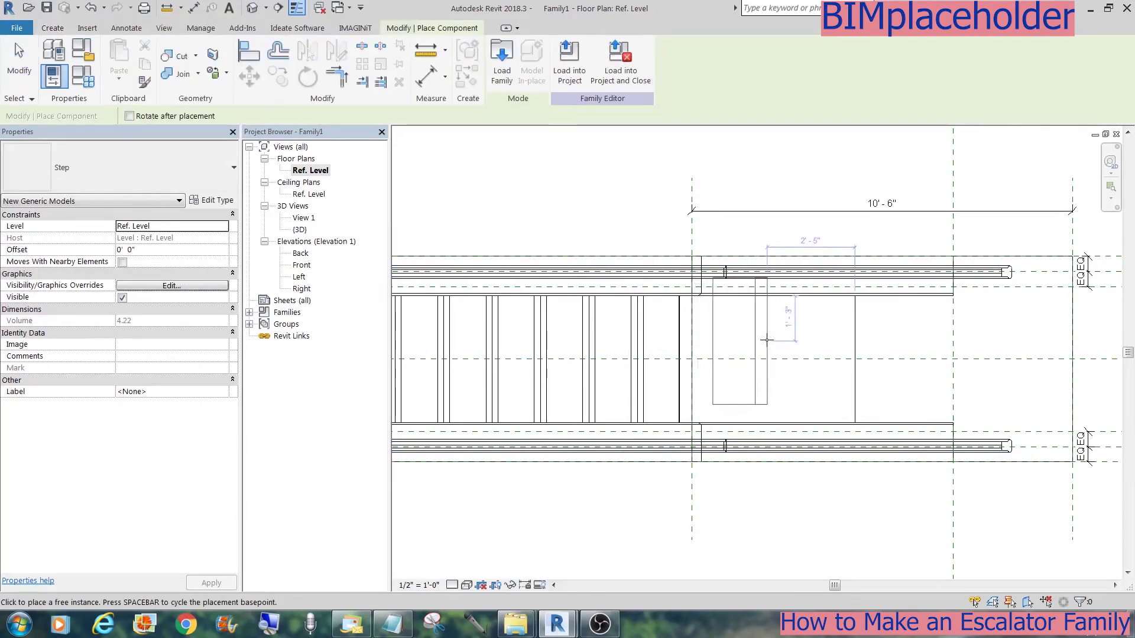
click(759, 347)
click(803, 332)
click(880, 335)
key(Escape)
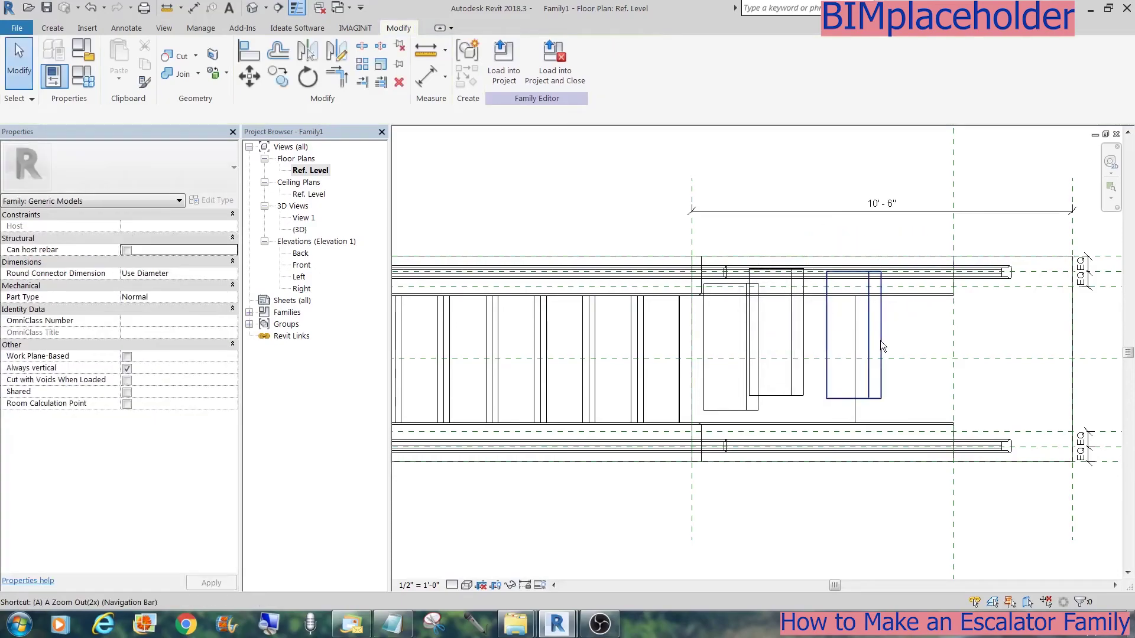
Step: Align the first placed step to the escalator's center plane and to the vertical reference plane at the incline's foot
key(a)
key(l)
click(775, 360)
click(730, 345)
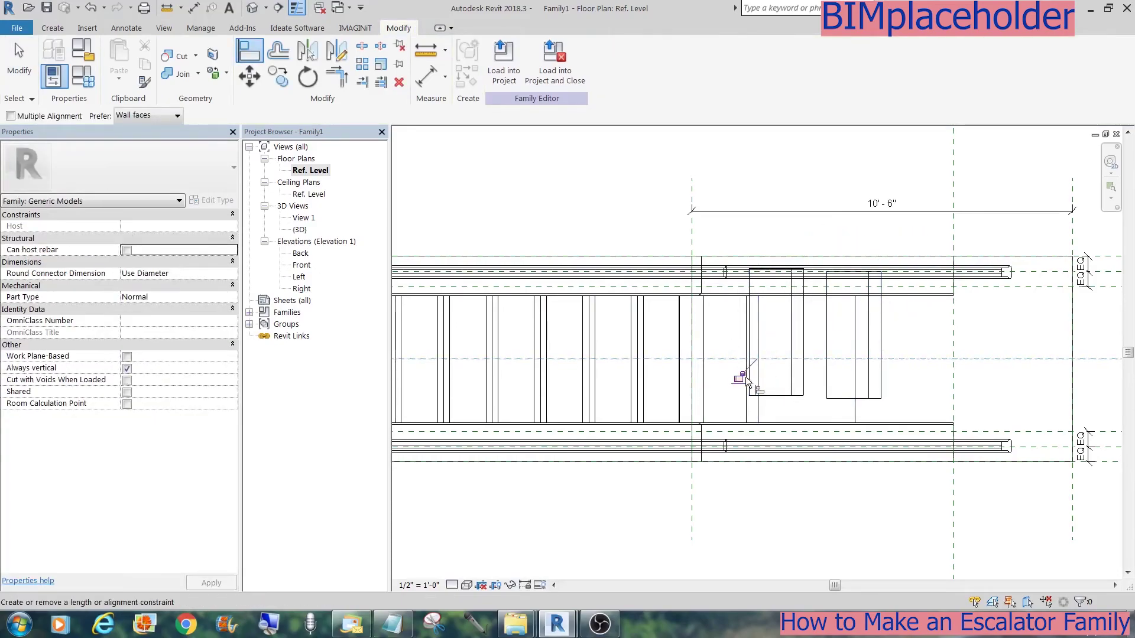
click(689, 509)
click(705, 387)
Step: Align the second and third landing steps to the center plane and edge to edge, locking the last joint
click(768, 359)
click(768, 334)
click(748, 355)
click(749, 352)
click(859, 335)
click(801, 381)
click(827, 378)
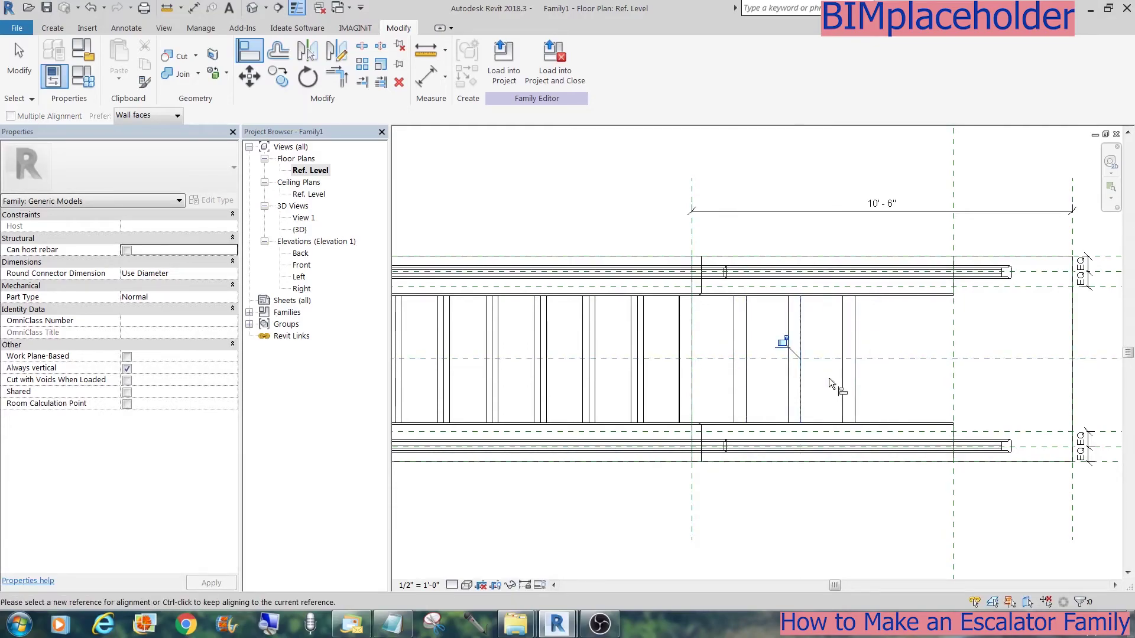
click(782, 342)
click(252, 8)
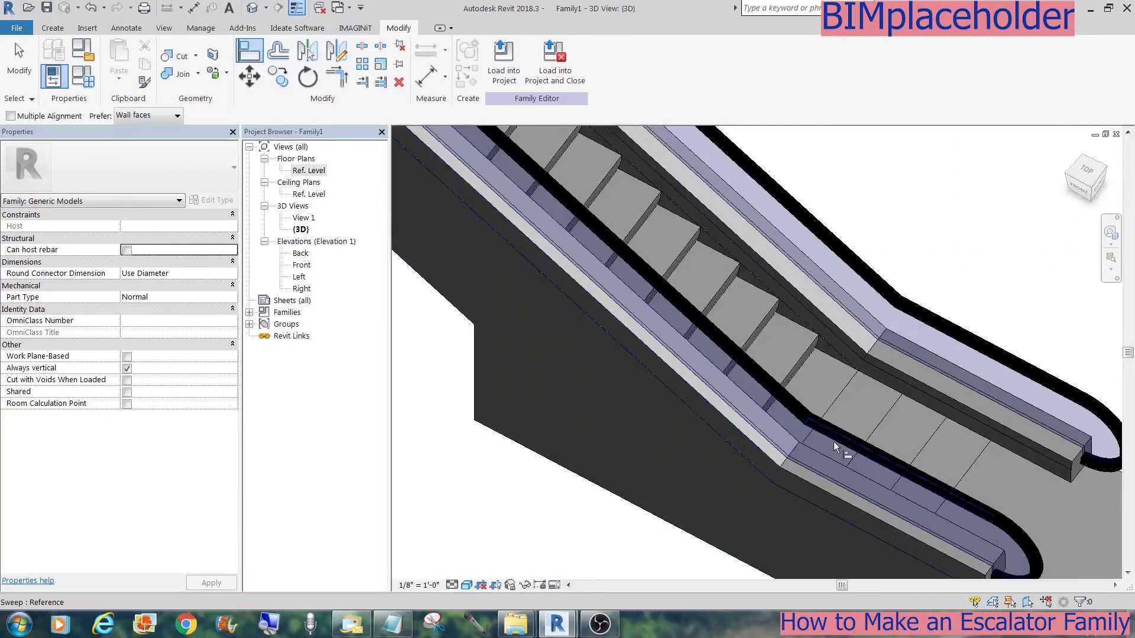
scroll(857, 454, down, 5)
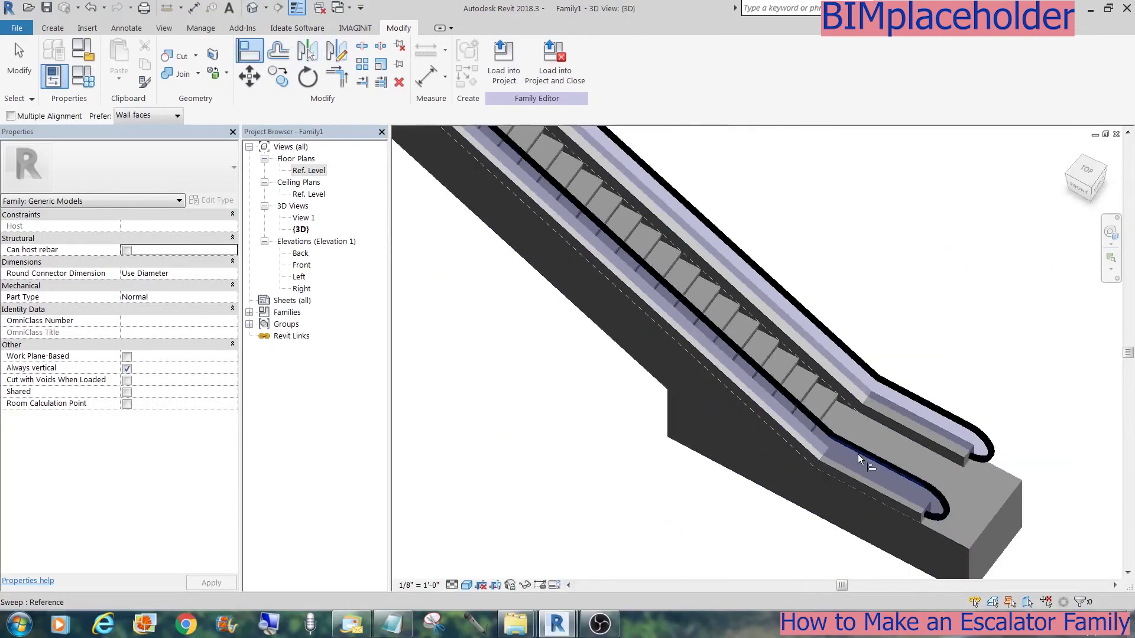
Step: Place two Step components beside the upper landing in the Ref. Level plan
double_click(308, 170)
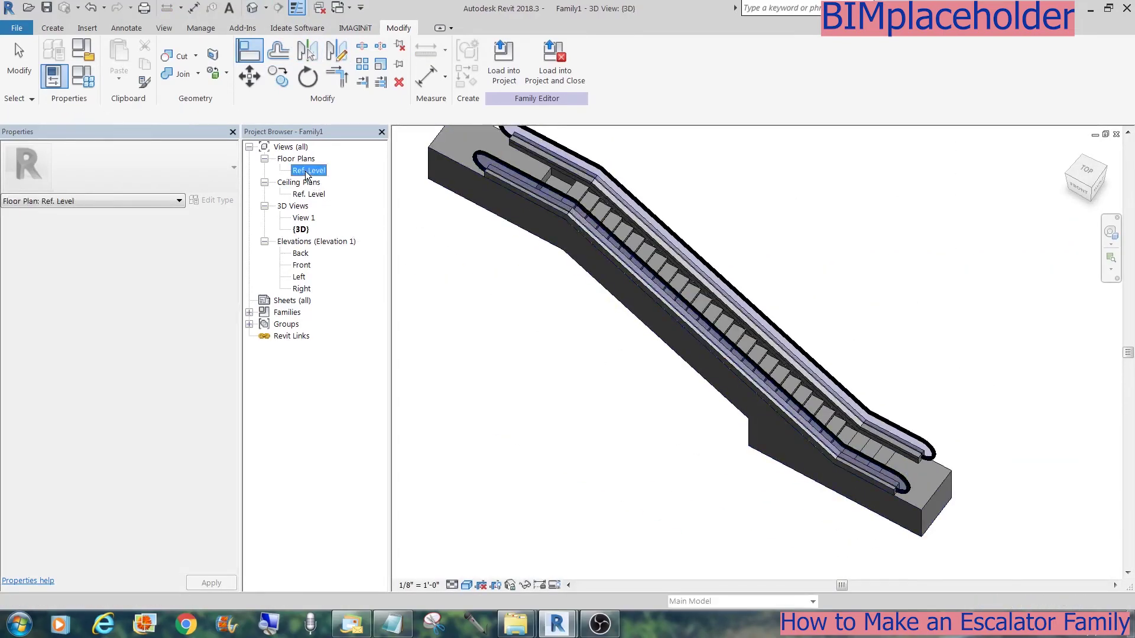
scroll(542, 362, down, 4)
key(z)
key(r)
drag(430, 476, 635, 320)
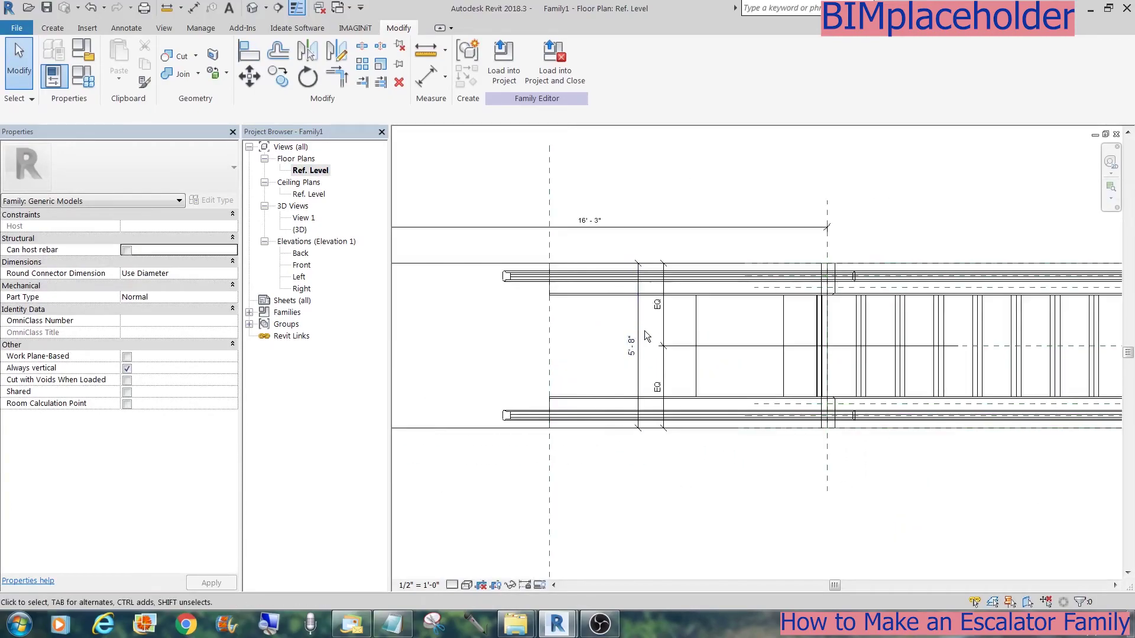
click(68, 35)
click(367, 89)
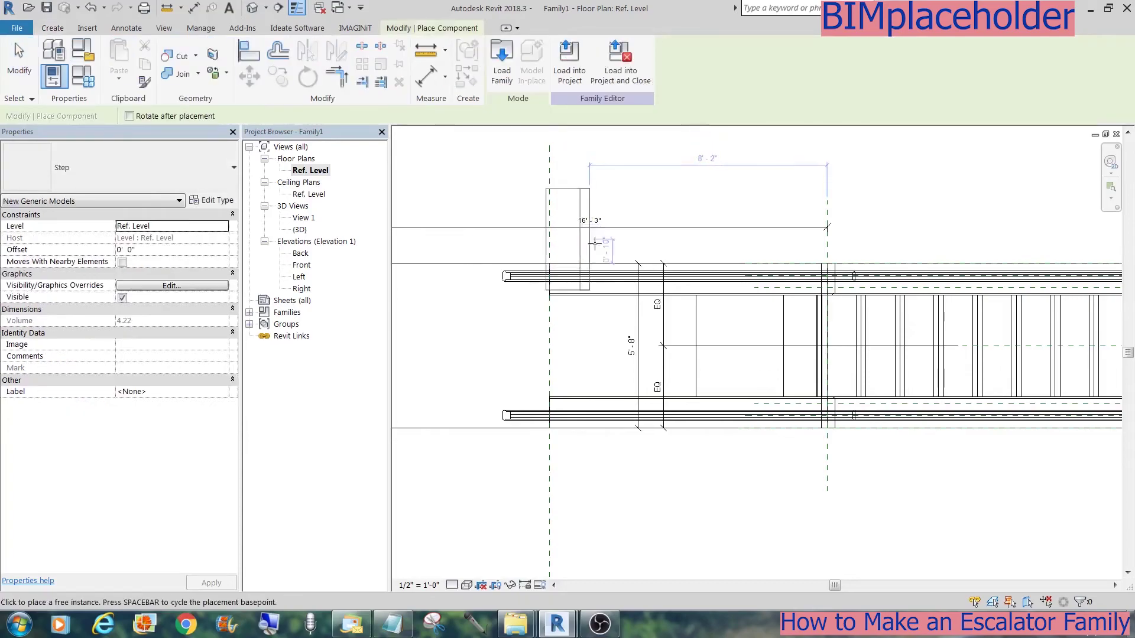
click(481, 334)
click(518, 362)
Step: Align the two newly placed upper landing steps to the escalator's center reference plane in the Ref. Level plan
key(a)
key(l)
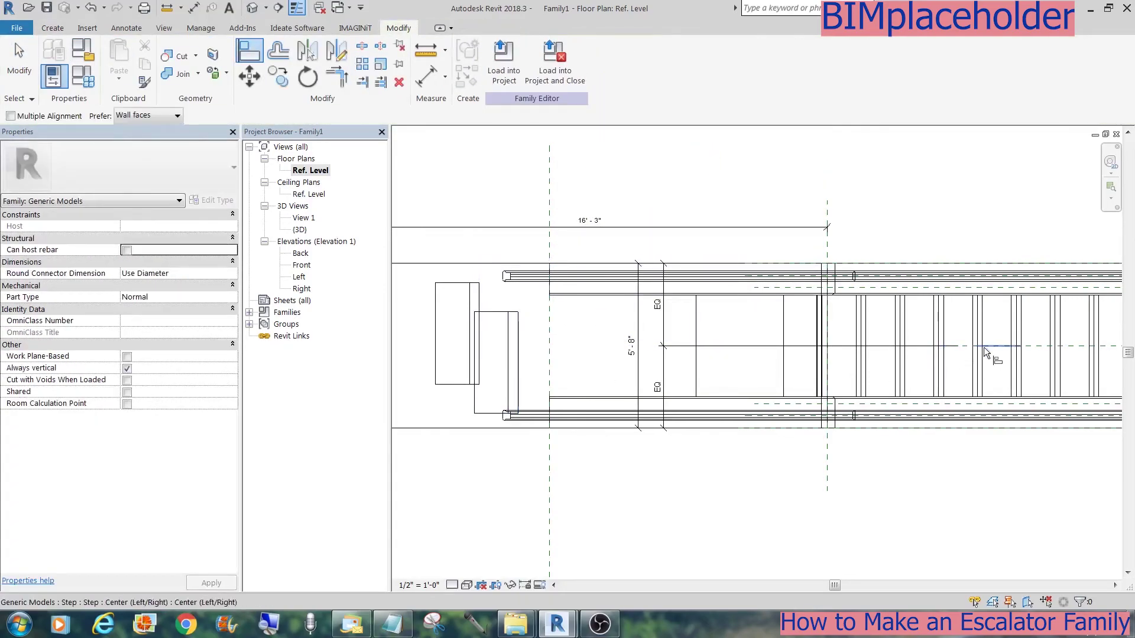
click(501, 359)
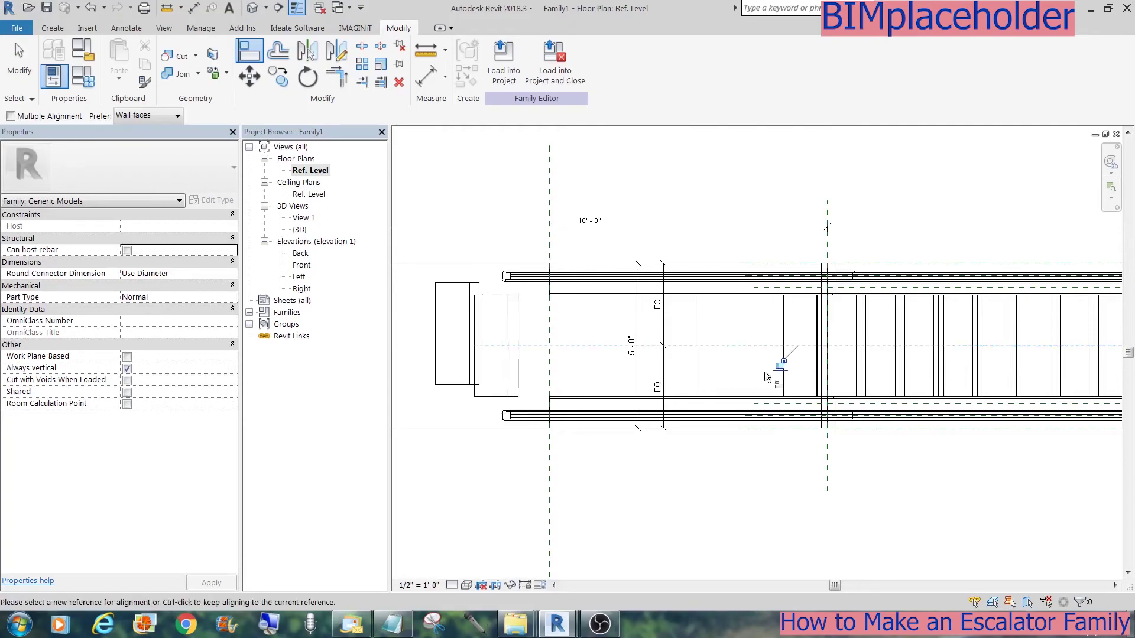
click(999, 346)
click(464, 335)
Step: Align the two upper landing steps edge to edge behind the array's top step, locking both joints
click(783, 375)
click(519, 367)
click(803, 364)
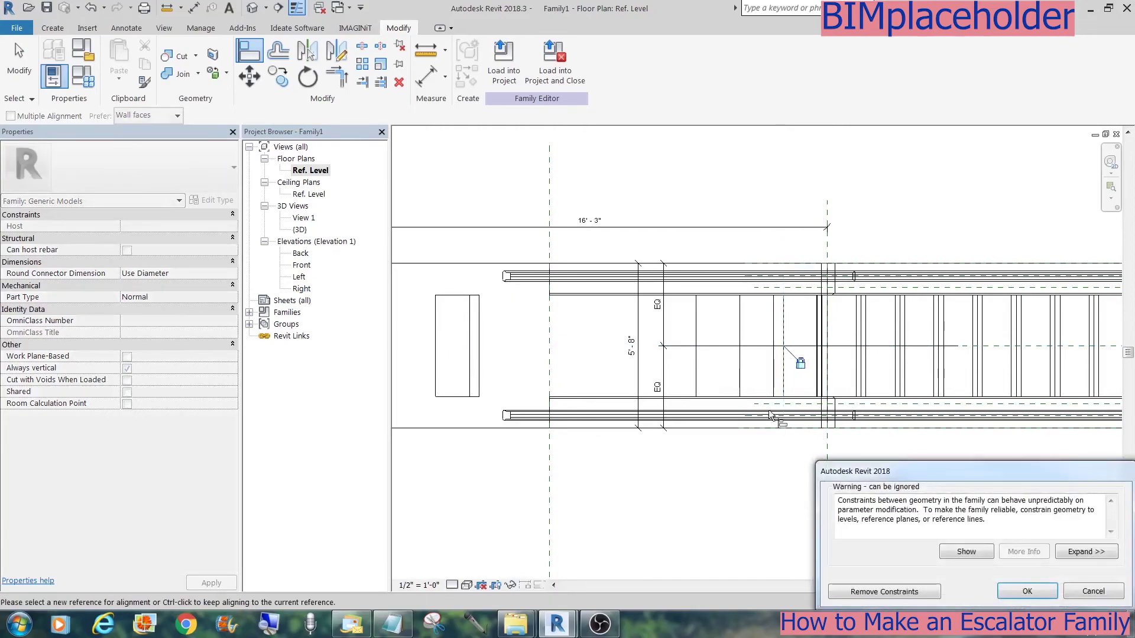
click(1028, 591)
click(480, 366)
click(756, 363)
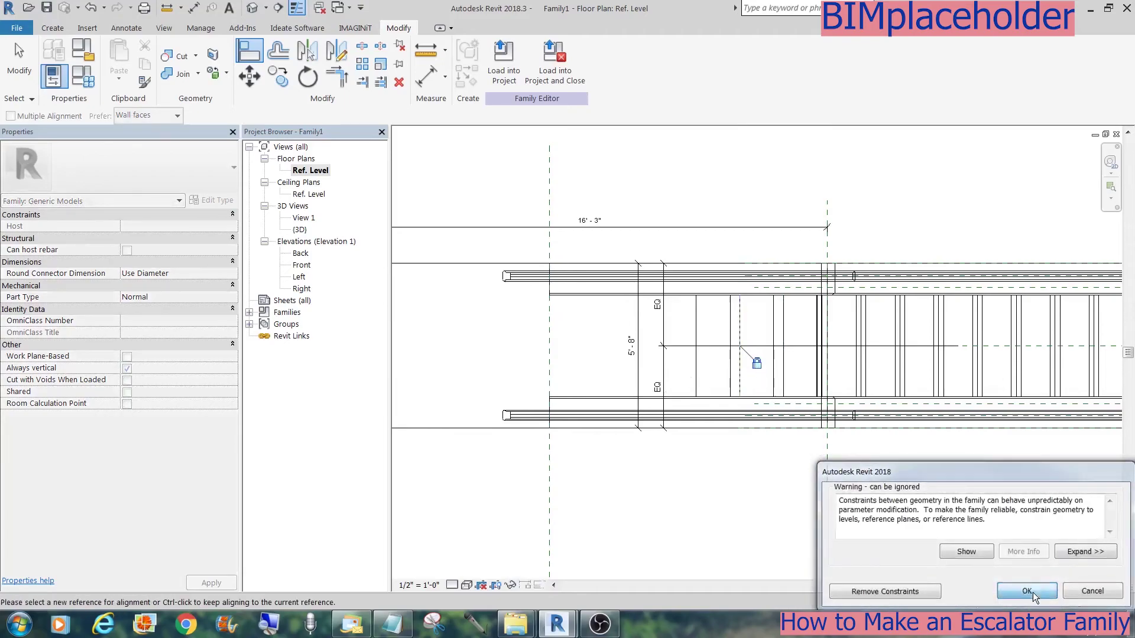
click(1027, 591)
Step: Align the tops of both upper landing steps to the upper horizontal reference plane in the Front elevation
double_click(302, 266)
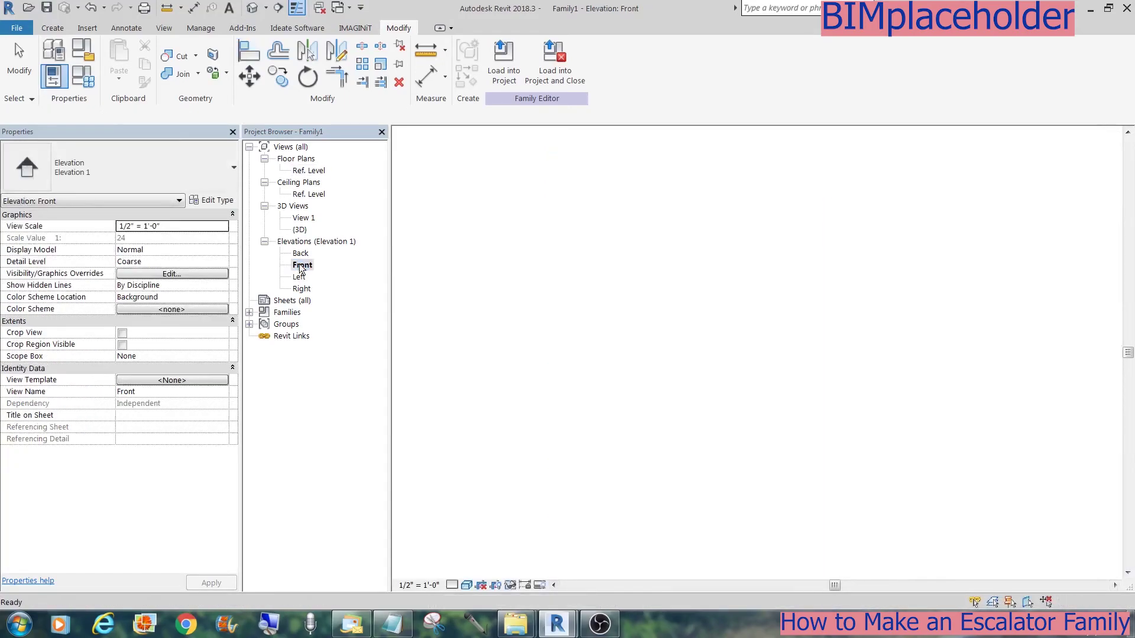
scroll(710, 432, up, 3)
key(a)
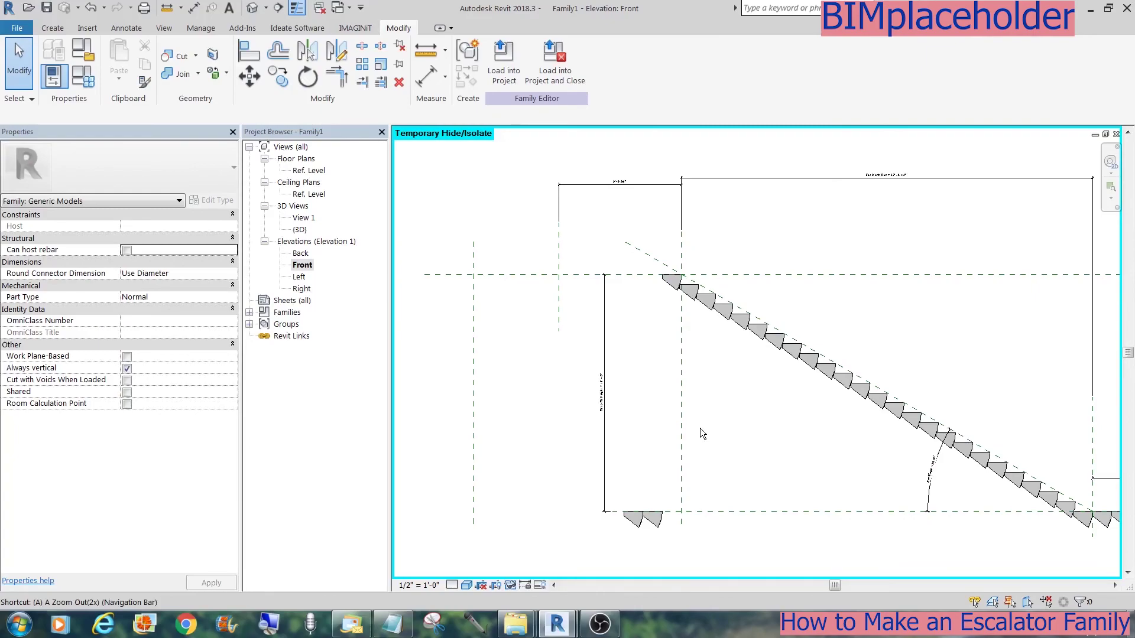
click(249, 53)
click(570, 275)
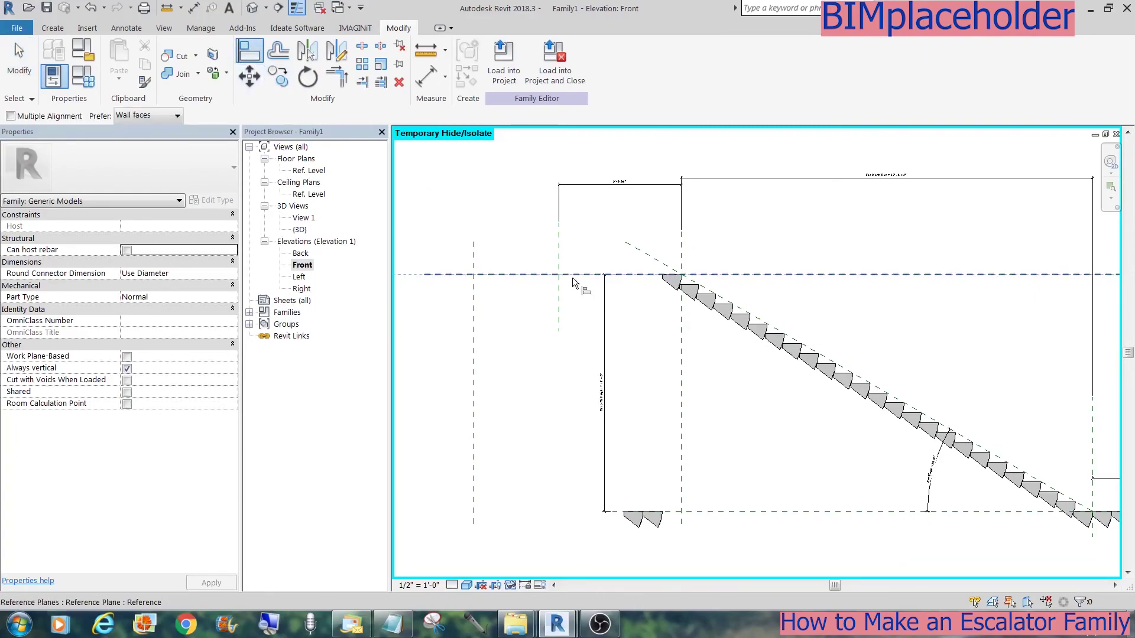
click(657, 512)
click(754, 273)
click(636, 512)
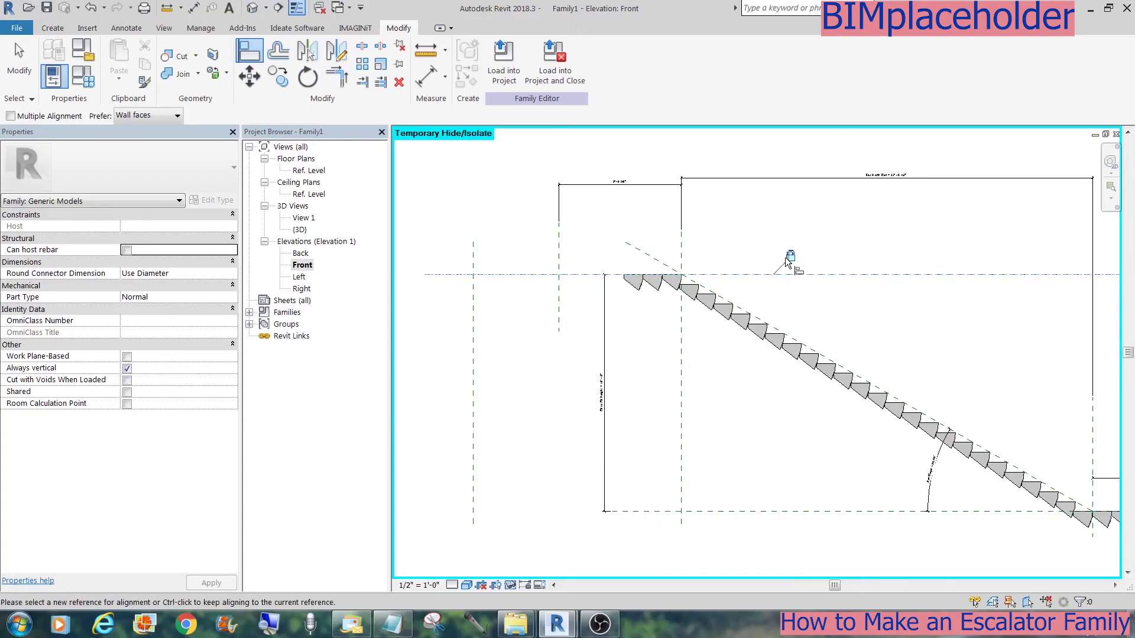
Step: Test the escalator in the 3D view by setting the Flr to Flr Height parameter to 24'
click(252, 8)
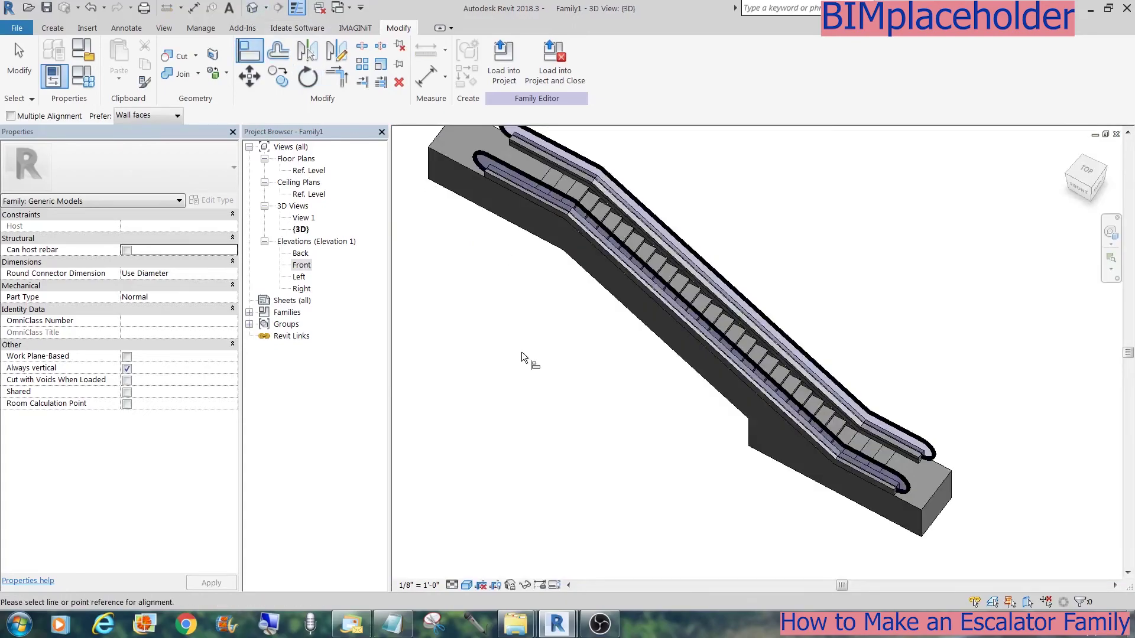
key(Escape)
scroll(509, 412, down, 2)
scroll(556, 450, up, 4)
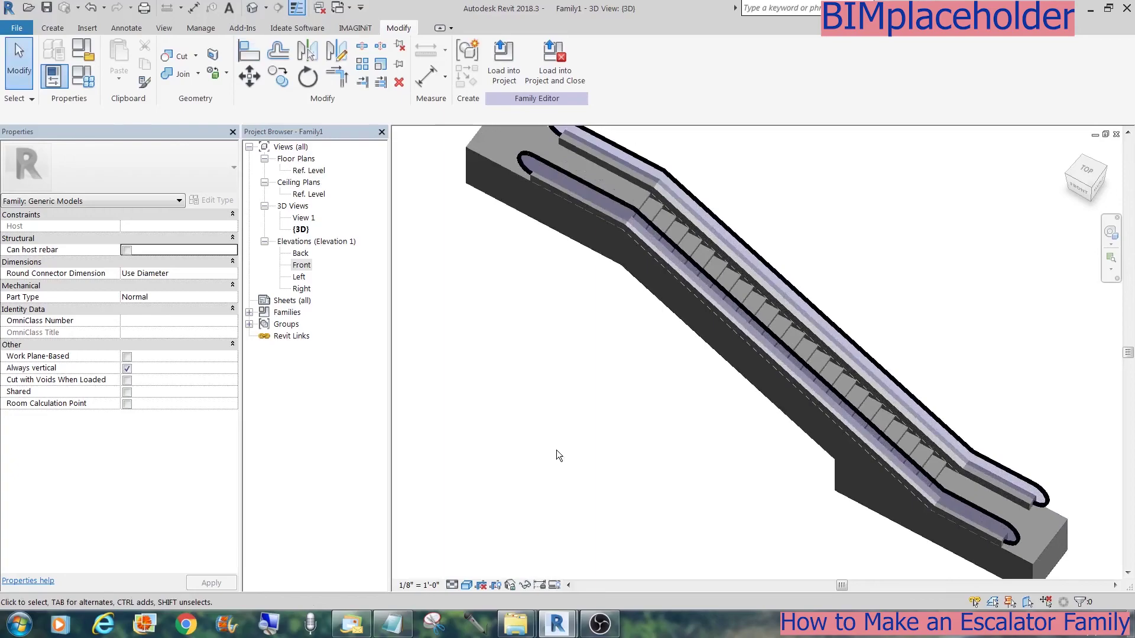
scroll(555, 449, down, 1)
click(77, 78)
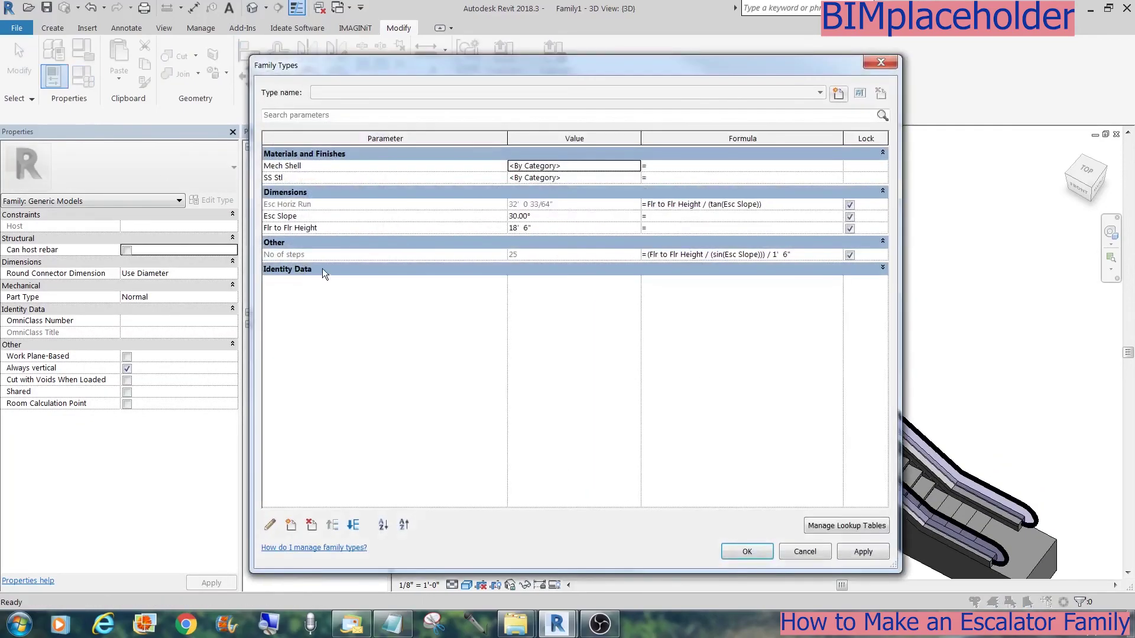
click(520, 228)
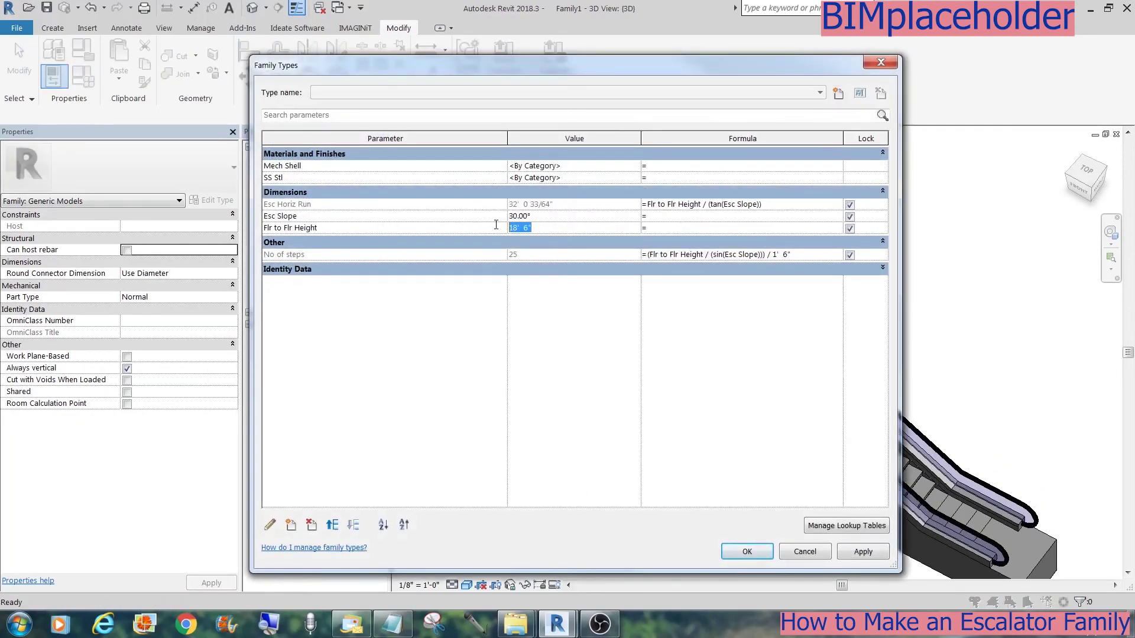
text(24)
click(736, 549)
scroll(551, 369, down, 3)
middle_drag(551, 369, 578, 391)
scroll(578, 391, up, 1)
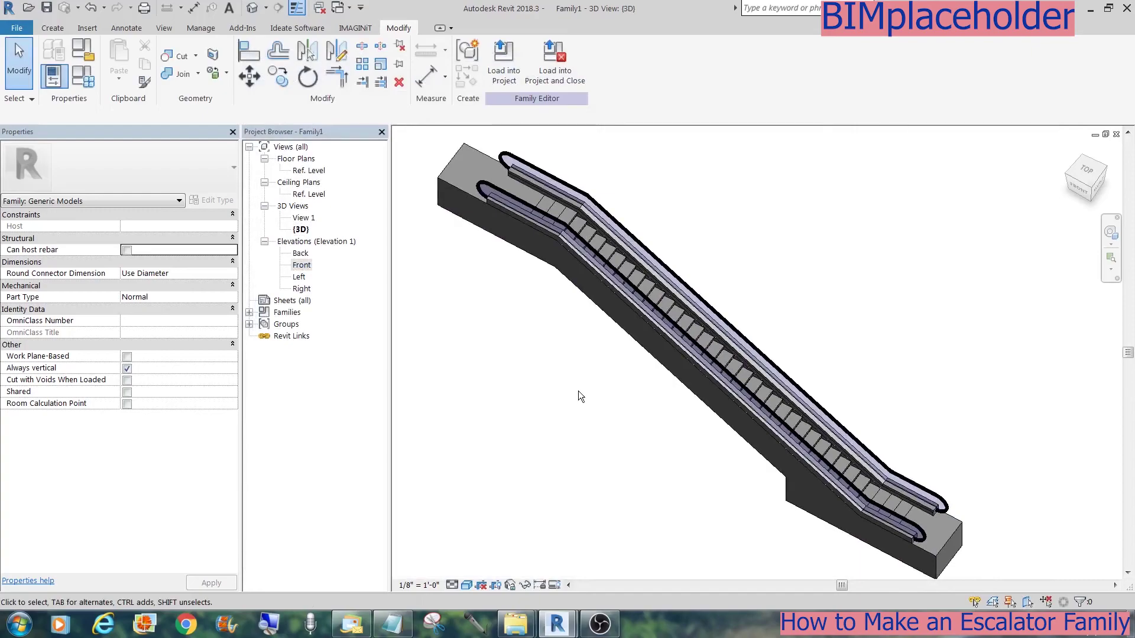
Step: Set the Flr to Flr Height parameter to 18' 6" and inspect the escalator from a lower 3D viewpoint
click(83, 75)
click(523, 229)
click(739, 547)
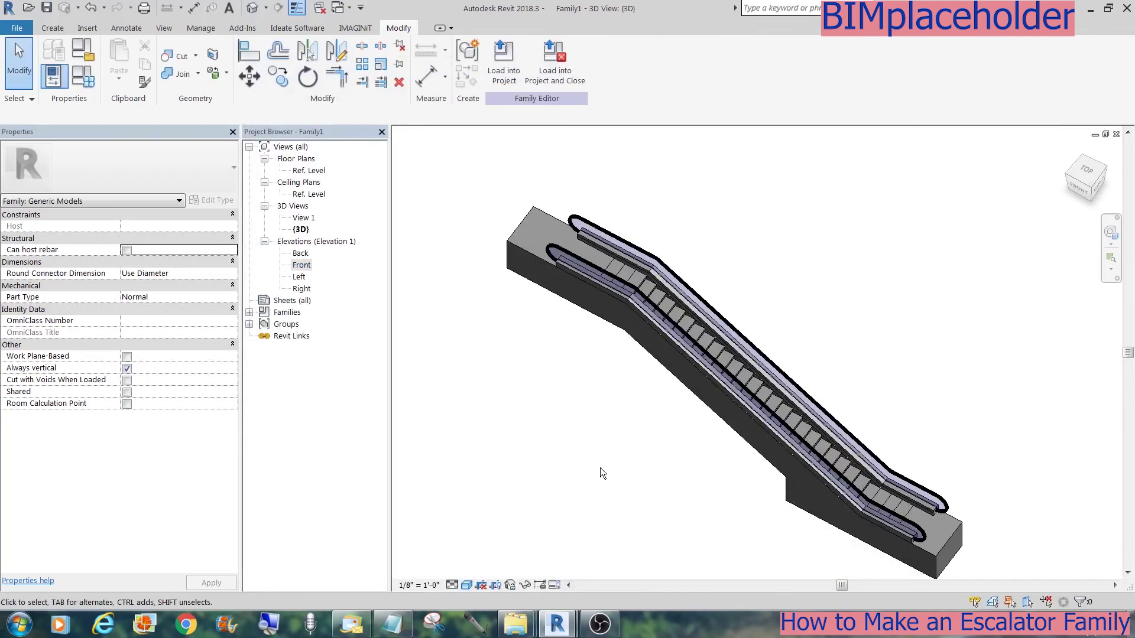
click(1110, 233)
drag(994, 278, 977, 239)
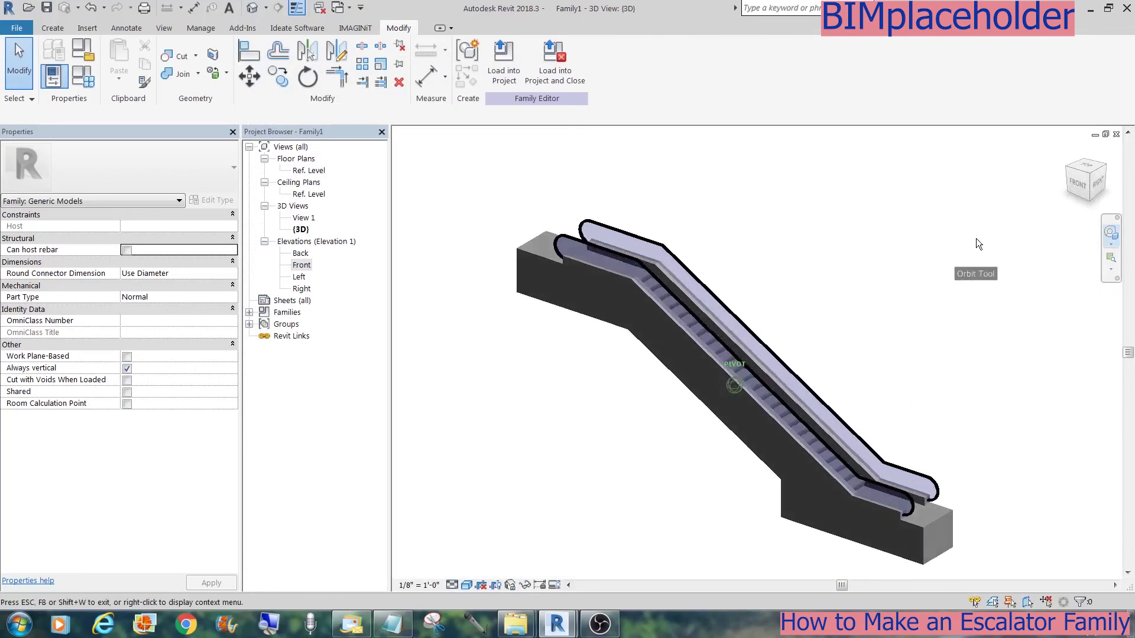
key(Escape)
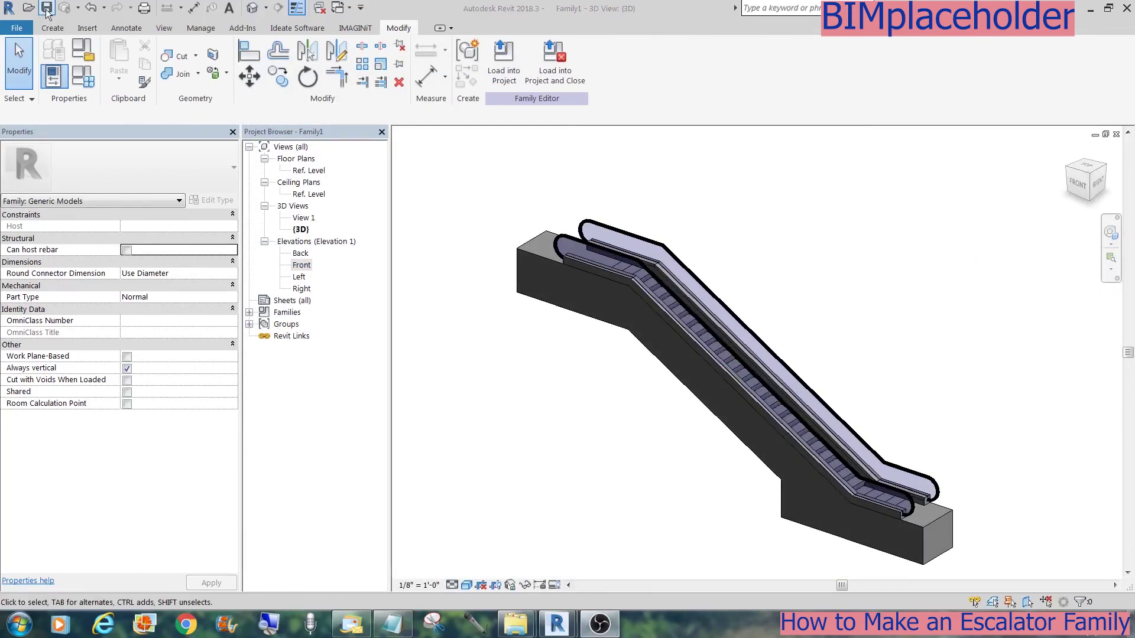
Step: Save the family as Escalator MCI-glass in the escalator folder
click(46, 8)
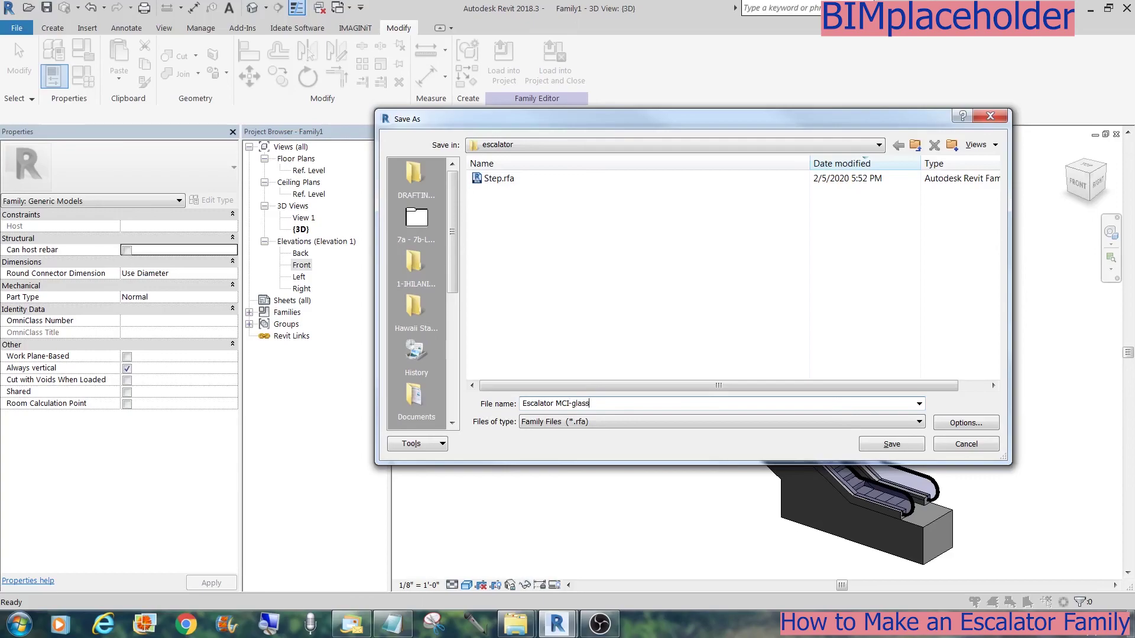
click(892, 444)
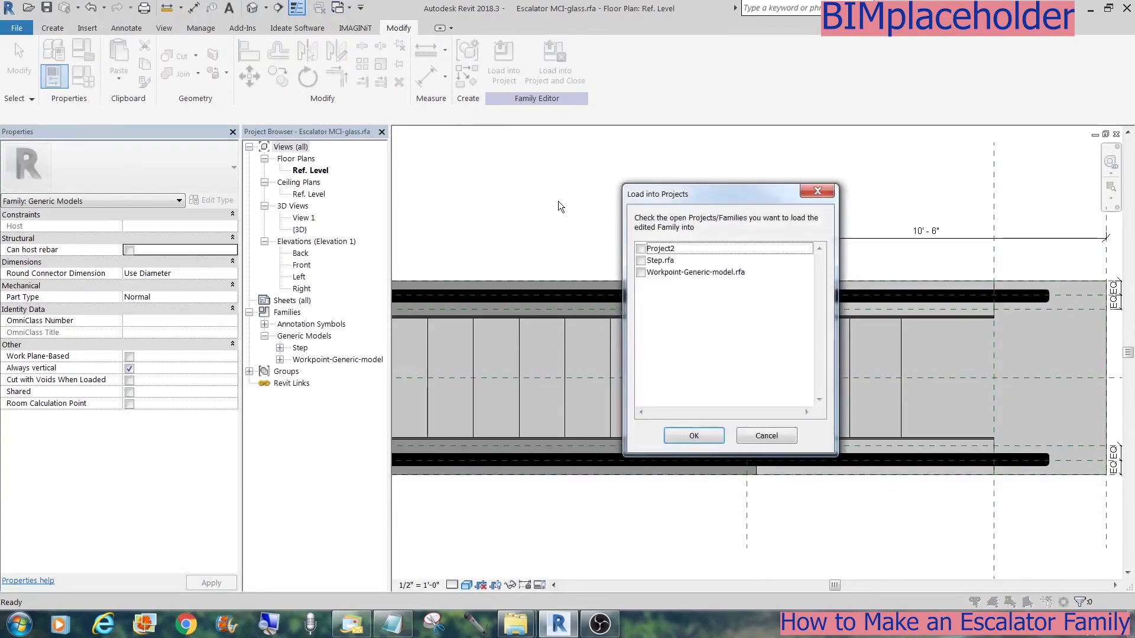
Step: Load the escalator family into Project2 only and place one instance in the Level 1 plan
click(642, 248)
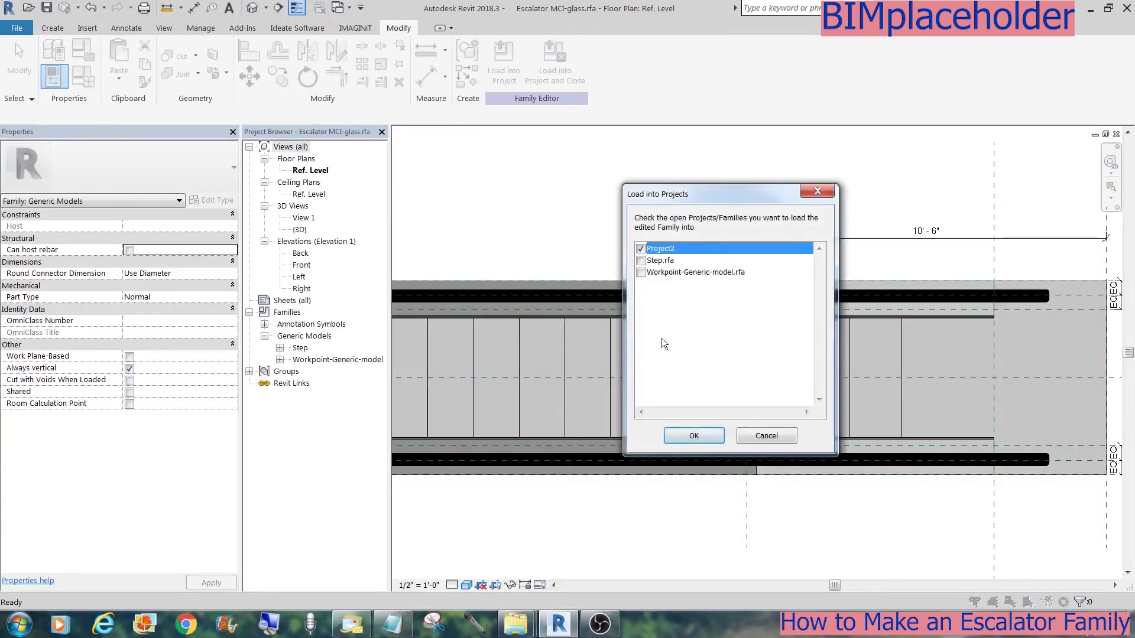
key(Escape)
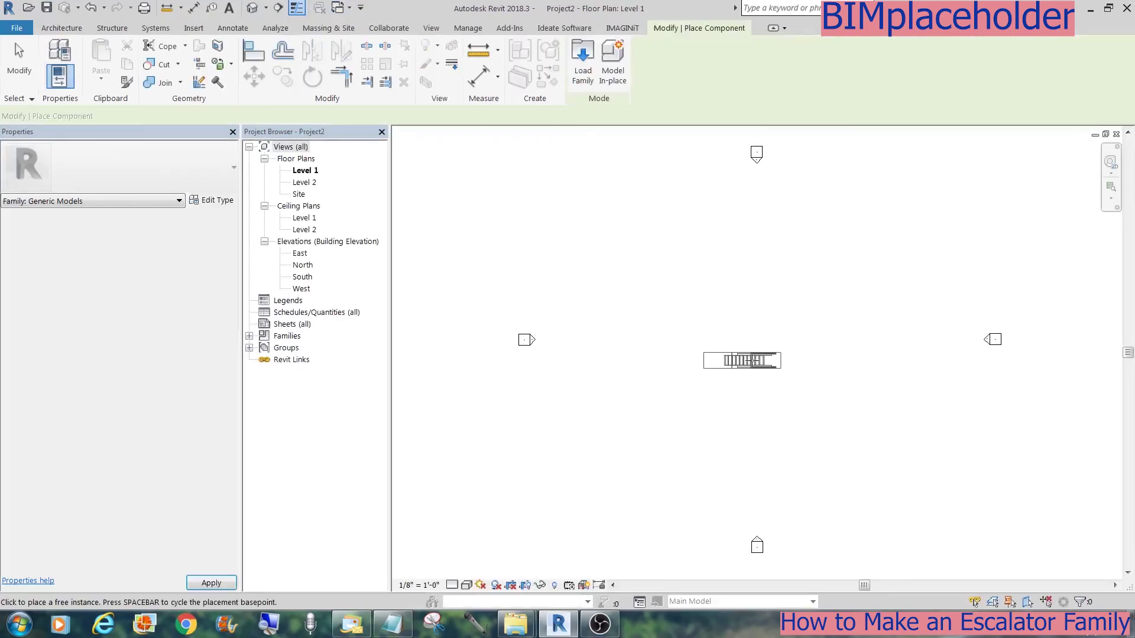
Step: Set the elevation of Level 2 to 24' in the project's South elevation
double_click(303, 275)
click(1063, 347)
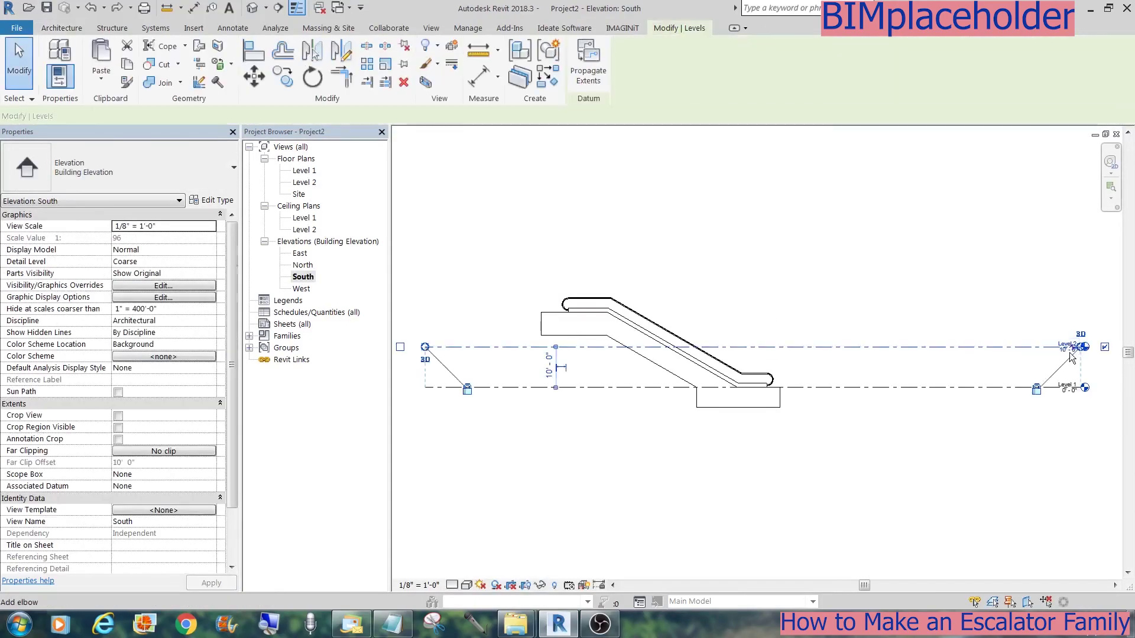
click(1058, 352)
text(2)
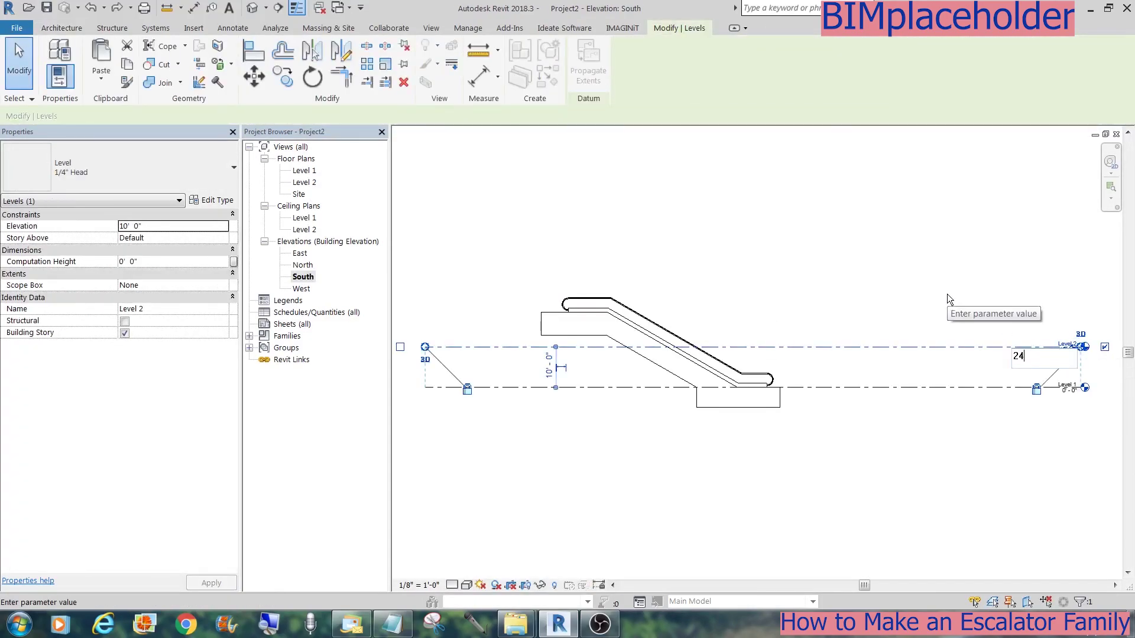
text(4)
key(Return)
Step: Set the placed escalator's Flr to Flr Height type parameter to 24' so it reaches Level 2
click(670, 348)
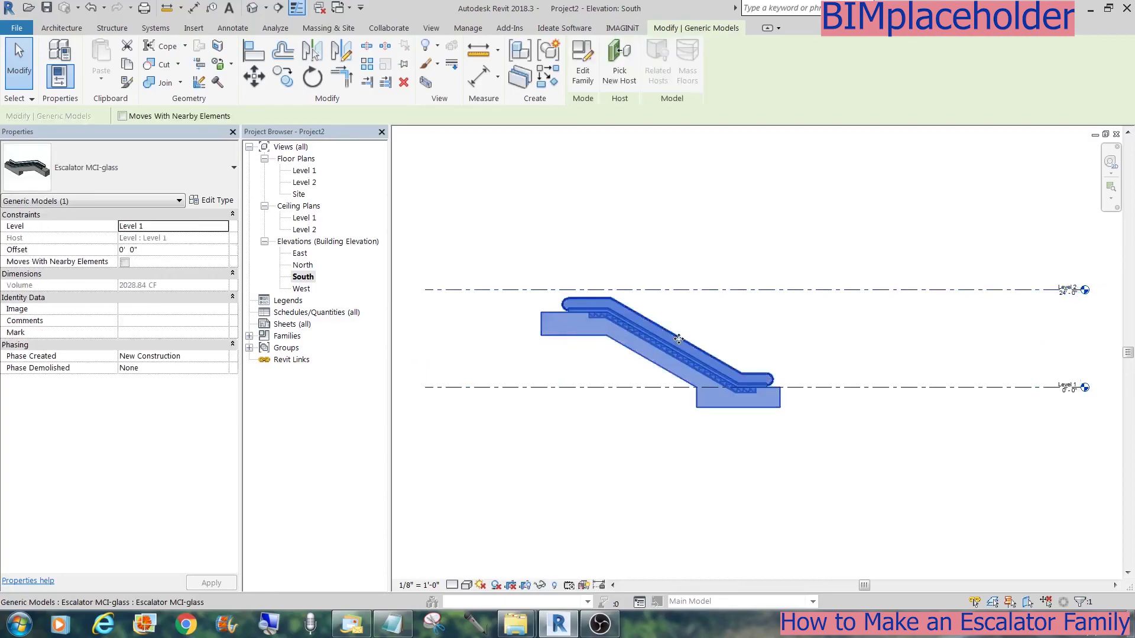
click(218, 201)
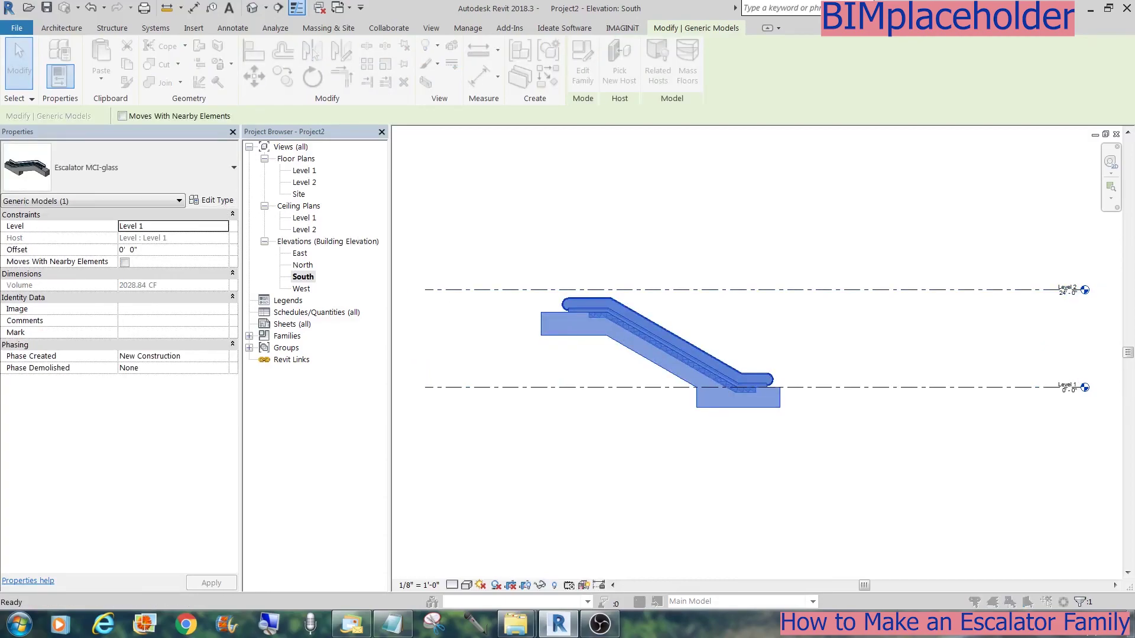
click(866, 244)
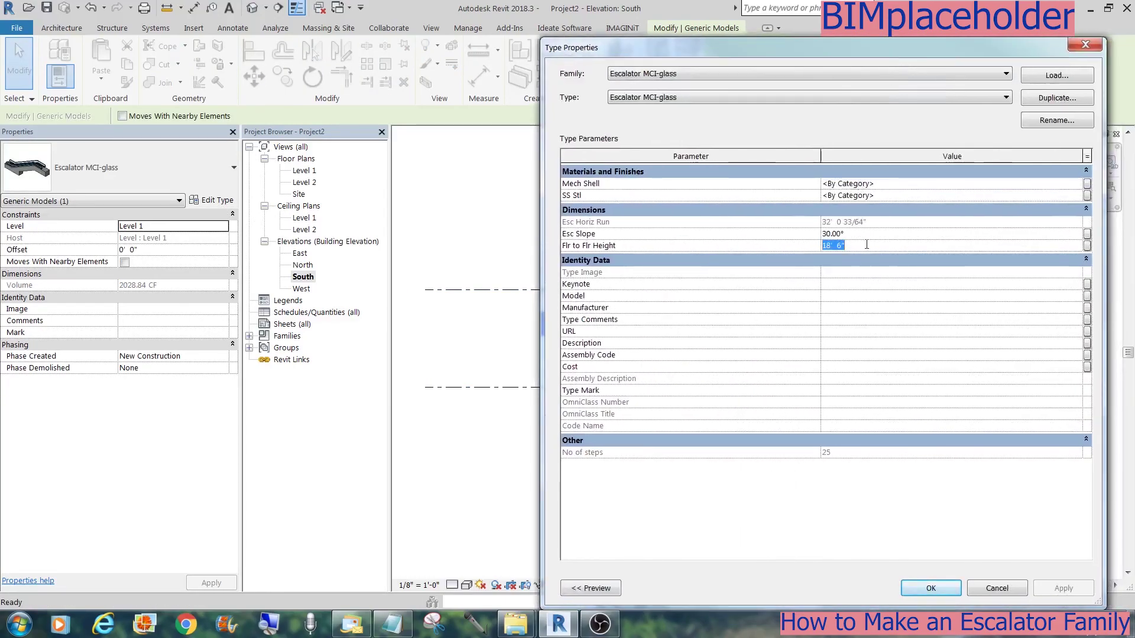
text(24)
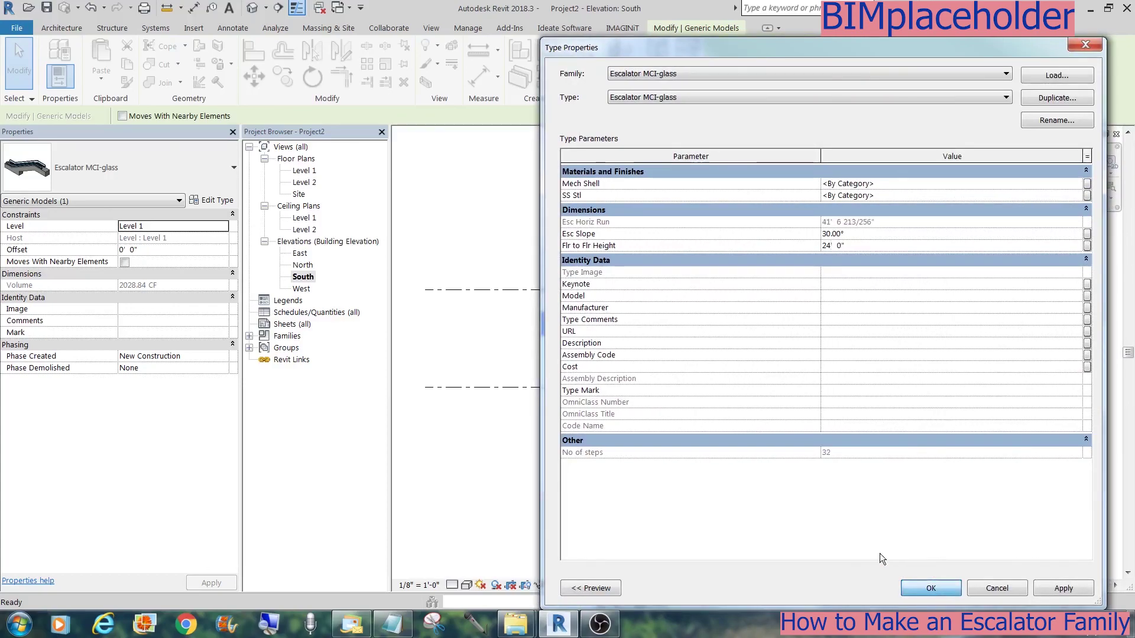
key(Return)
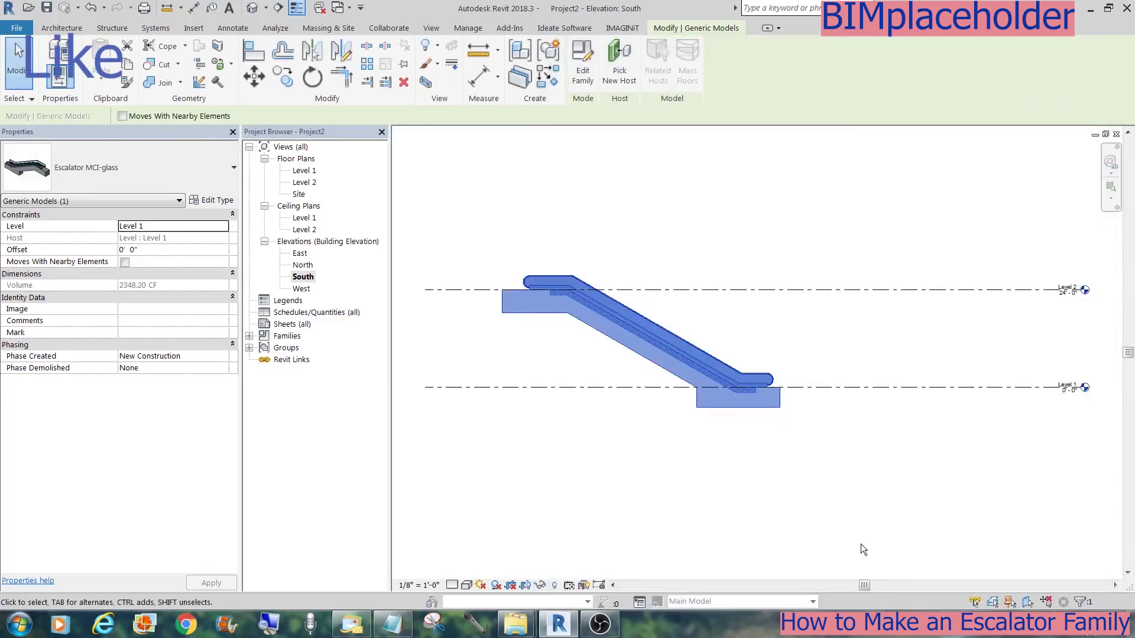